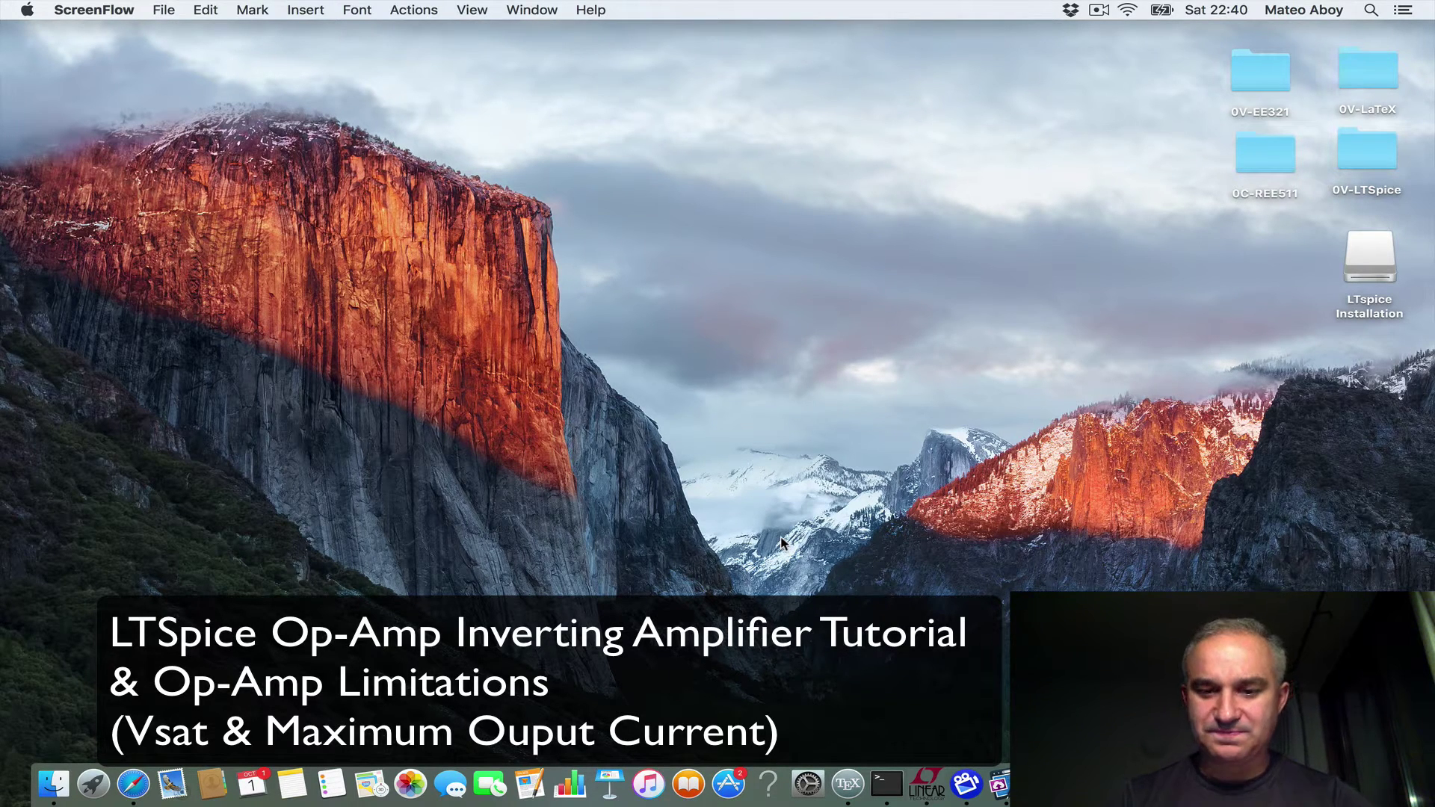
# Launch LTspice, create a new blank schematic, and move and enlarge its window.
pyautogui.click(927, 784)
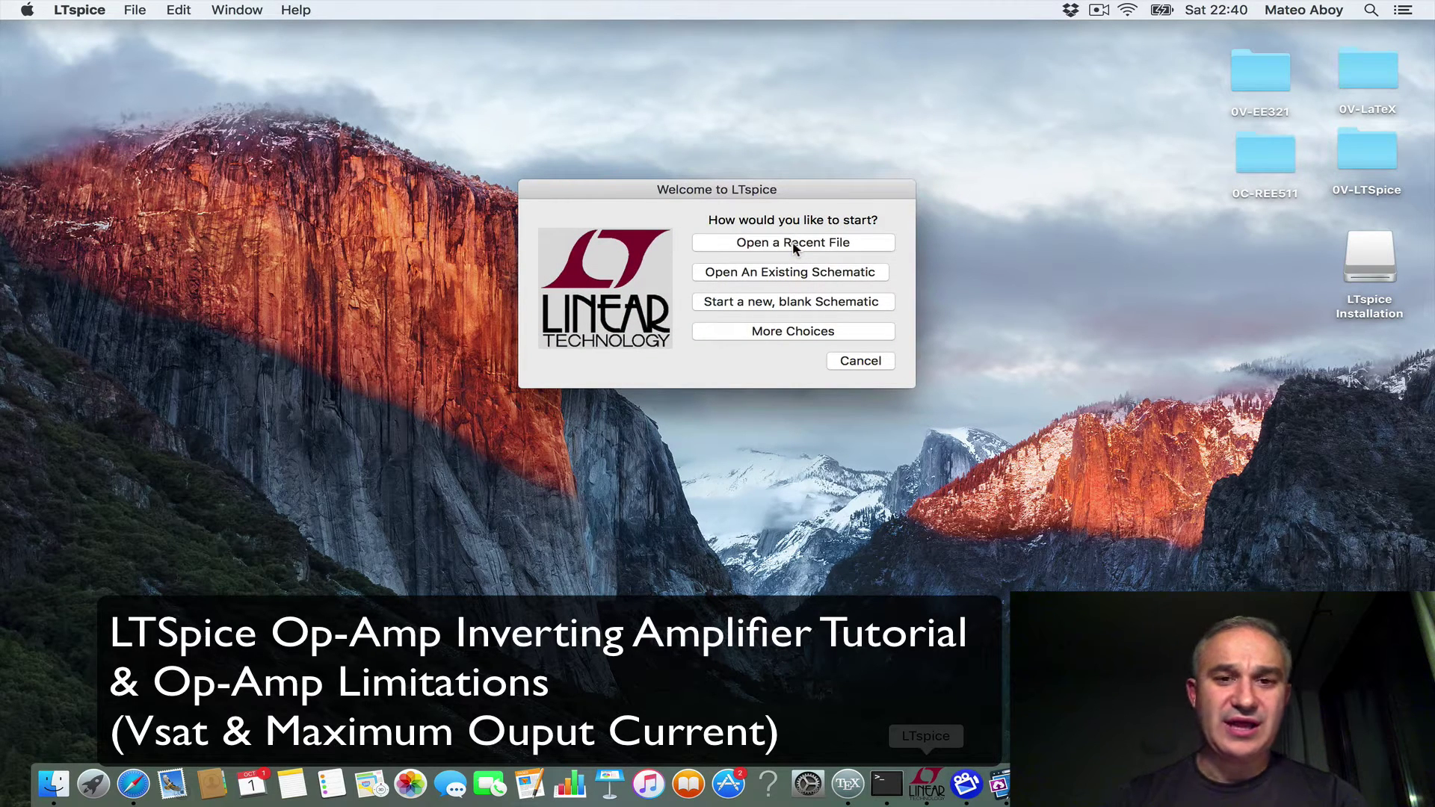
pyautogui.click(788, 303)
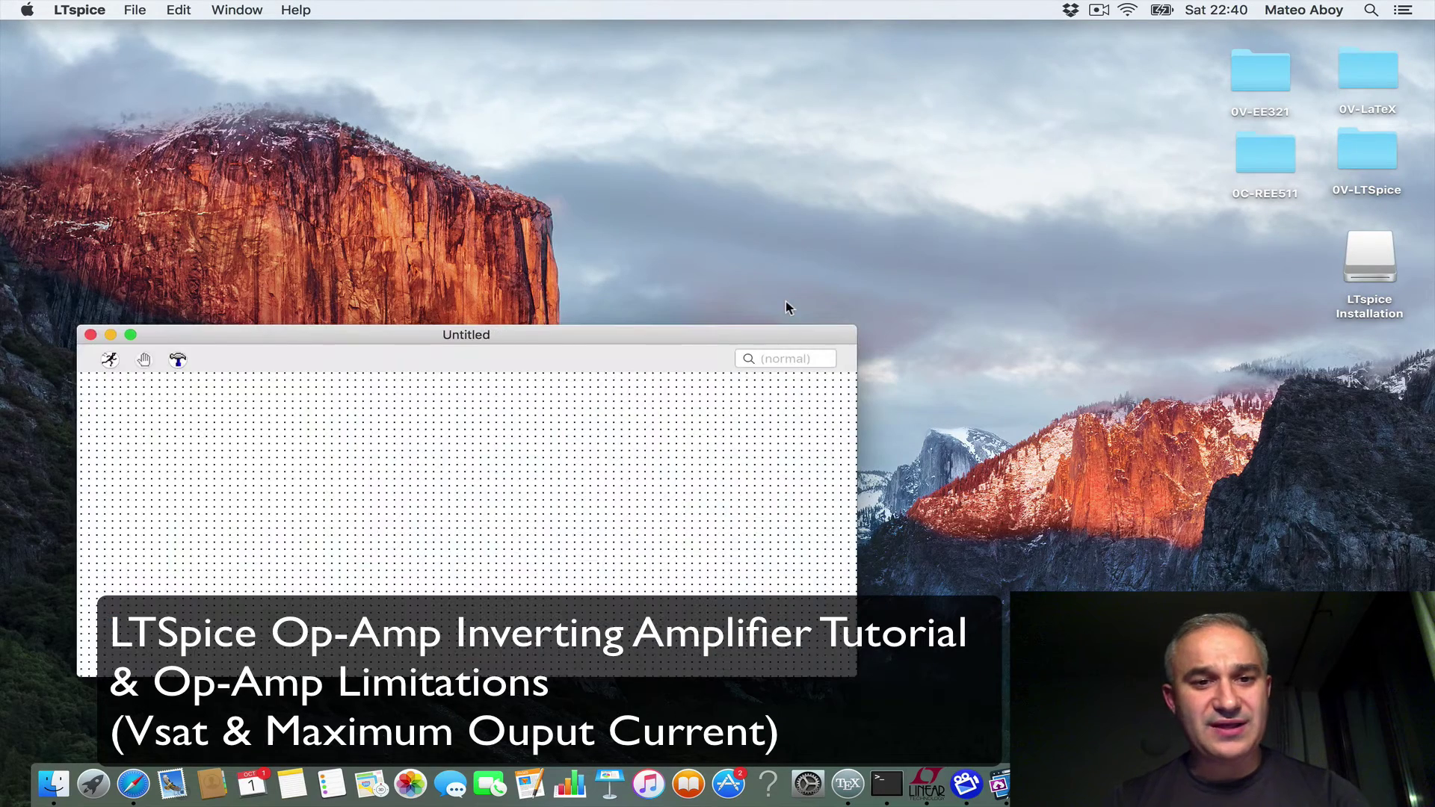
pyautogui.moveTo(691, 335); pyautogui.dragTo(775, 139)
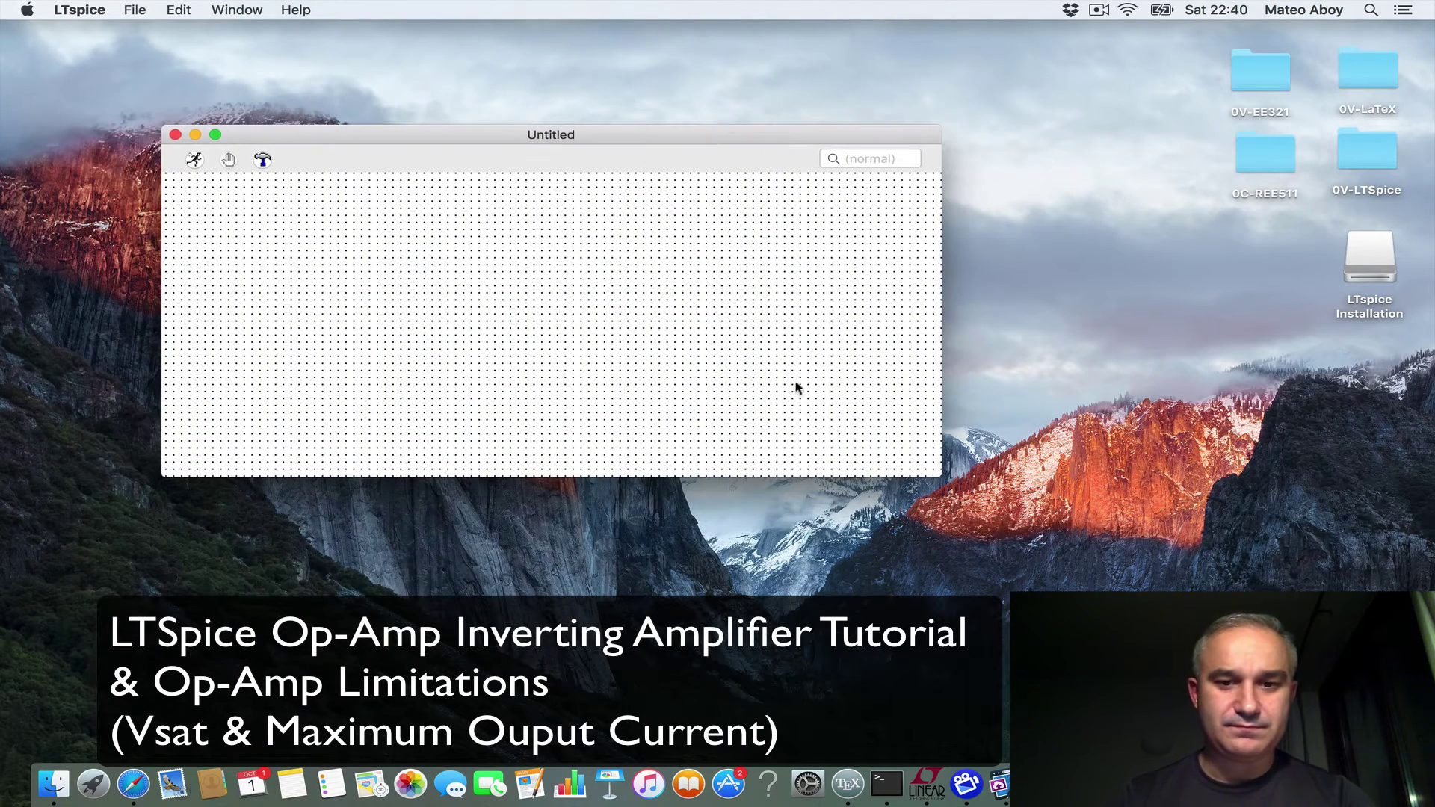
pyautogui.moveTo(940, 476); pyautogui.dragTo(1176, 591)
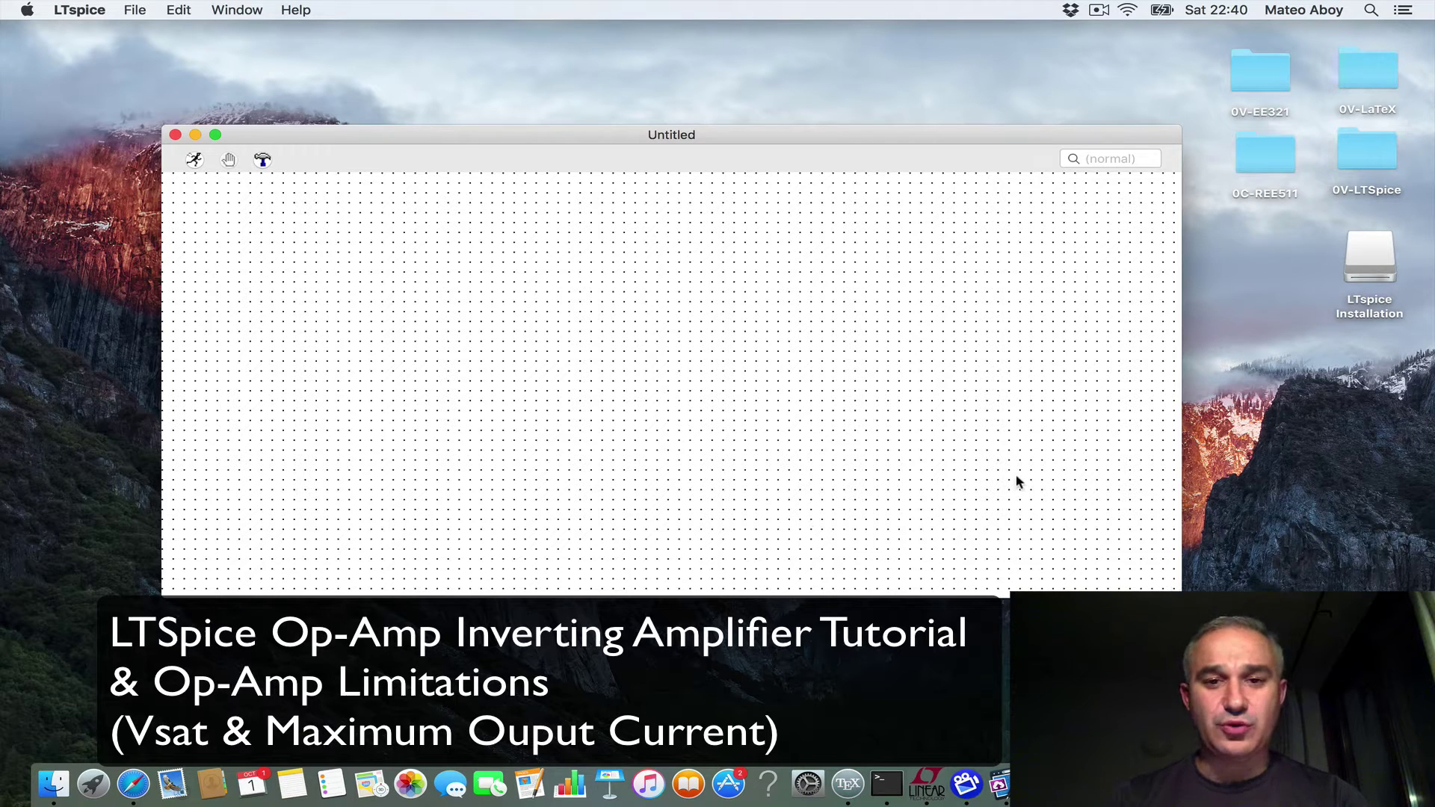
# Place an LT1211 op-amp from the Opamps library on the schematic as U1.
pyautogui.rightClick(667, 316)
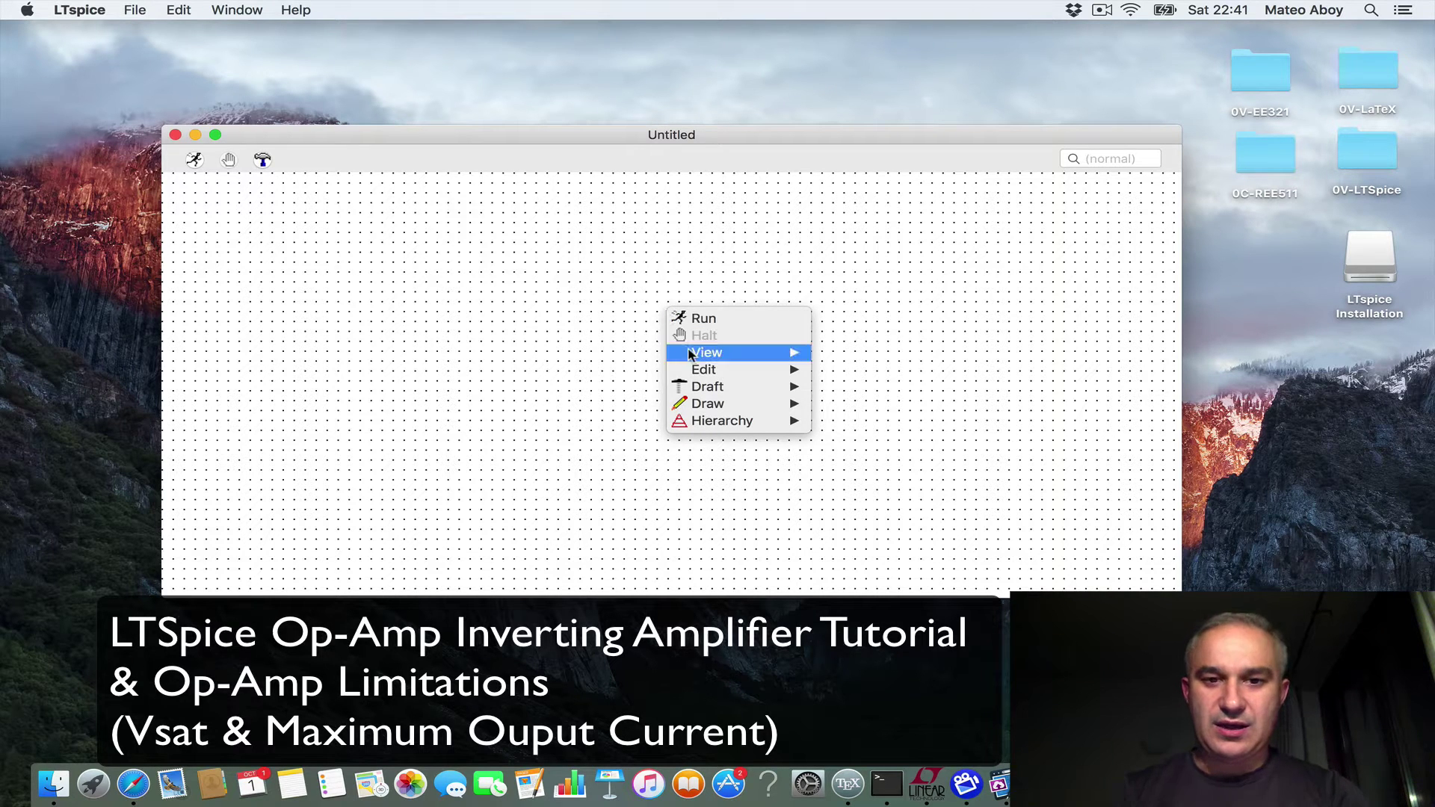
pyautogui.moveTo(699, 370)
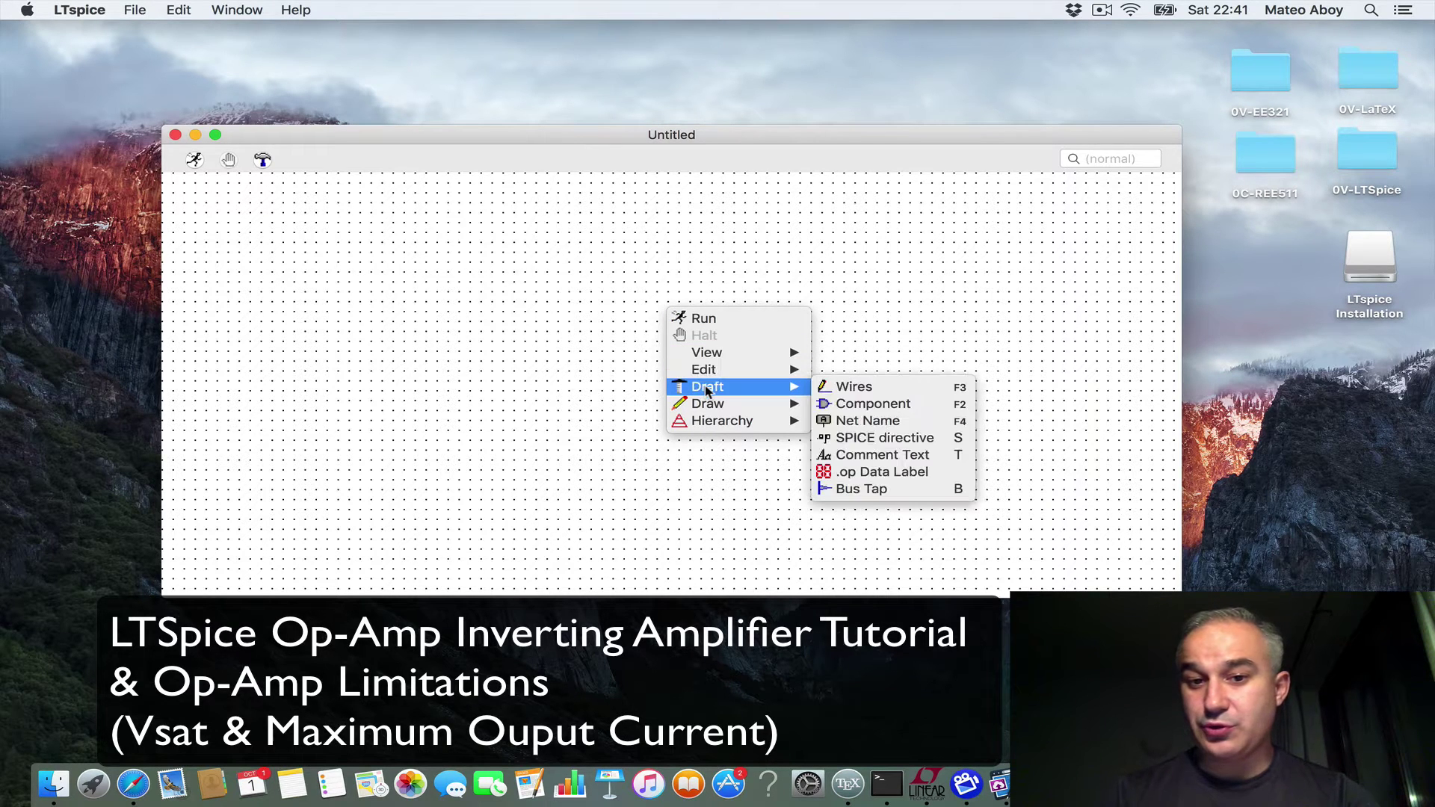
pyautogui.click(855, 403)
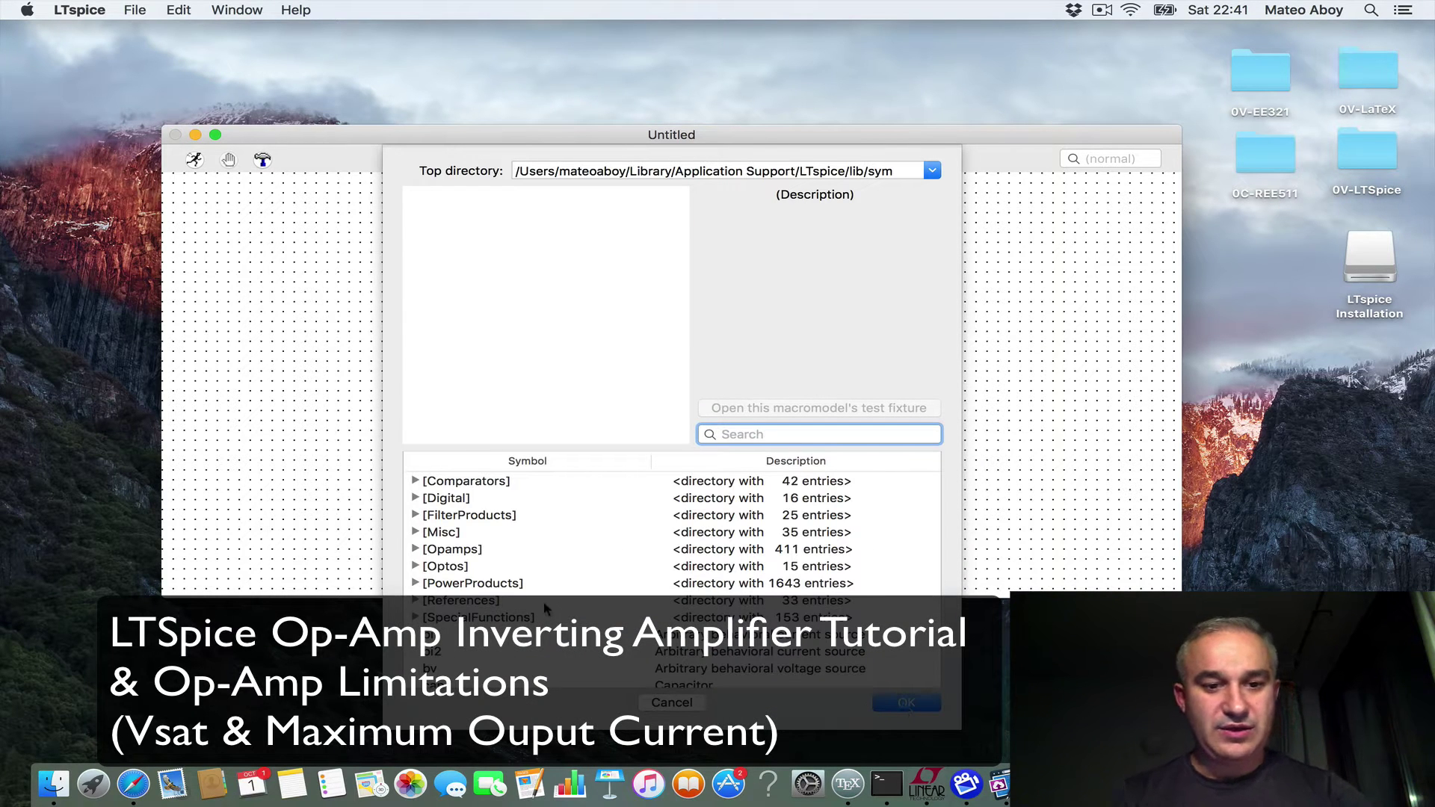
pyautogui.click(416, 550)
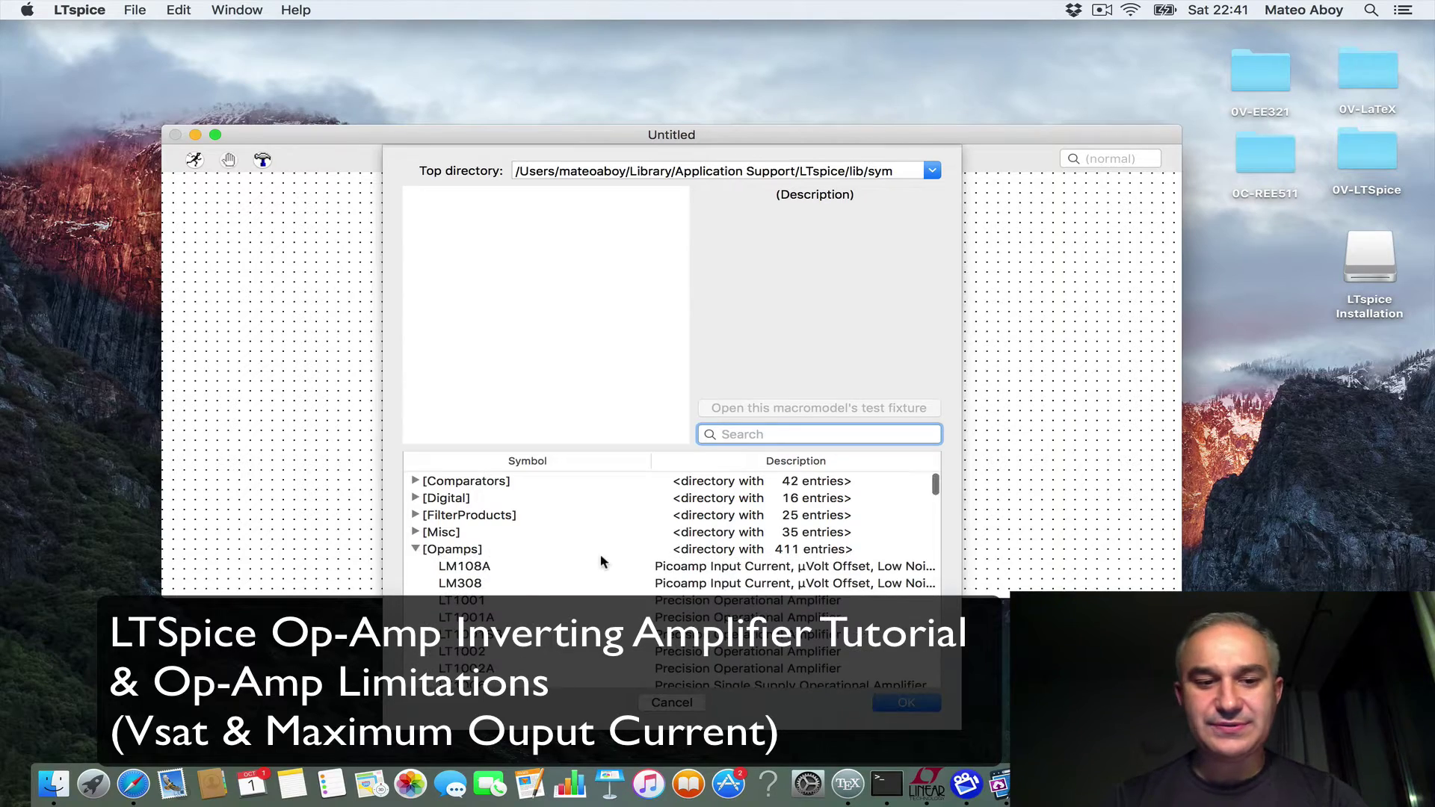
pyautogui.scroll(-5, 598, 557)
pyautogui.scroll(-10, 600, 560)
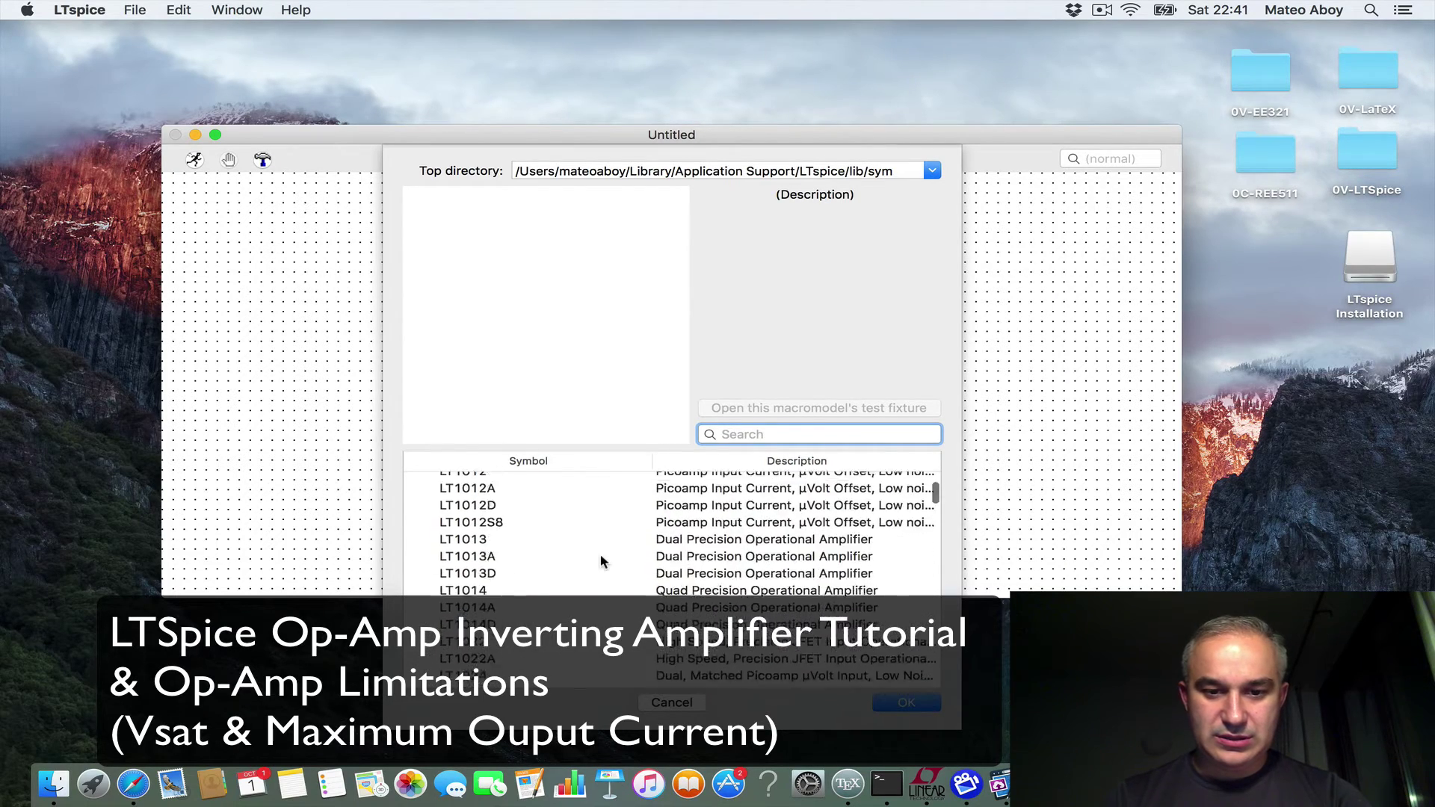
pyautogui.scroll(-10, 601, 560)
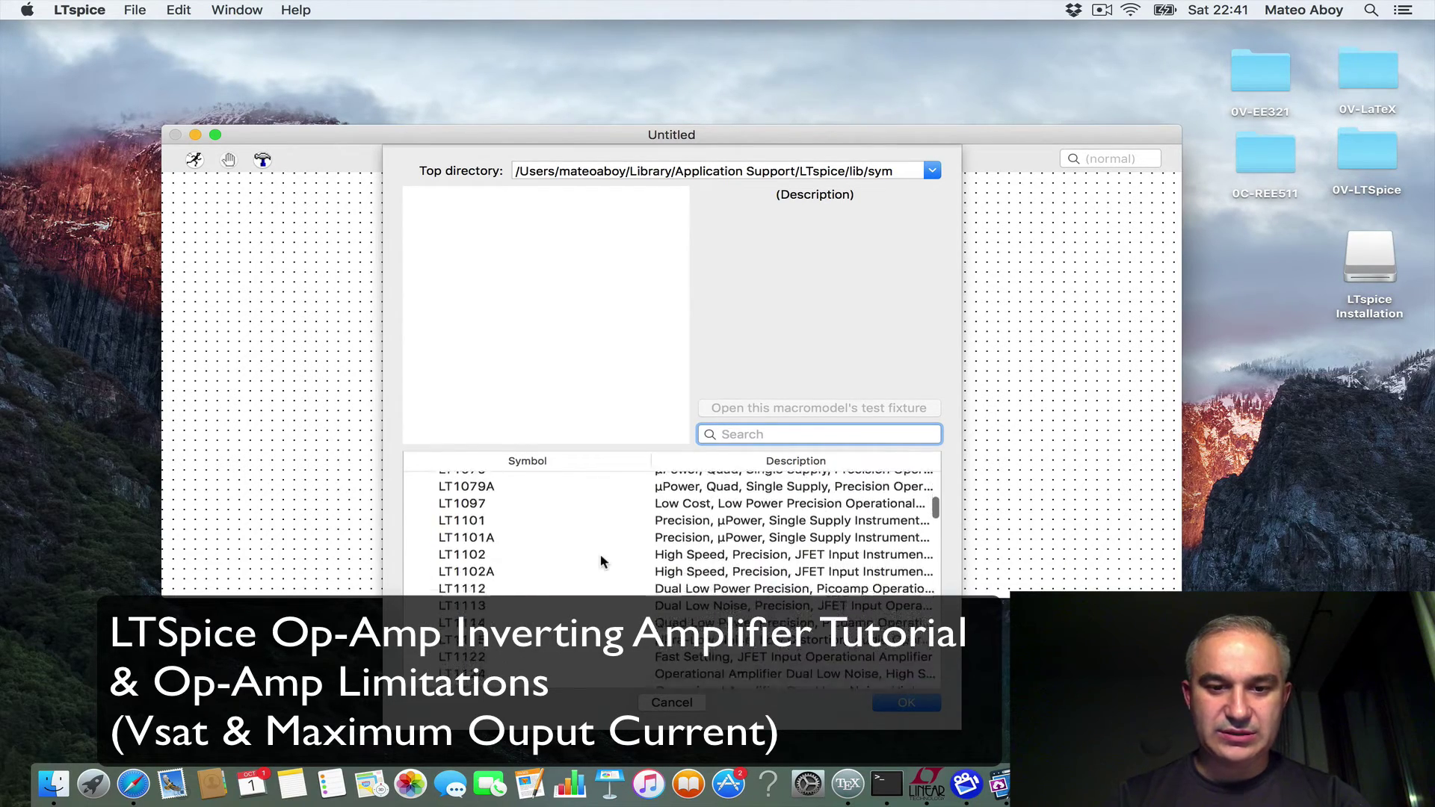
pyautogui.scroll(-10, 601, 561)
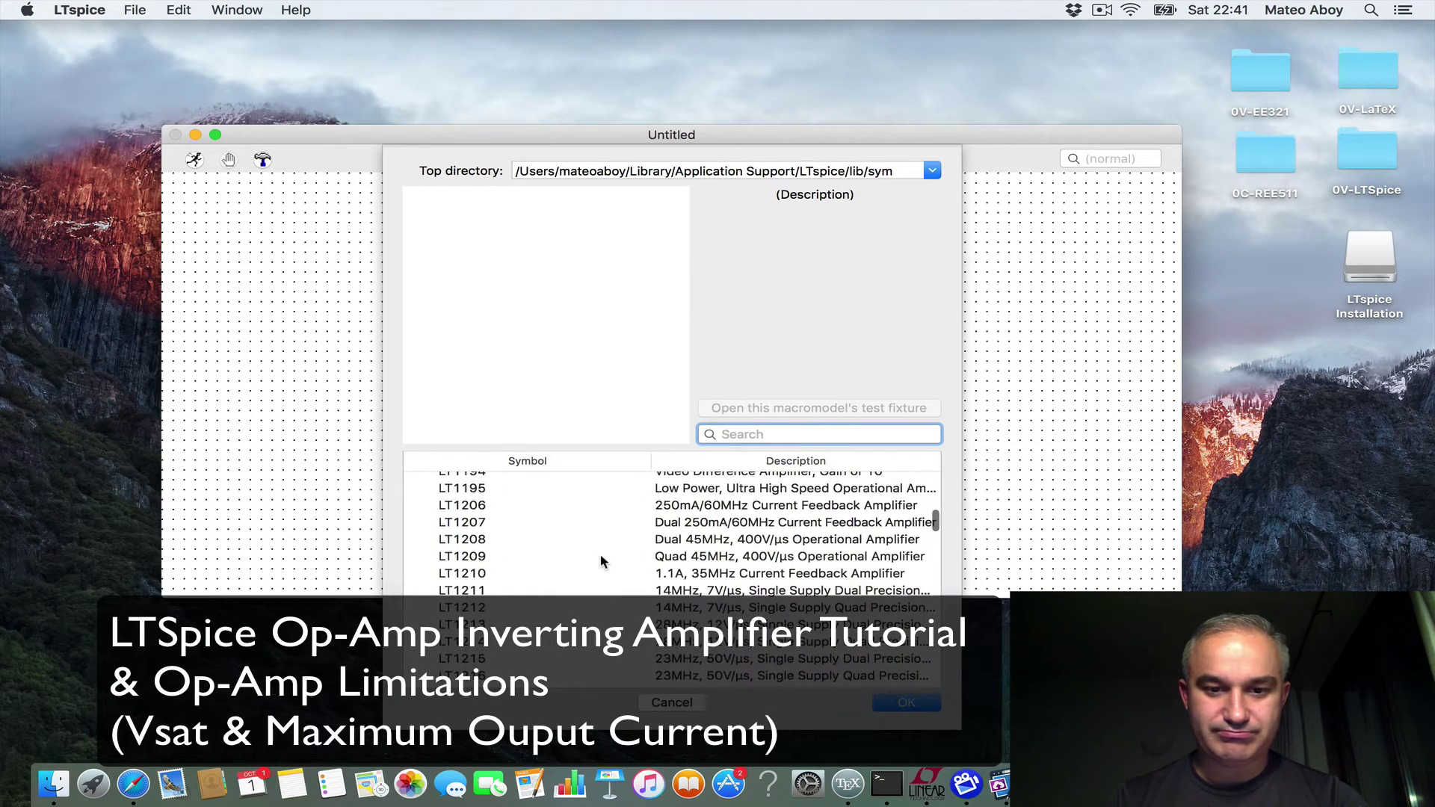
pyautogui.scroll(2, 601, 561)
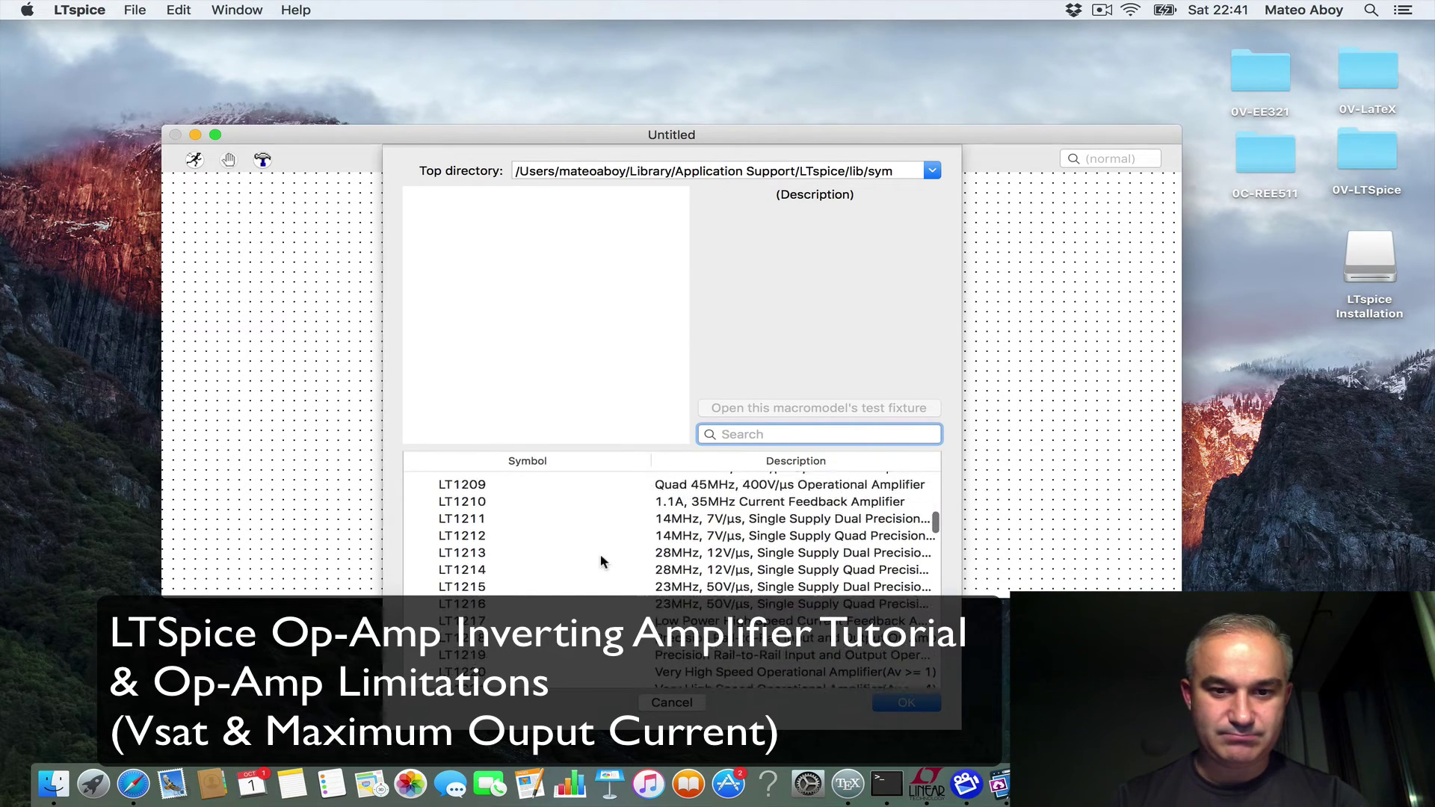
pyautogui.click(524, 522)
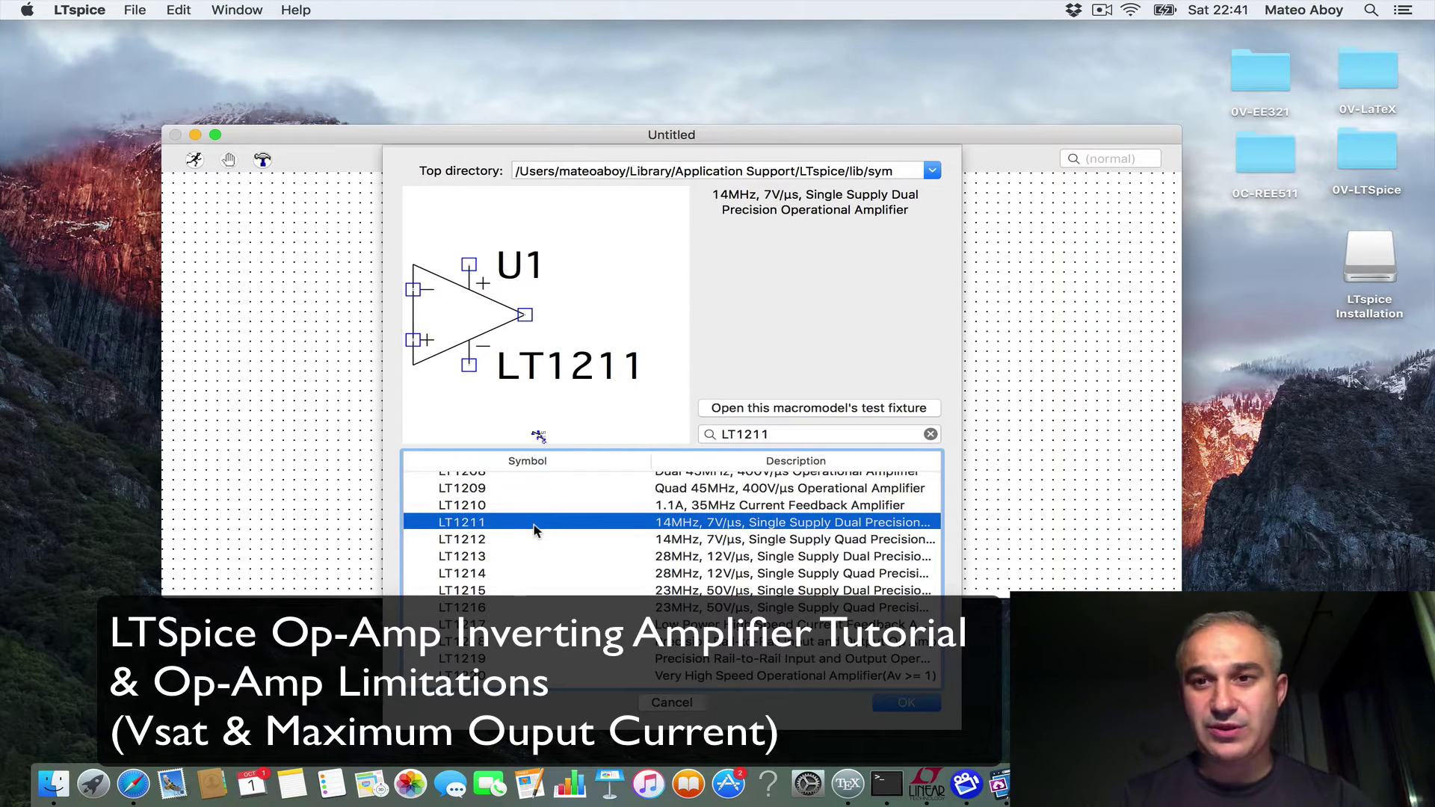
pyautogui.click(914, 702)
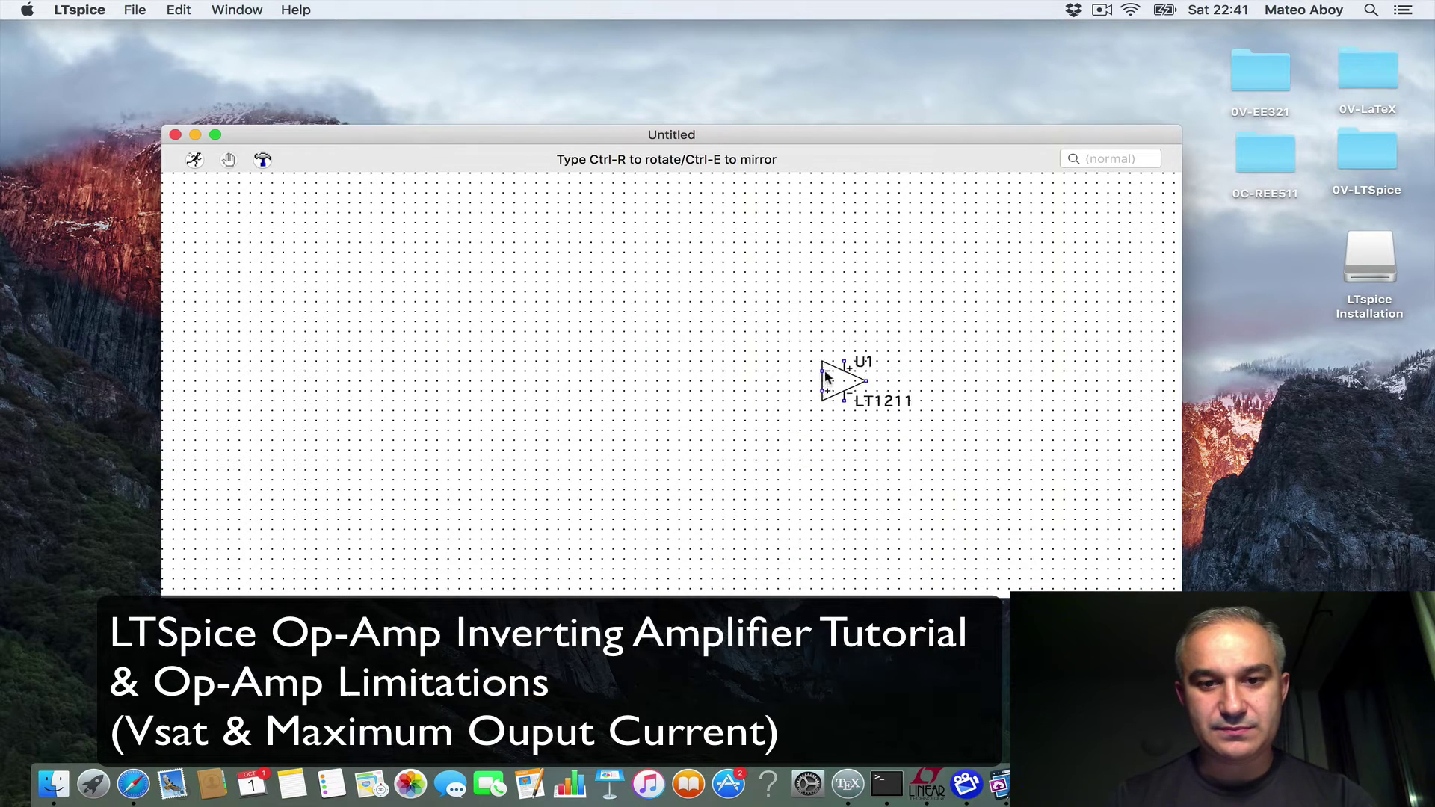
pyautogui.click(631, 344)
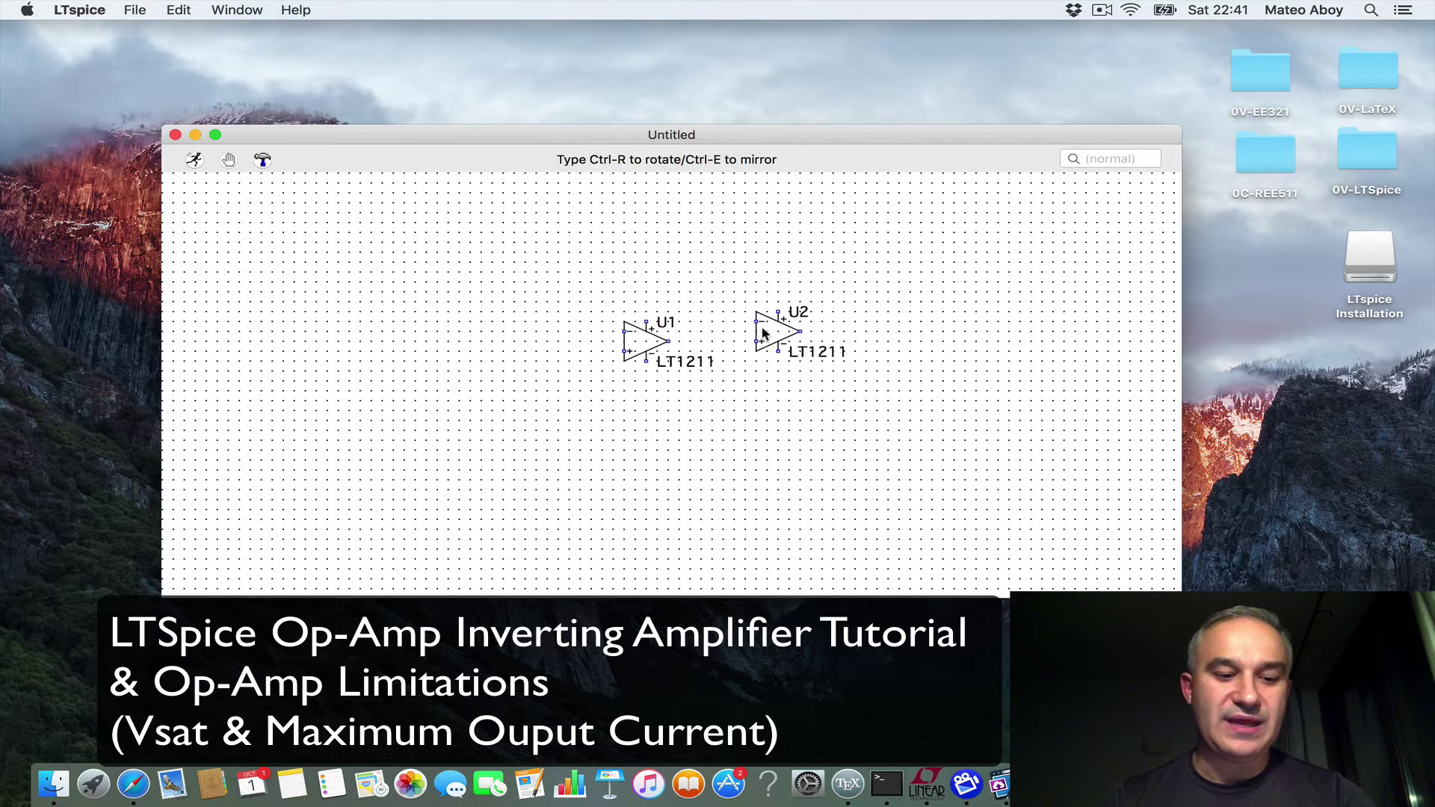
pyautogui.press('Escape')
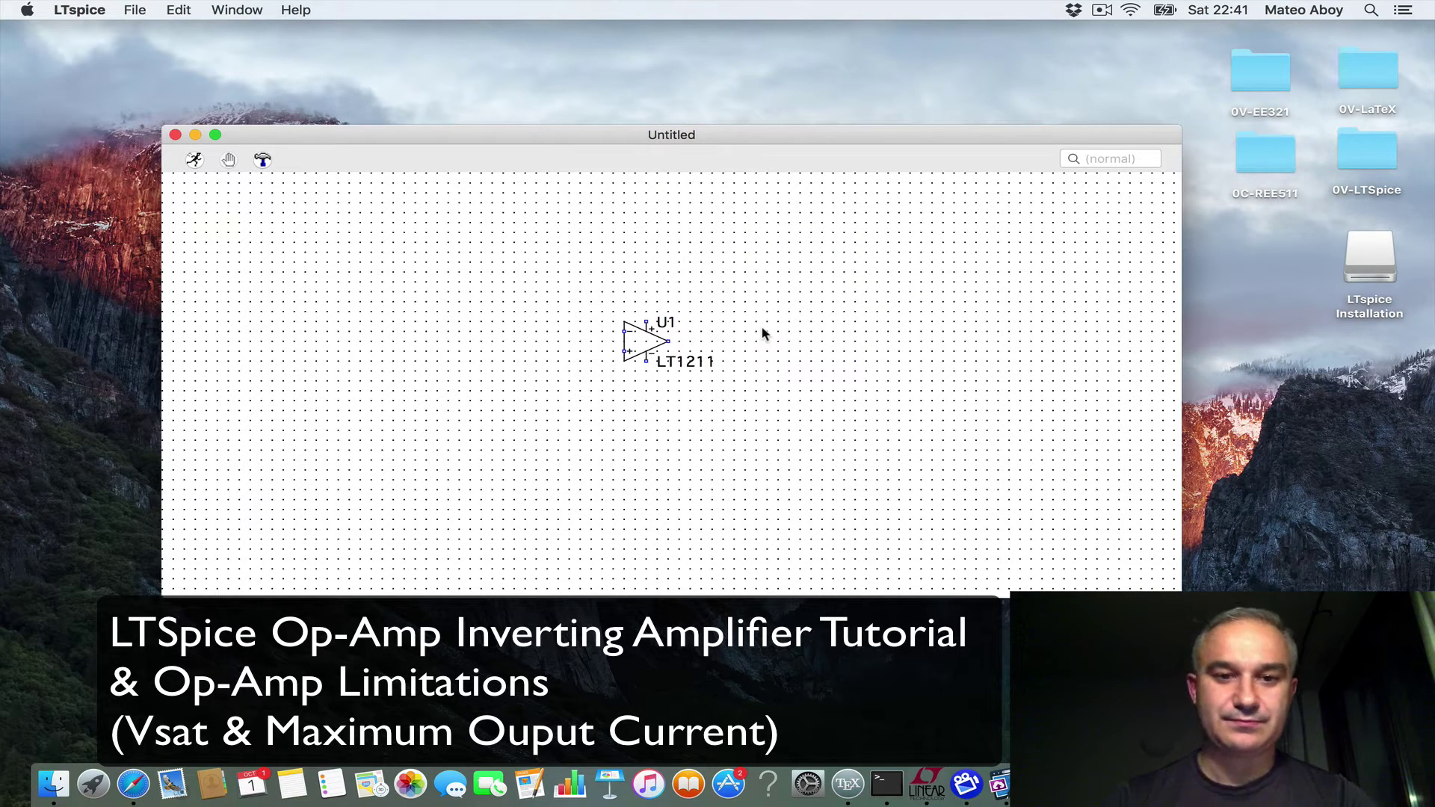
pyautogui.scroll(3, 763, 330)
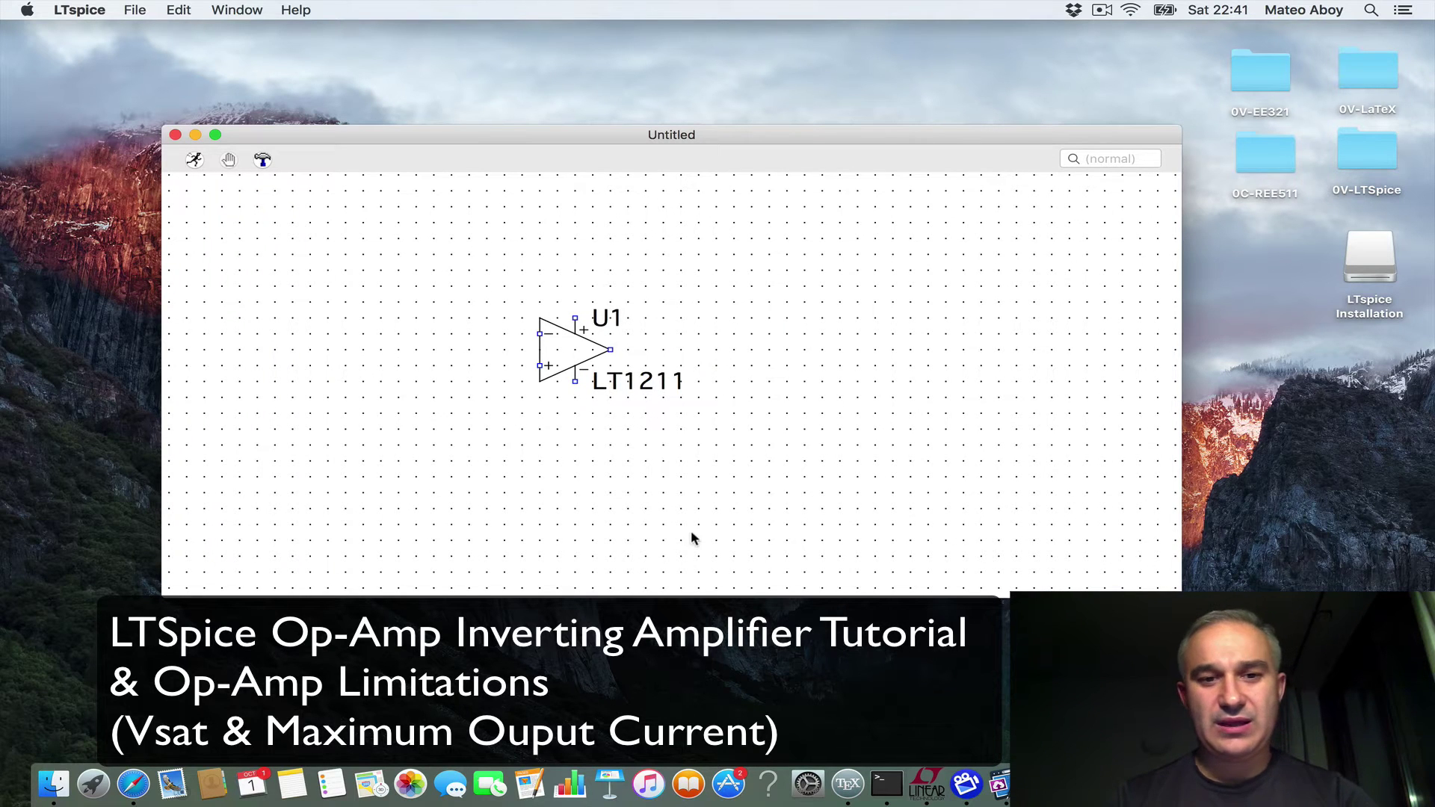
# Draw the input wire to the inverting input and a feedback loop from the output back to it.
pyautogui.rightClick(625, 509)
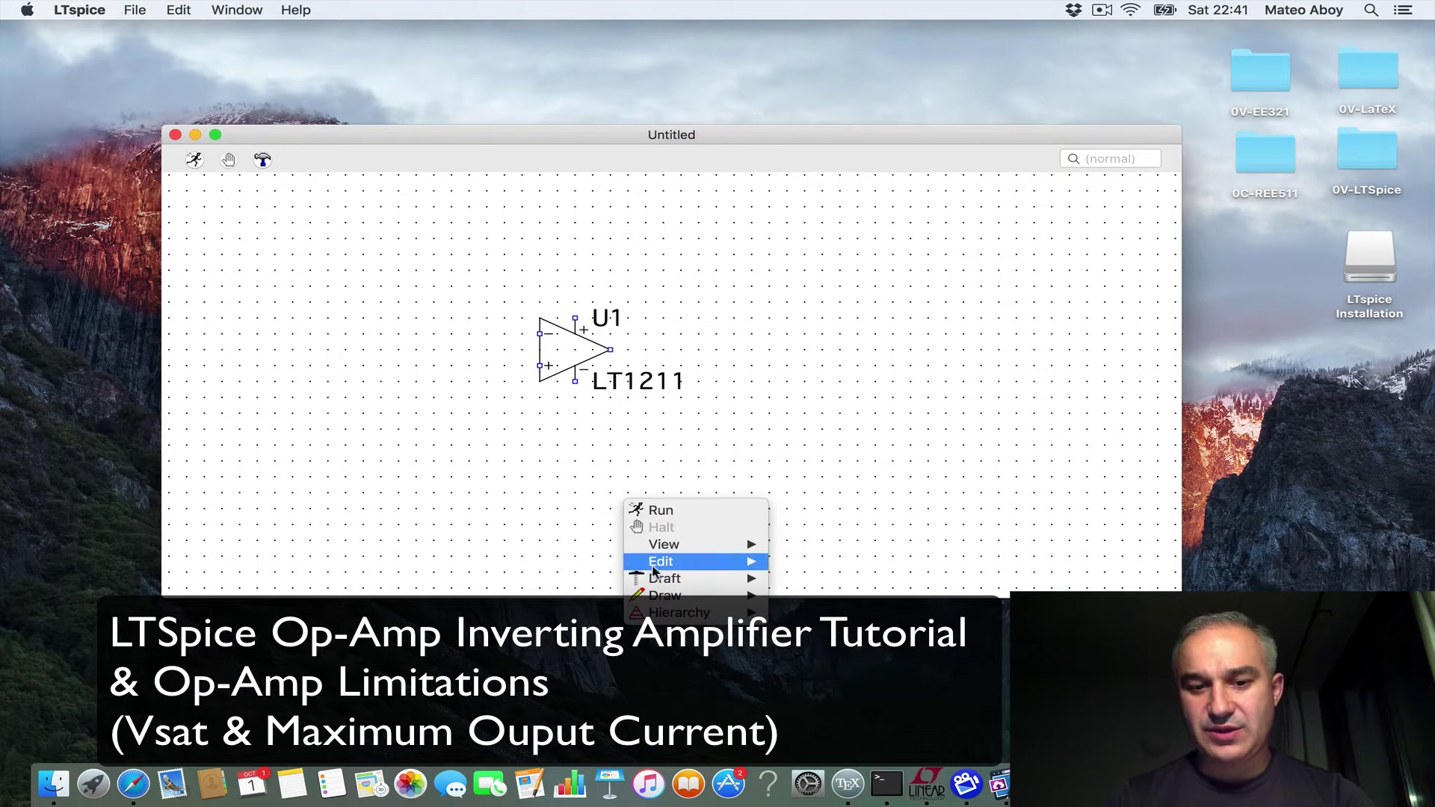
pyautogui.moveTo(662, 566)
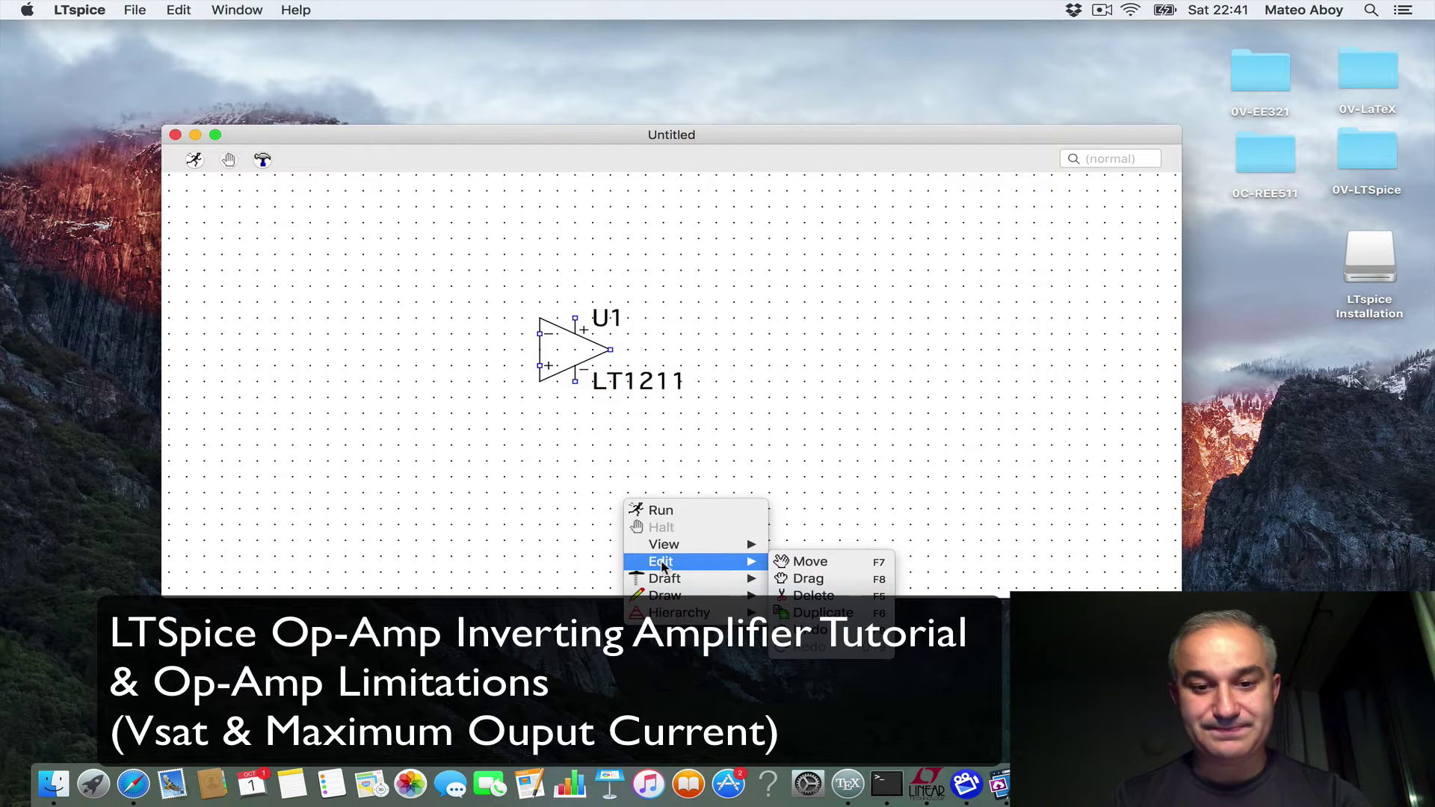
pyautogui.click(782, 580)
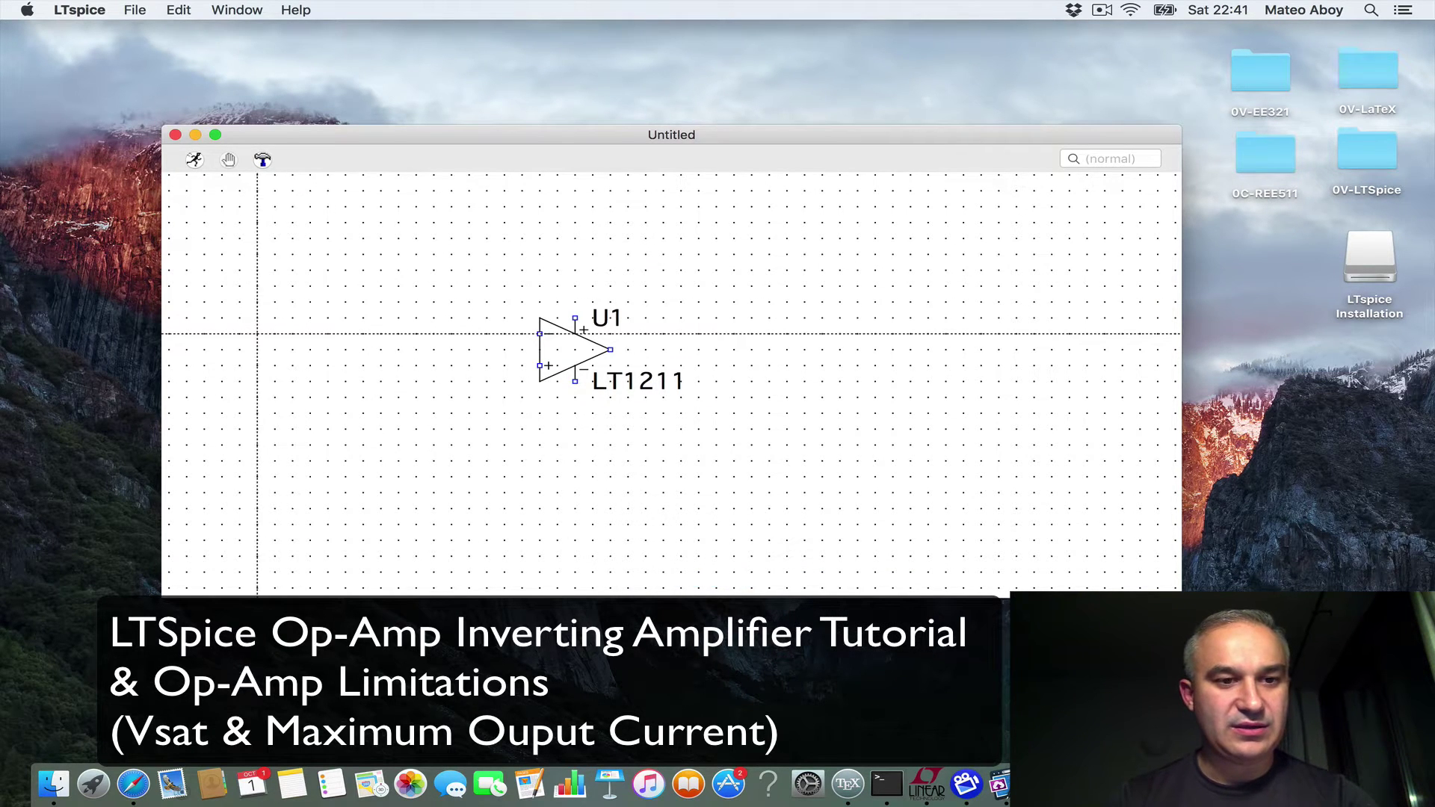
pyautogui.click(275, 334)
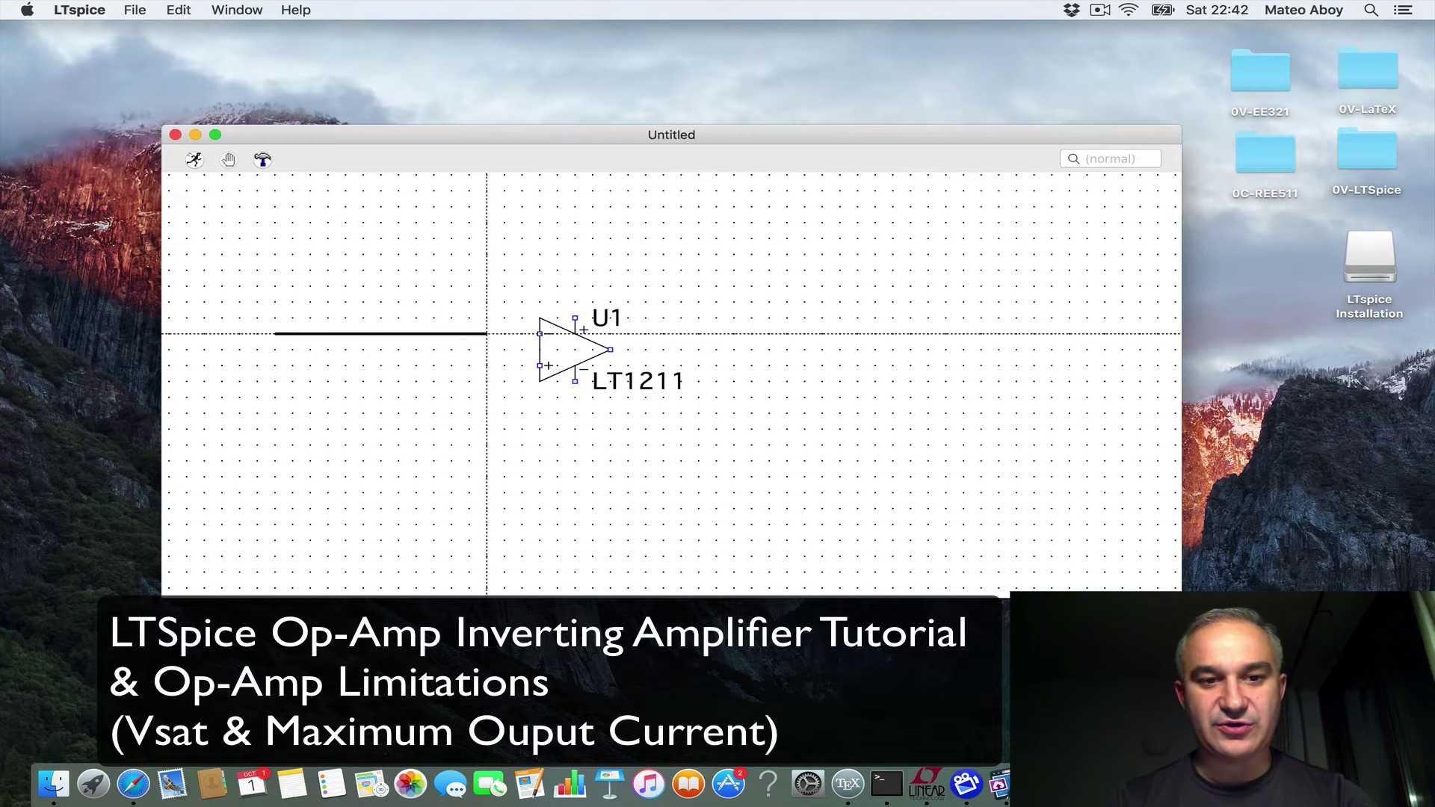
pyautogui.click(540, 334)
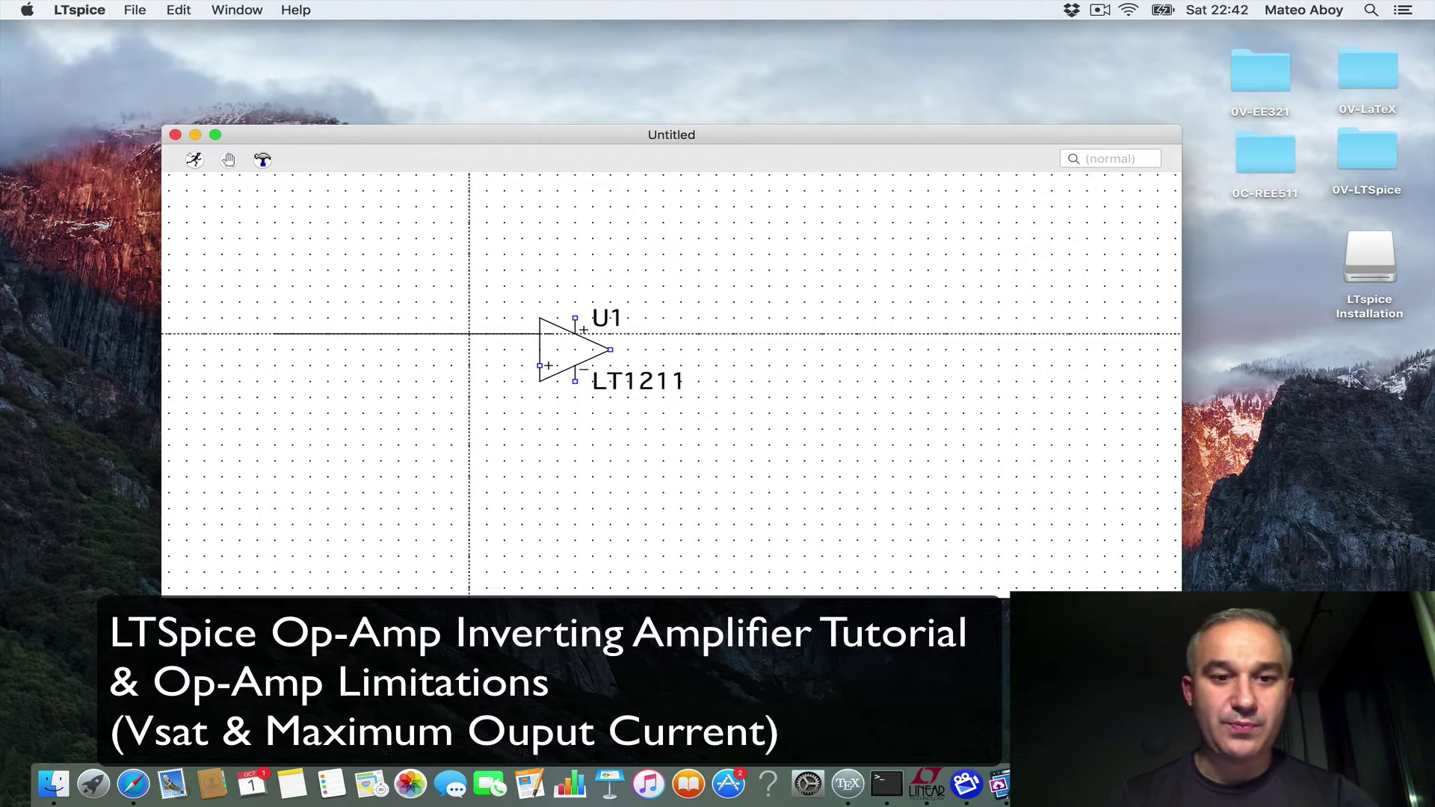
pyautogui.click(469, 334)
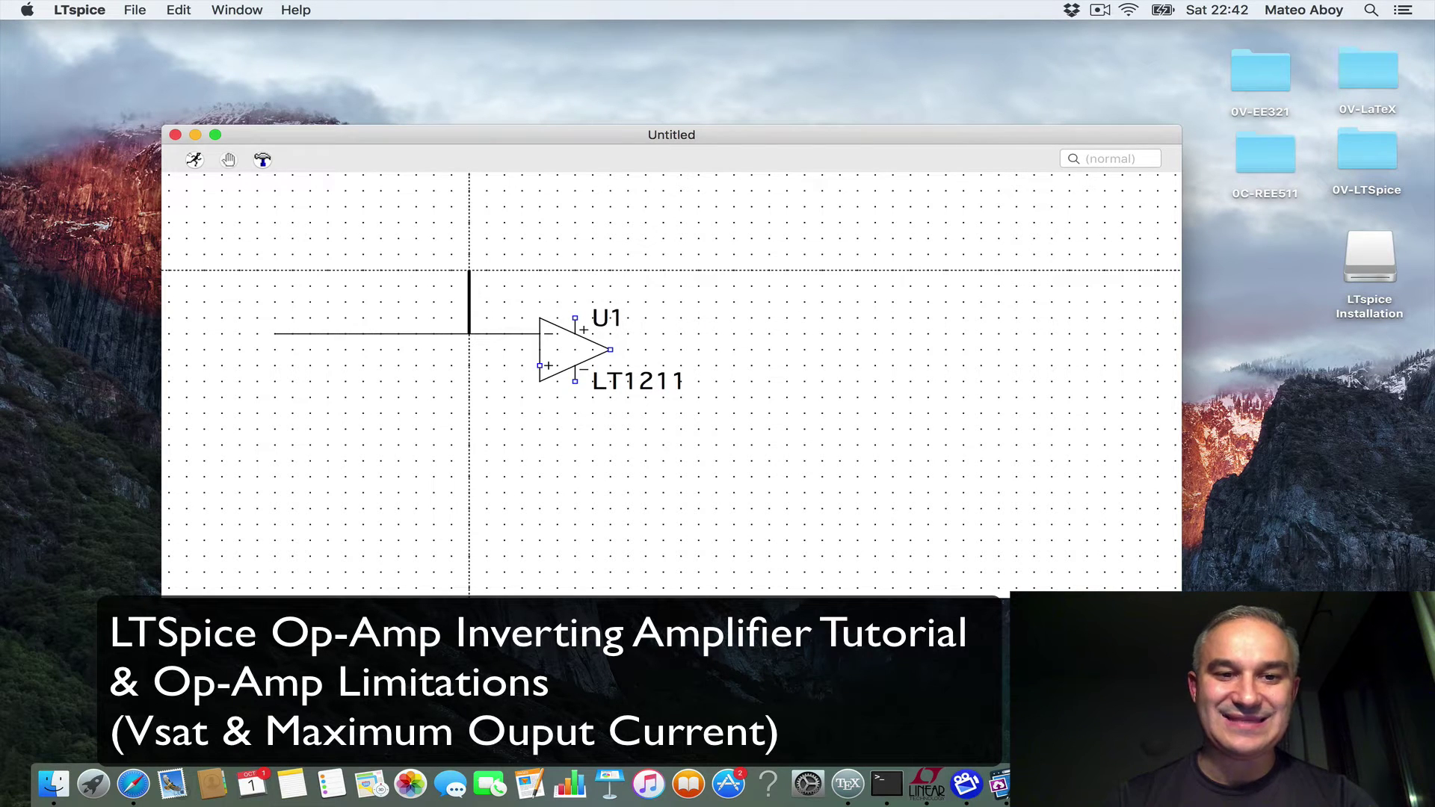
pyautogui.click(469, 255)
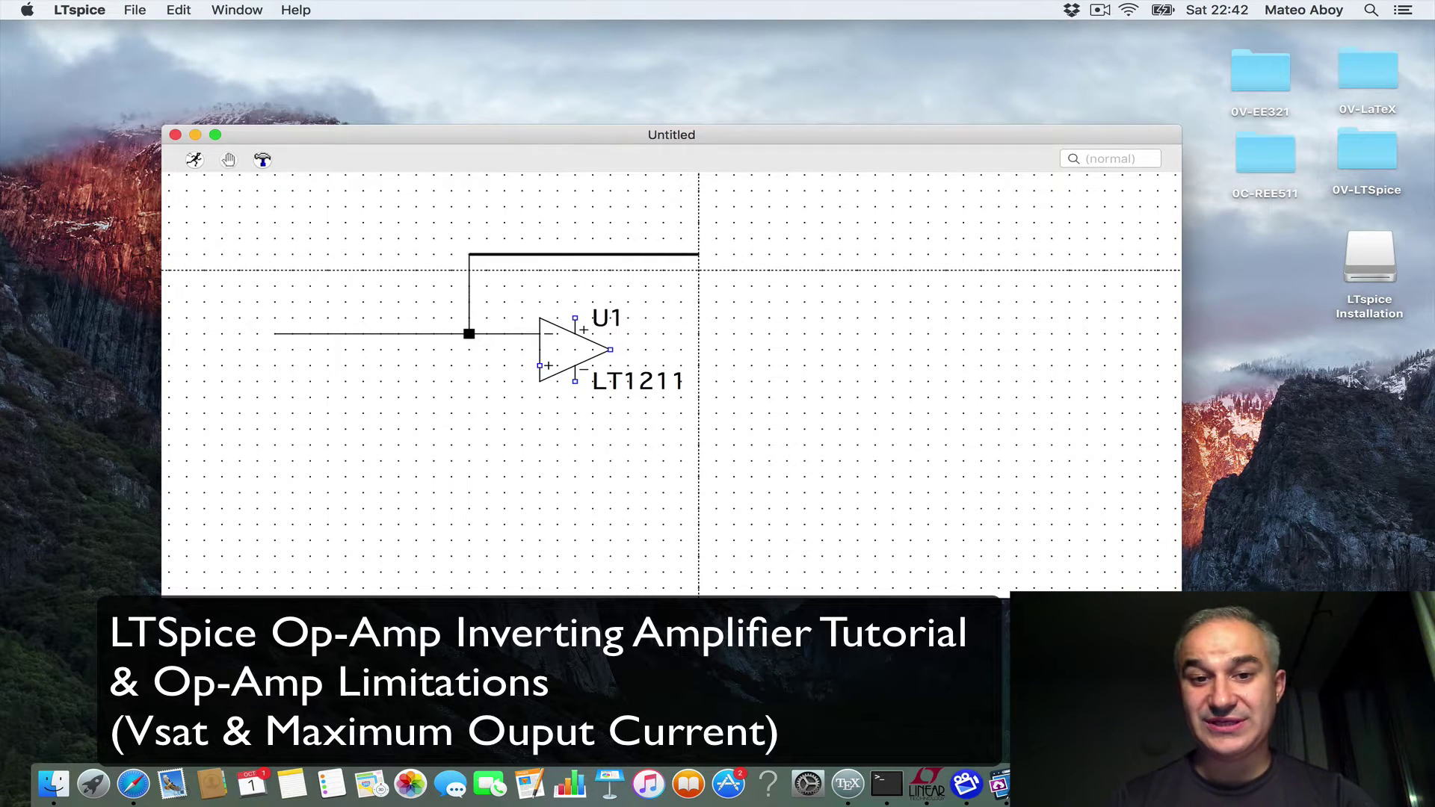
pyautogui.click(699, 255)
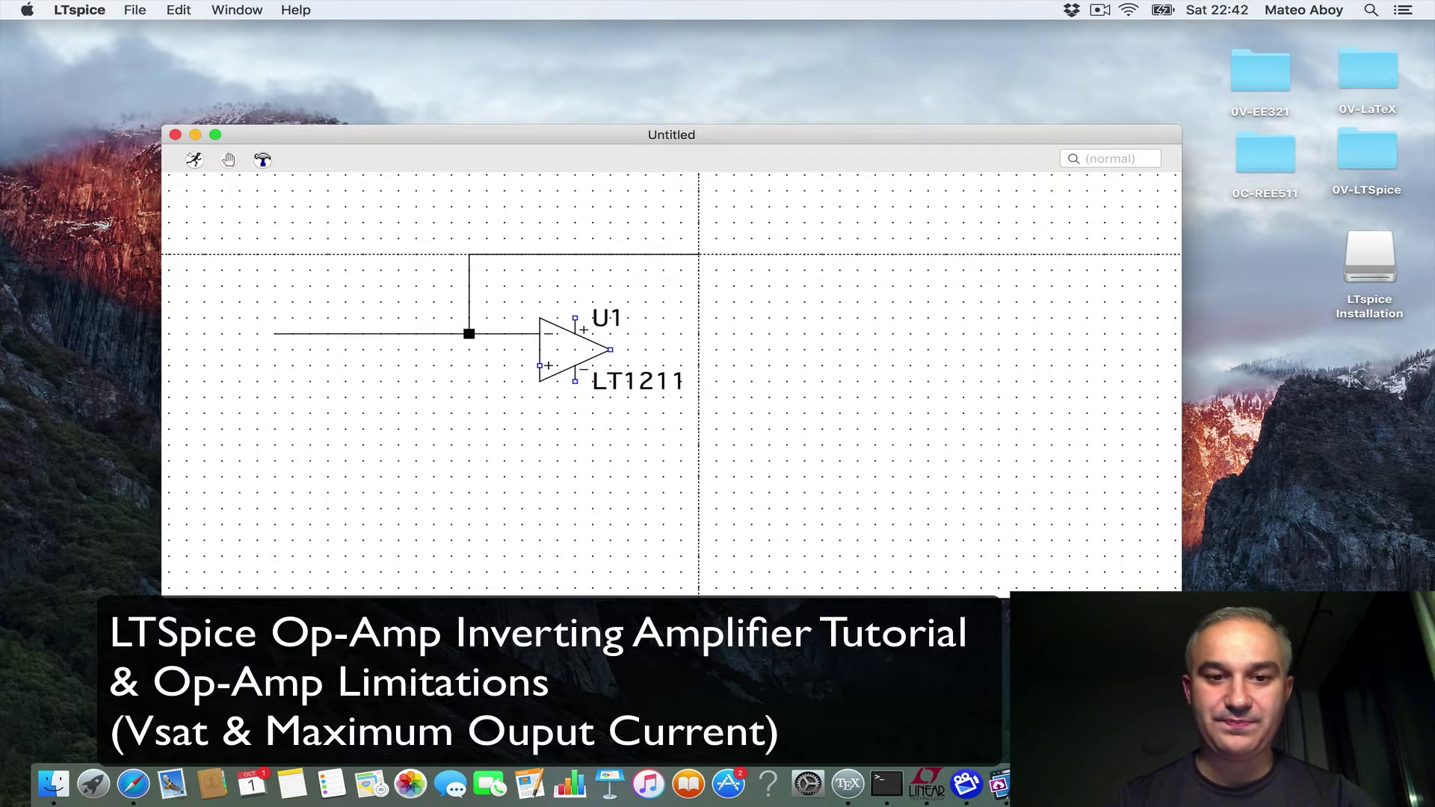
pyautogui.click(699, 349)
pyautogui.click(611, 349)
# Run wires down from the non-inverting input and the left end of the input wire.
pyautogui.click(541, 366)
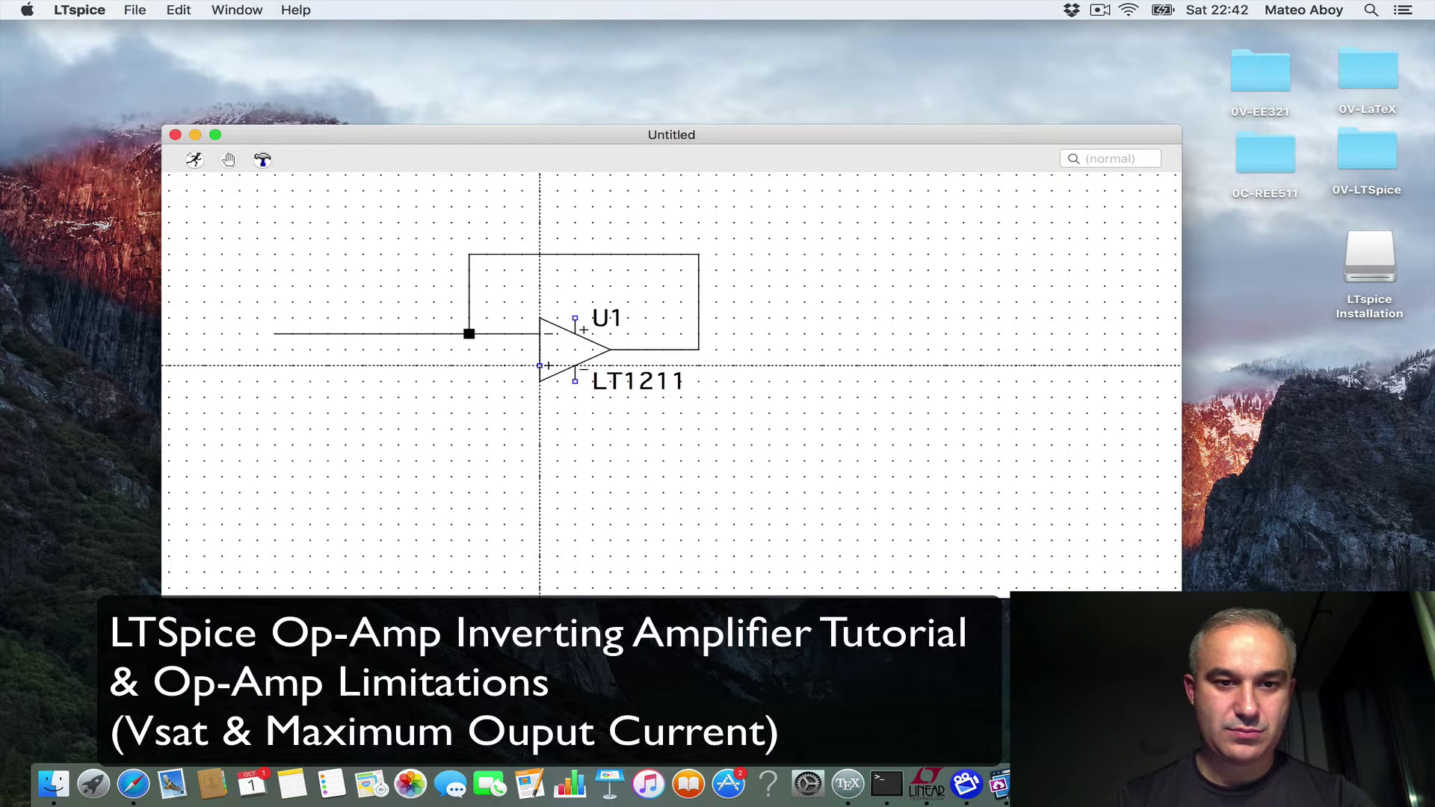
pyautogui.click(468, 365)
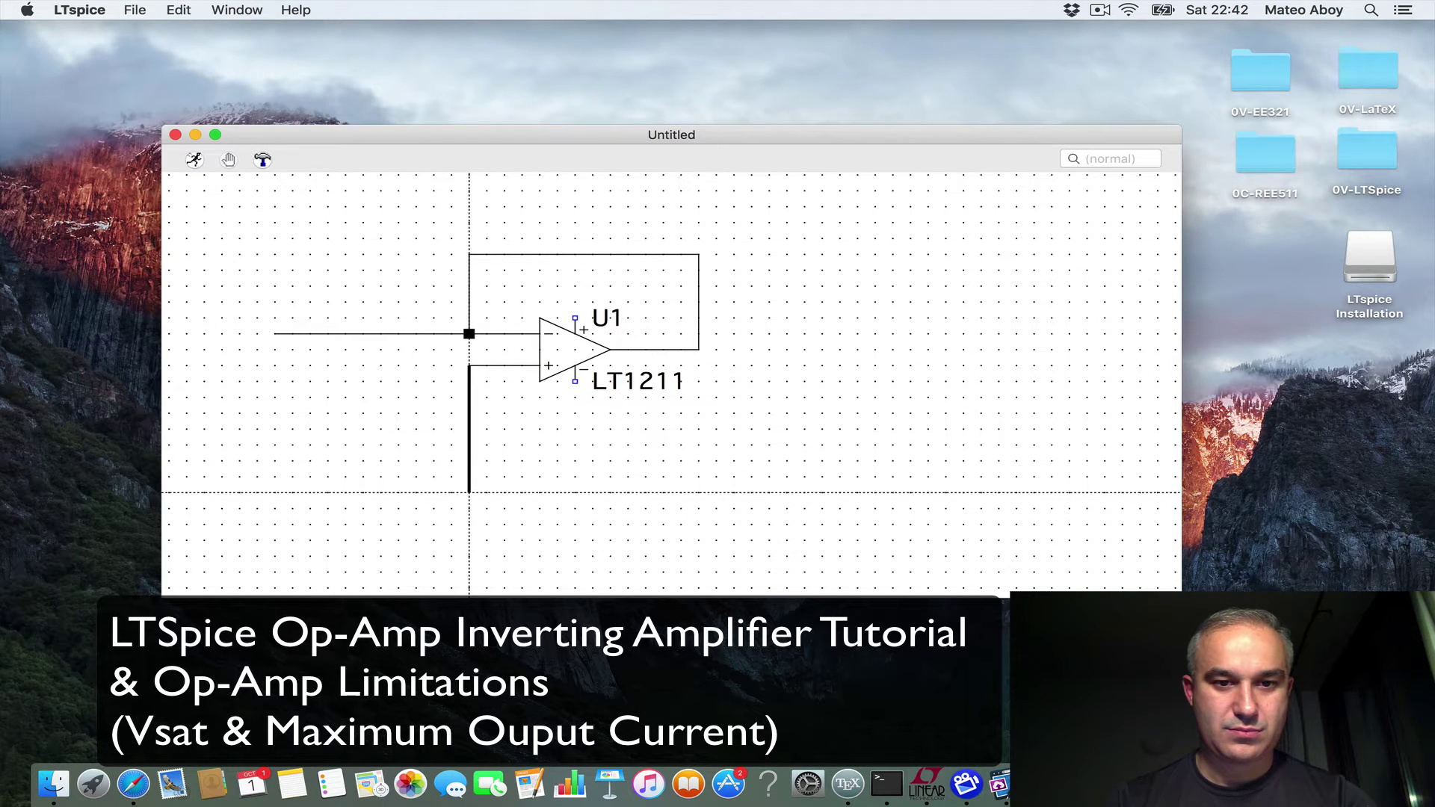
pyautogui.click(469, 493)
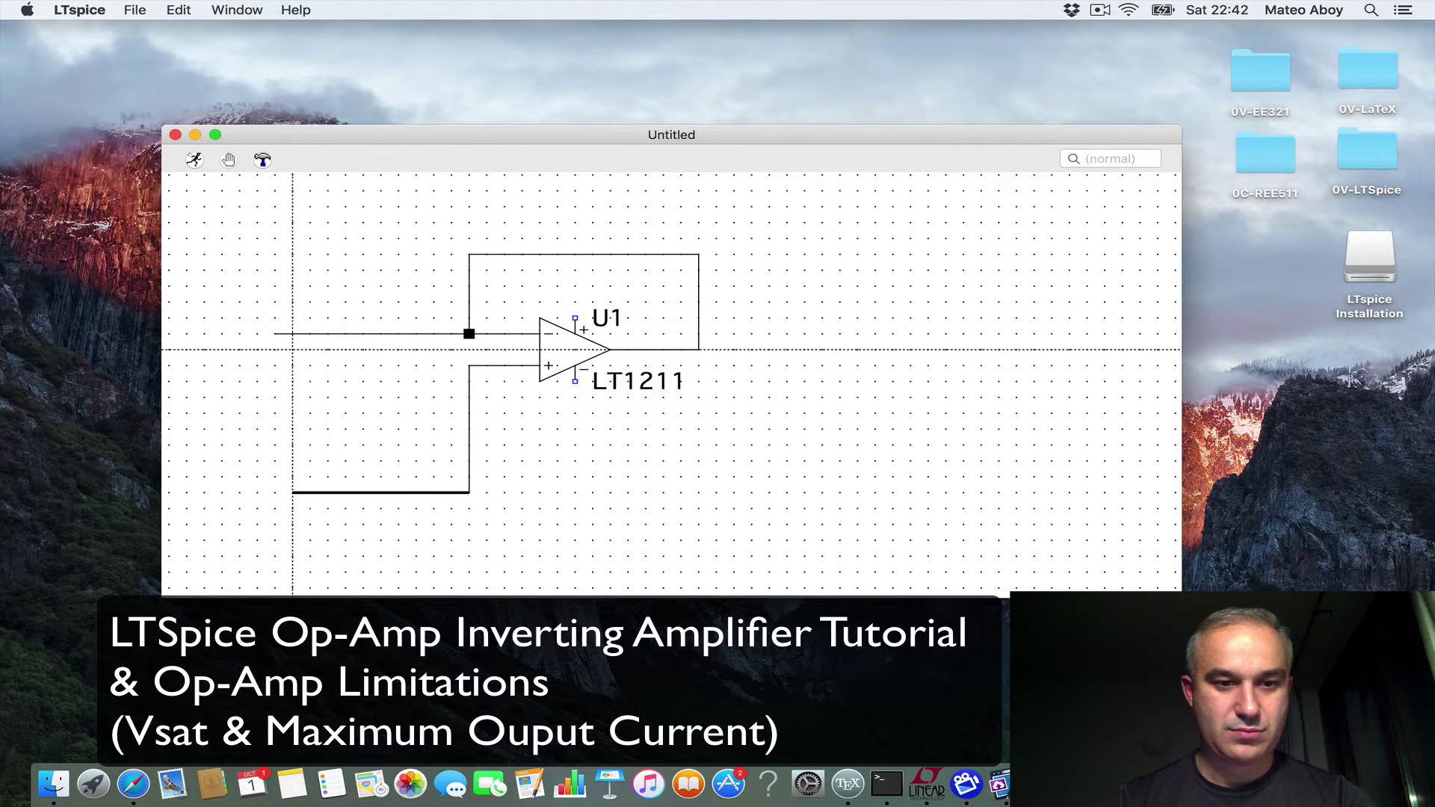
pyautogui.press('Escape')
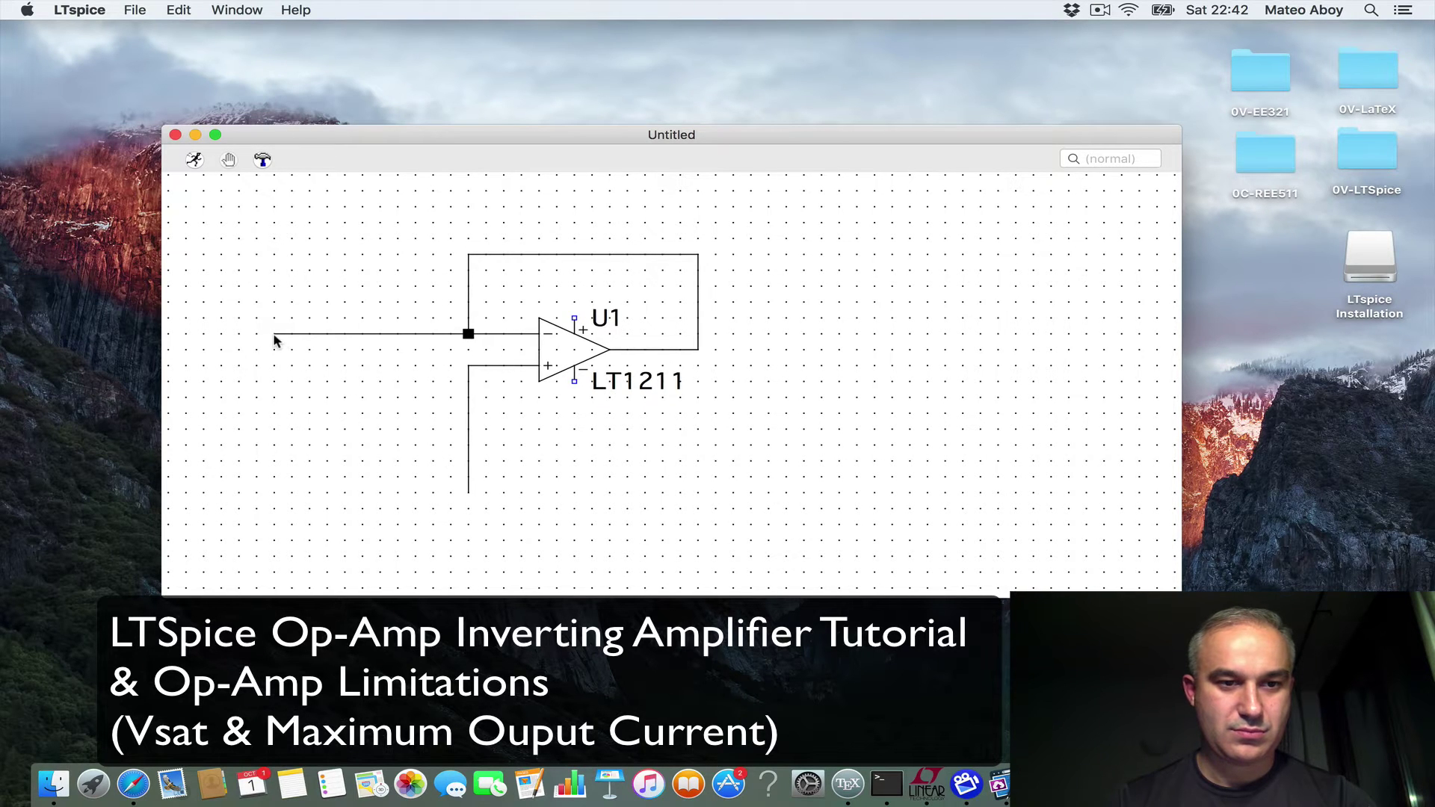
pyautogui.rightClick(289, 375)
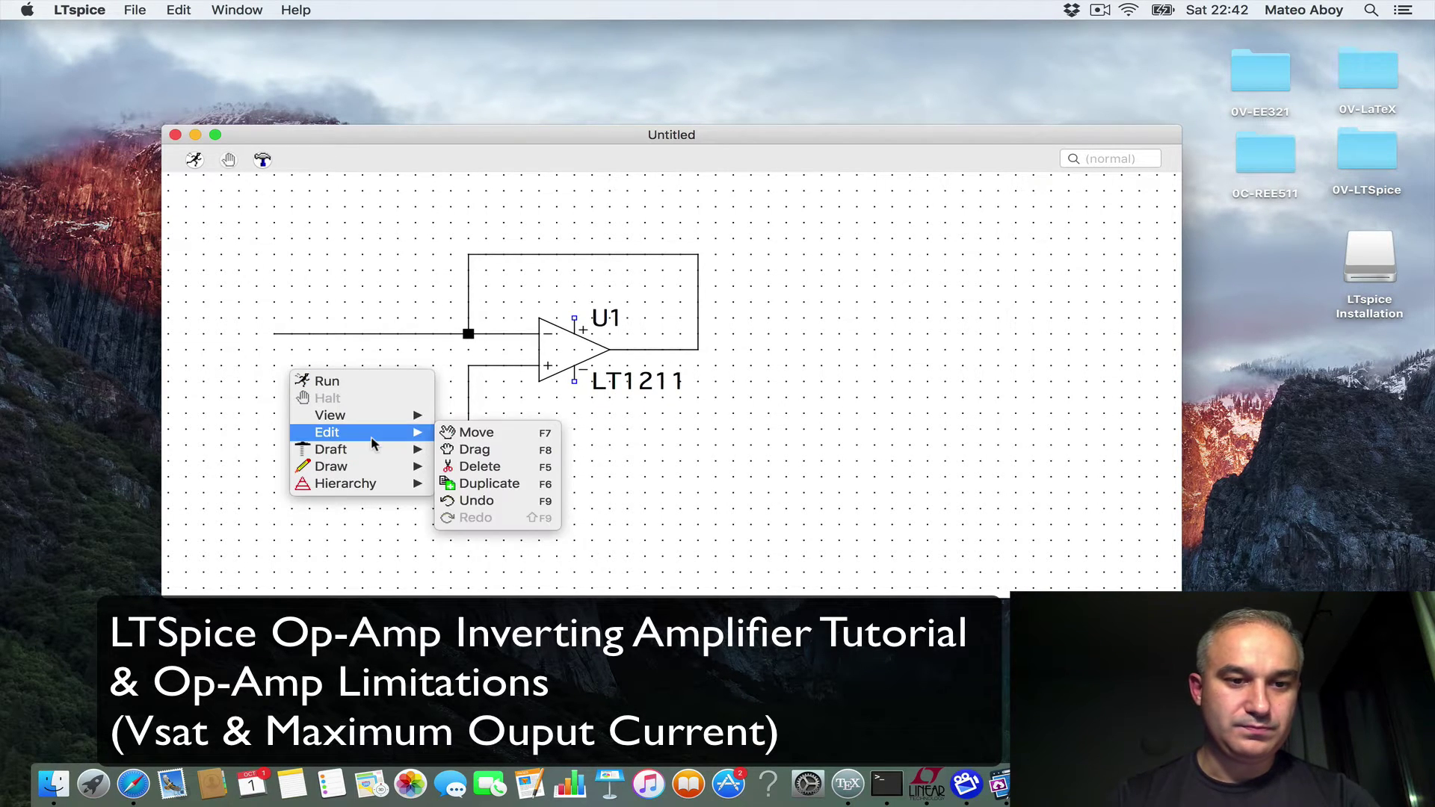
pyautogui.moveTo(374, 452)
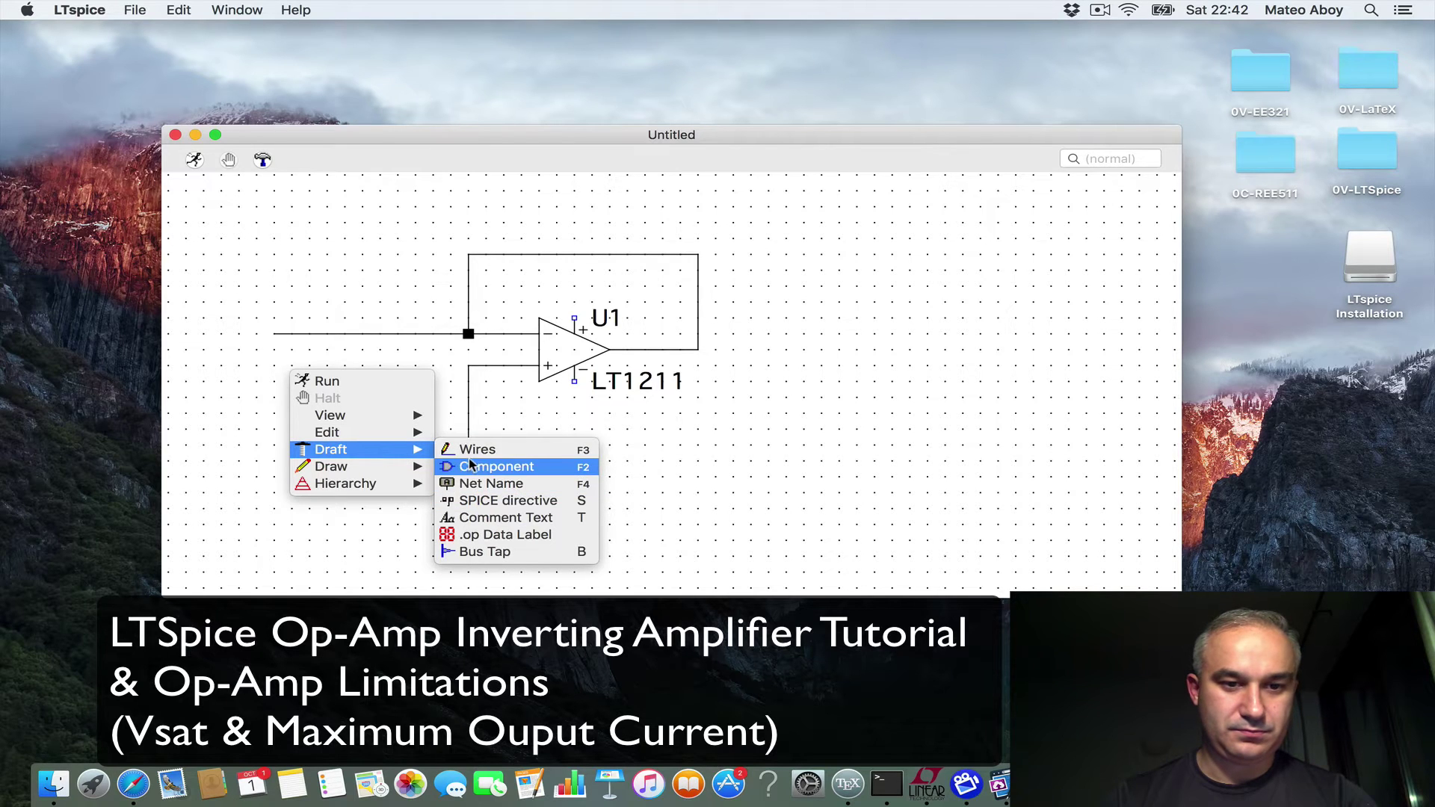
pyautogui.click(468, 450)
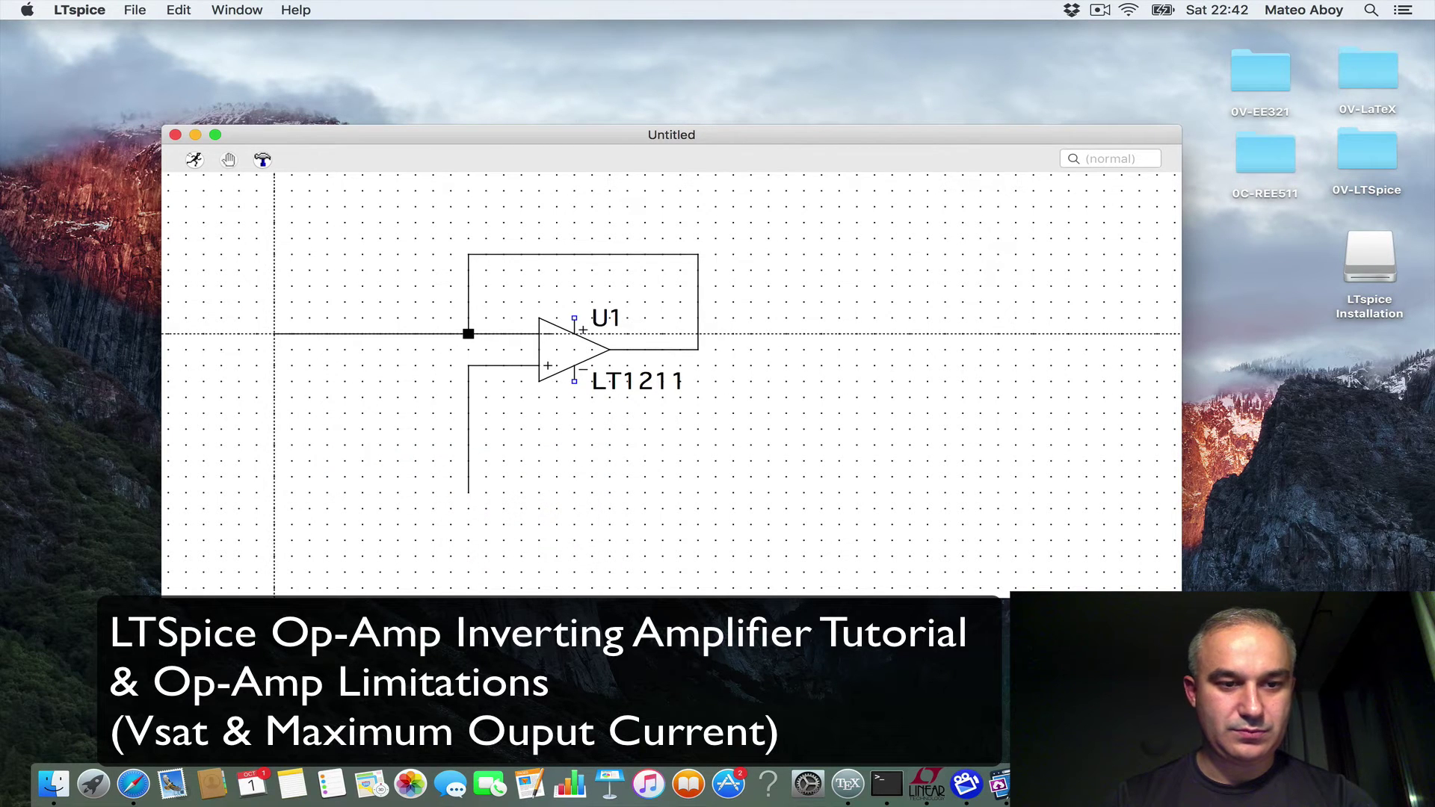
pyautogui.click(274, 492)
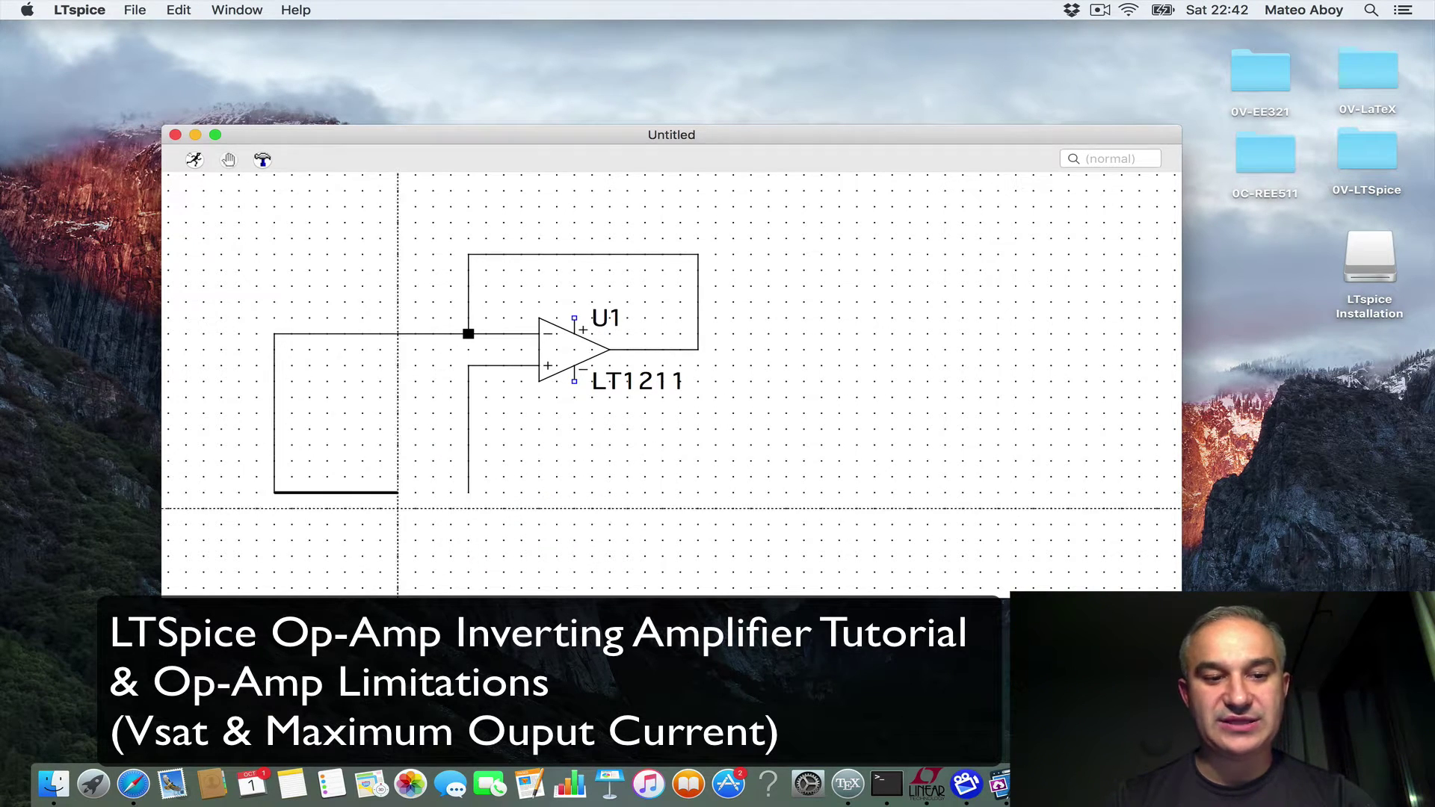
pyautogui.press('Escape')
# Draw a wire from the op-amp output down the right side.
pyautogui.rightClick(659, 495)
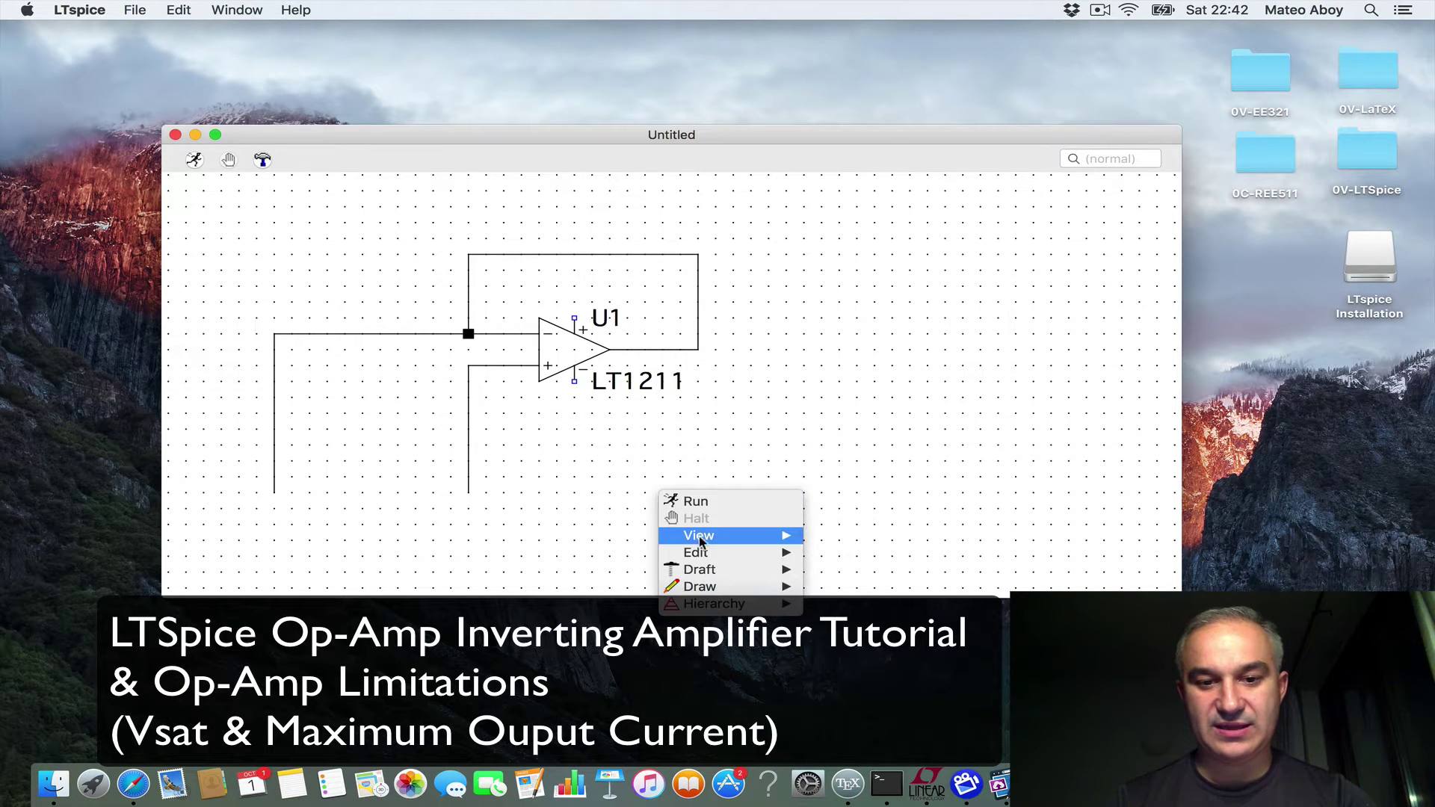
pyautogui.moveTo(717, 570)
pyautogui.click(846, 573)
pyautogui.click(847, 572)
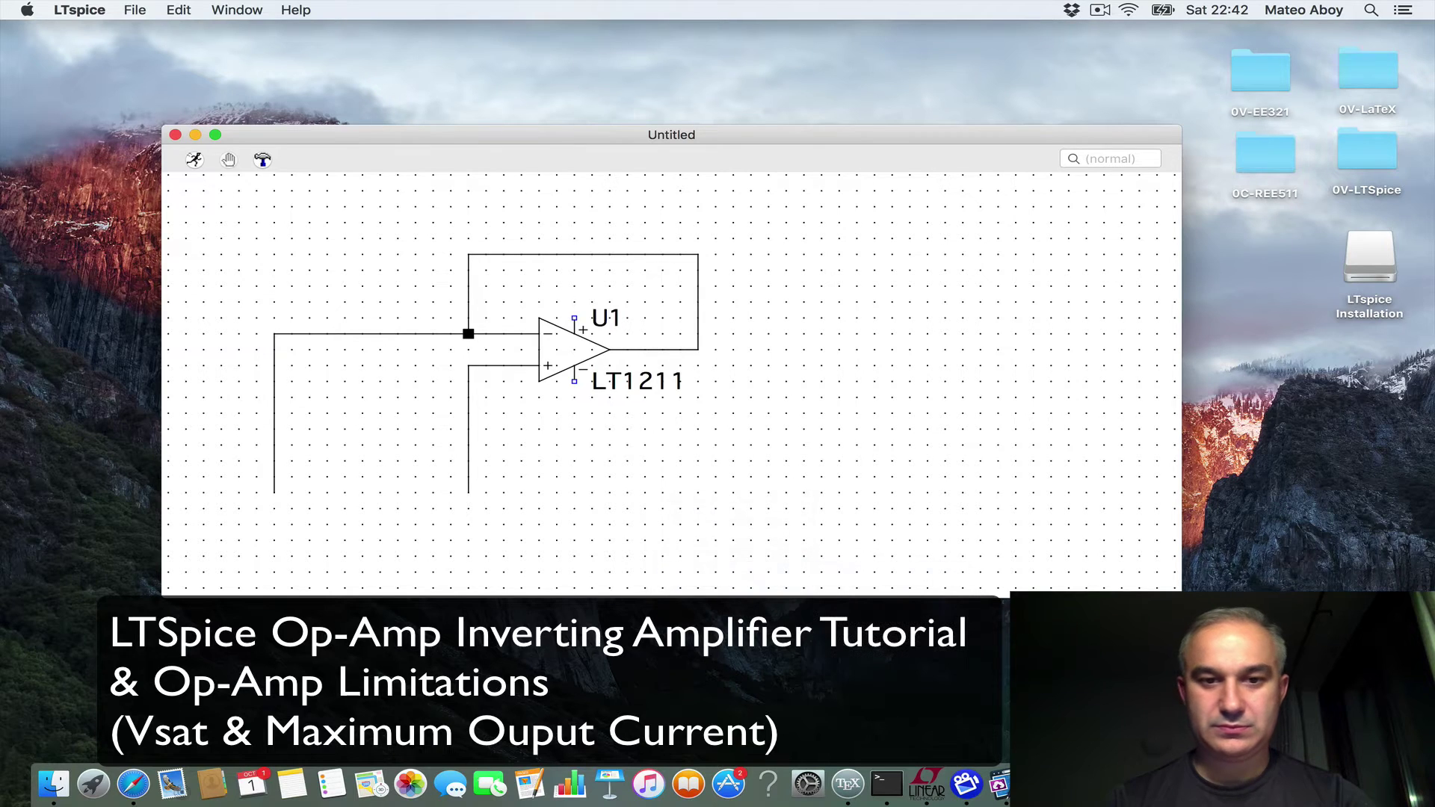
pyautogui.click(698, 349)
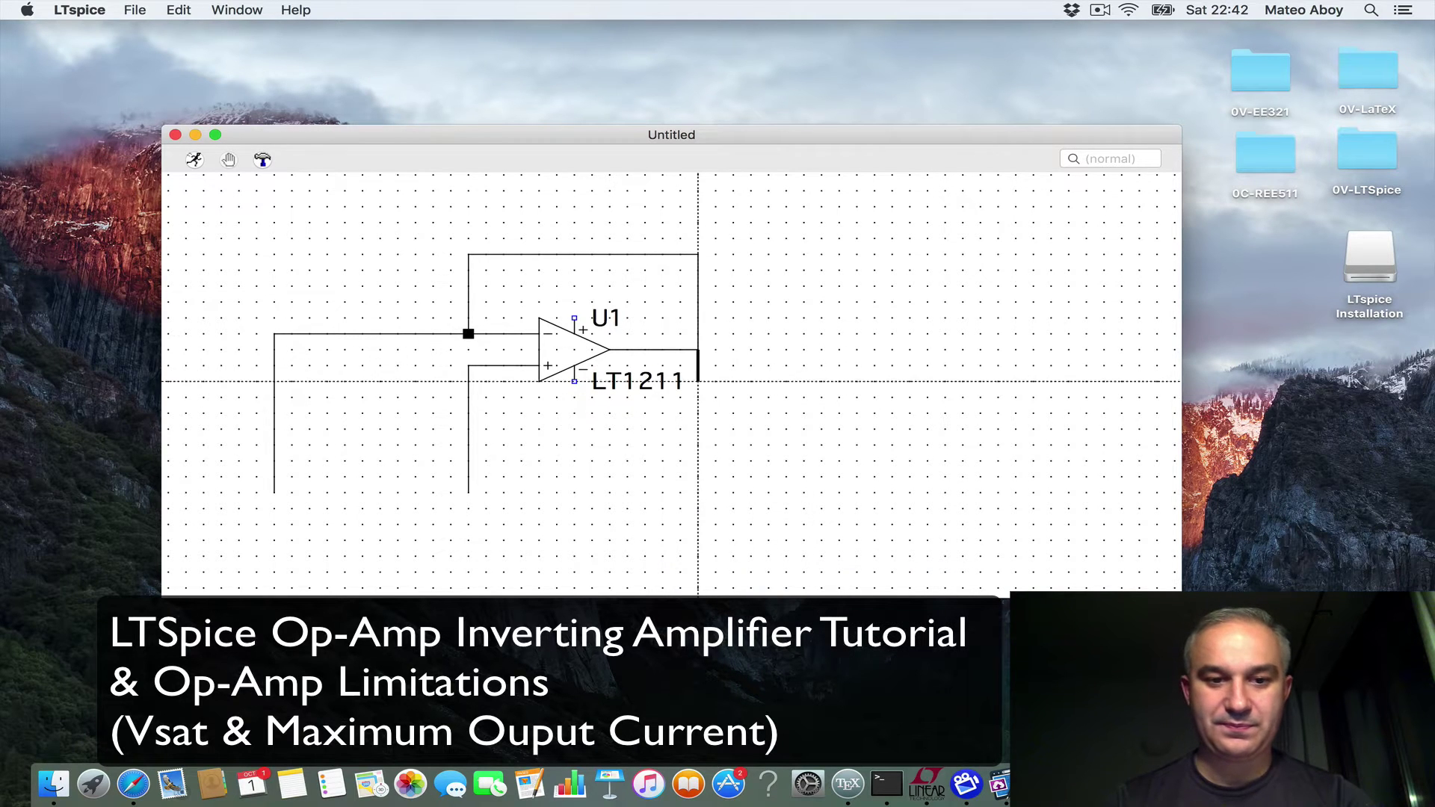
pyautogui.click(698, 493)
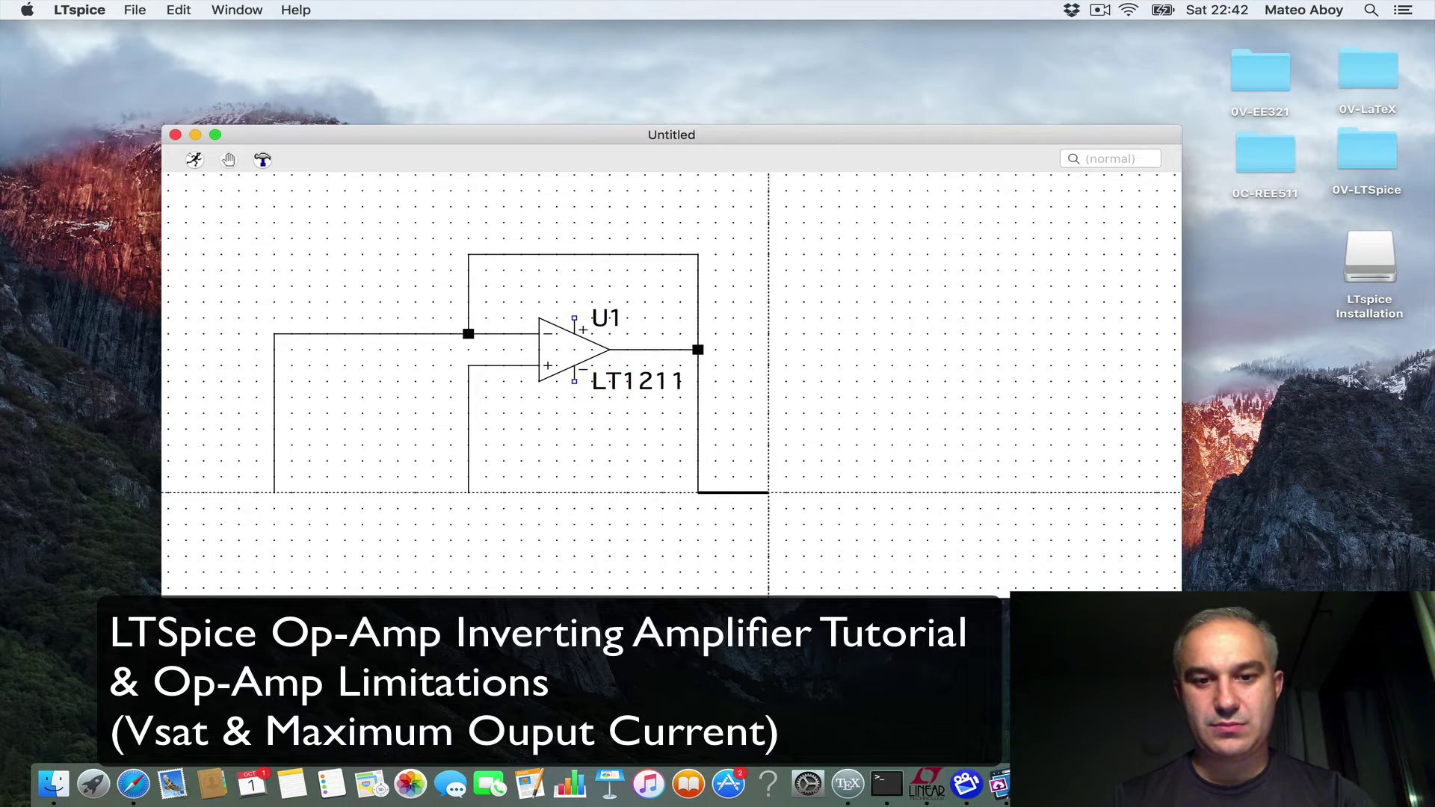
pyautogui.press('Escape')
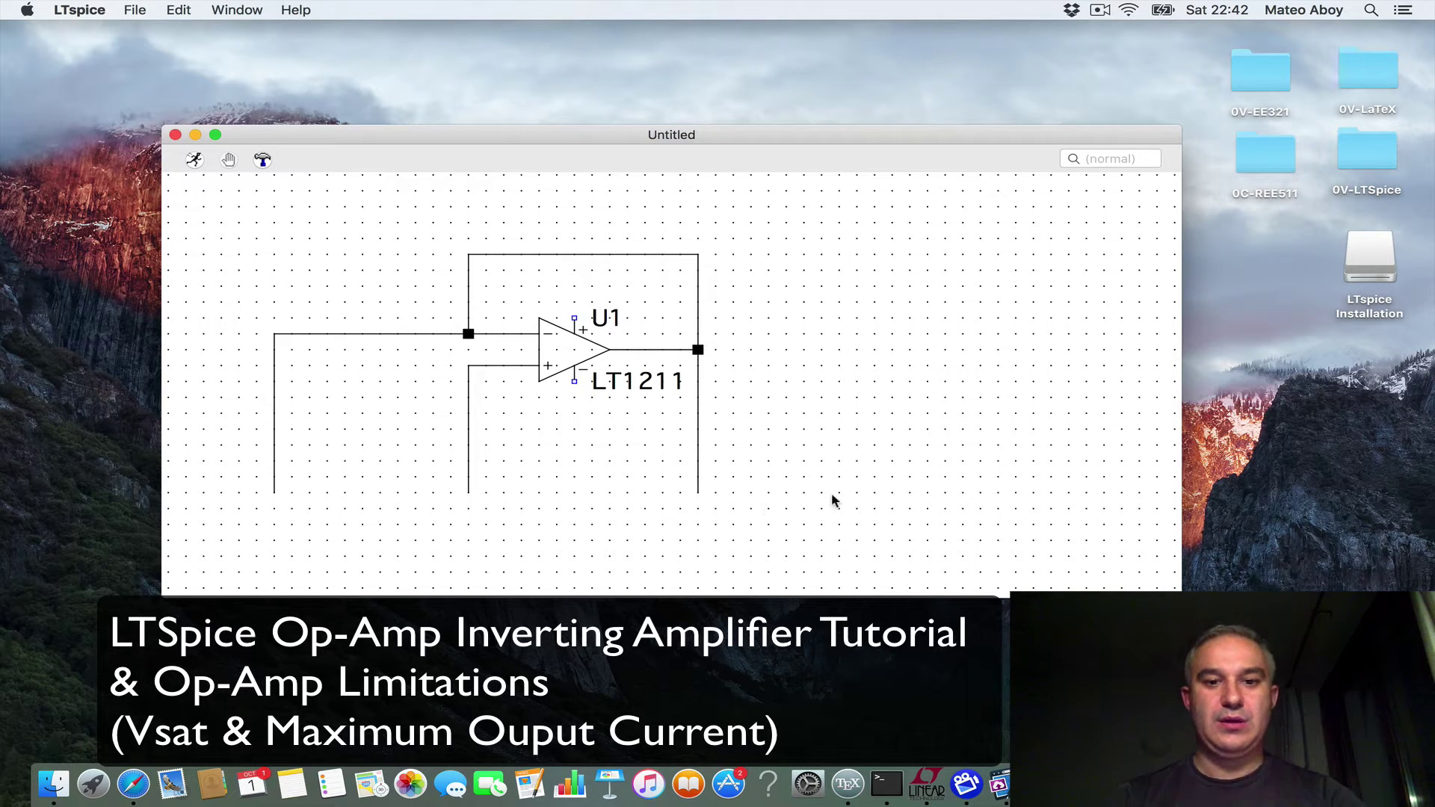
pyautogui.rightClick(808, 407)
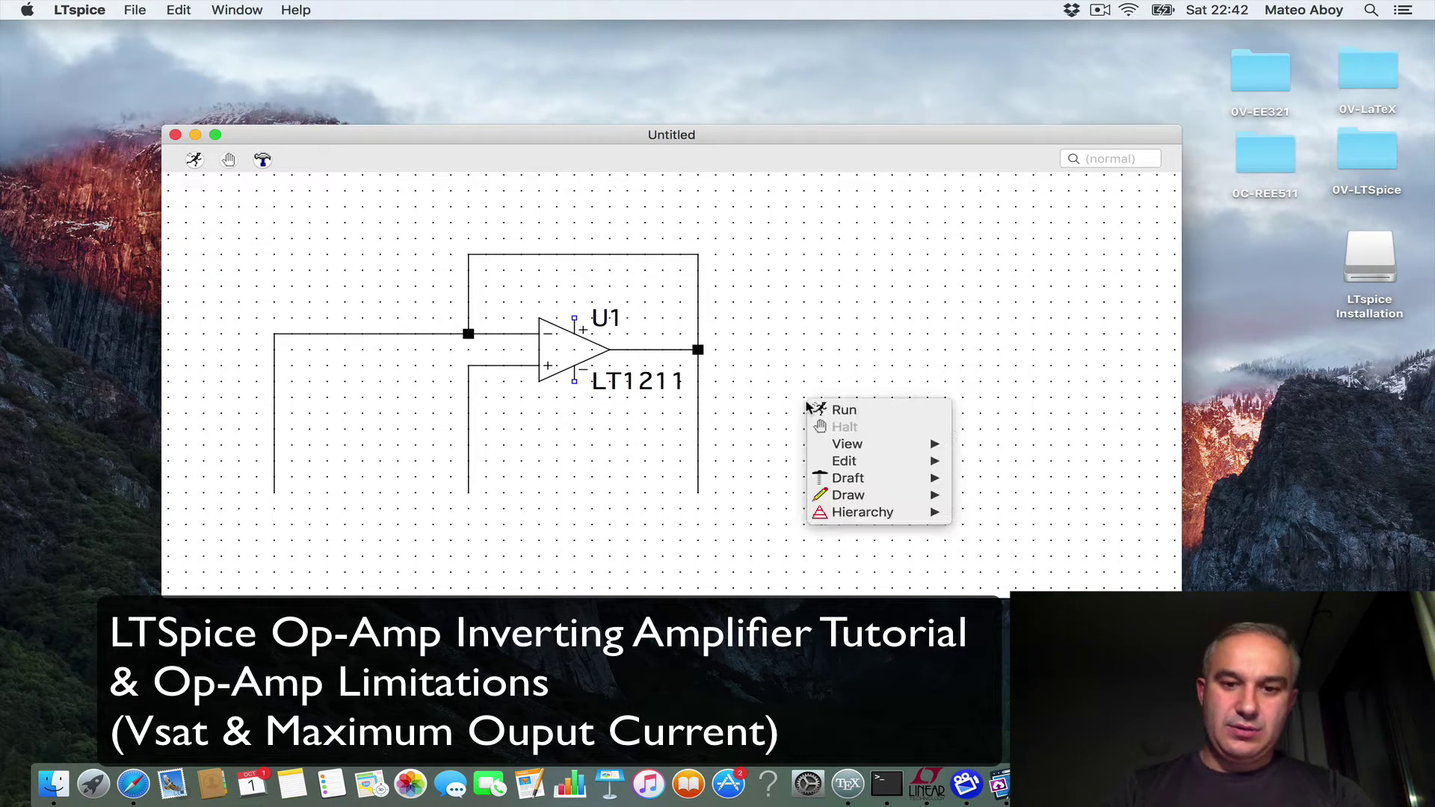
# Place horizontal resistors R1 on the input wire and R2 in the feedback loop, plus upright R3 on the output.
pyautogui.moveTo(851, 464)
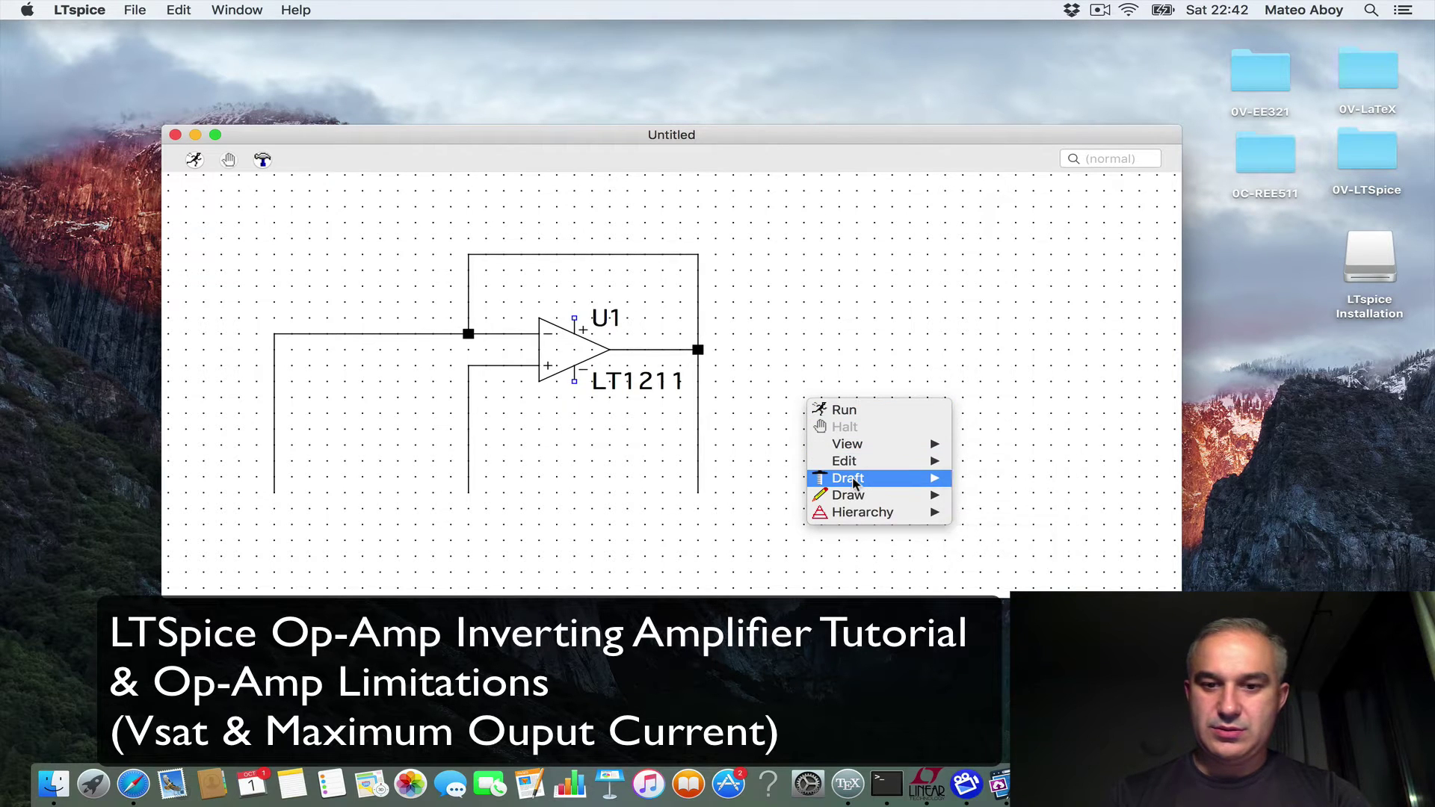
pyautogui.moveTo(879, 482)
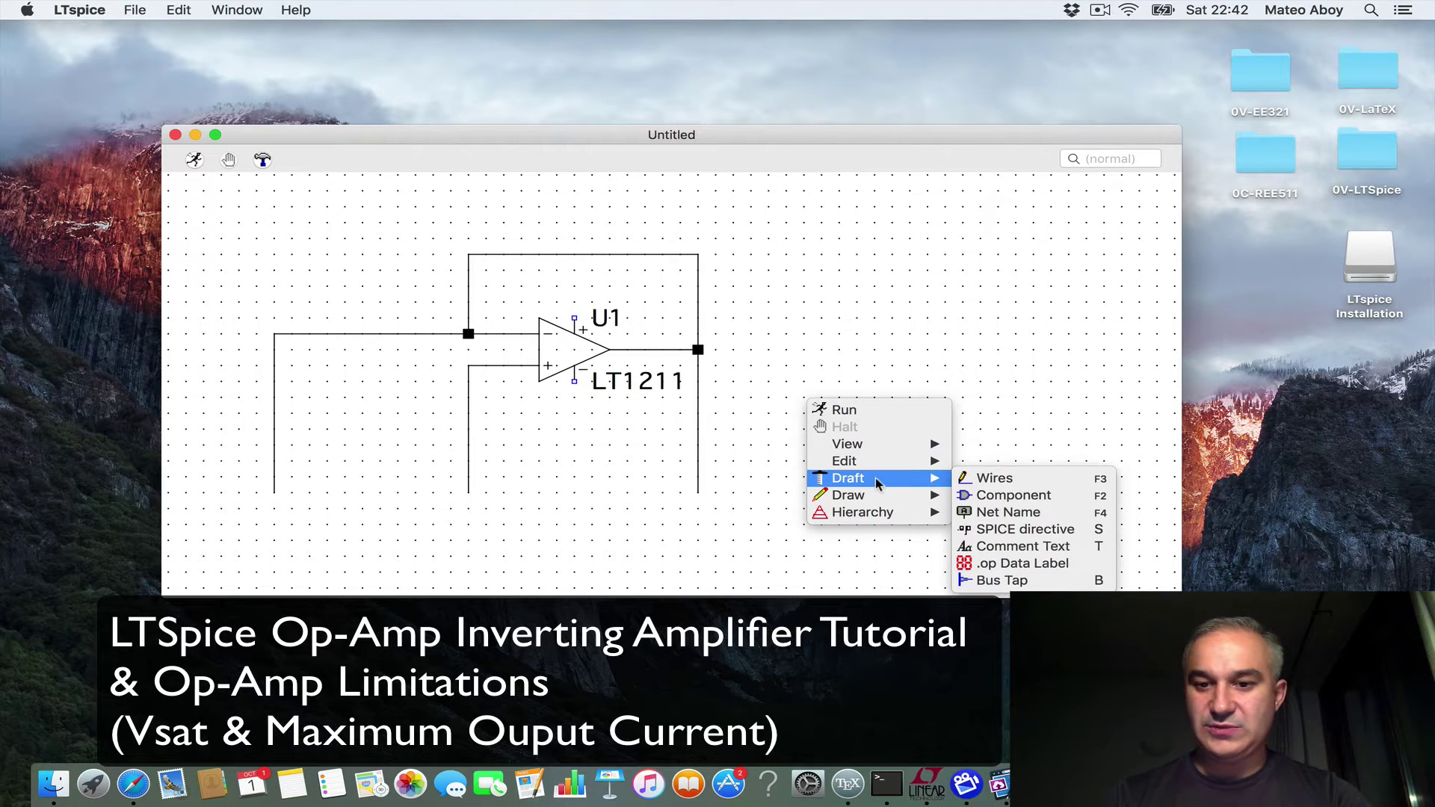
pyautogui.click(986, 496)
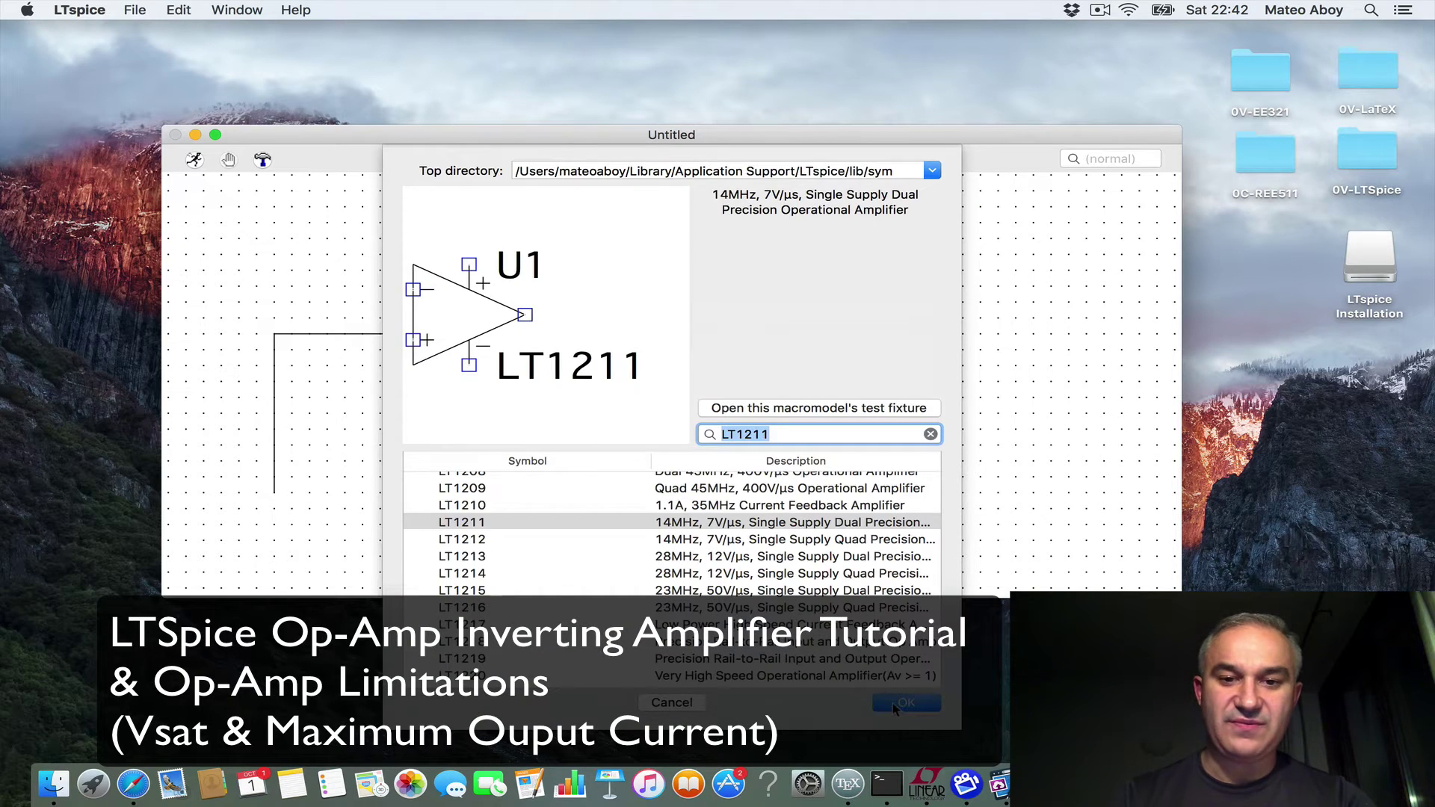
pyautogui.write('r')
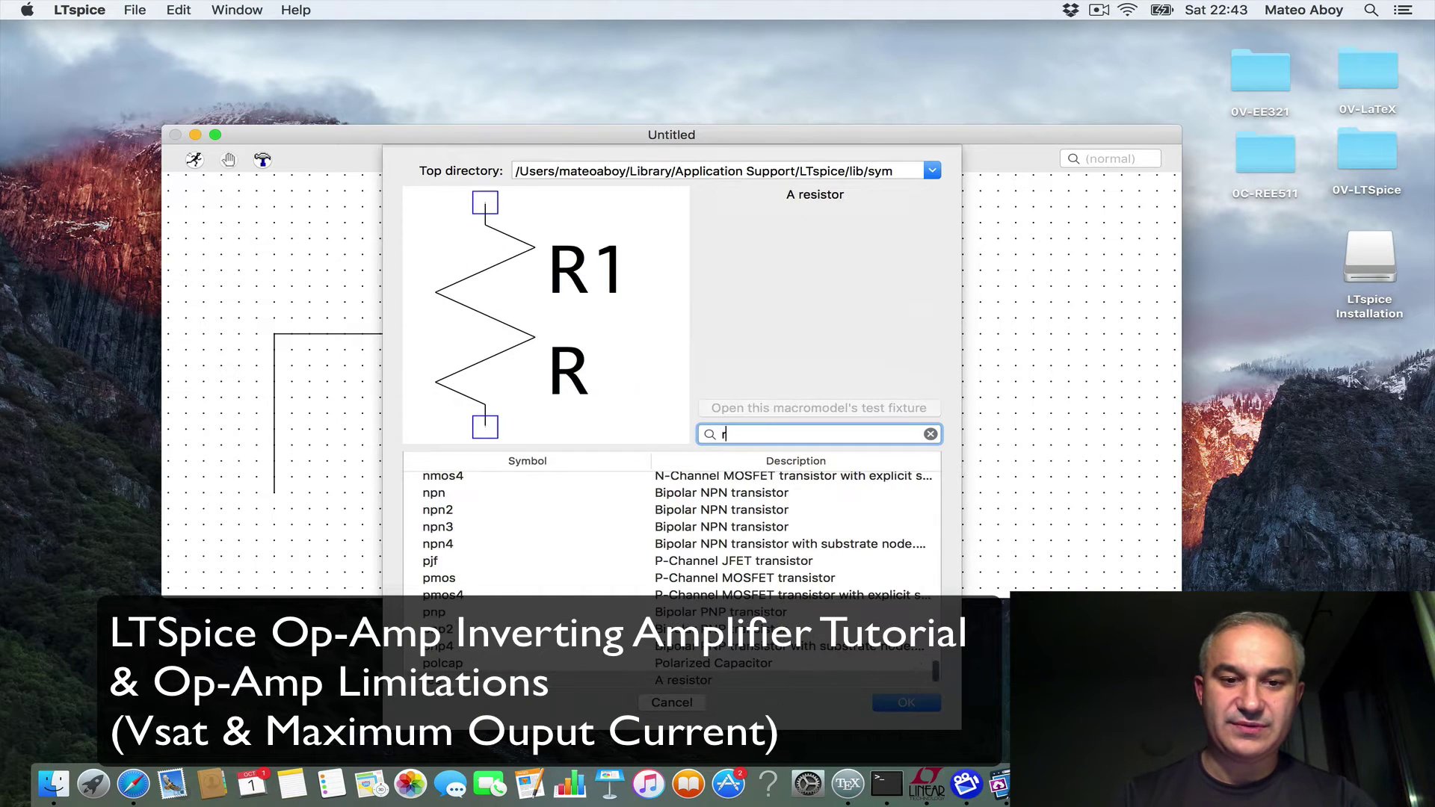
pyautogui.click(917, 705)
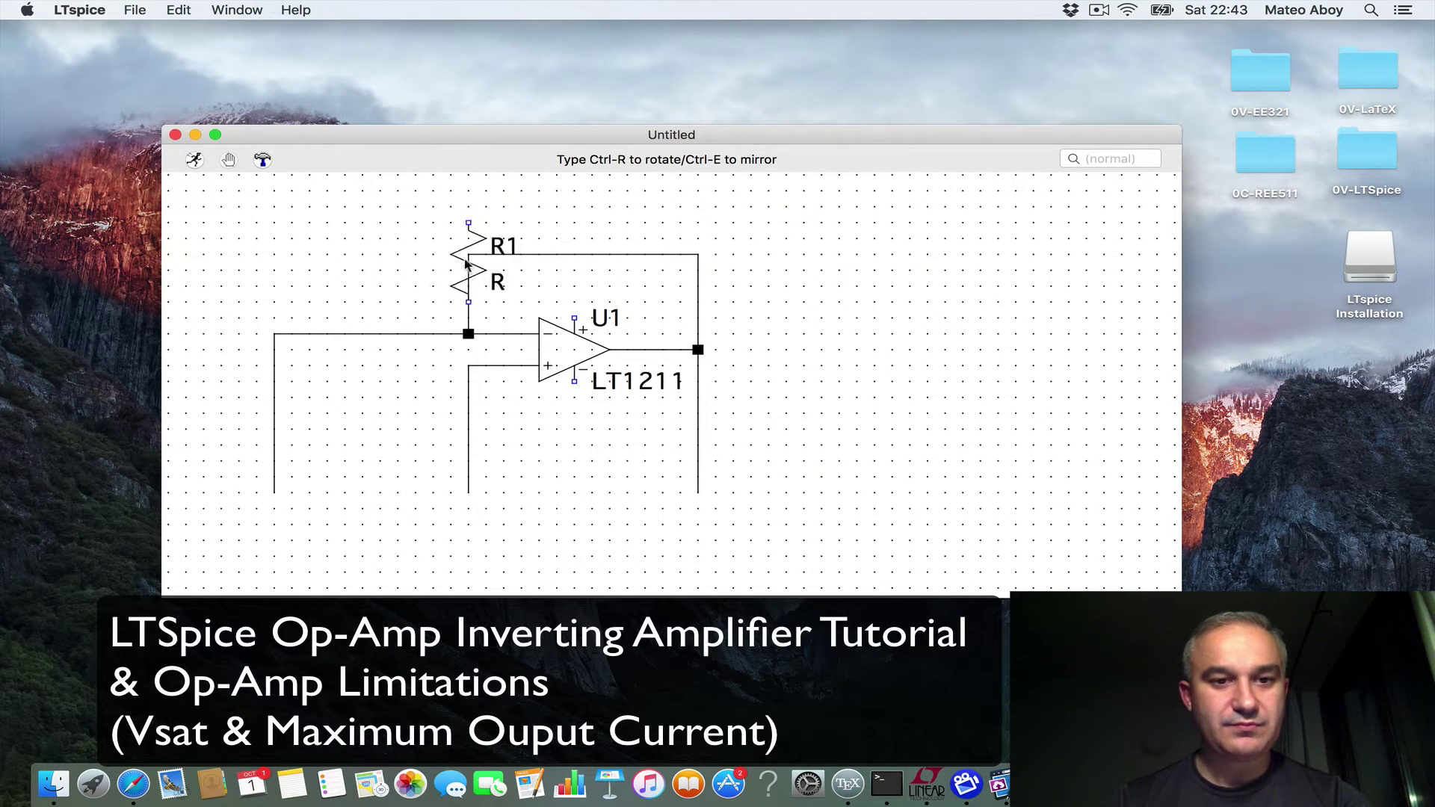
pyautogui.hotkey('ctrl', 'r')
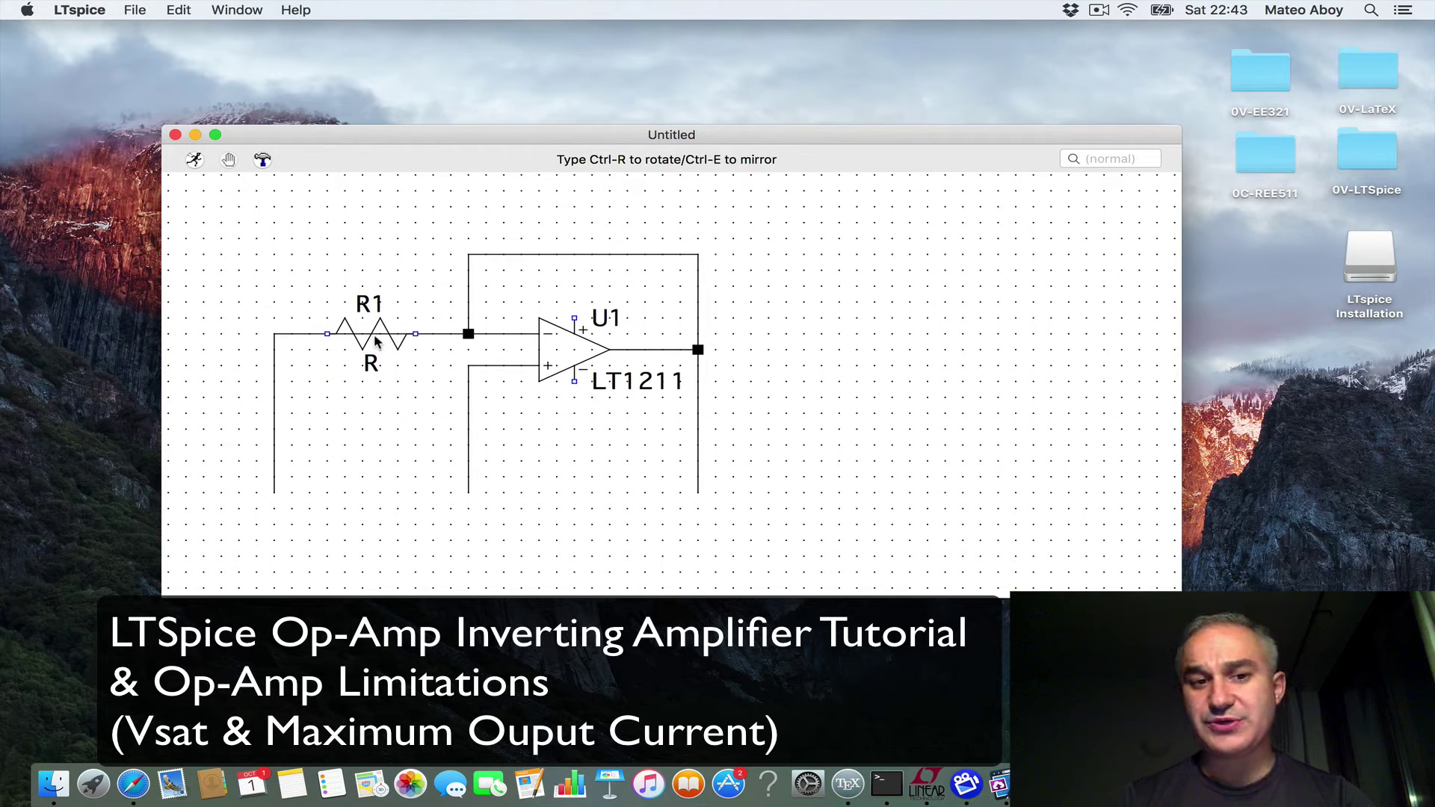
pyautogui.click(376, 340)
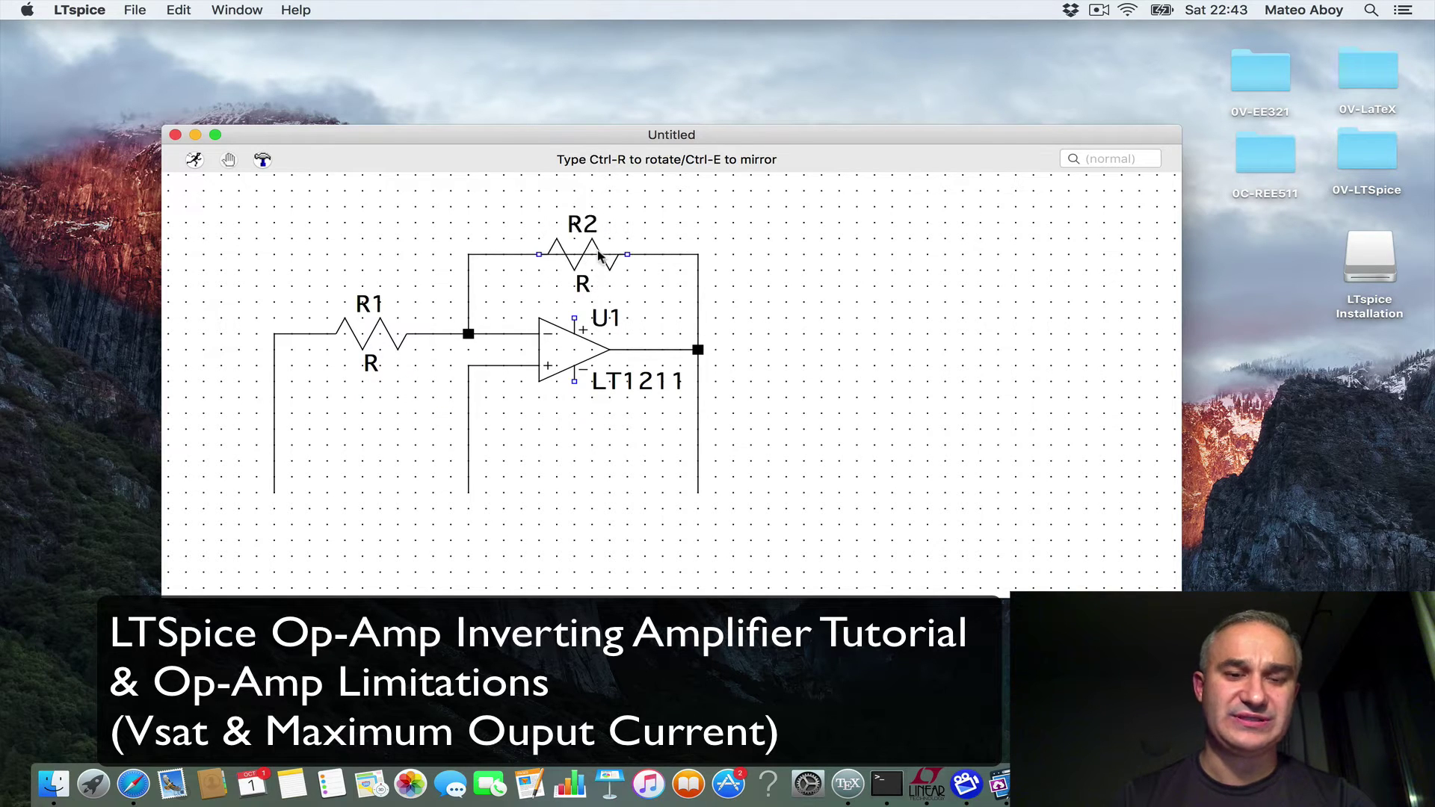
pyautogui.click(598, 256)
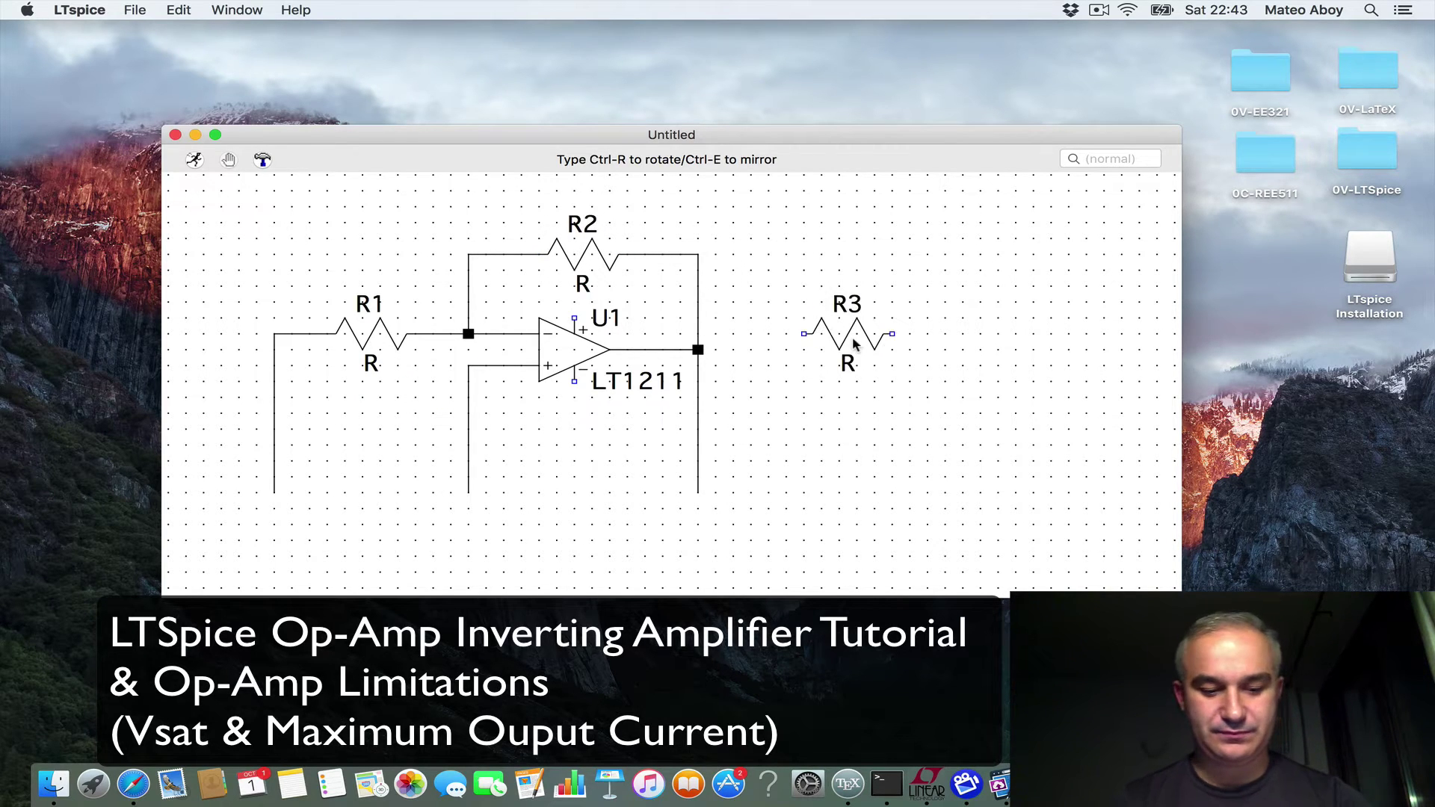
pyautogui.hotkey('ctrl', 'r')
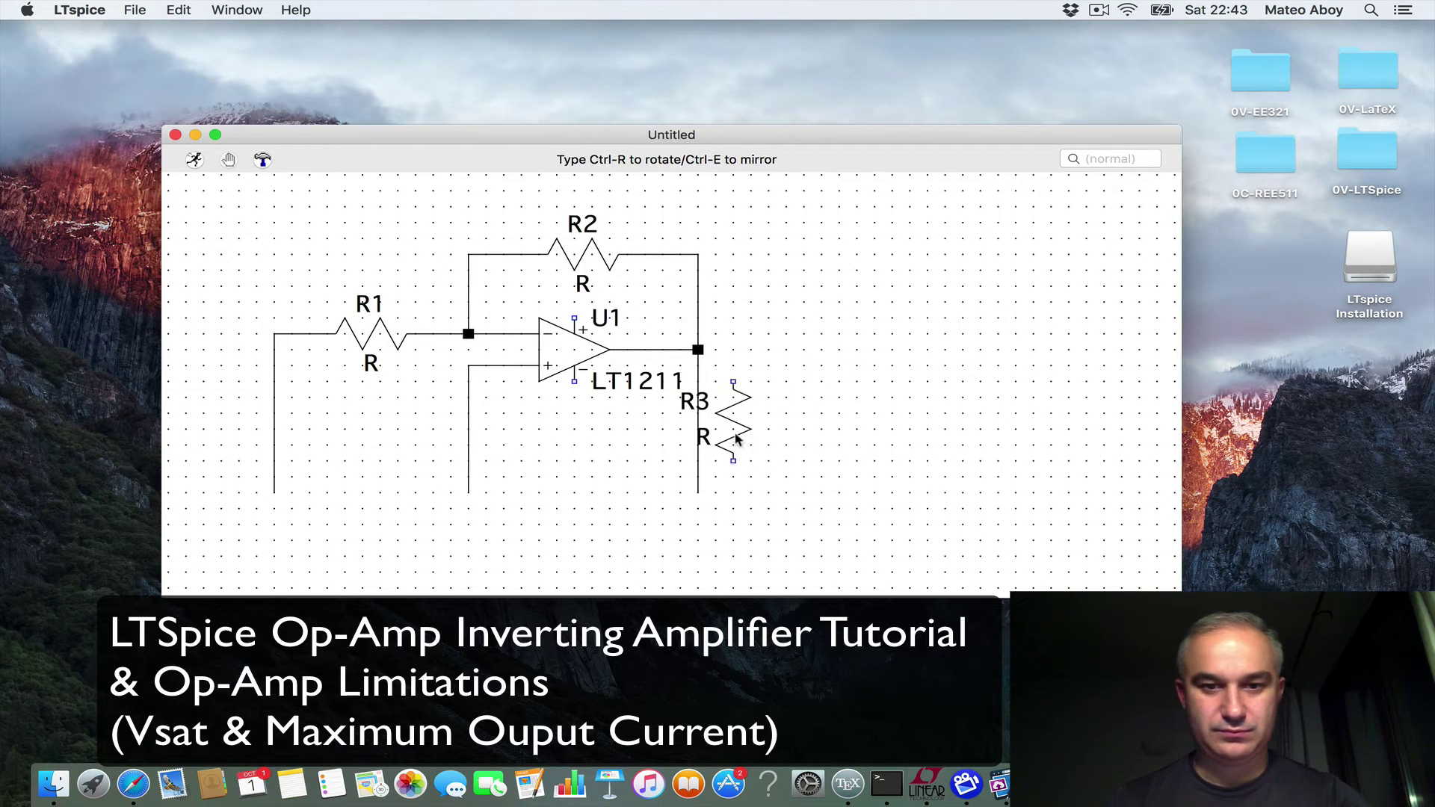
pyautogui.click(701, 434)
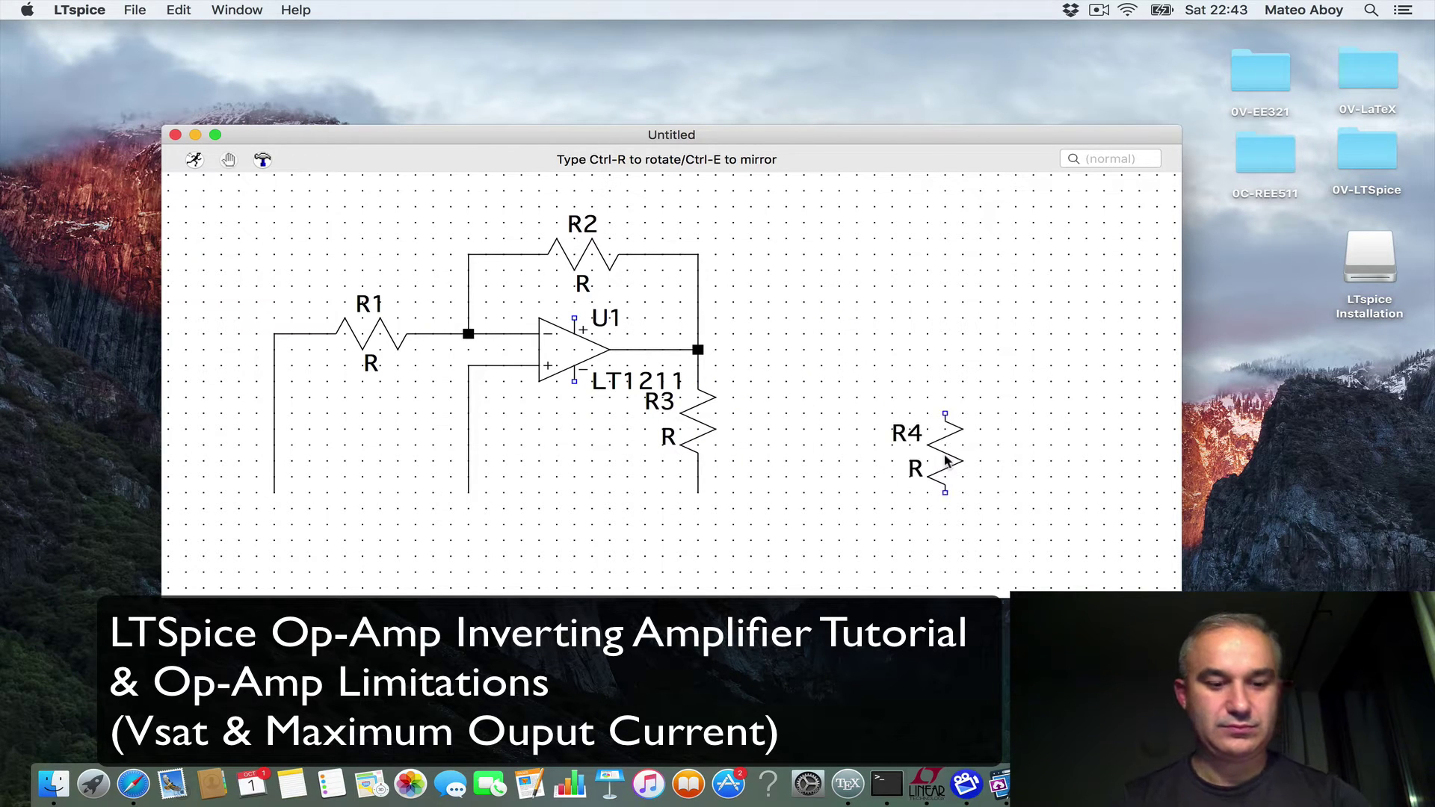
# Place voltage source V1 on the input wire, left of R1.
pyautogui.press('Escape')
pyautogui.rightClick(862, 435)
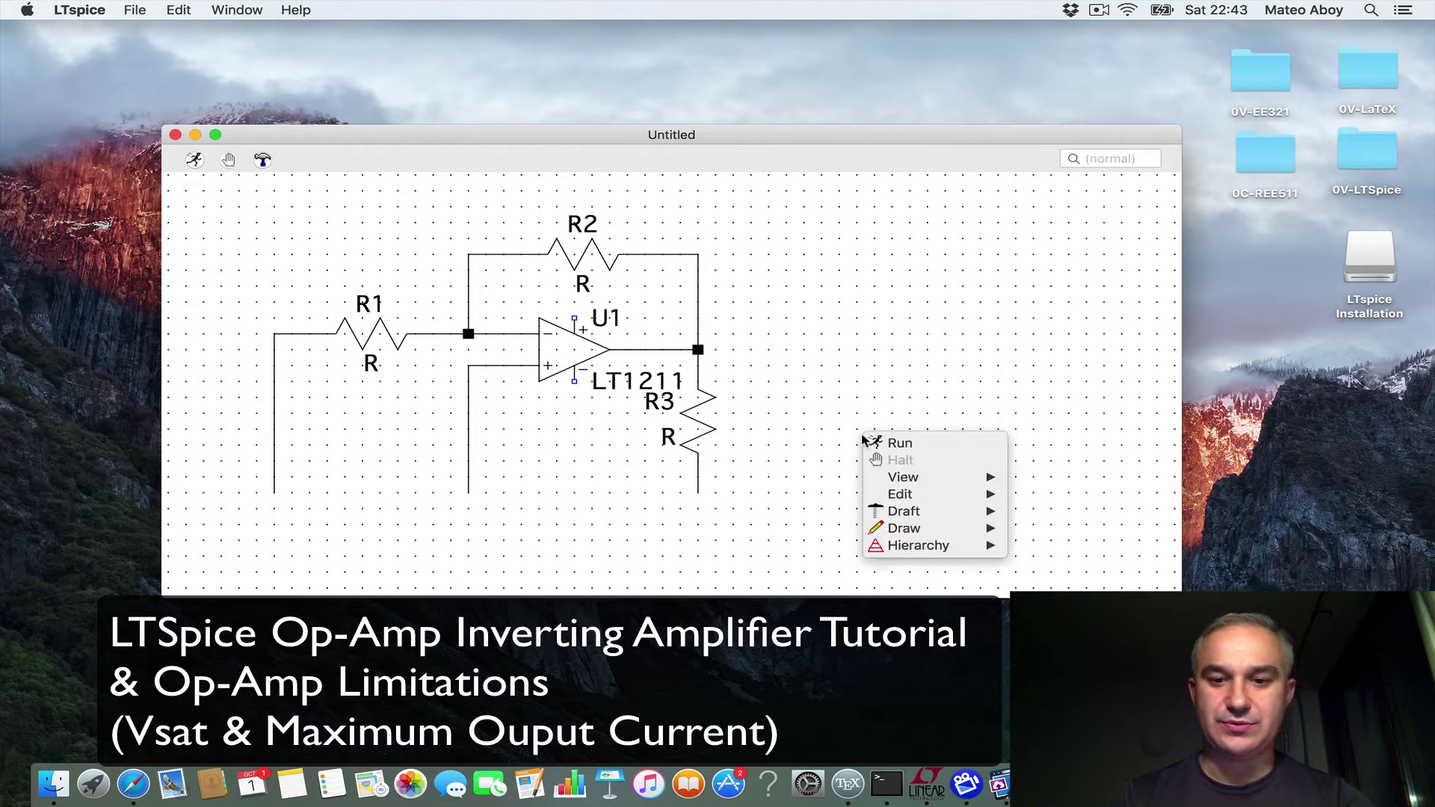
pyautogui.moveTo(904, 512)
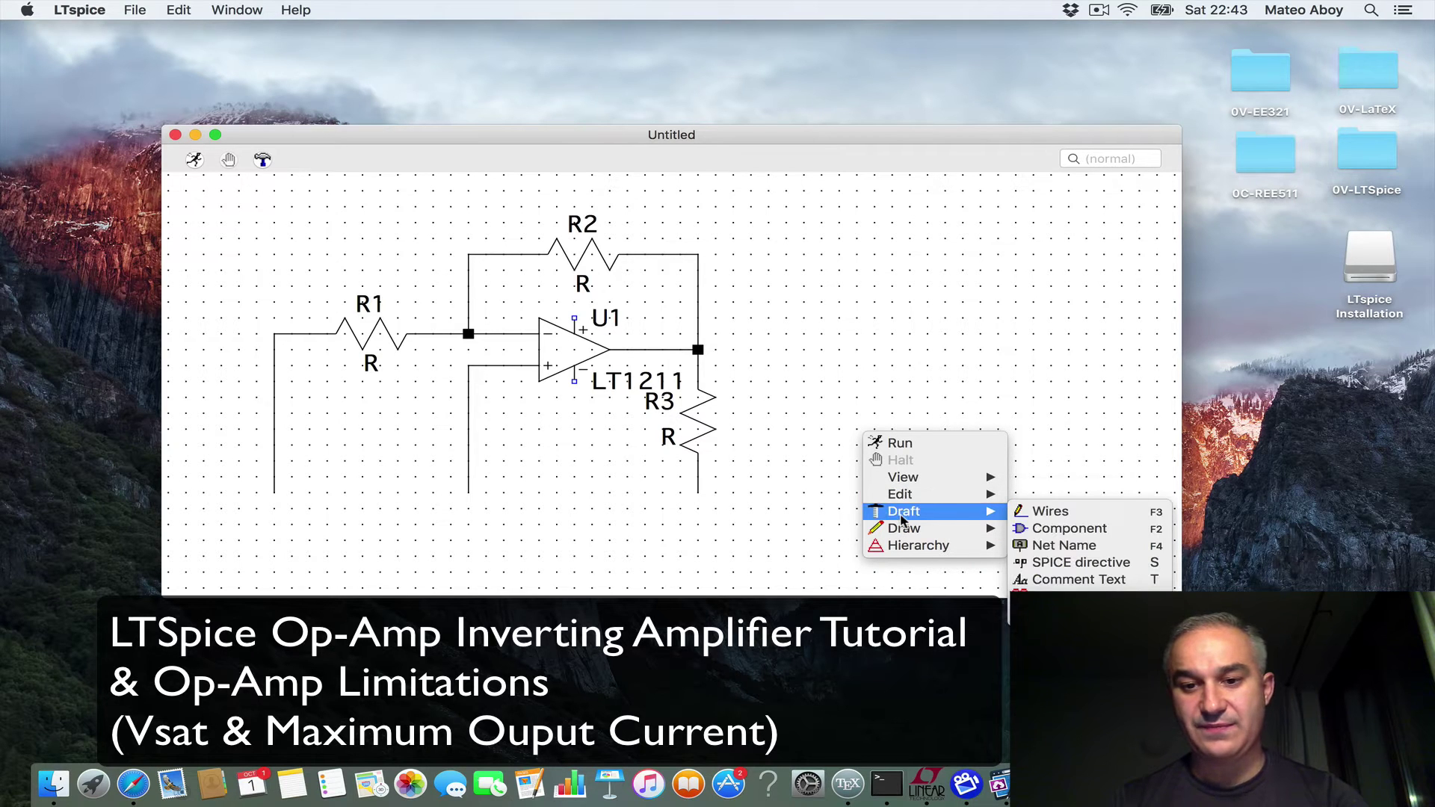
pyautogui.click(1054, 531)
pyautogui.click(906, 702)
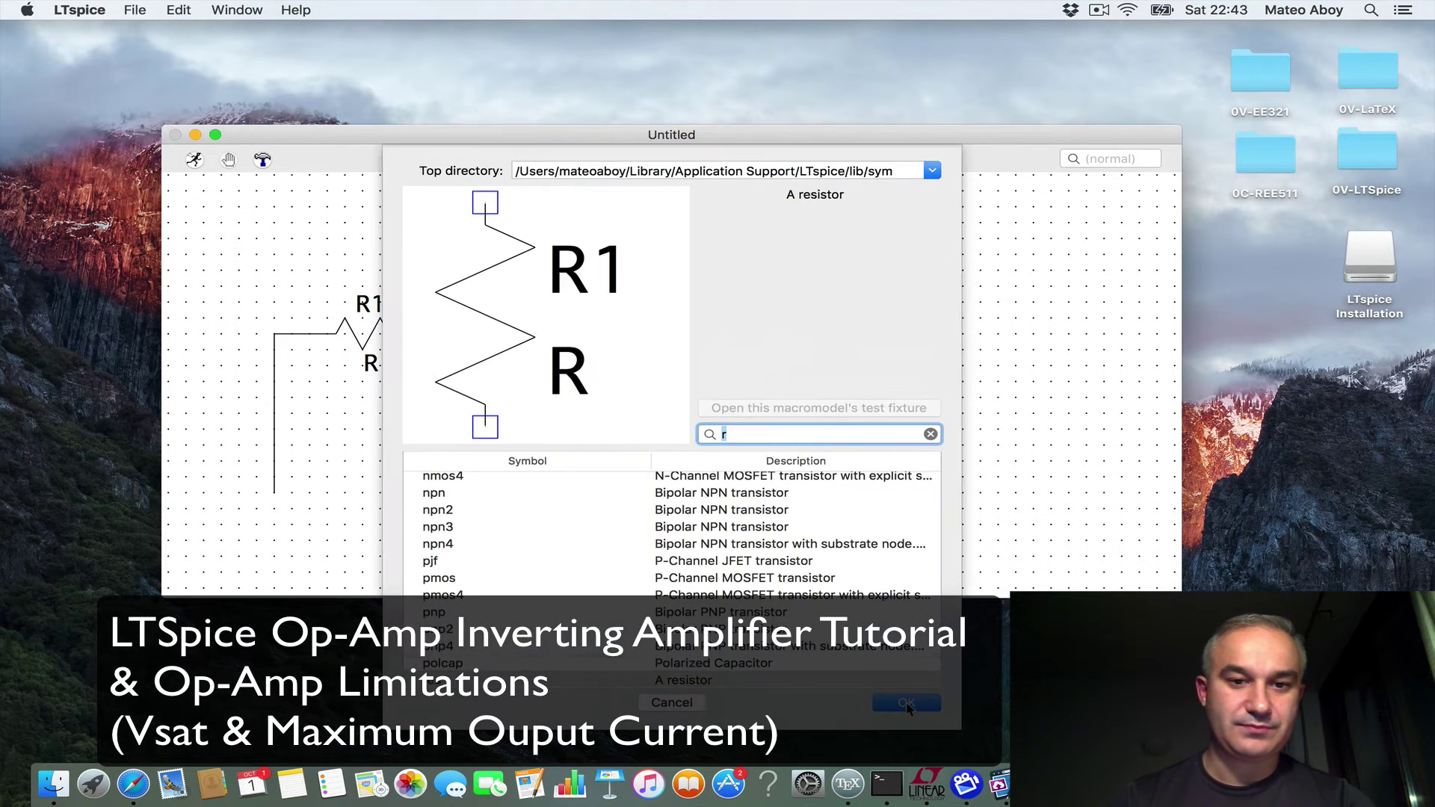
pyautogui.write('vol')
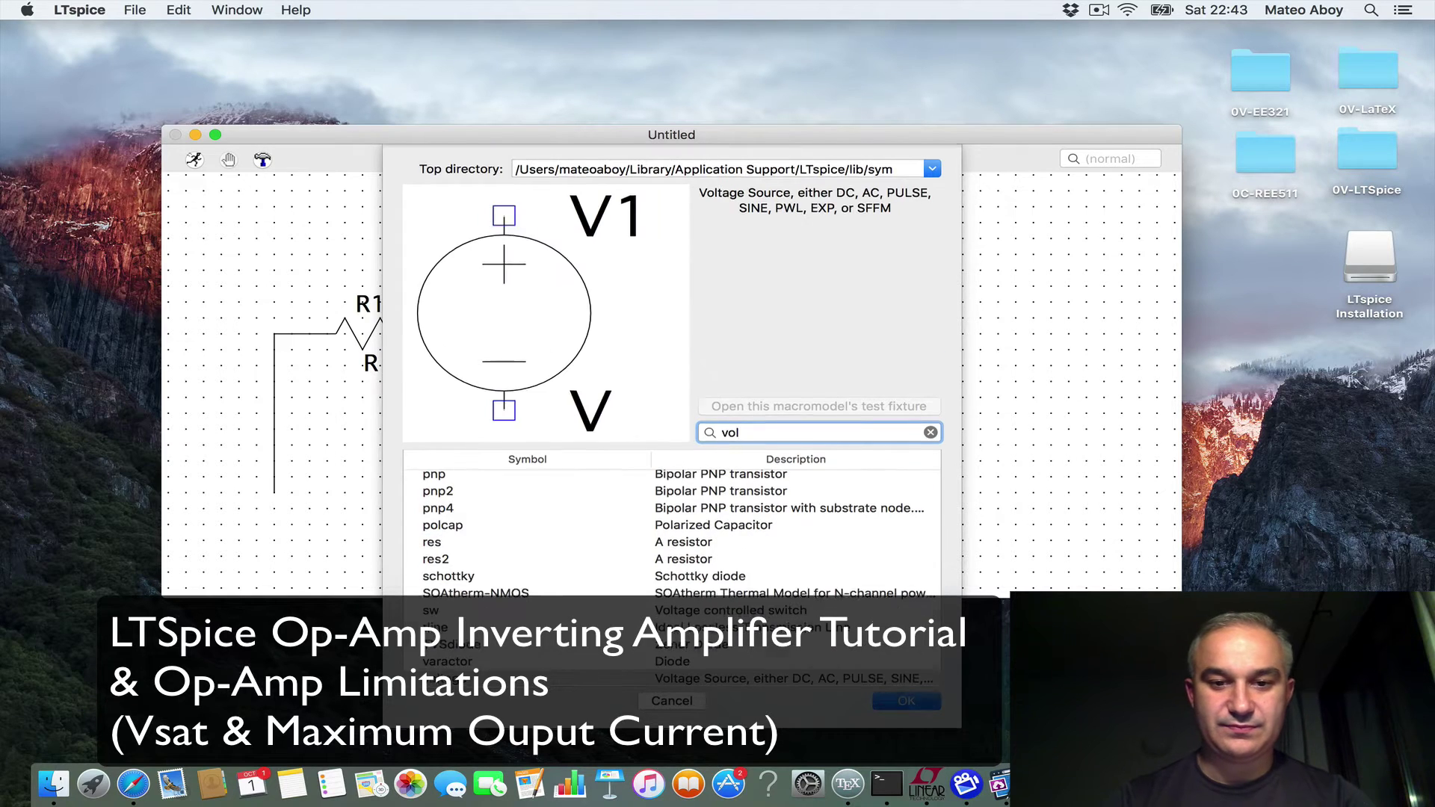
pyautogui.press('Return')
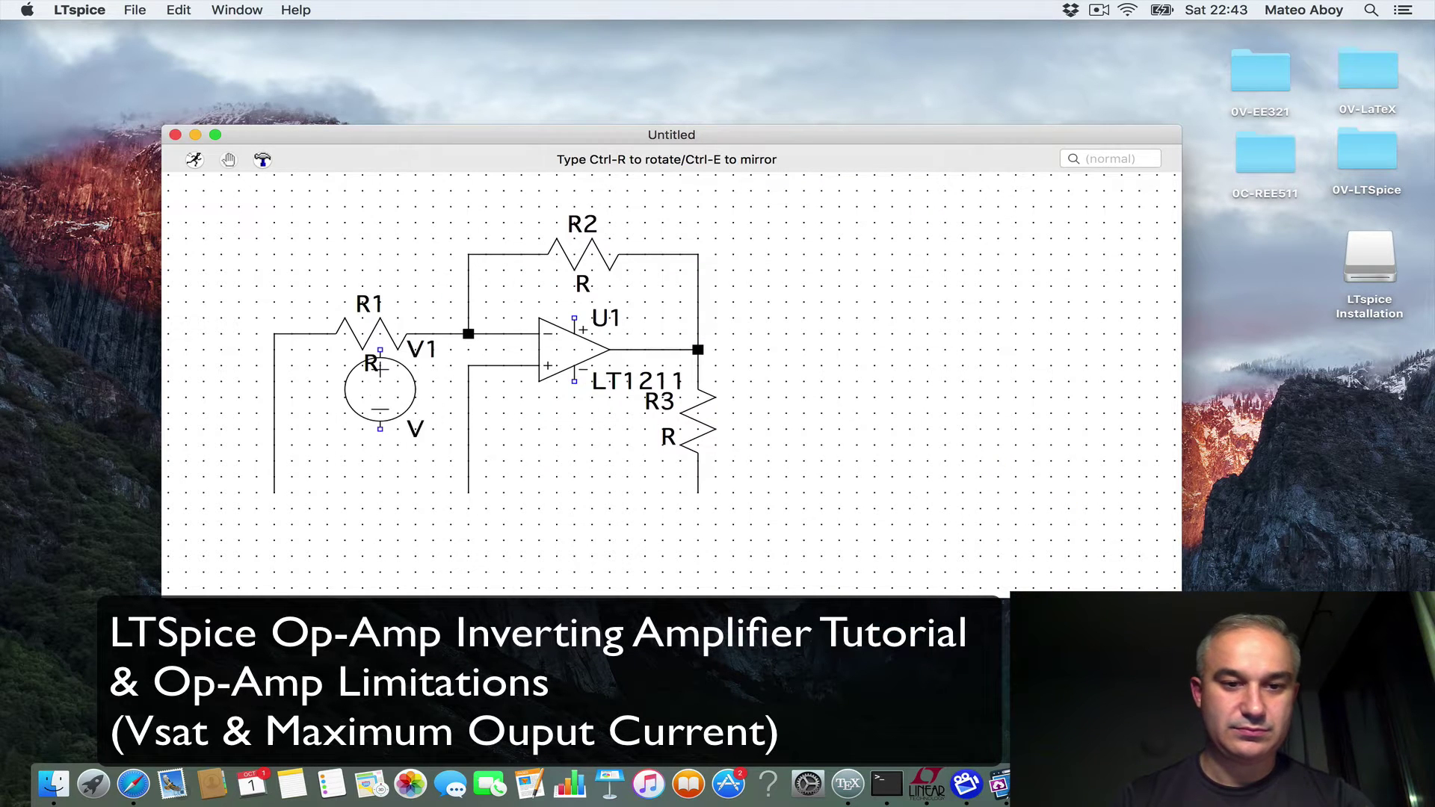
pyautogui.click(274, 383)
pyautogui.press('Escape')
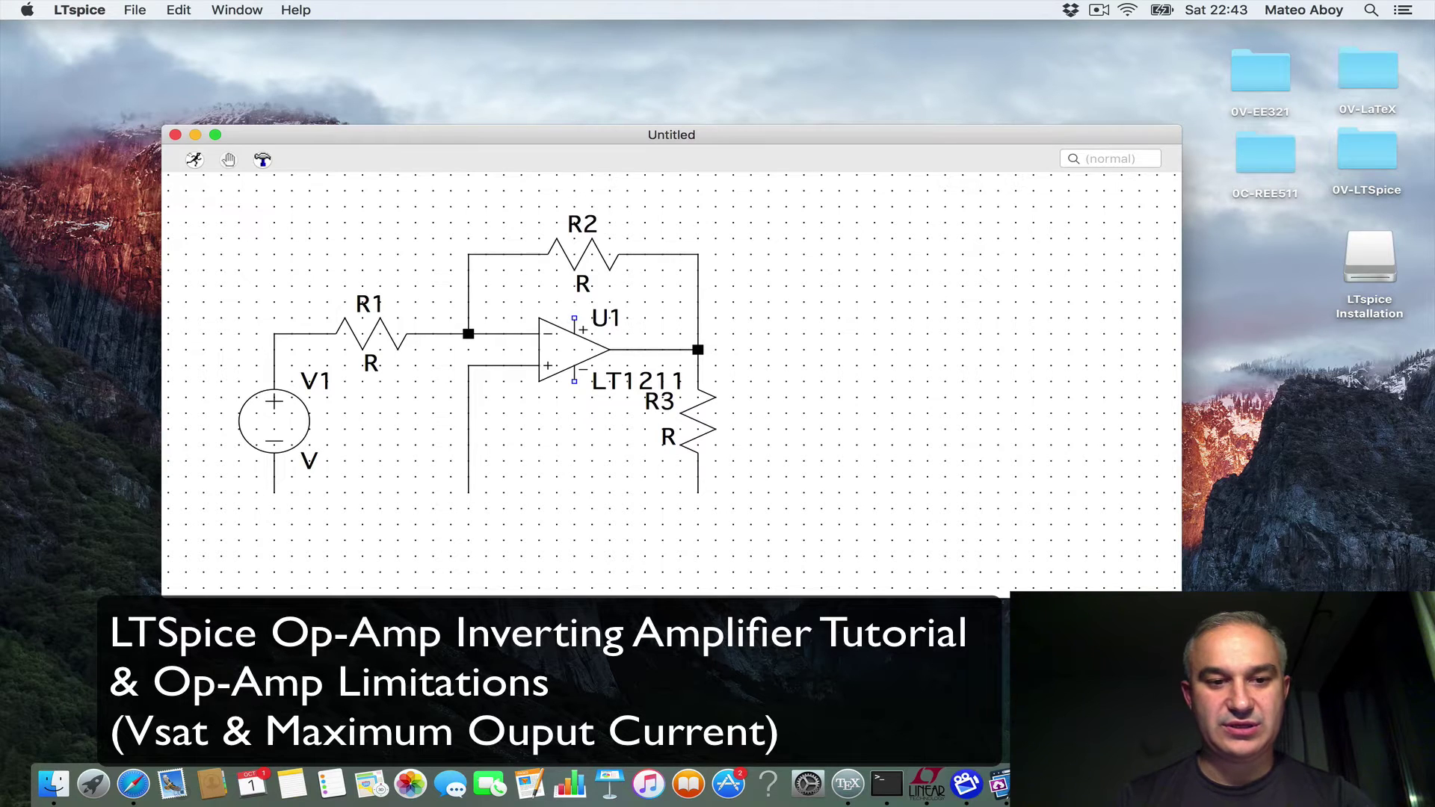
# Place source V2 right of the circuit and V3 rotated so its positive end faces down.
pyautogui.rightClick(890, 393)
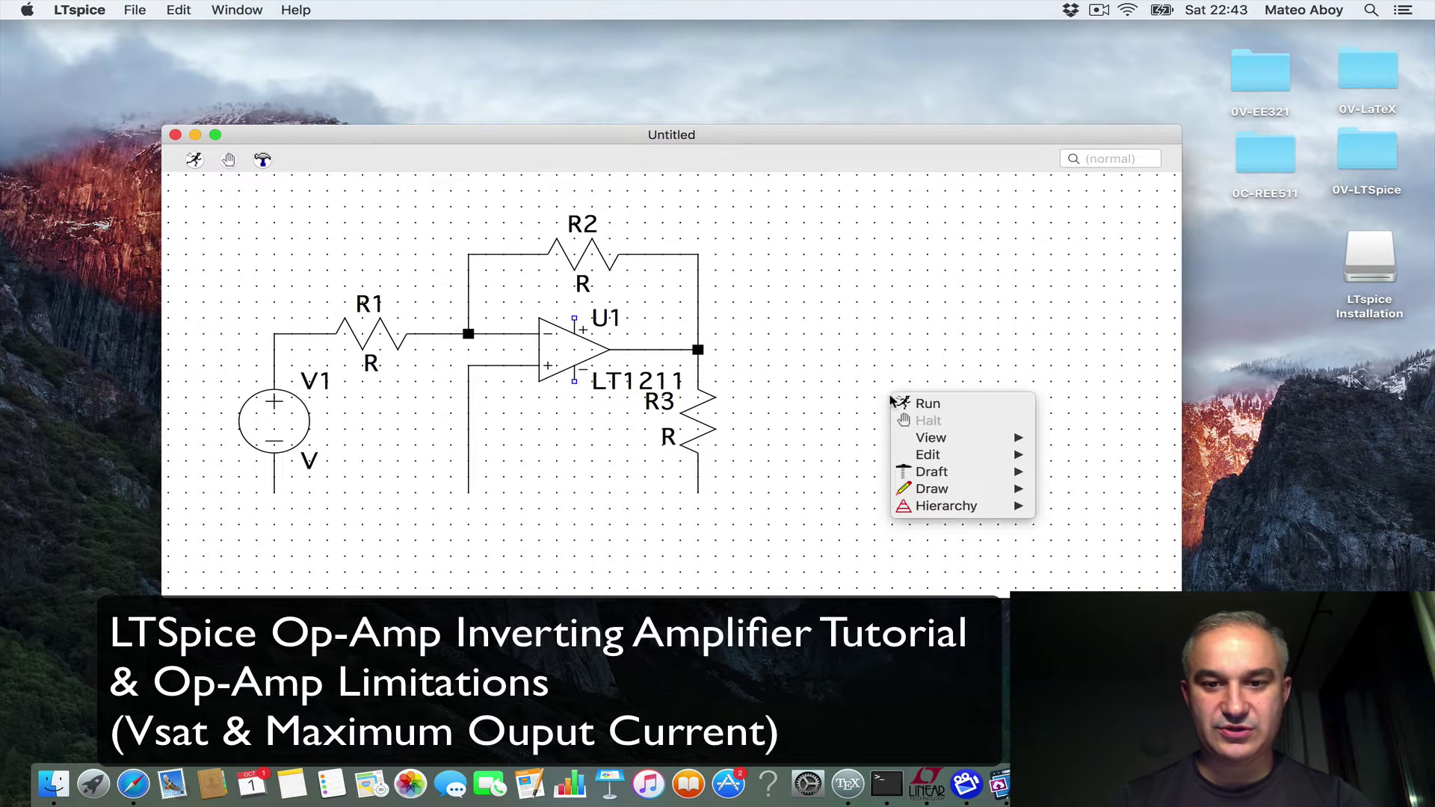
pyautogui.moveTo(972, 472)
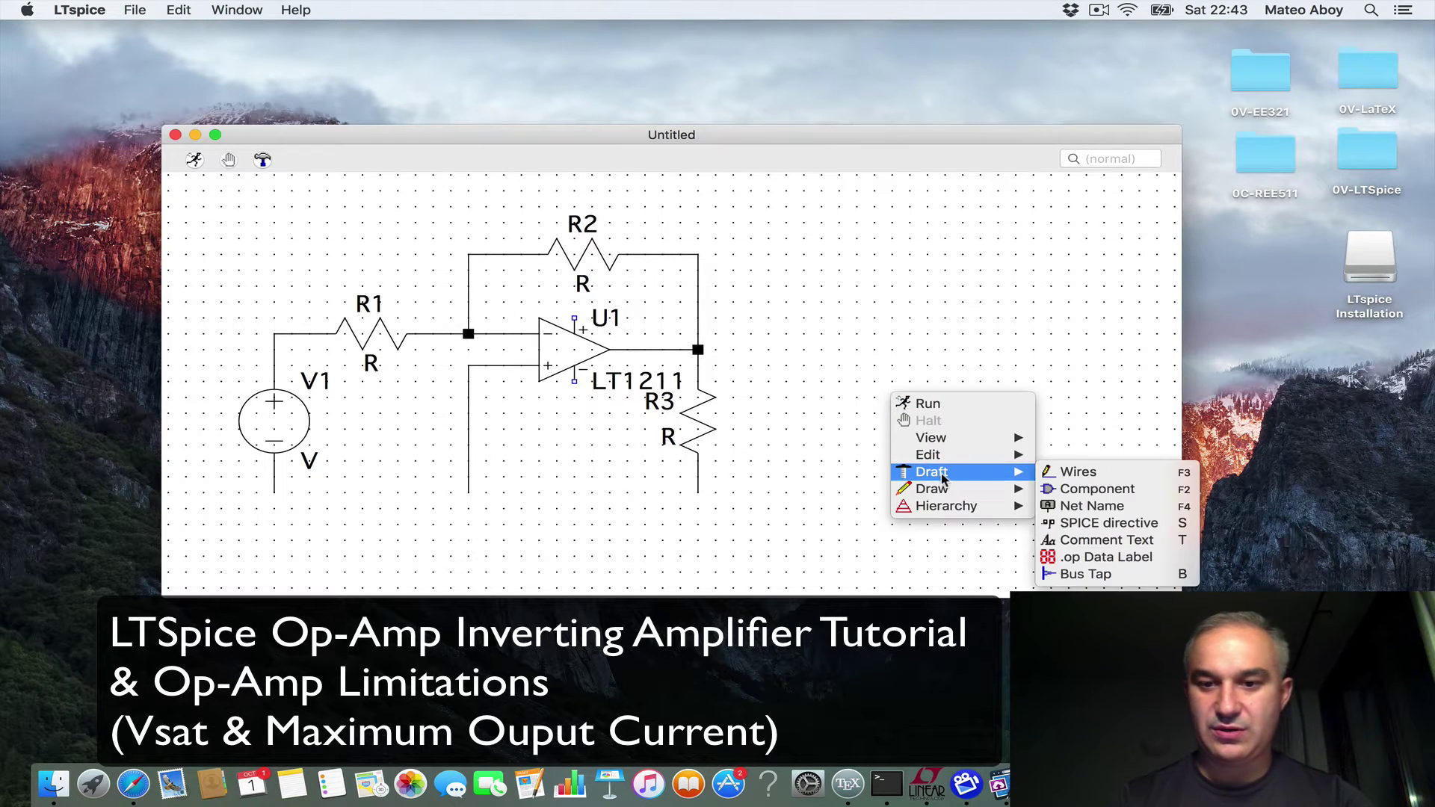
pyautogui.click(1066, 491)
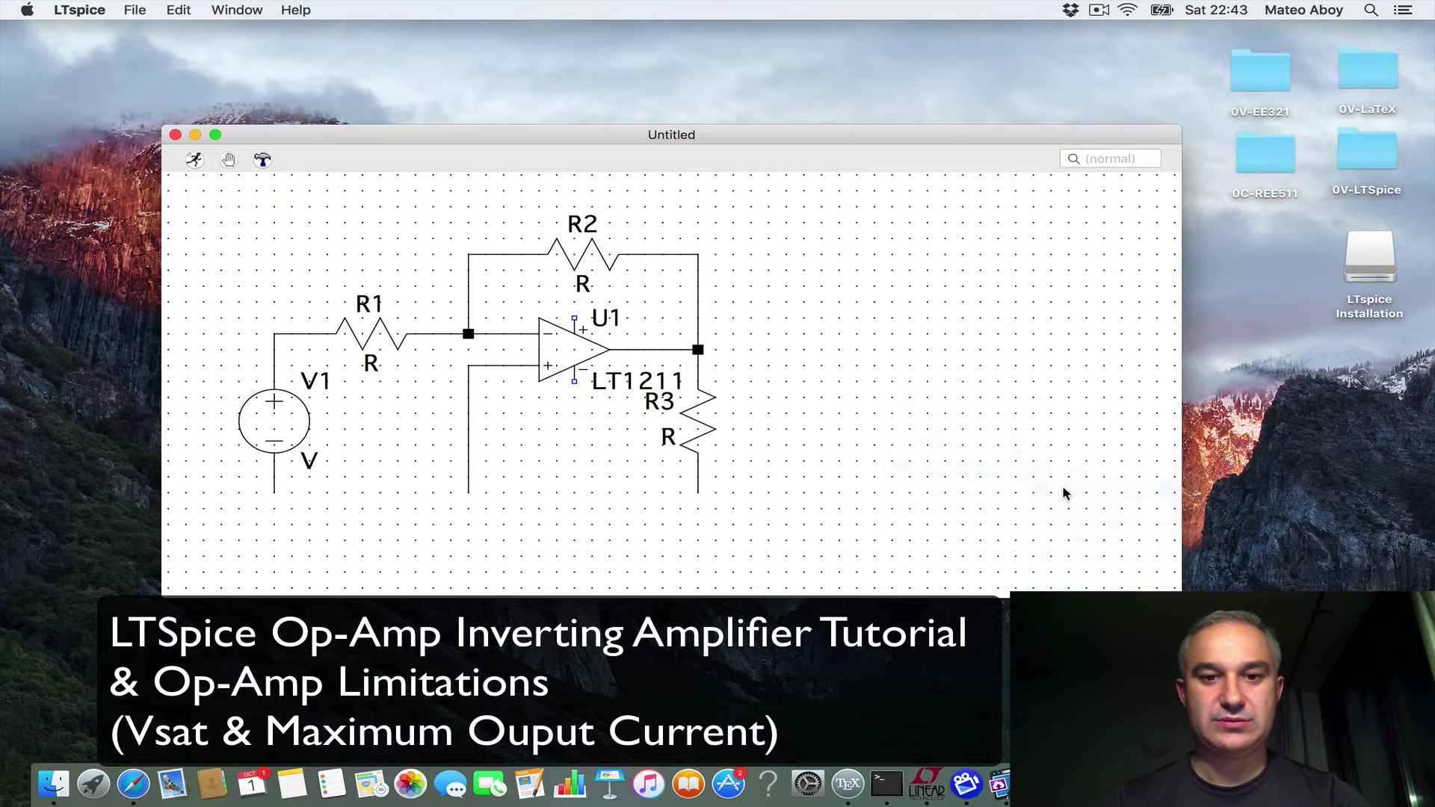
pyautogui.click(907, 704)
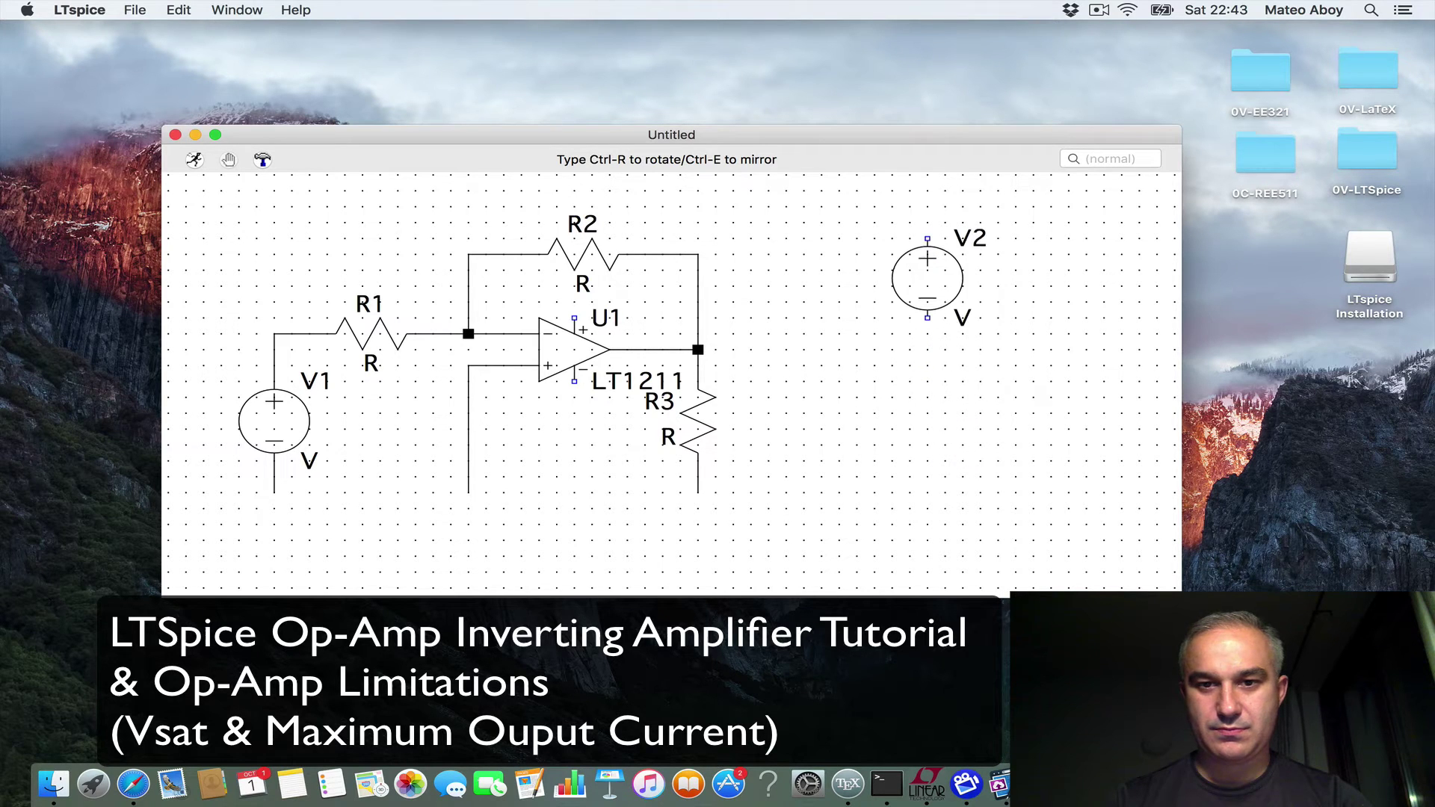
pyautogui.click(927, 247)
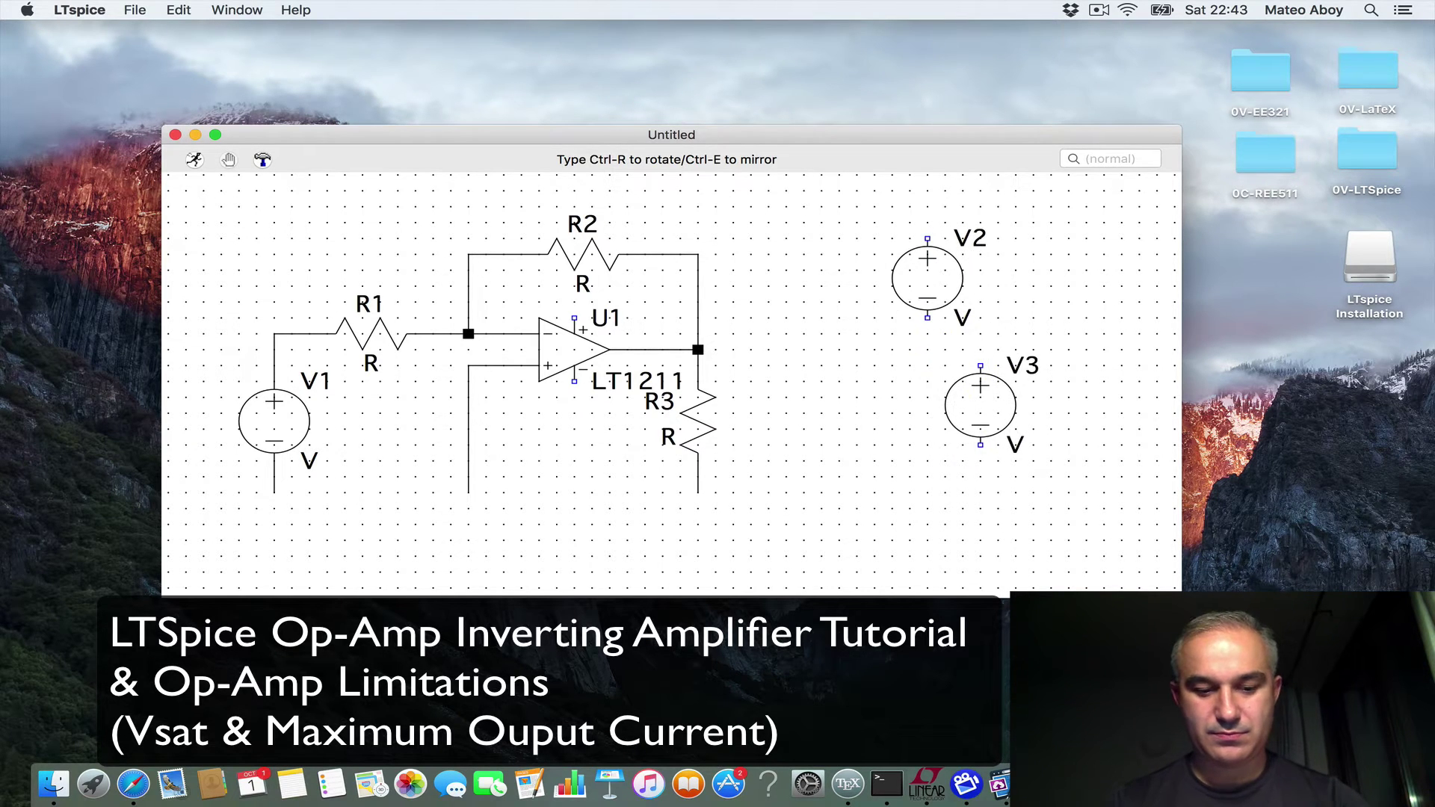
pyautogui.hotkey('ctrl', 'r')
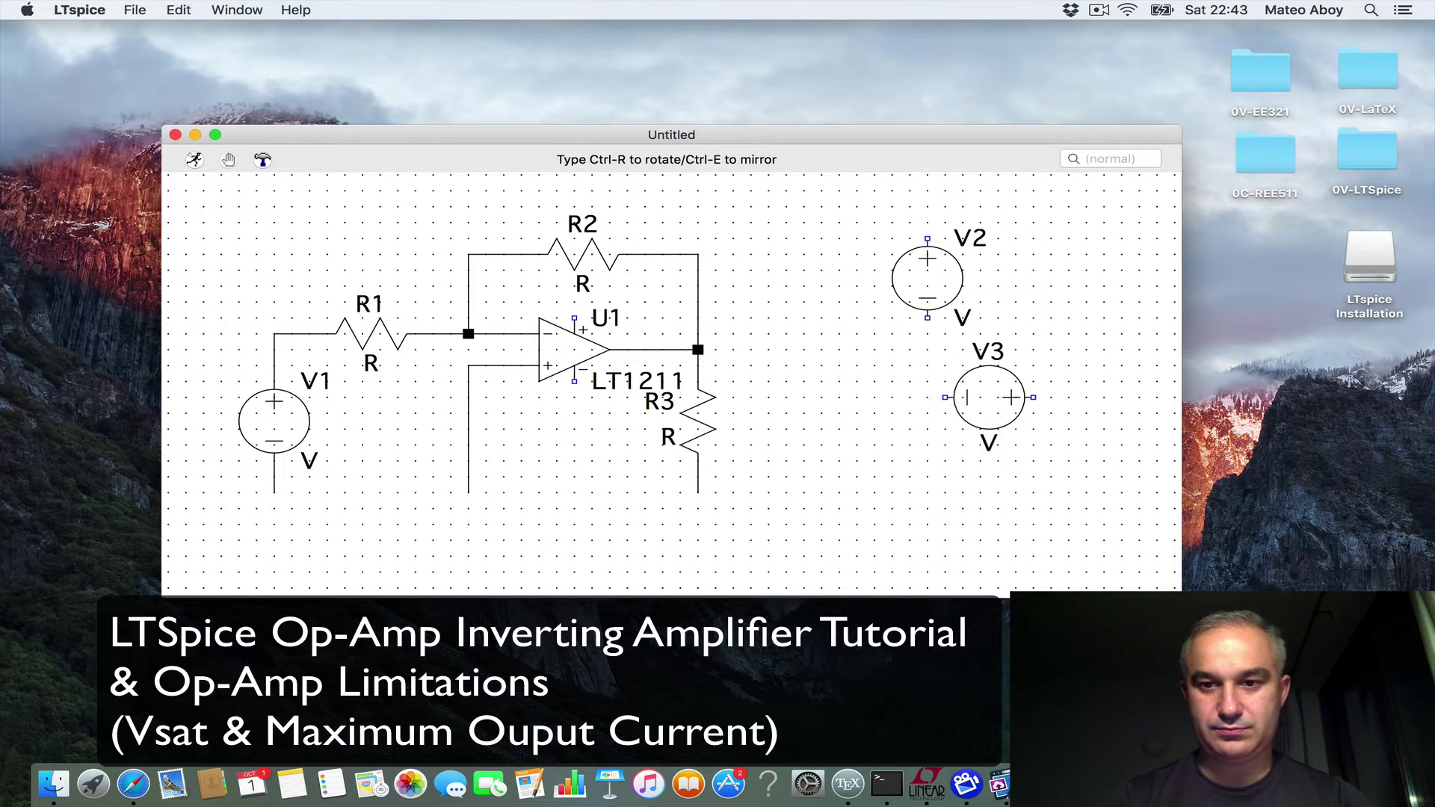
pyautogui.hotkey('ctrl', 'r')
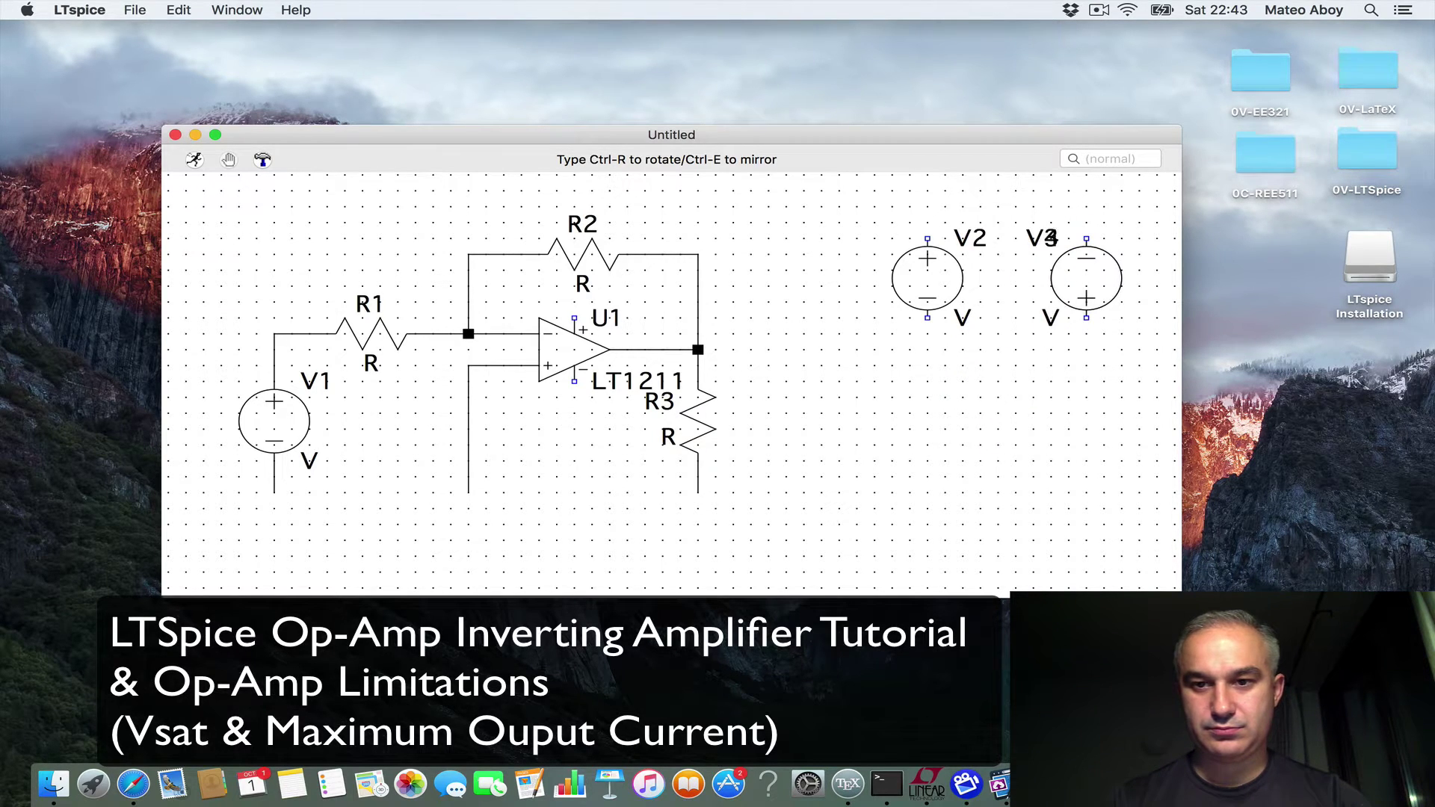
pyautogui.press('Escape')
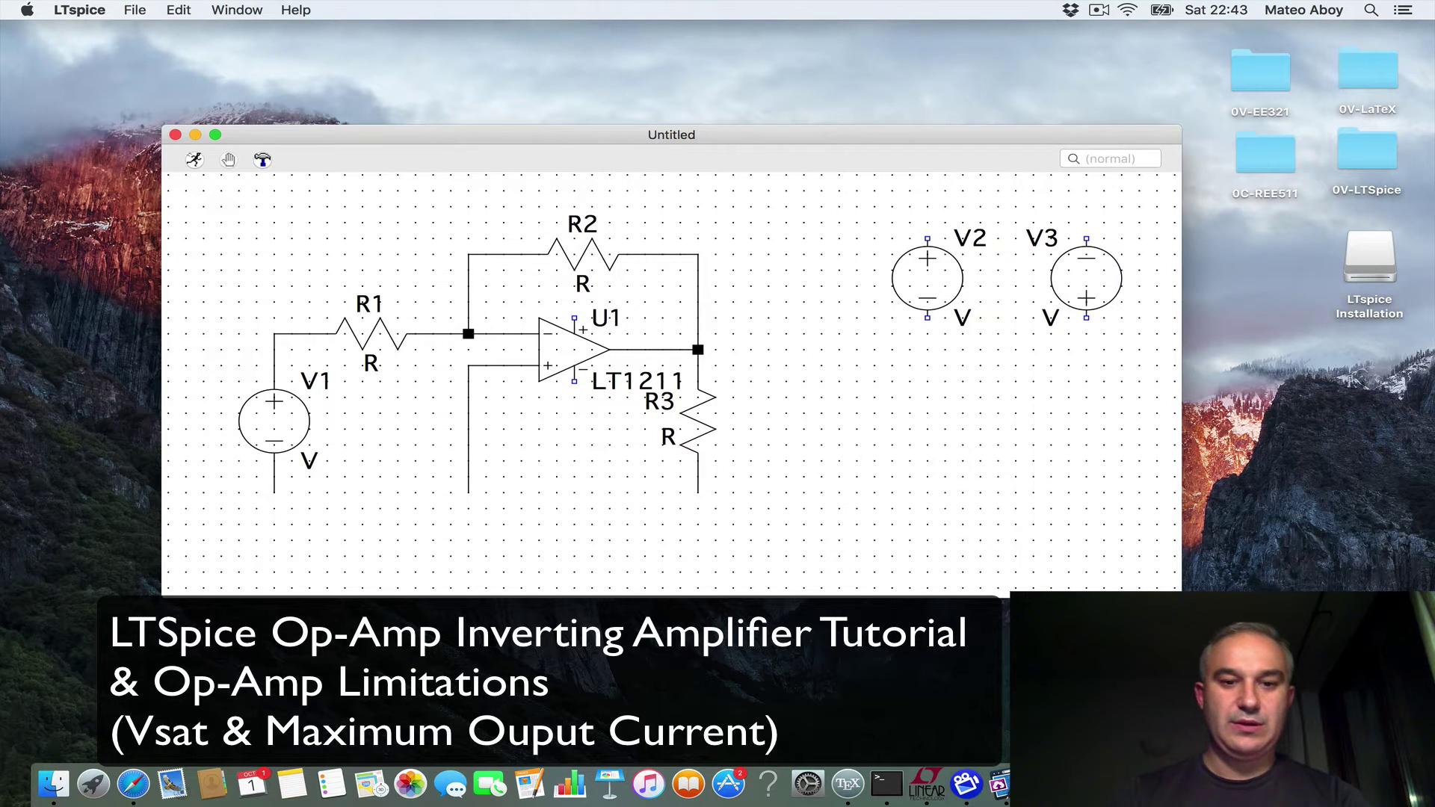
# Add ground symbols at V1, the + input wire, R3, V2 and V3.
pyautogui.rightClick(636, 494)
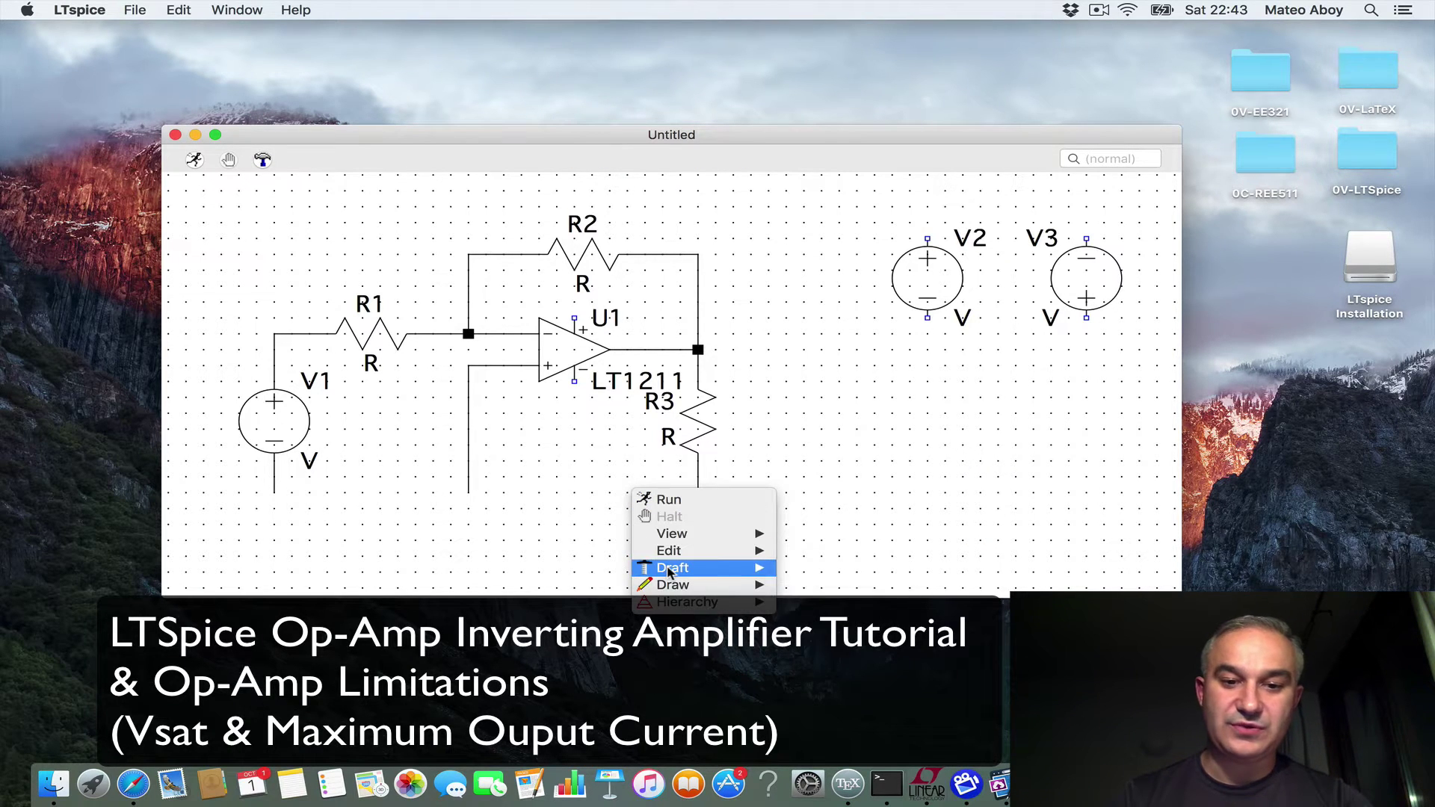
pyautogui.moveTo(669, 572)
pyautogui.click(813, 602)
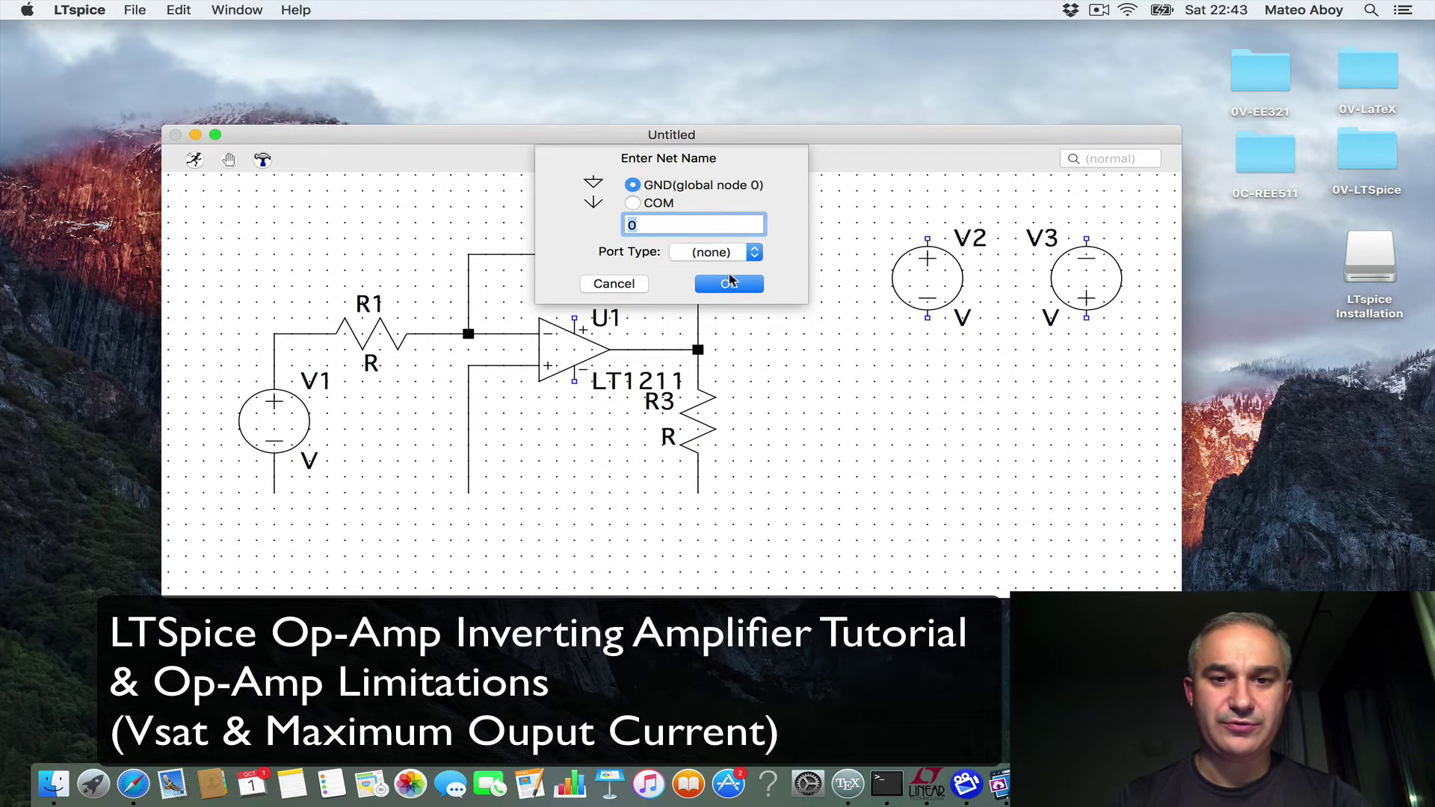
pyautogui.click(729, 283)
pyautogui.click(274, 494)
pyautogui.click(468, 493)
pyautogui.click(698, 494)
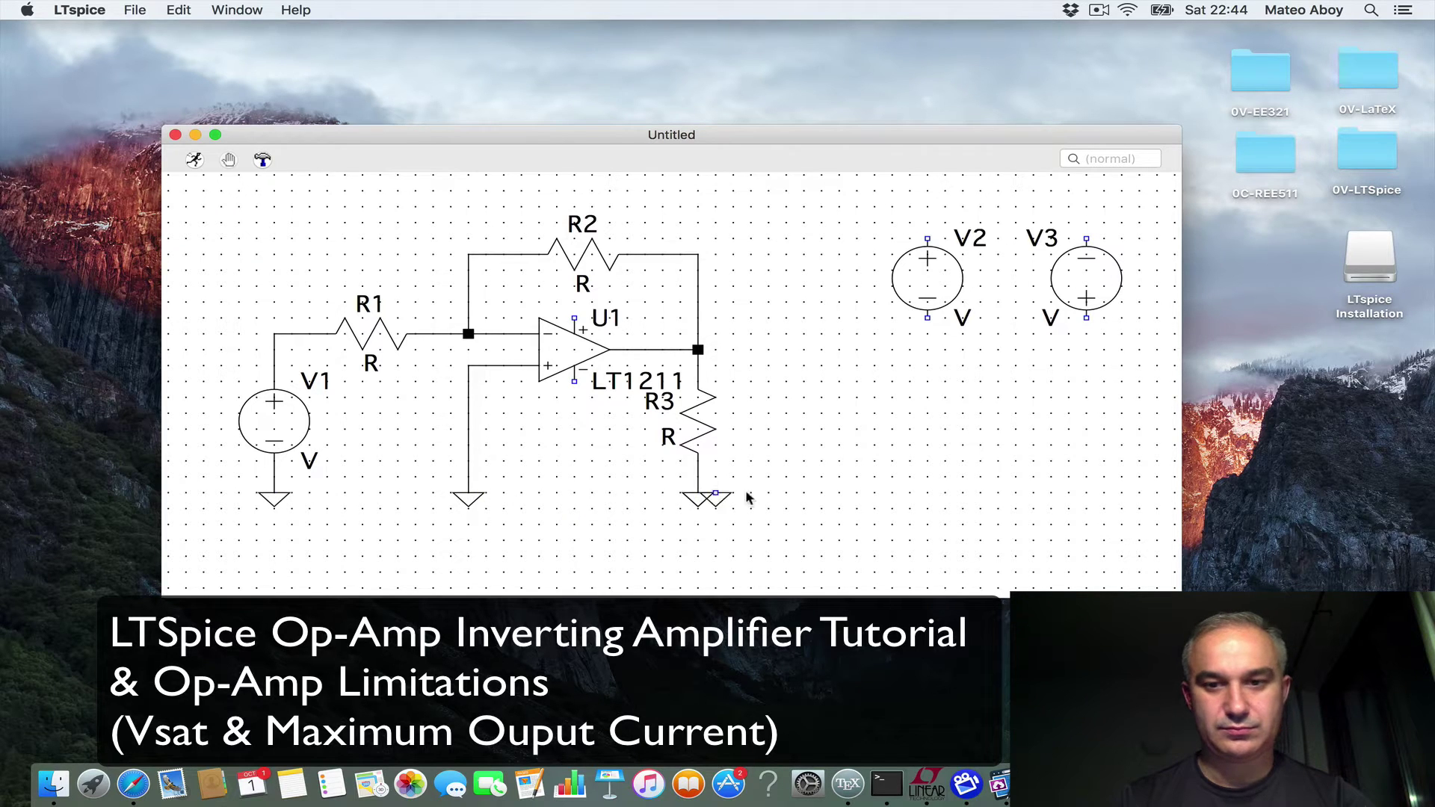
pyautogui.click(928, 318)
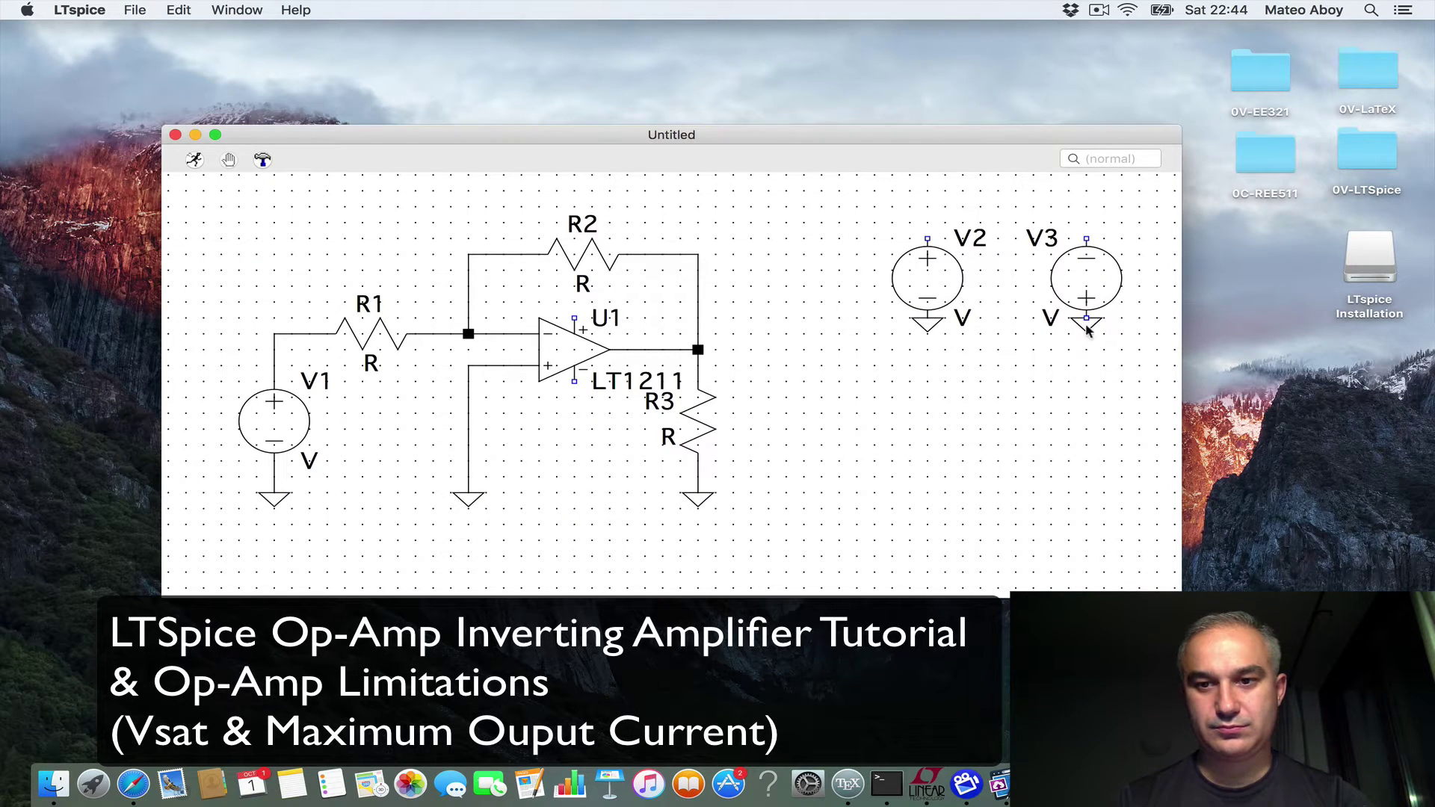
pyautogui.click(1086, 318)
# Label V2's positive terminal and the op-amp's upper supply pin with net name Vcc.
pyautogui.rightClick(857, 454)
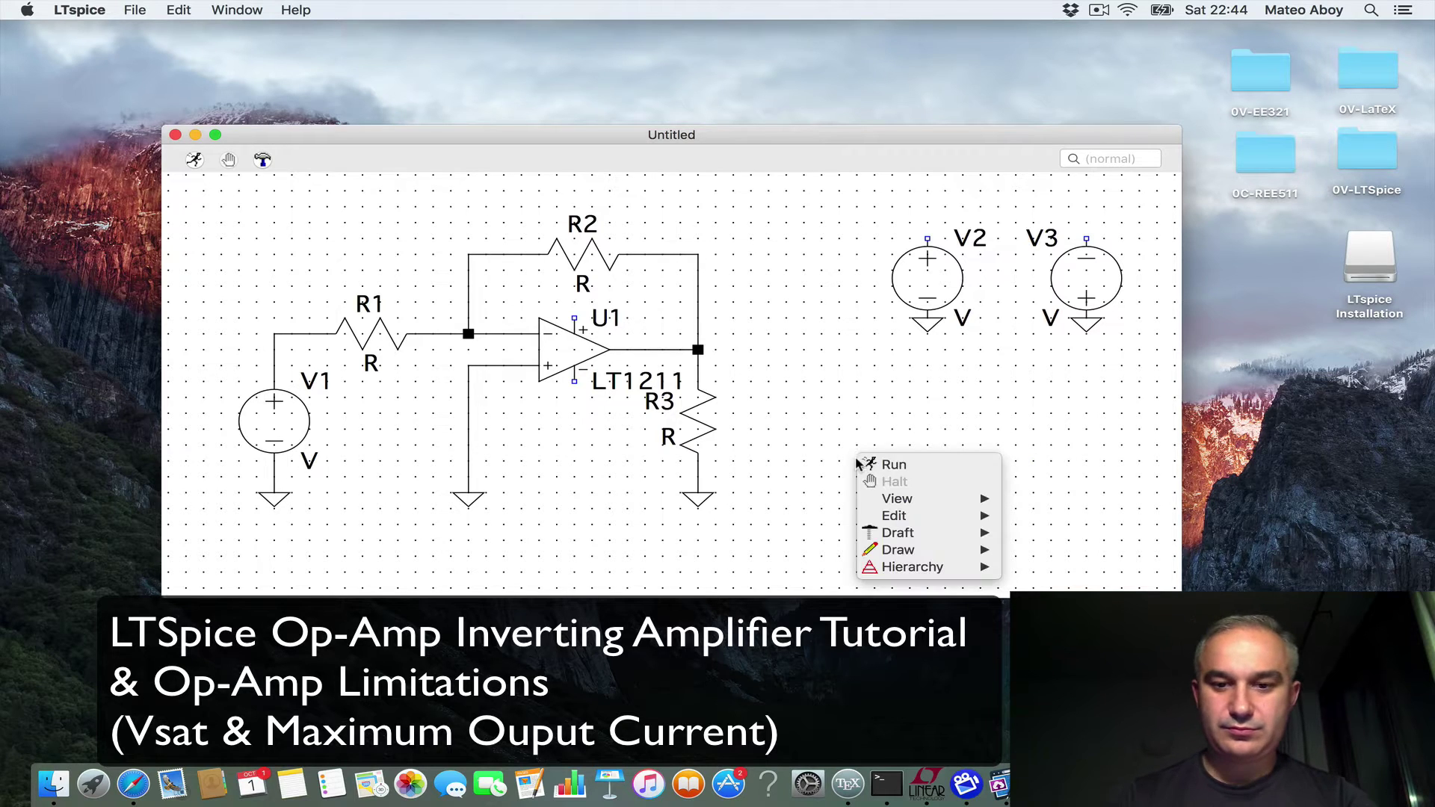
pyautogui.moveTo(917, 519)
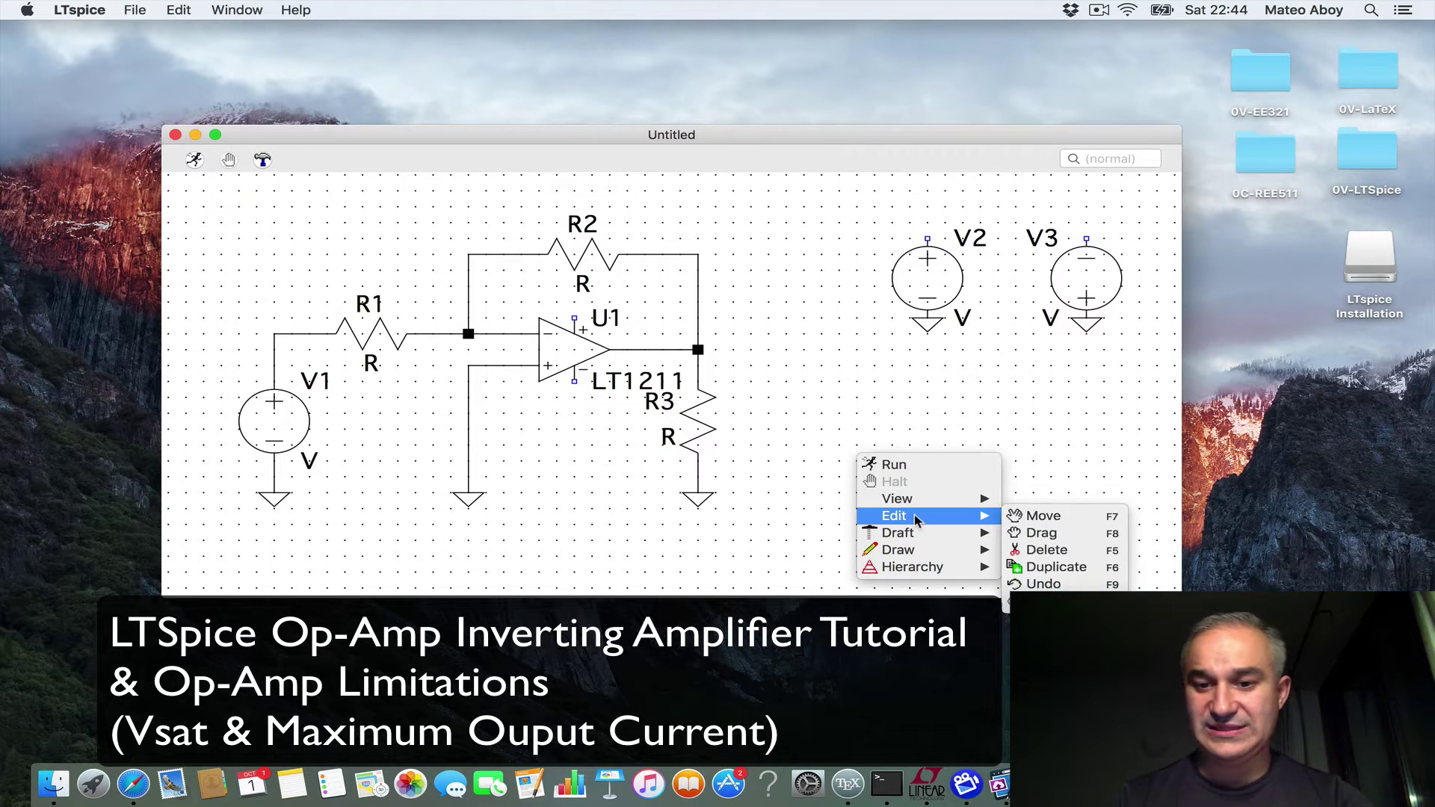
pyautogui.moveTo(960, 536)
pyautogui.click(1036, 566)
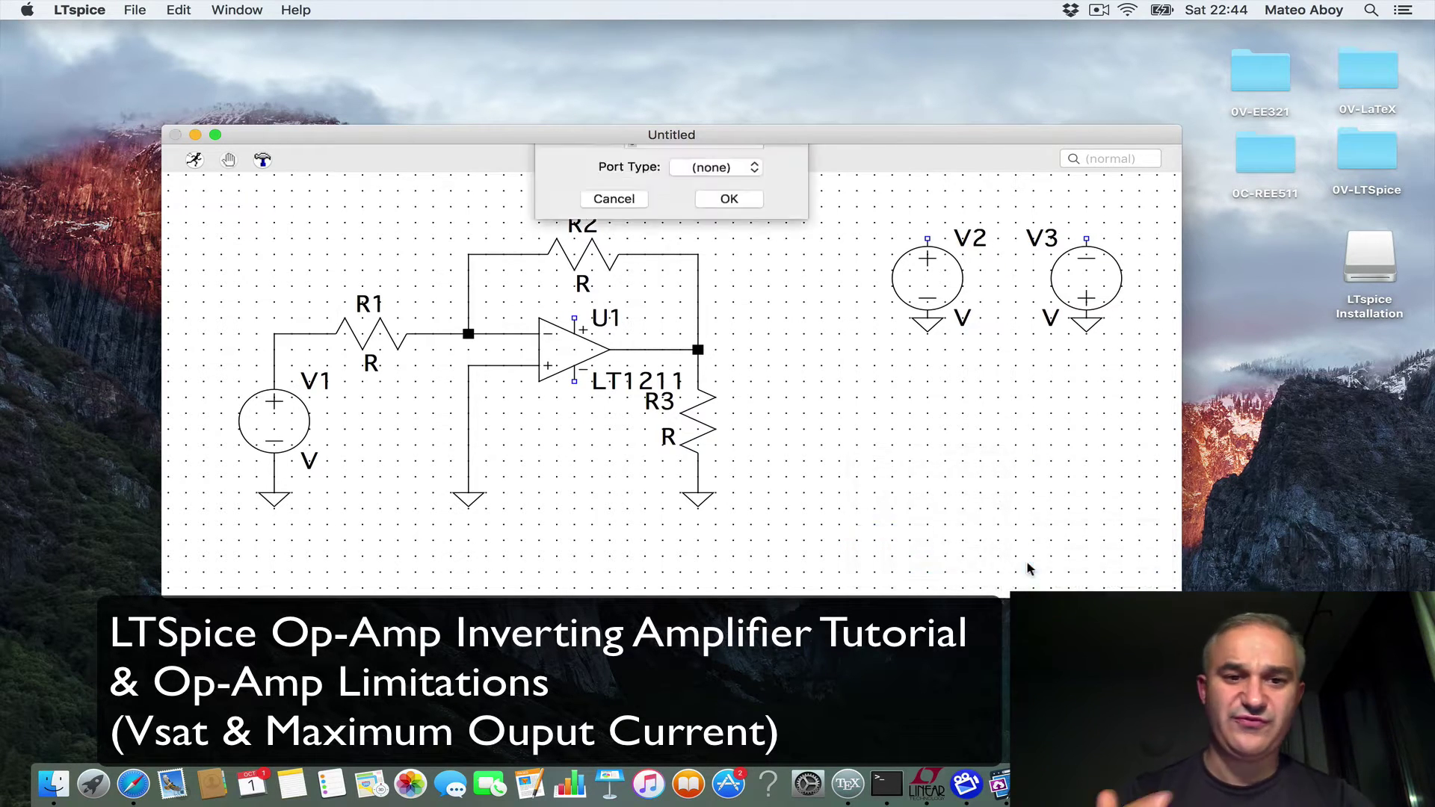
pyautogui.write('Vcc')
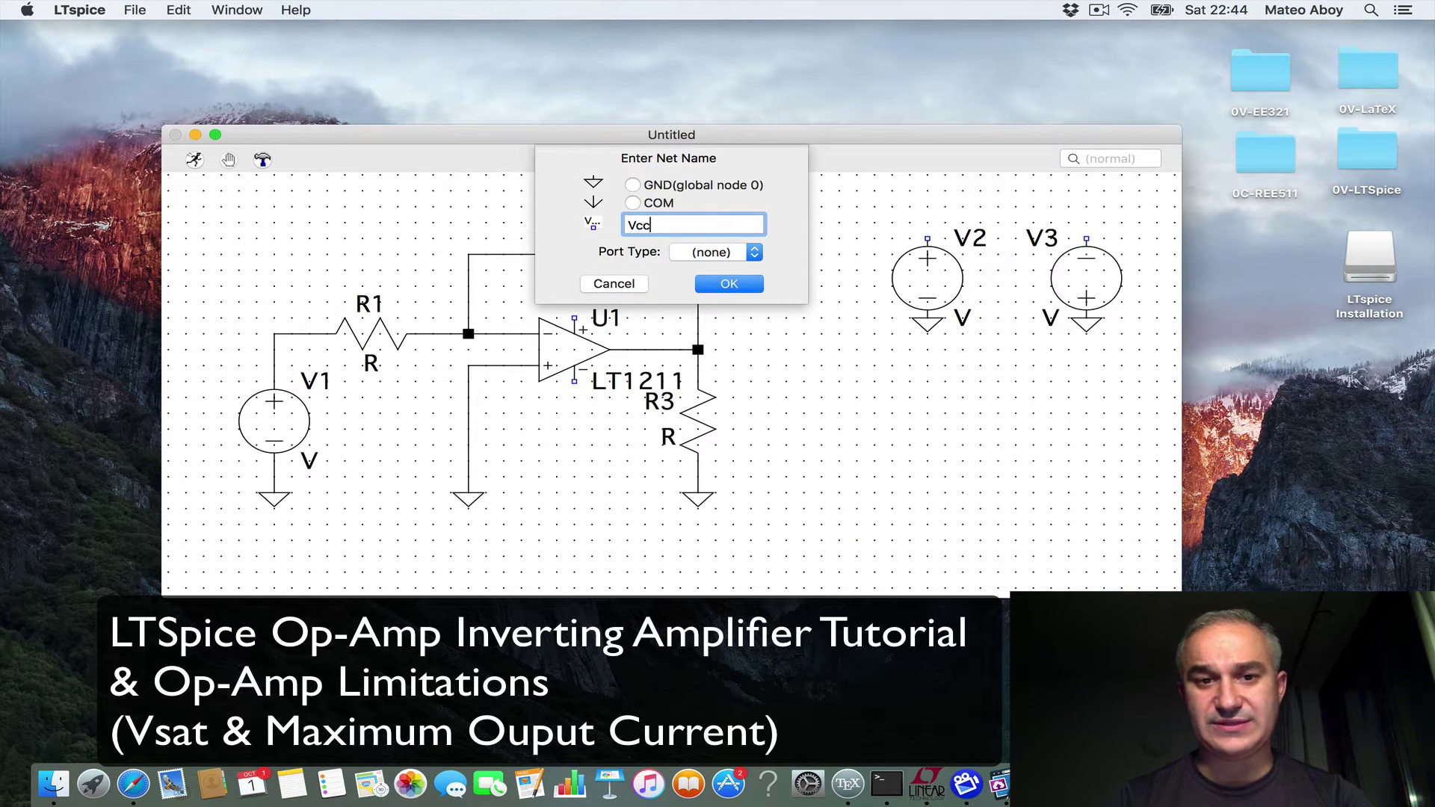
pyautogui.click(729, 284)
pyautogui.click(998, 397)
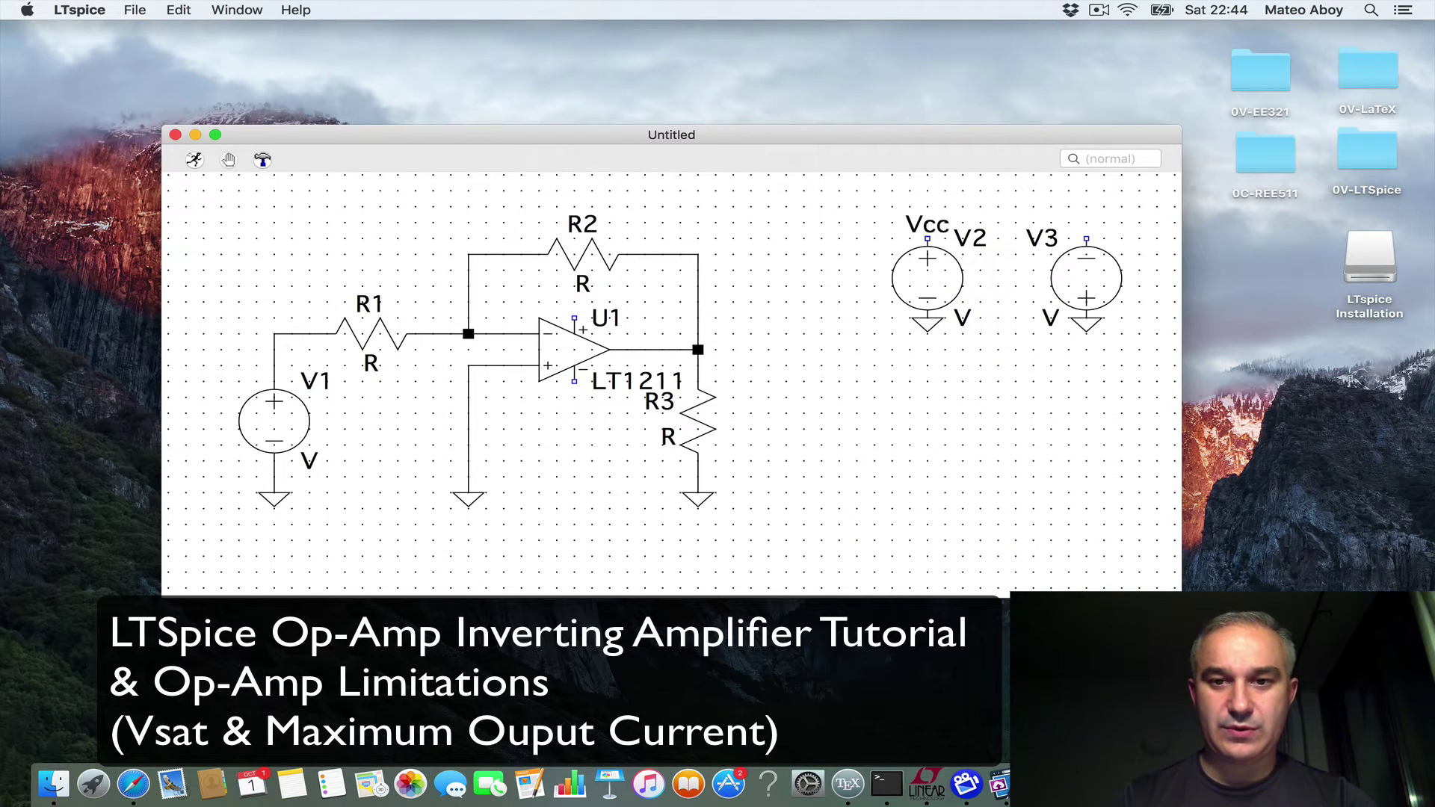
pyautogui.click(928, 239)
pyautogui.click(574, 318)
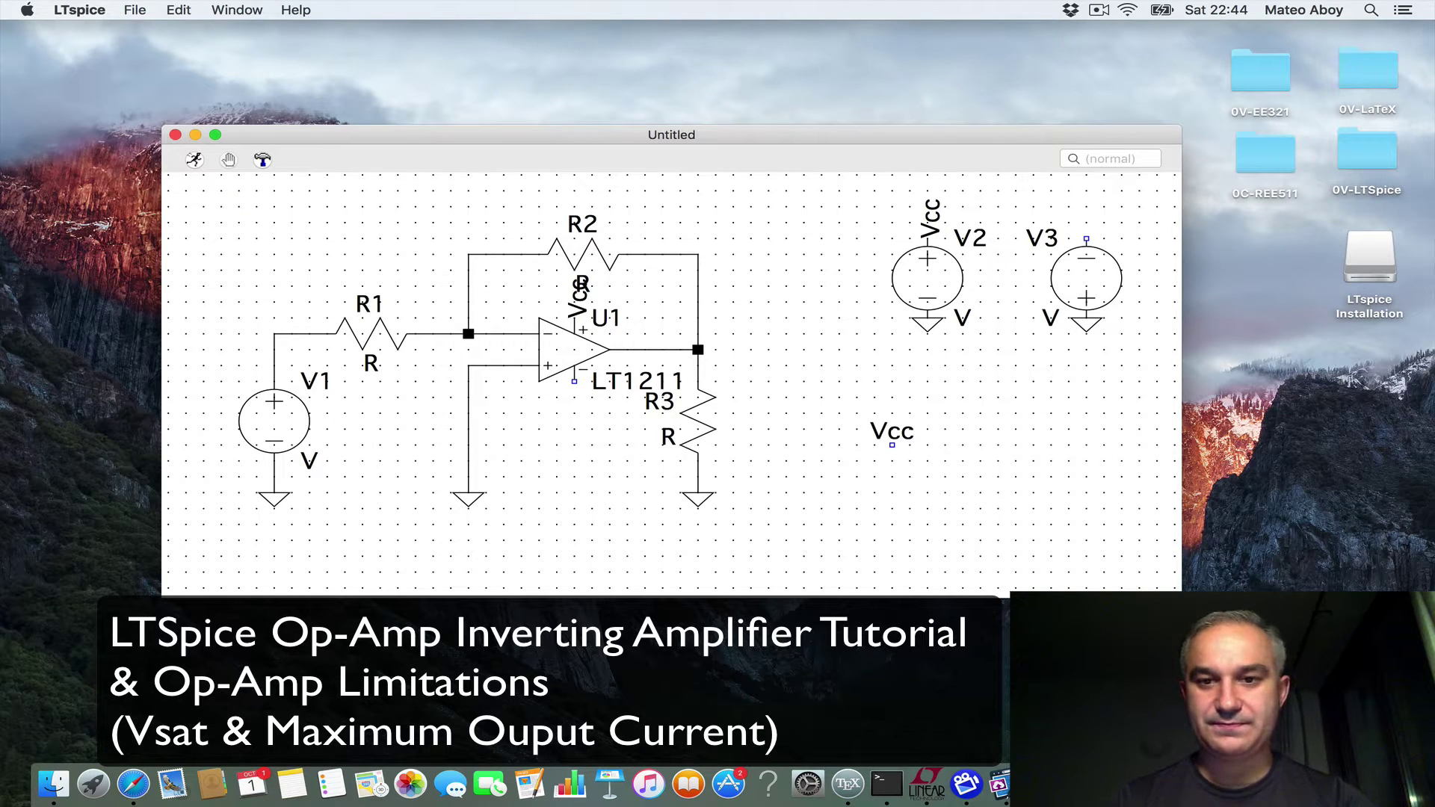
pyautogui.rightClick(892, 446)
# Label V3's top terminal and the op-amp's lower supply pin with net name Vee.
pyautogui.rightClick(891, 450)
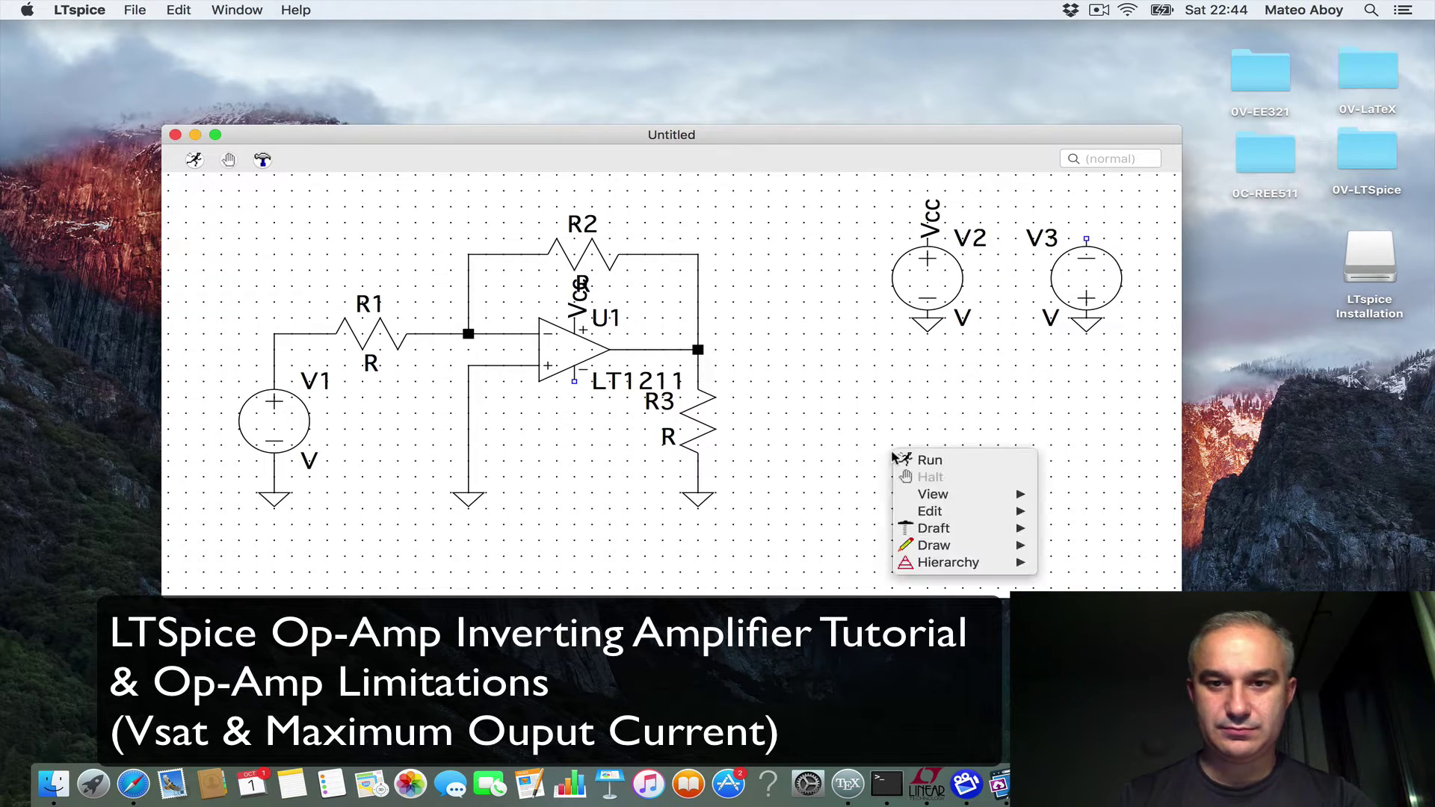
pyautogui.moveTo(929, 514)
pyautogui.moveTo(1002, 529)
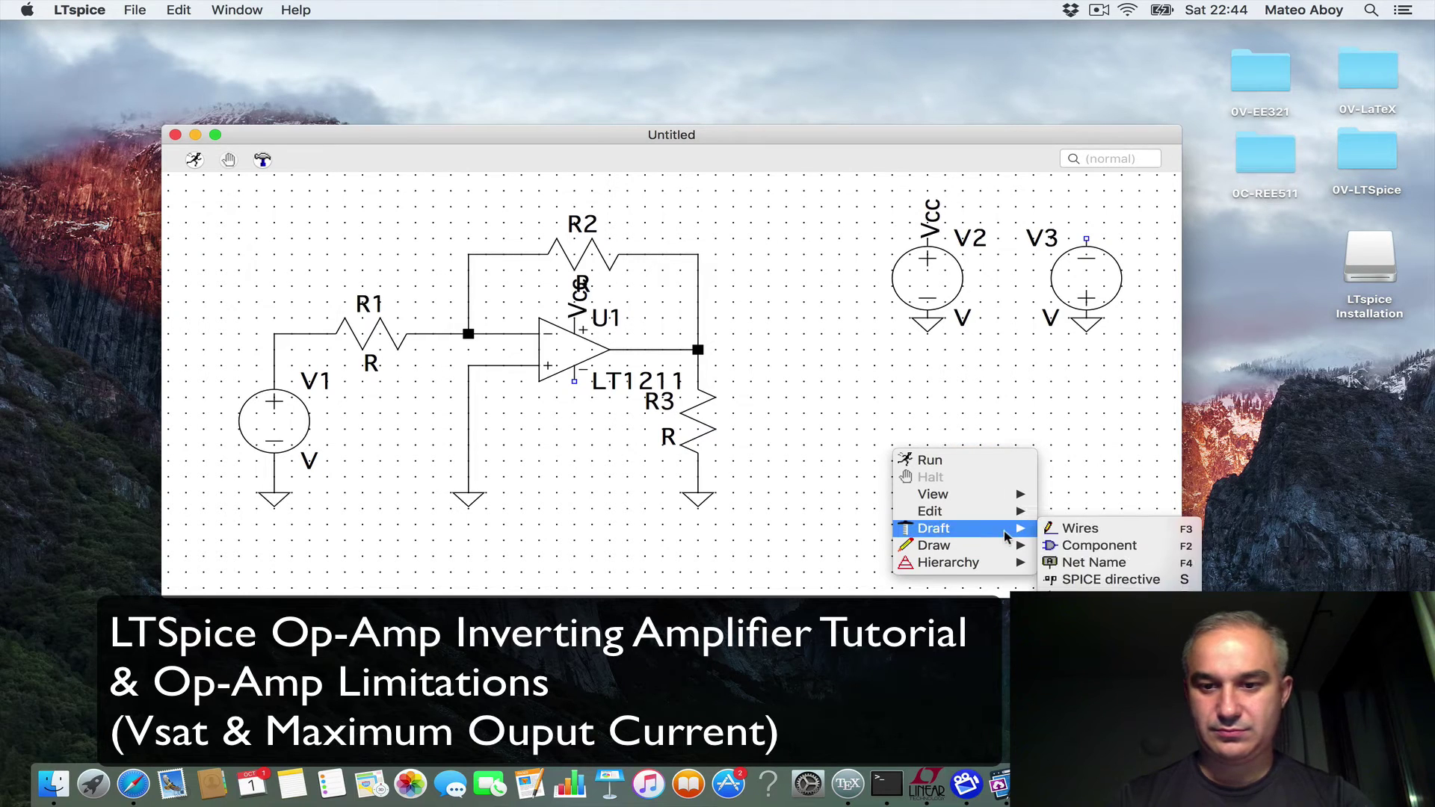
pyautogui.click(1082, 566)
pyautogui.write('Vee')
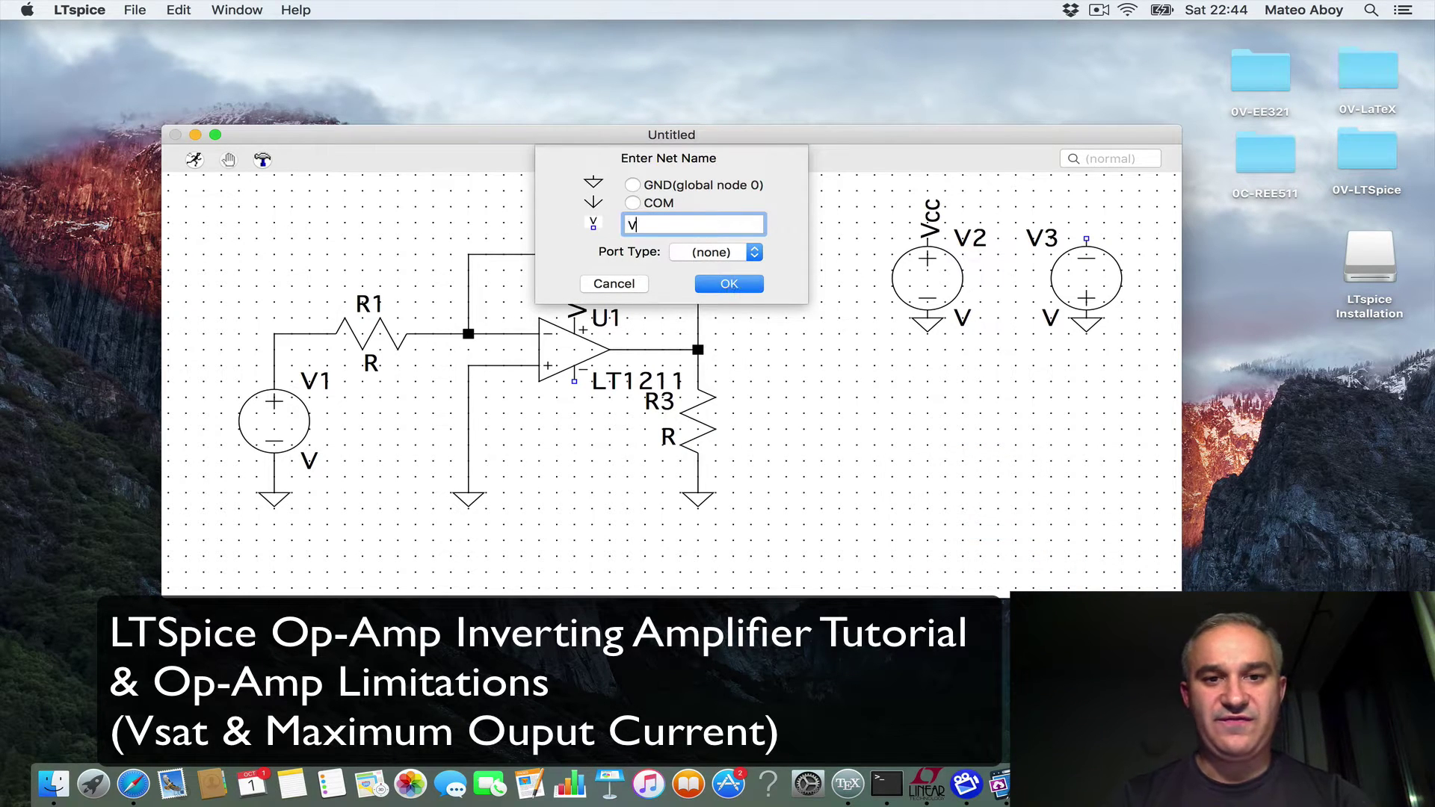
pyautogui.click(729, 283)
pyautogui.click(1088, 244)
pyautogui.click(579, 384)
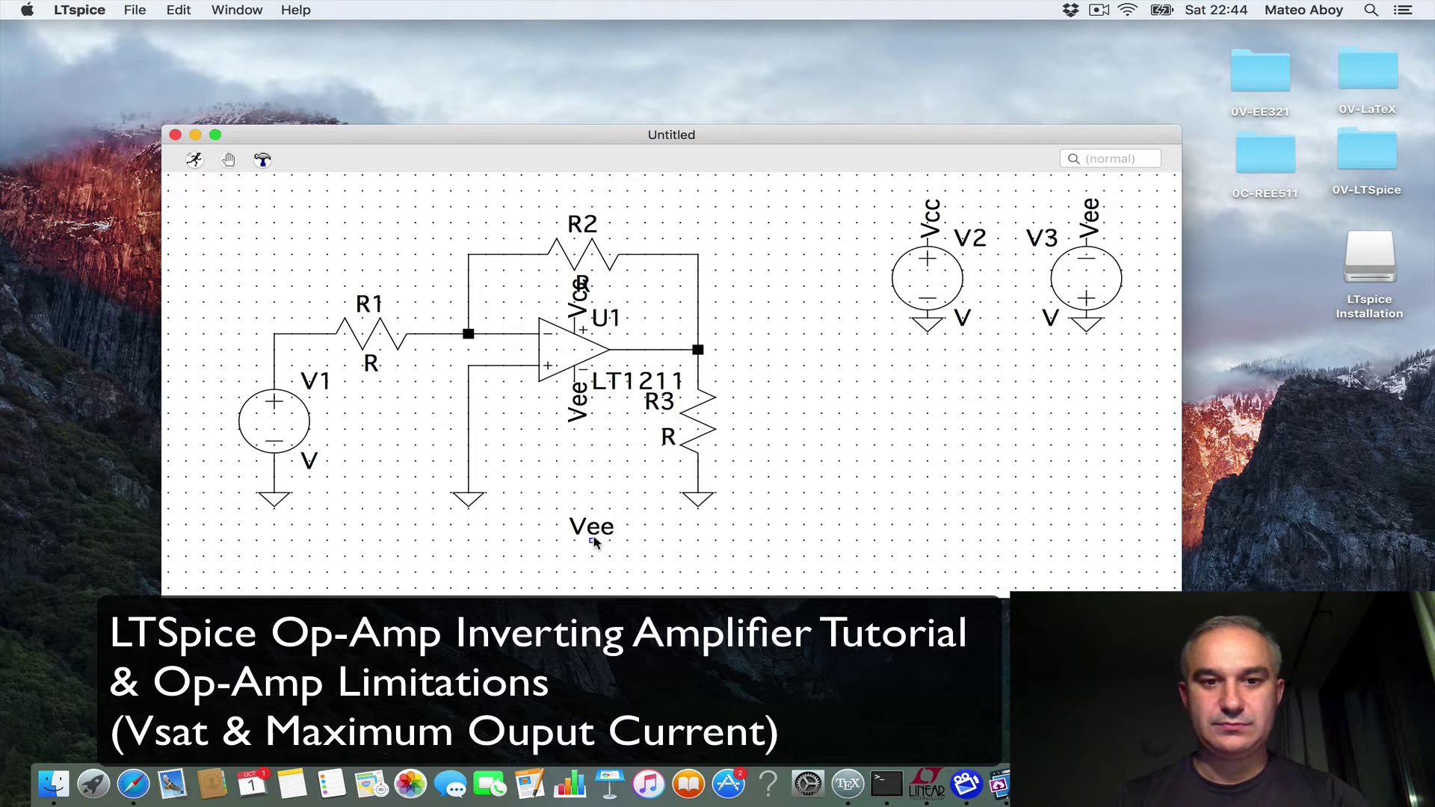
# Change the input resistor's reference designator from R1 to Ri.
pyautogui.press('Escape')
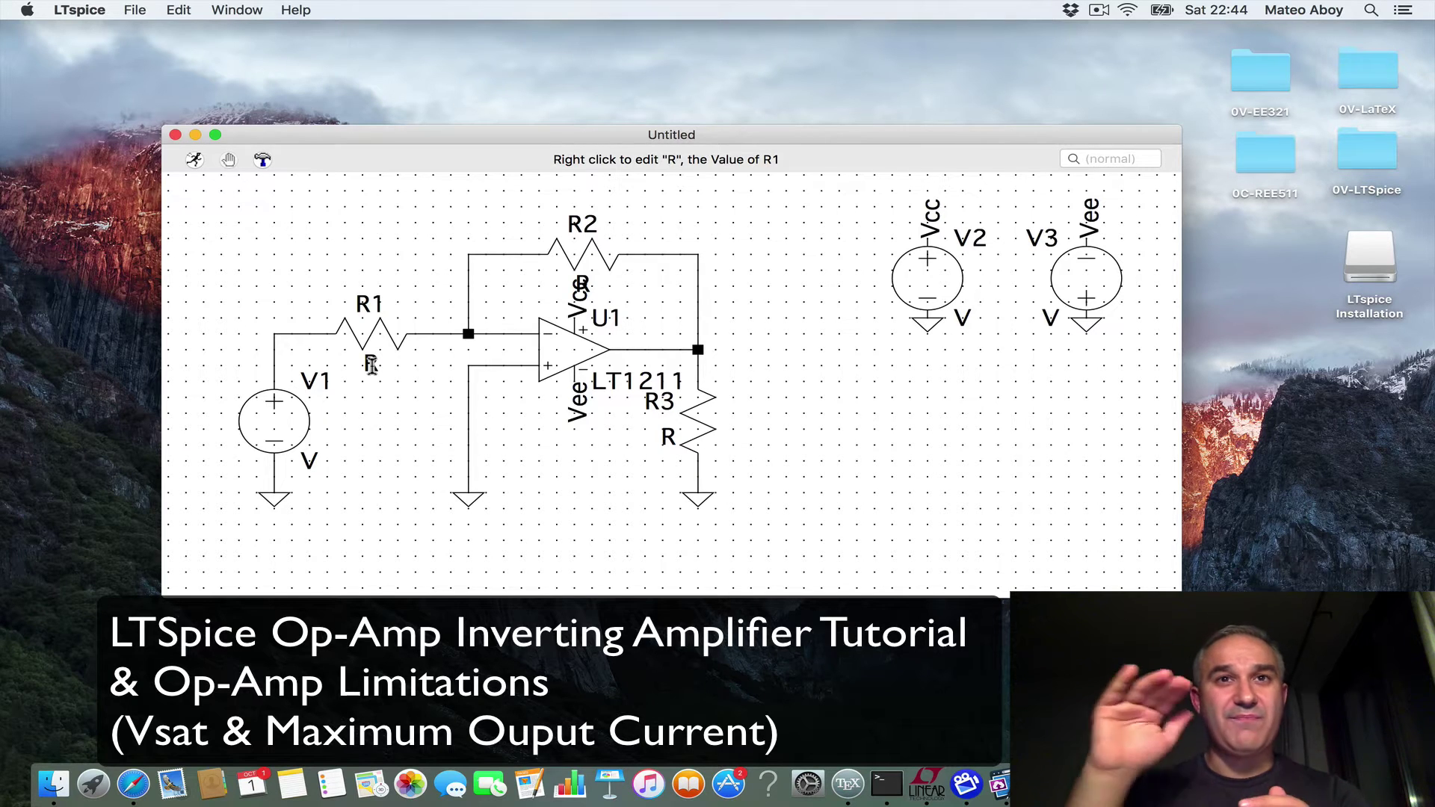
pyautogui.rightClick(370, 298)
pyautogui.click(888, 251)
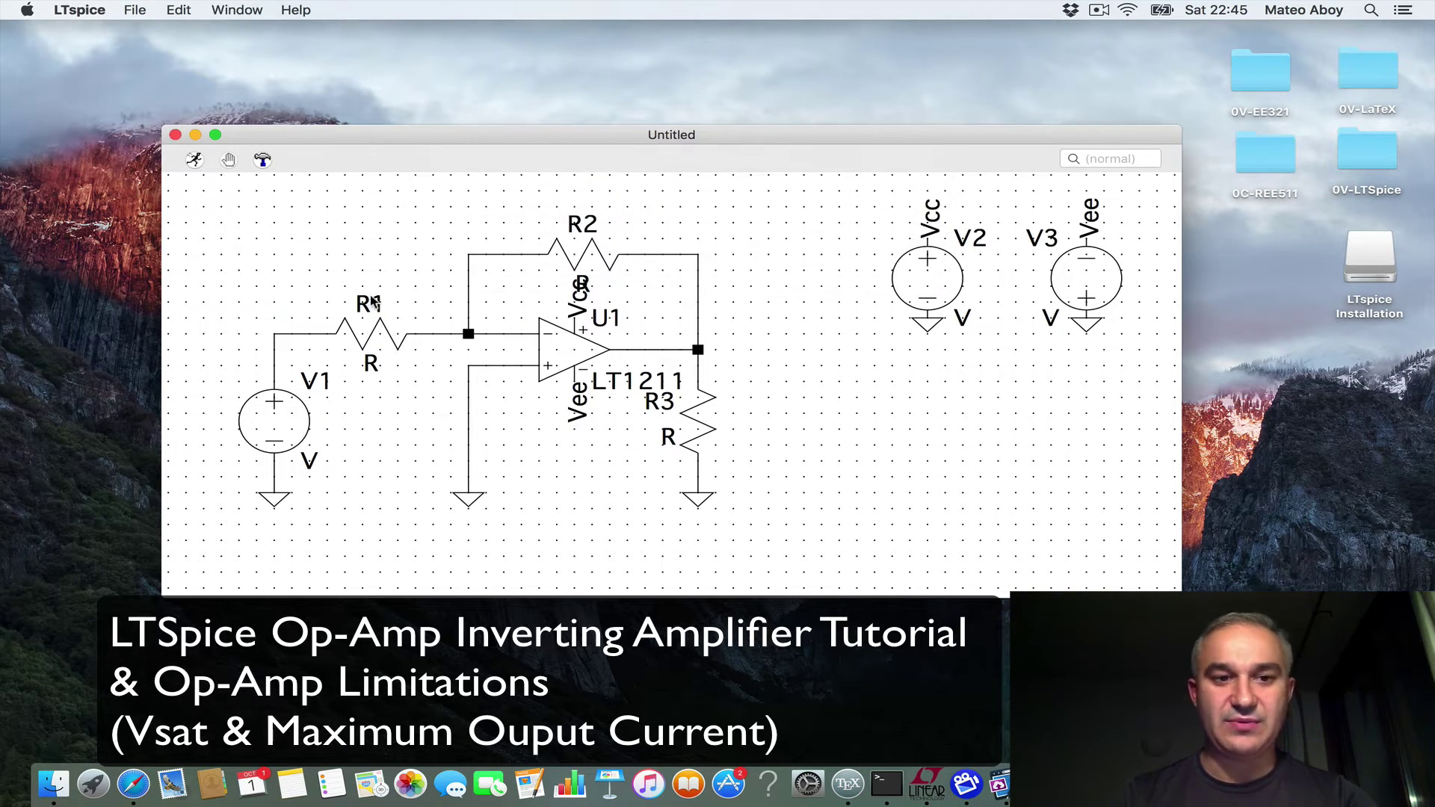
pyautogui.rightClick(370, 301)
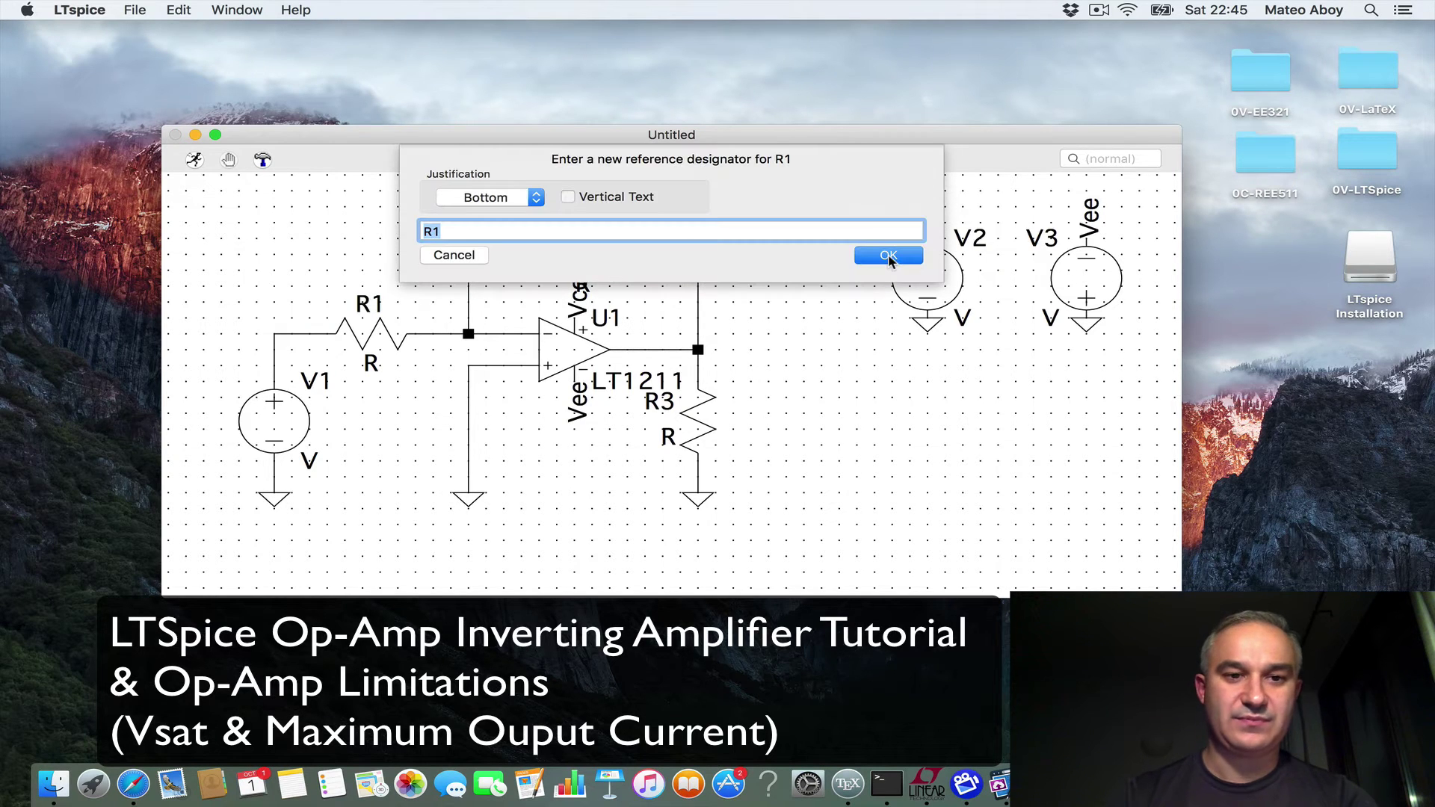
pyautogui.write('Ri')
pyautogui.press('Return')
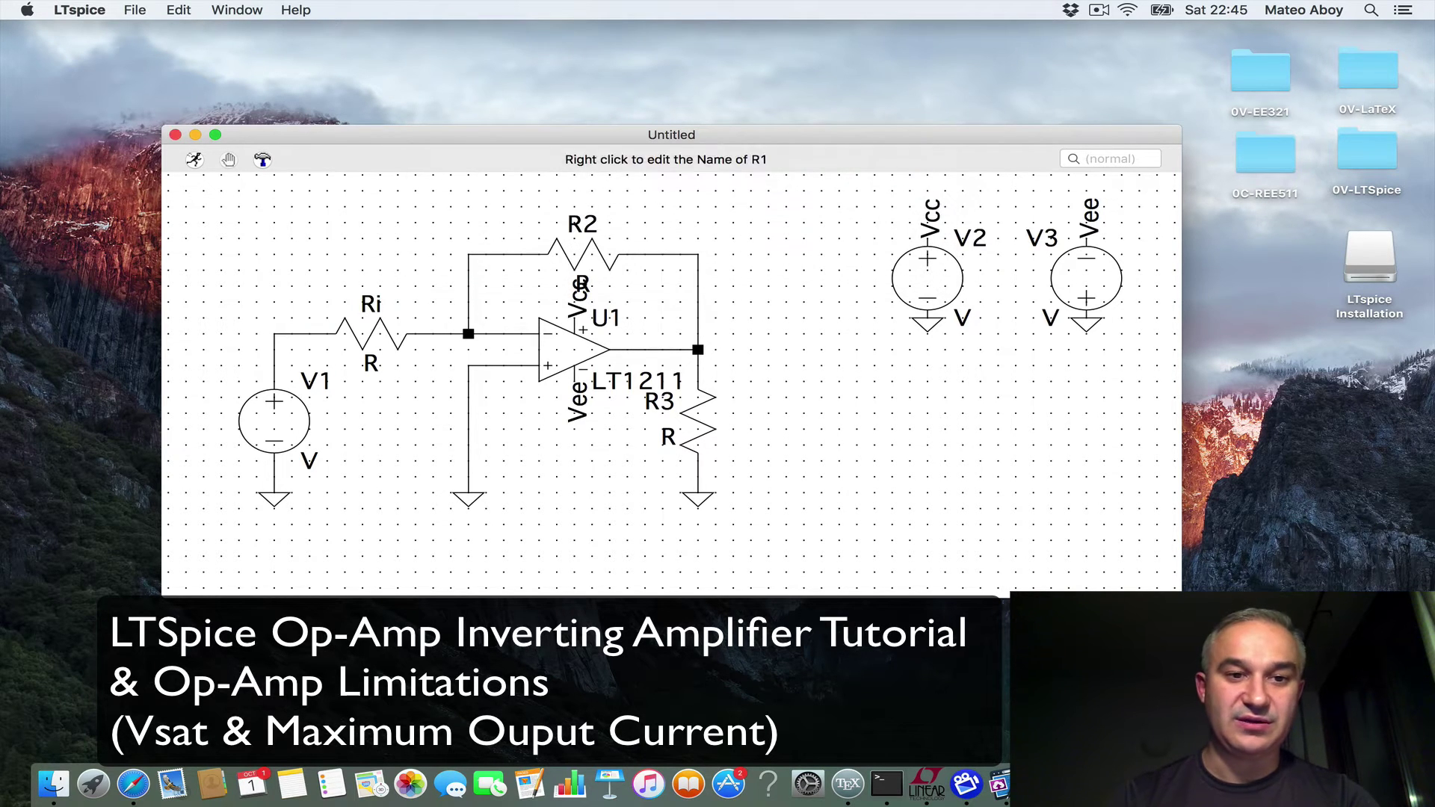
pyautogui.rightClick(584, 224)
# Name the feedback resistor Rf, then set Ri to 1k and Rf to 10k.
pyautogui.write('Rf')
pyautogui.press('Return')
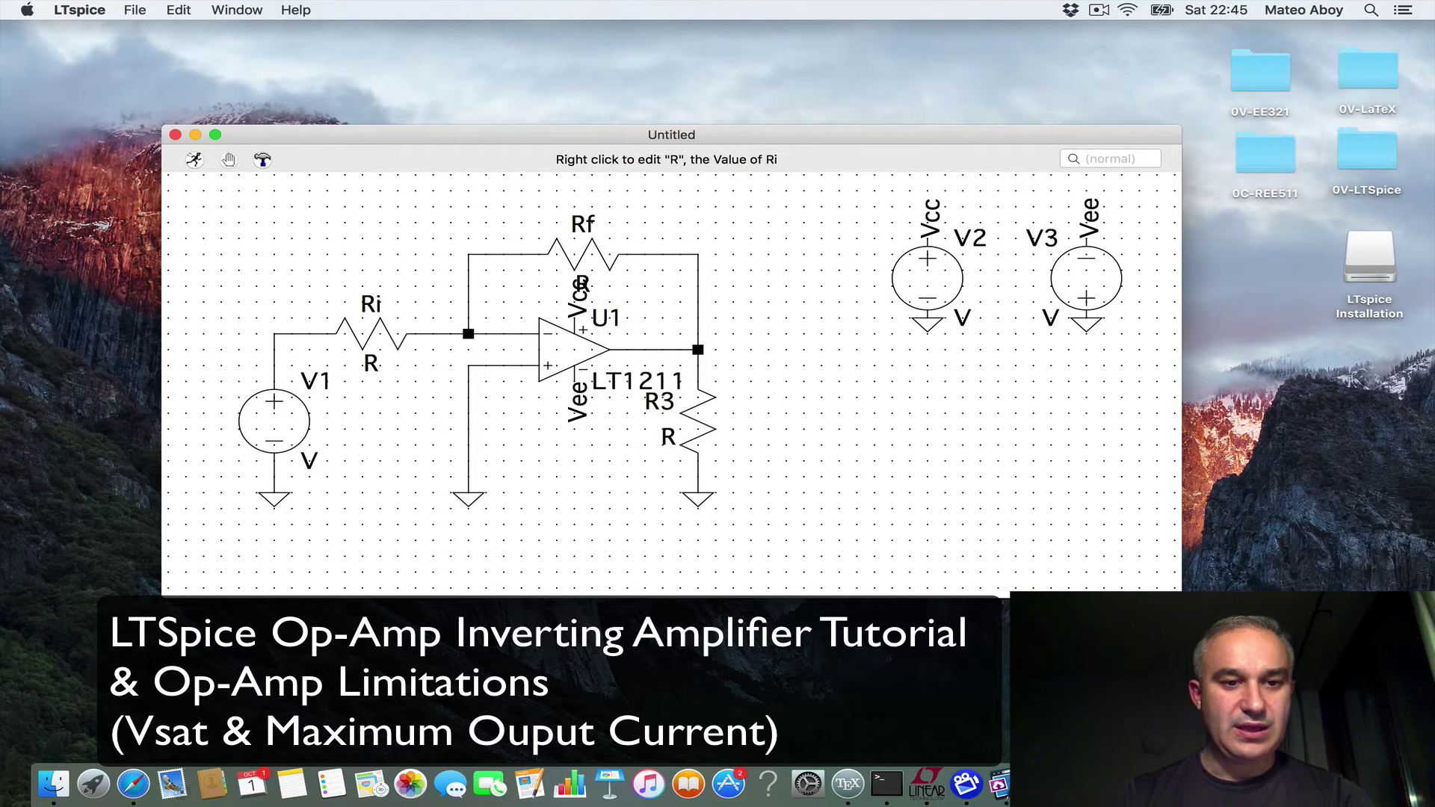
pyautogui.rightClick(370, 363)
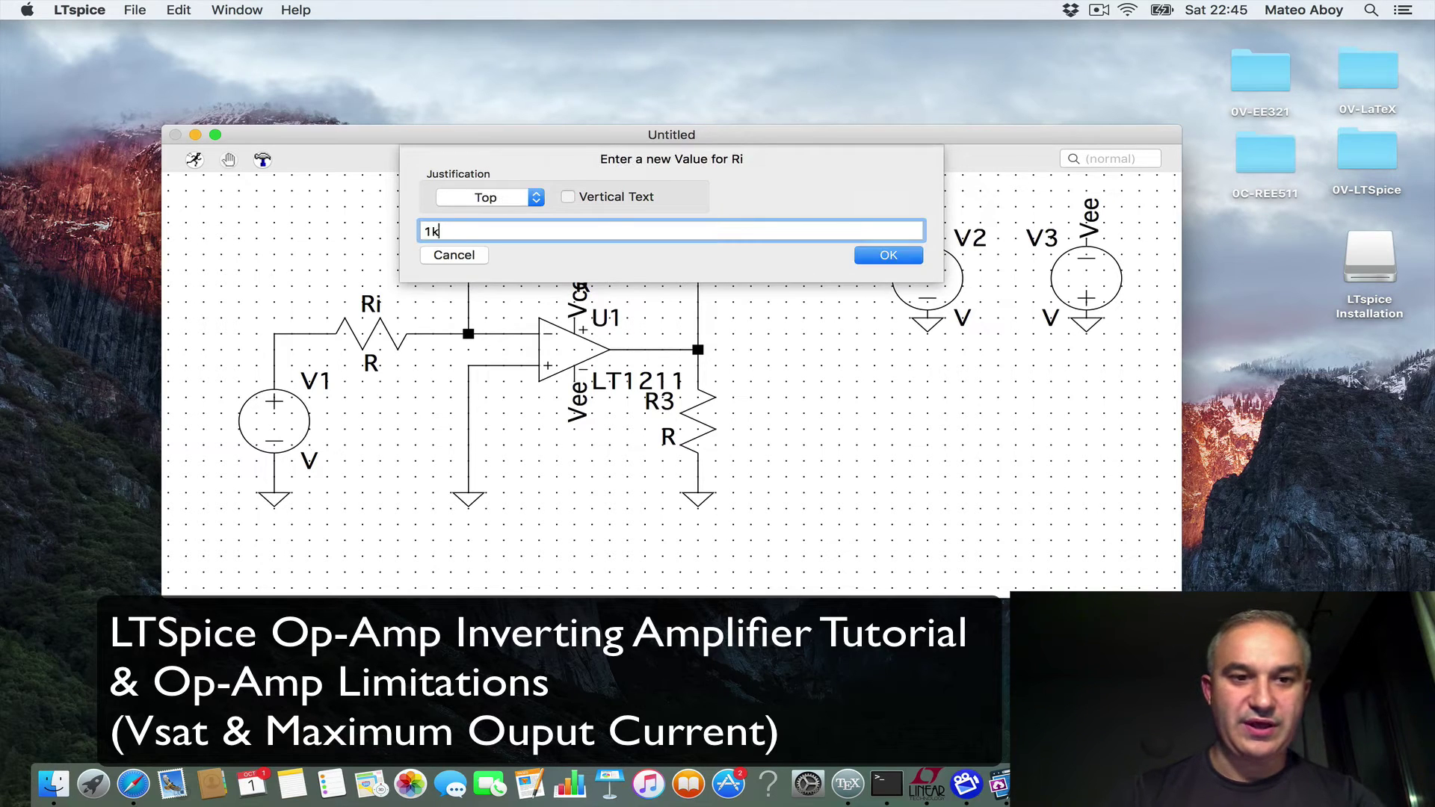
pyautogui.press('Return')
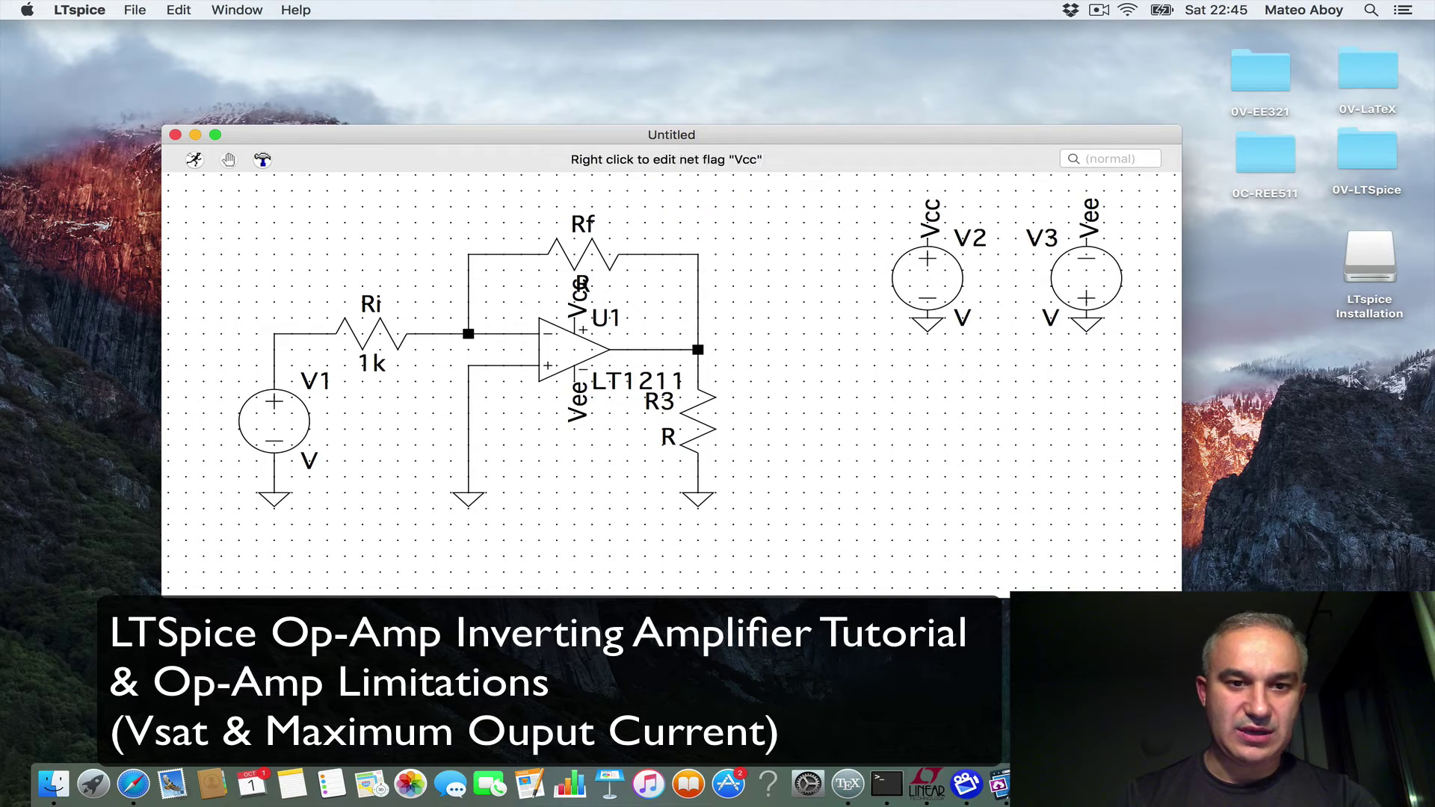
pyautogui.rightClick(582, 283)
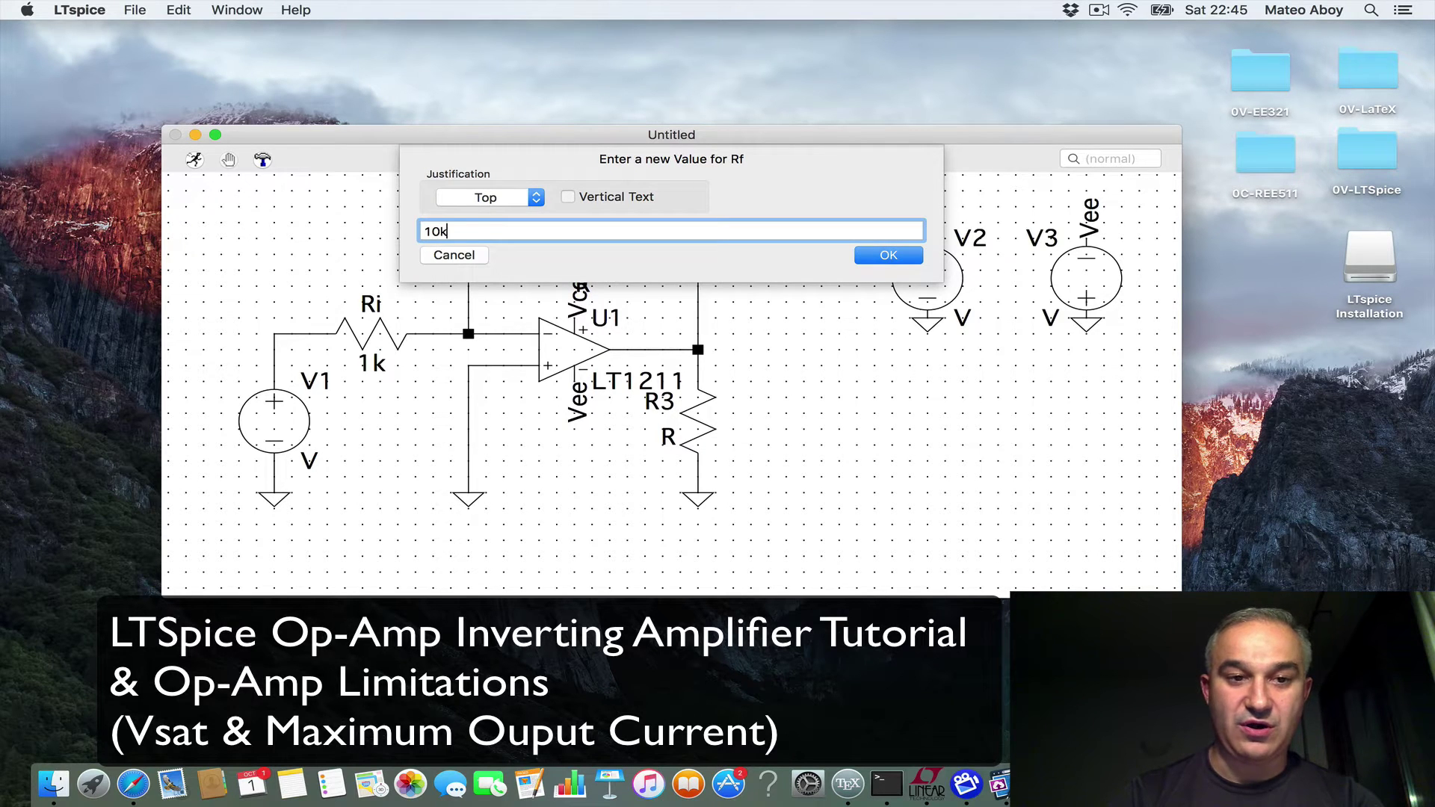
pyautogui.press('Return')
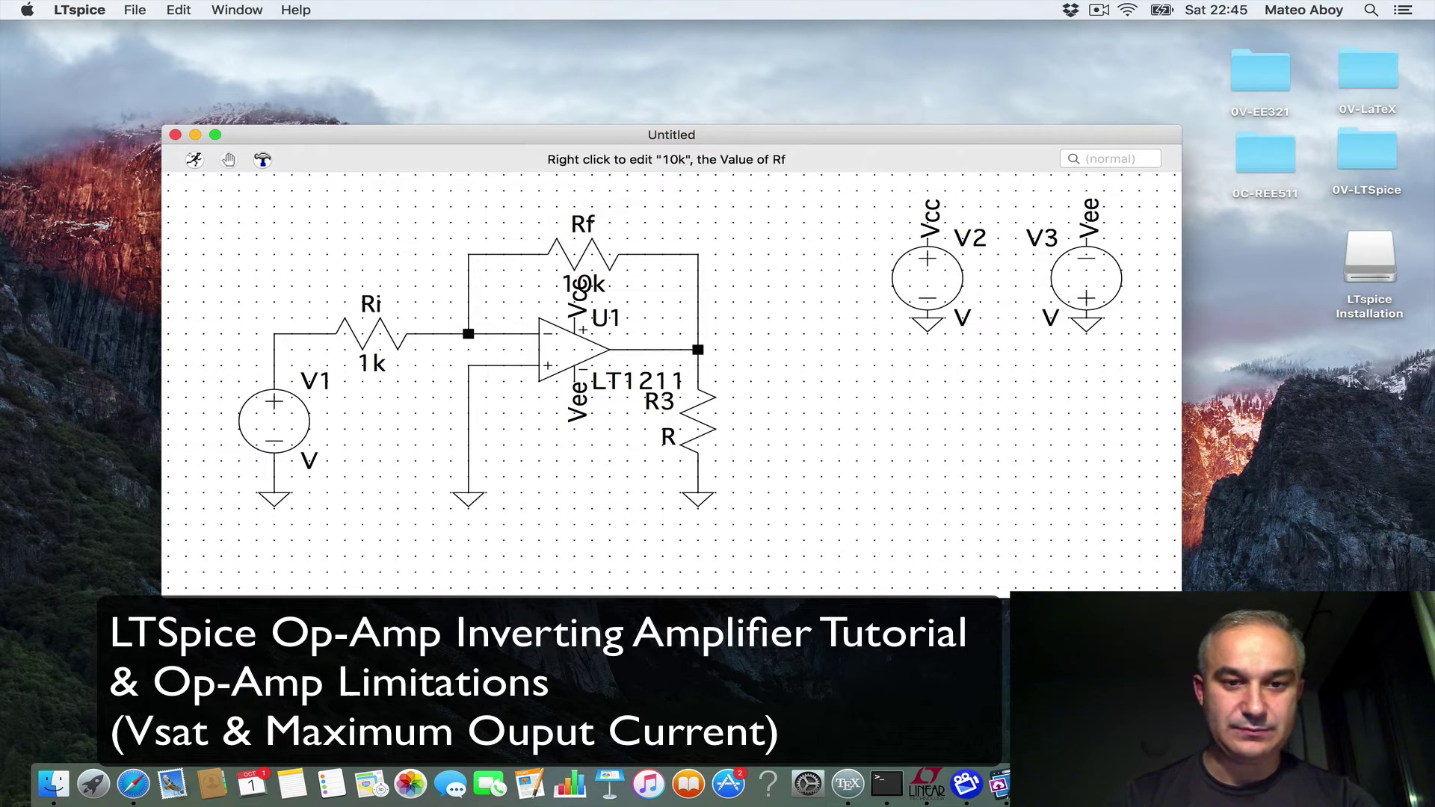
pyautogui.rightClick(555, 512)
pyautogui.moveTo(595, 590)
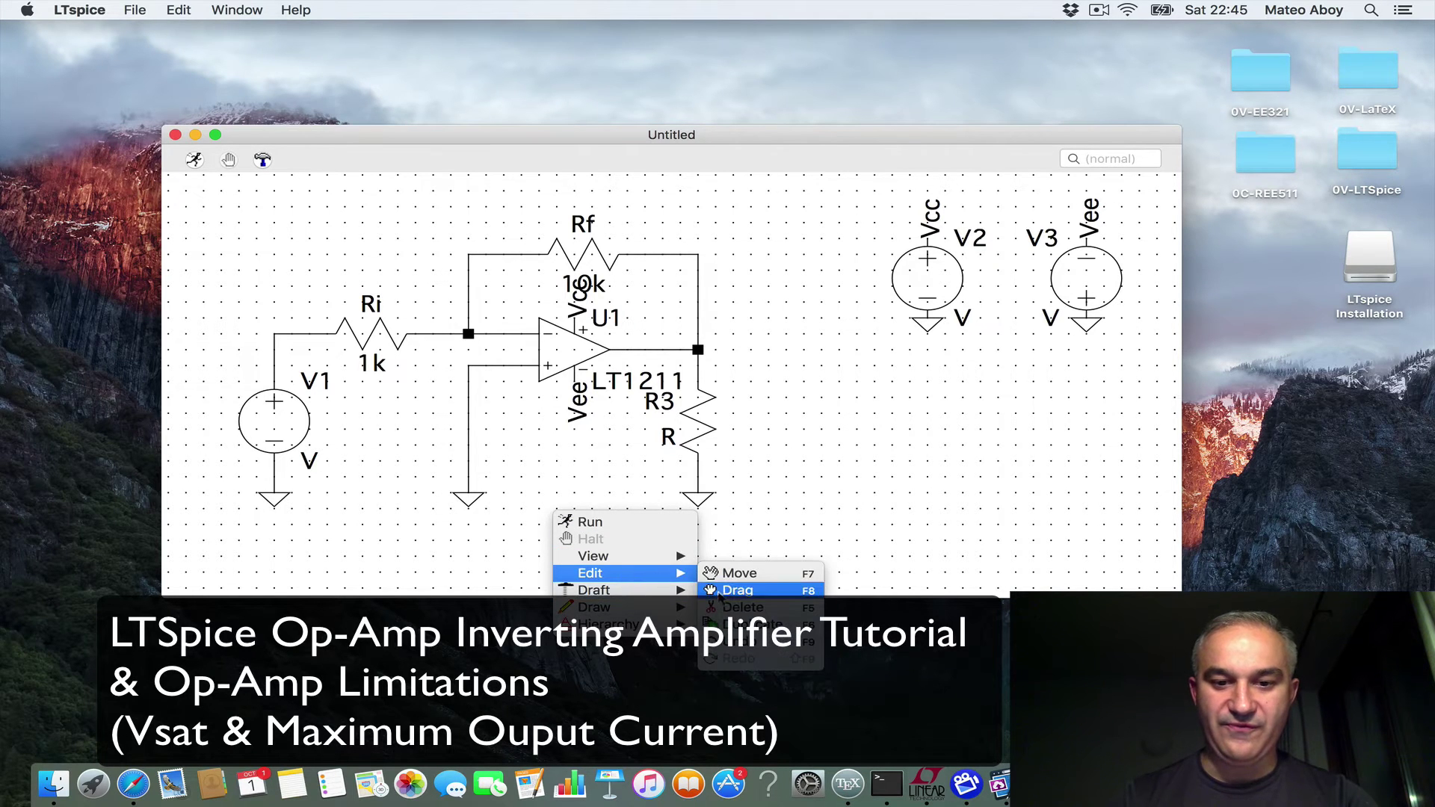
# Move the 10k label beside Rf, V1's labels left of the source, and R/R3 right of the load.
pyautogui.click(729, 592)
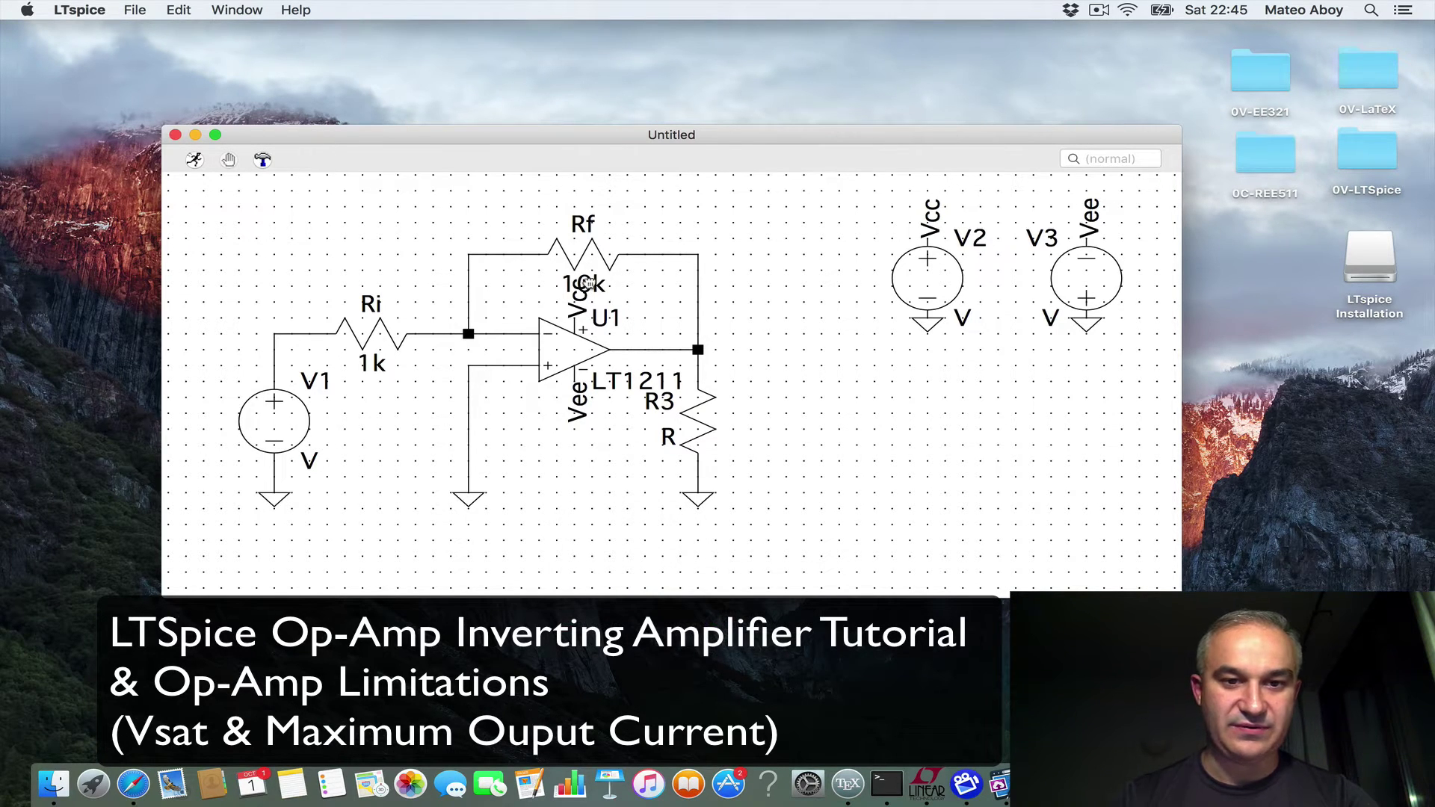
pyautogui.click(590, 284)
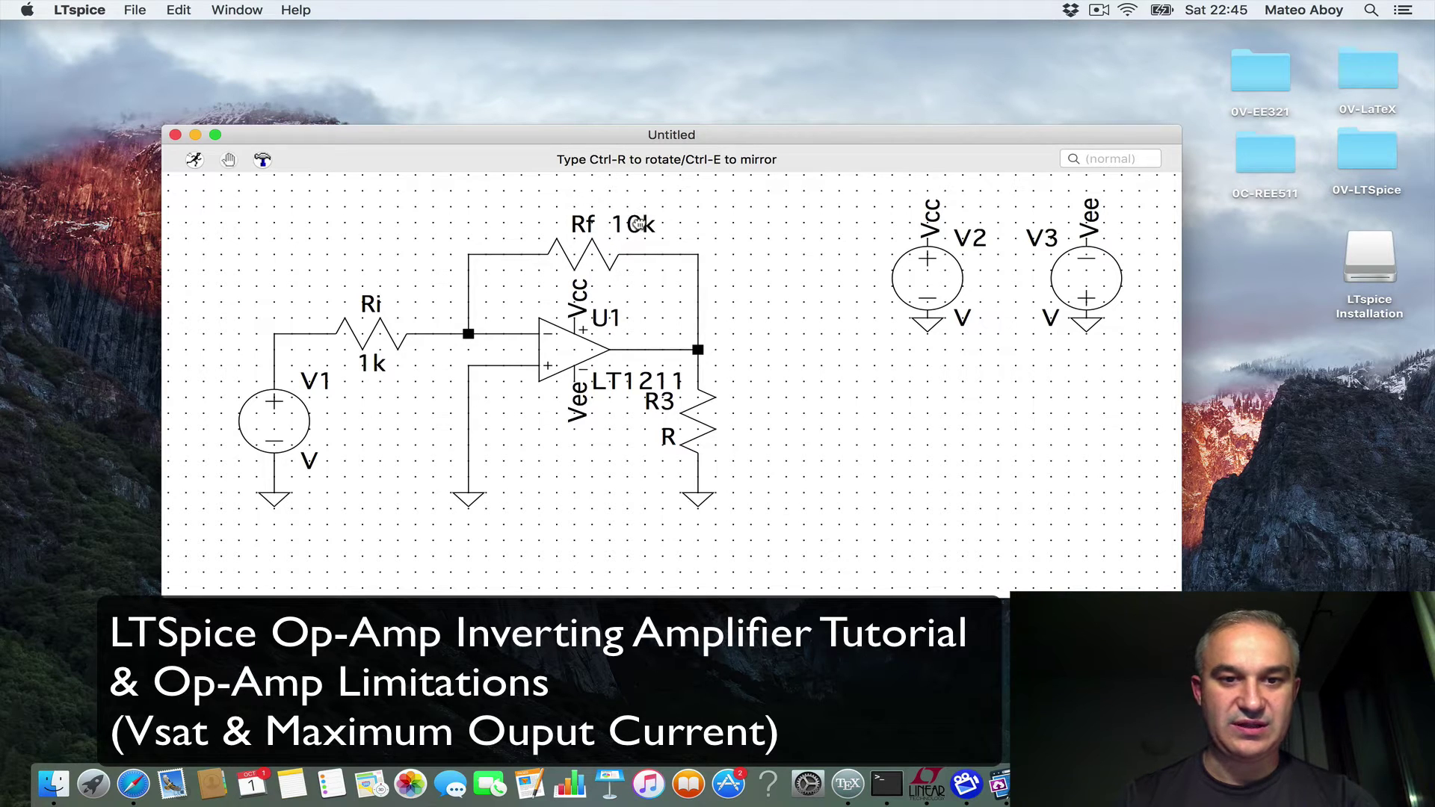
pyautogui.click(637, 224)
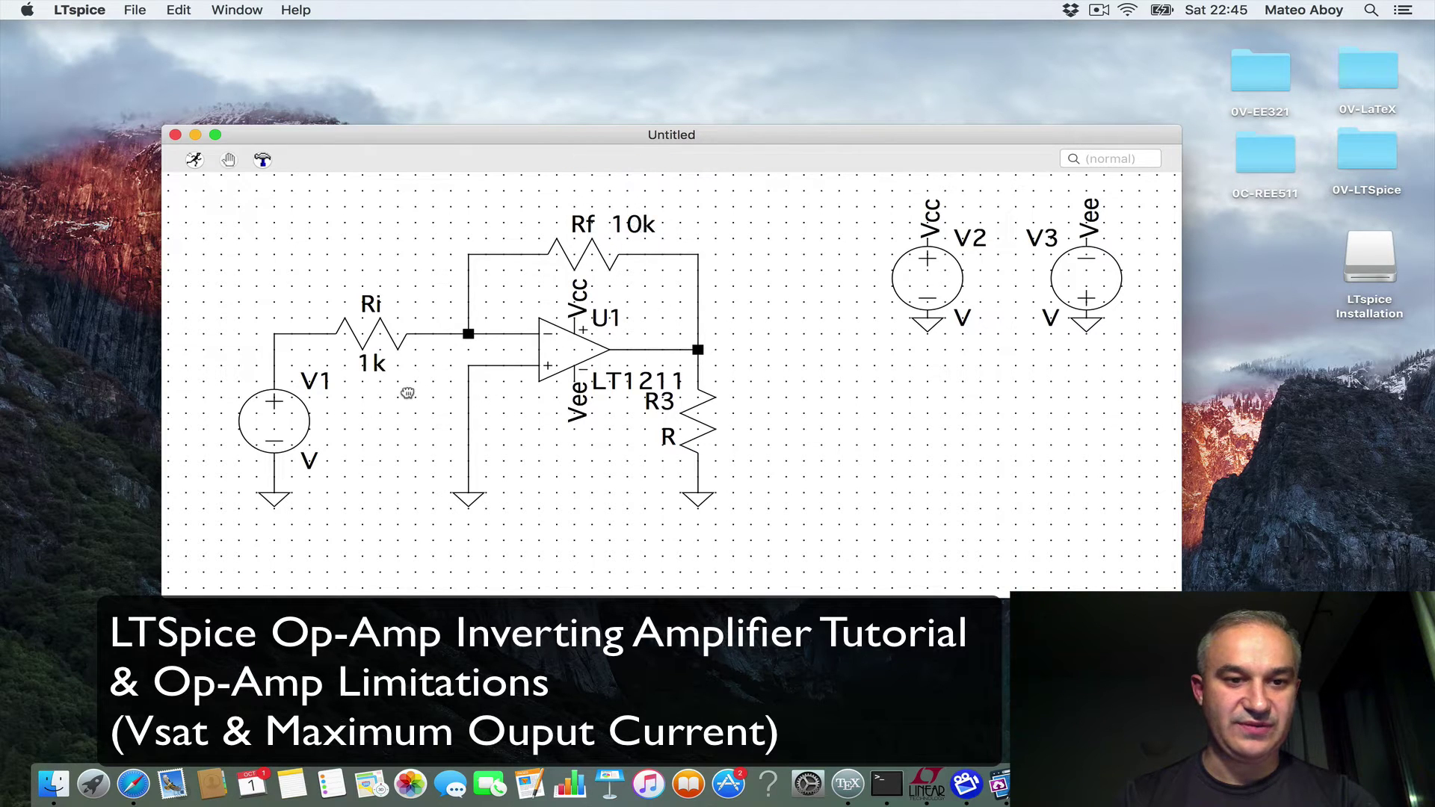
pyautogui.click(317, 379)
pyautogui.click(208, 396)
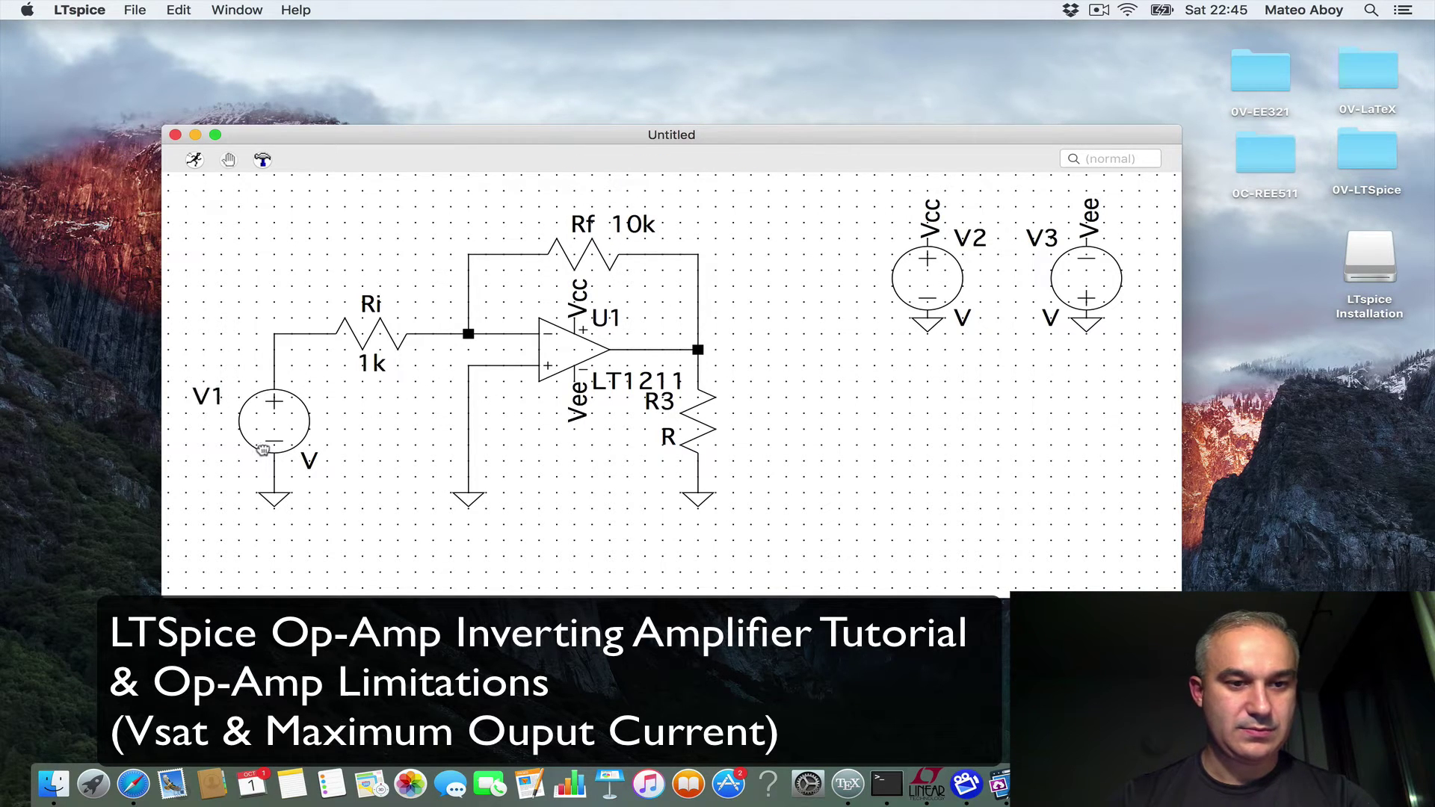
pyautogui.click(309, 462)
pyautogui.click(213, 432)
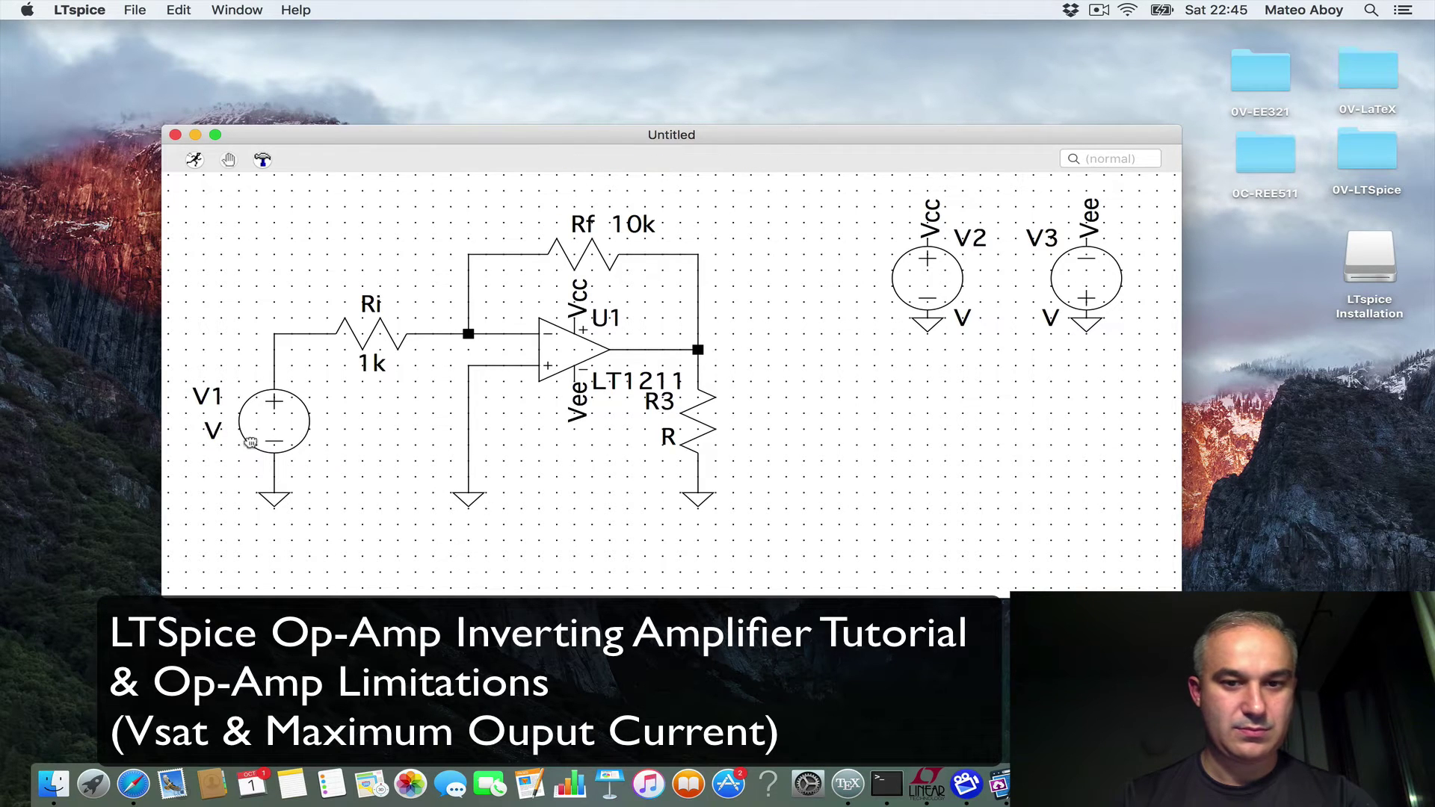
pyautogui.click(669, 447)
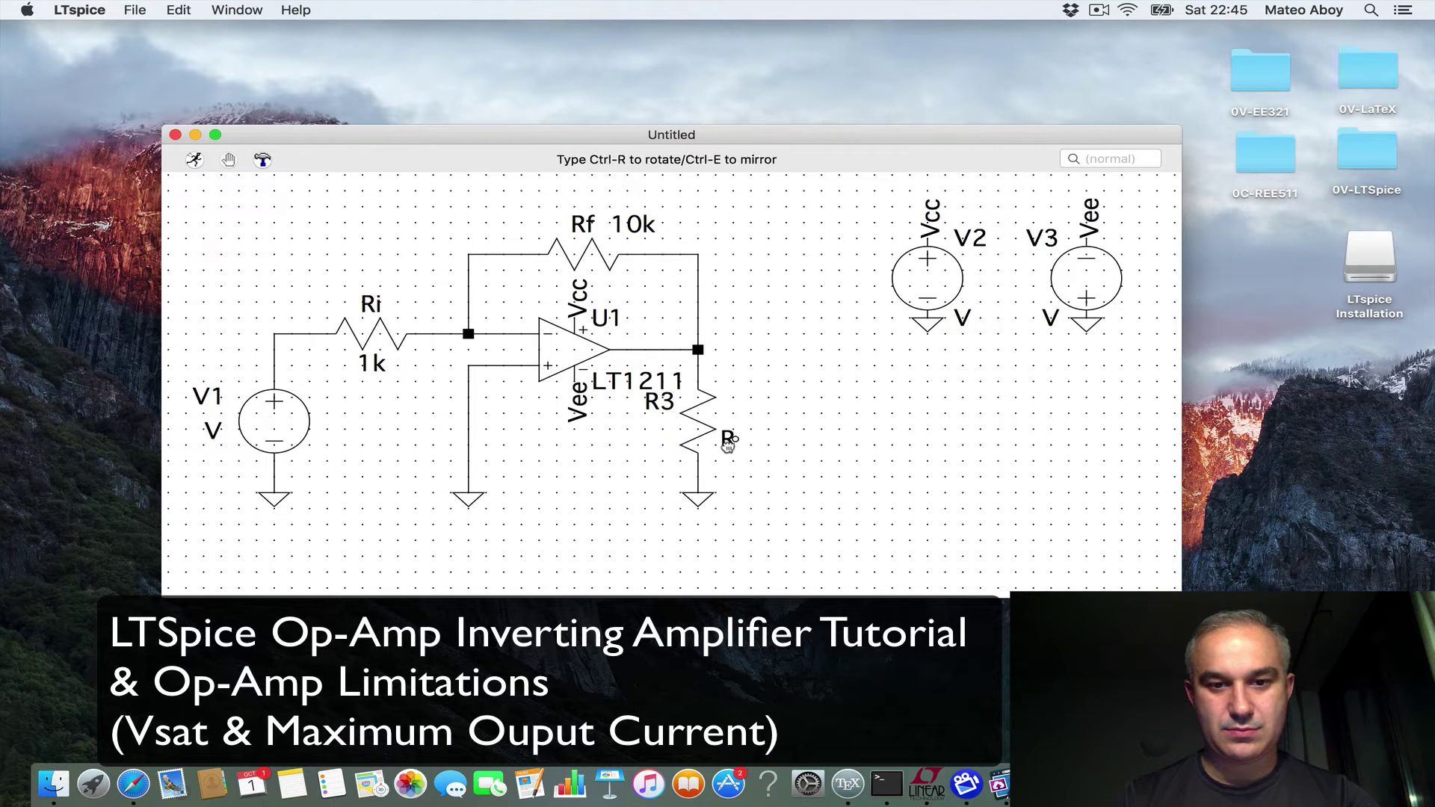
pyautogui.click(728, 441)
pyautogui.click(673, 403)
pyautogui.click(708, 407)
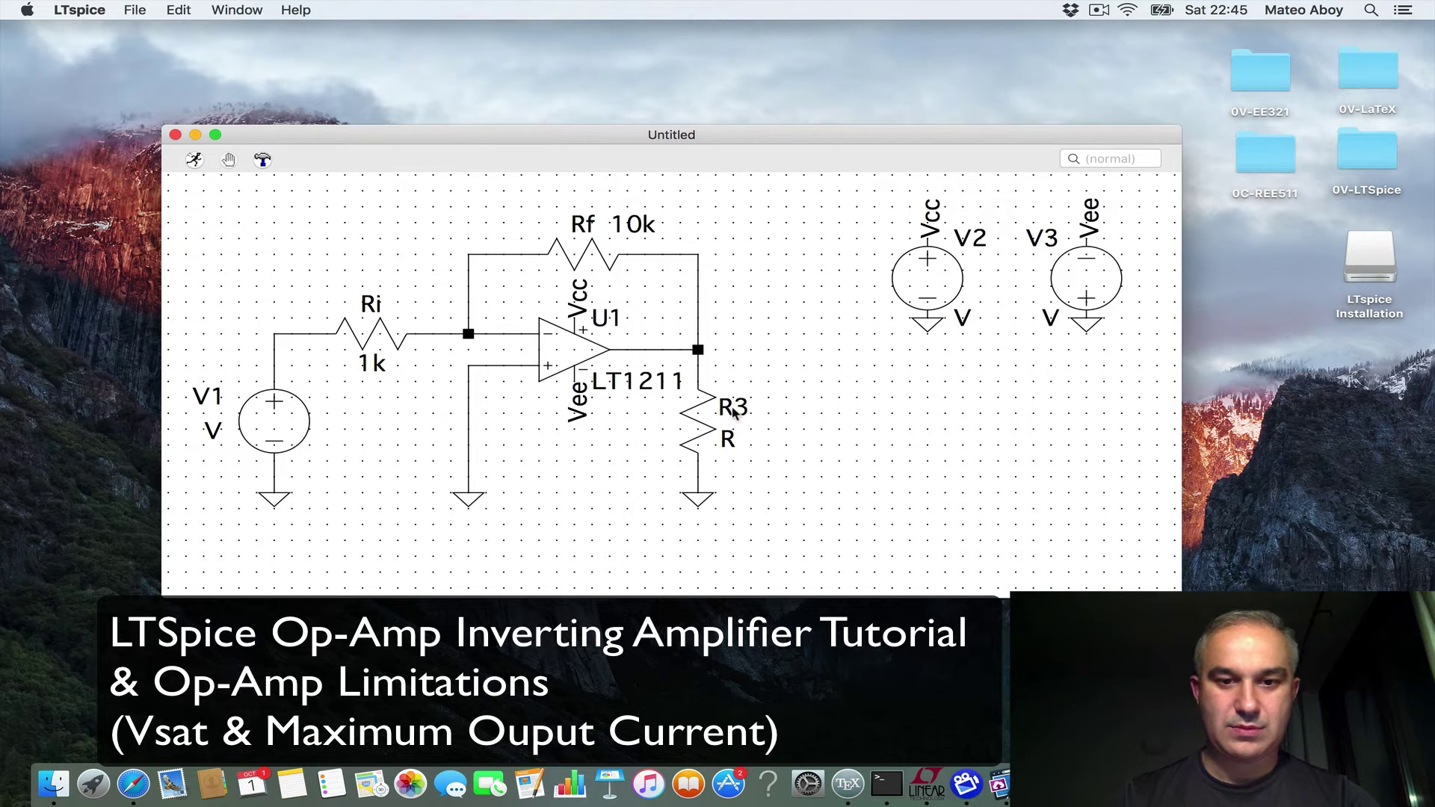
# Rename R3 to Rload and drag its label slightly right, clear of the resistor.
pyautogui.rightClick(734, 413)
pyautogui.write('Rload')
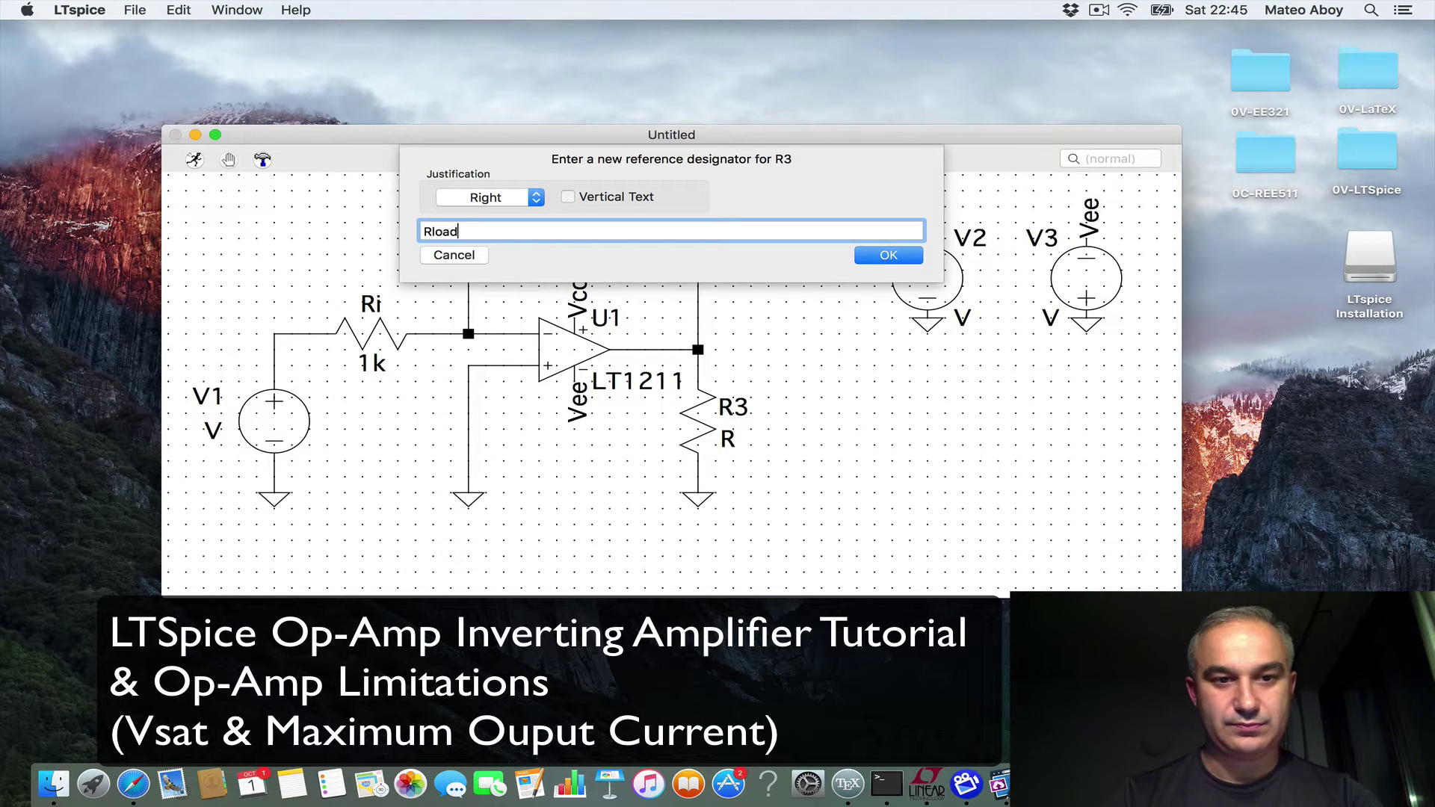
pyautogui.press('Return')
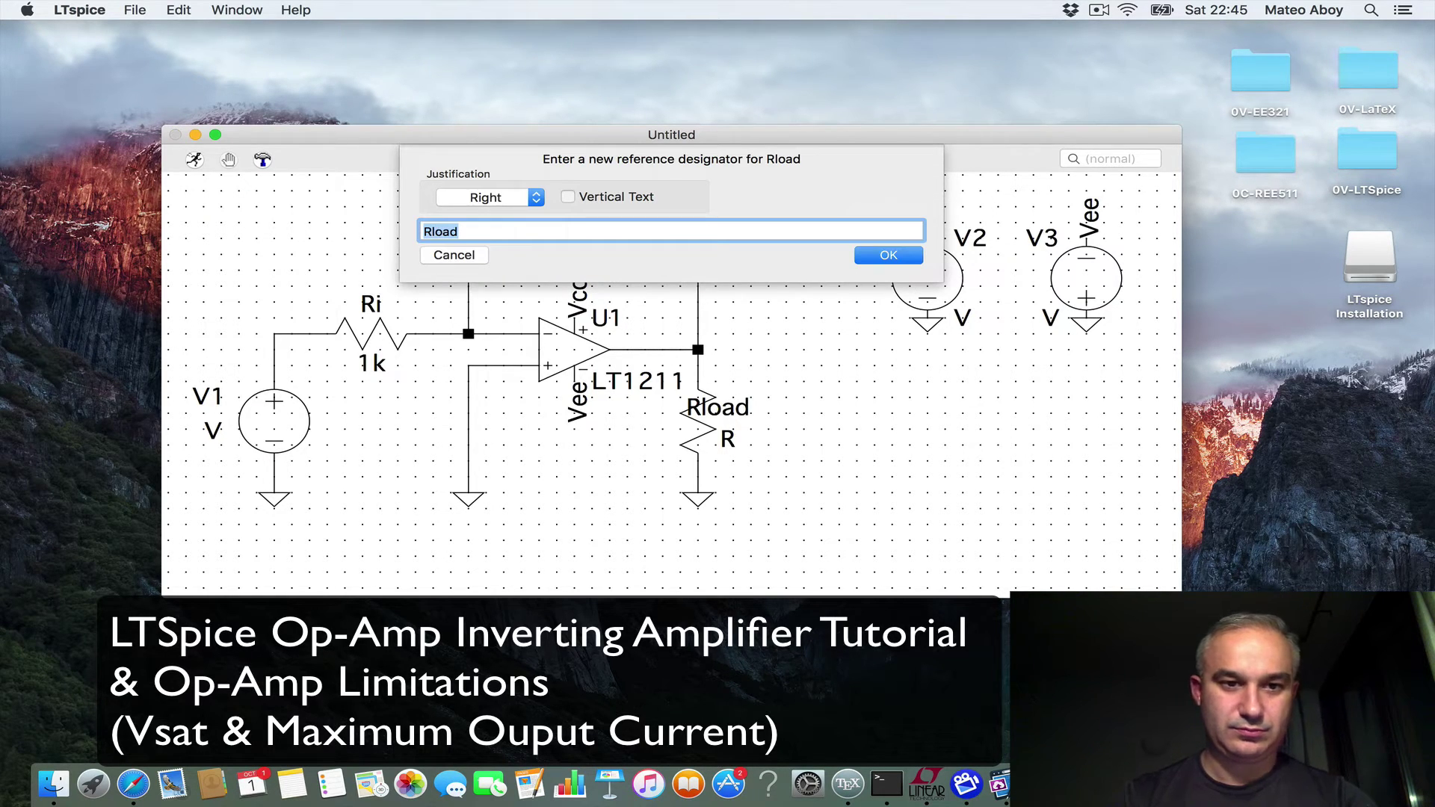
pyautogui.press('Escape')
pyautogui.rightClick(826, 468)
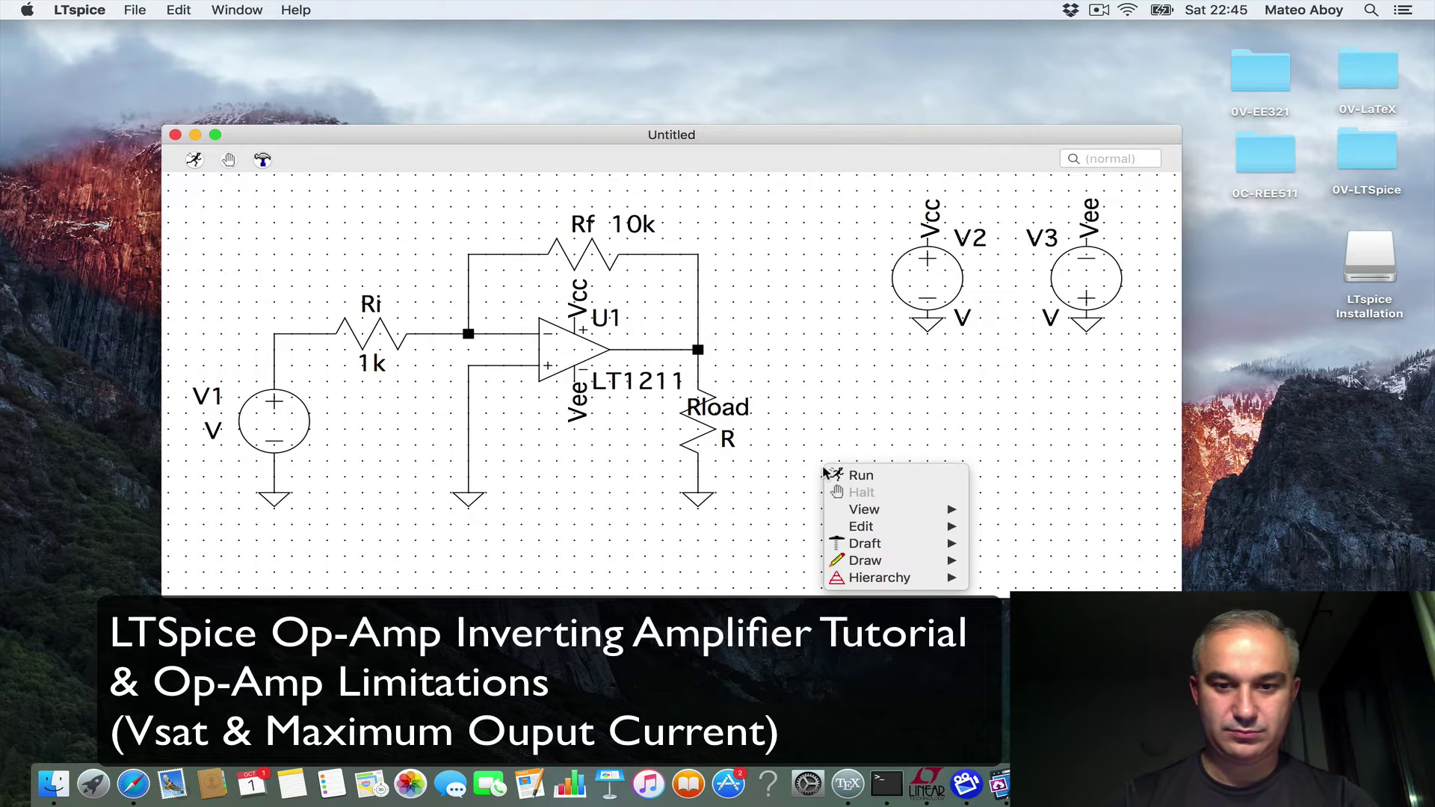
pyautogui.moveTo(867, 526)
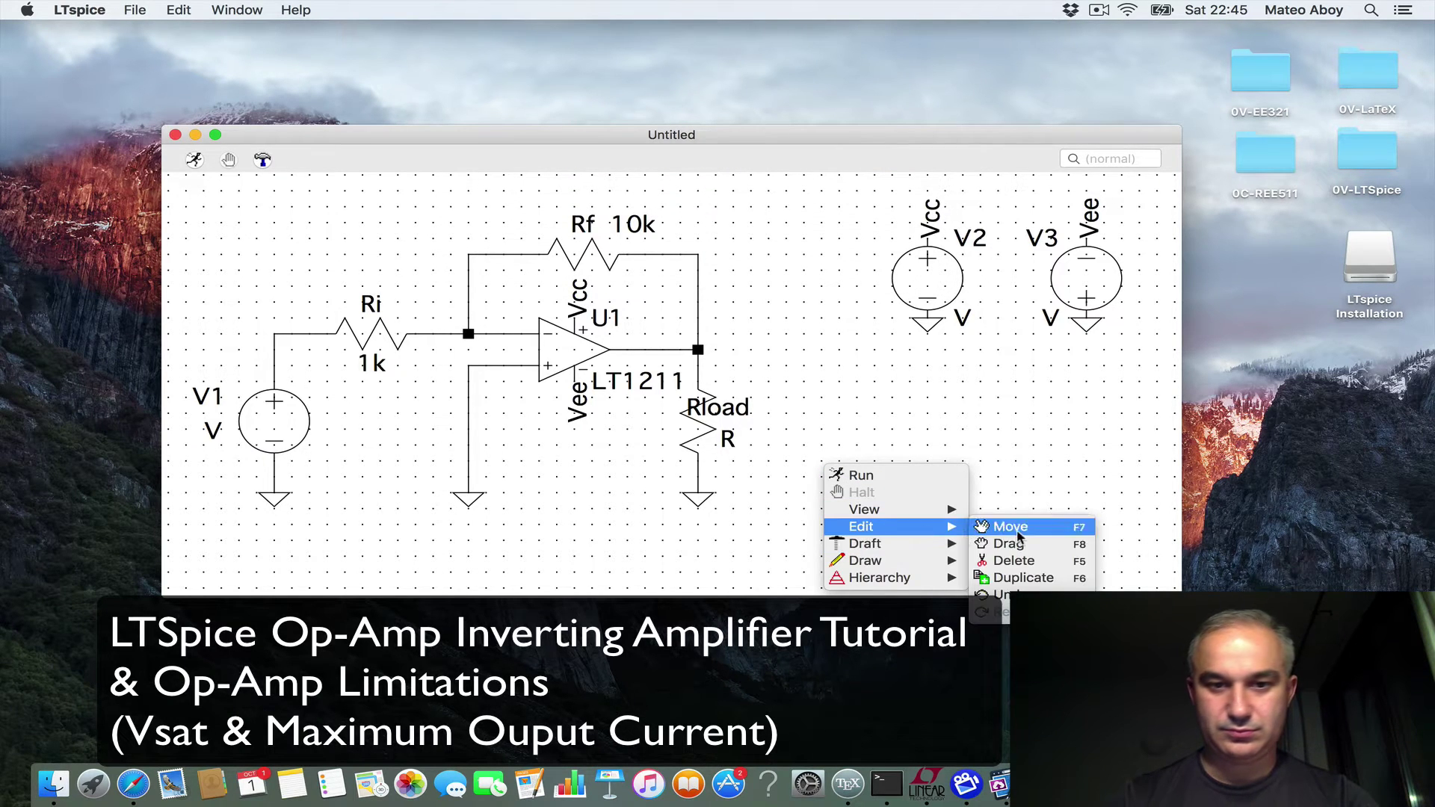
pyautogui.click(1021, 544)
pyautogui.moveTo(740, 413); pyautogui.dragTo(765, 411)
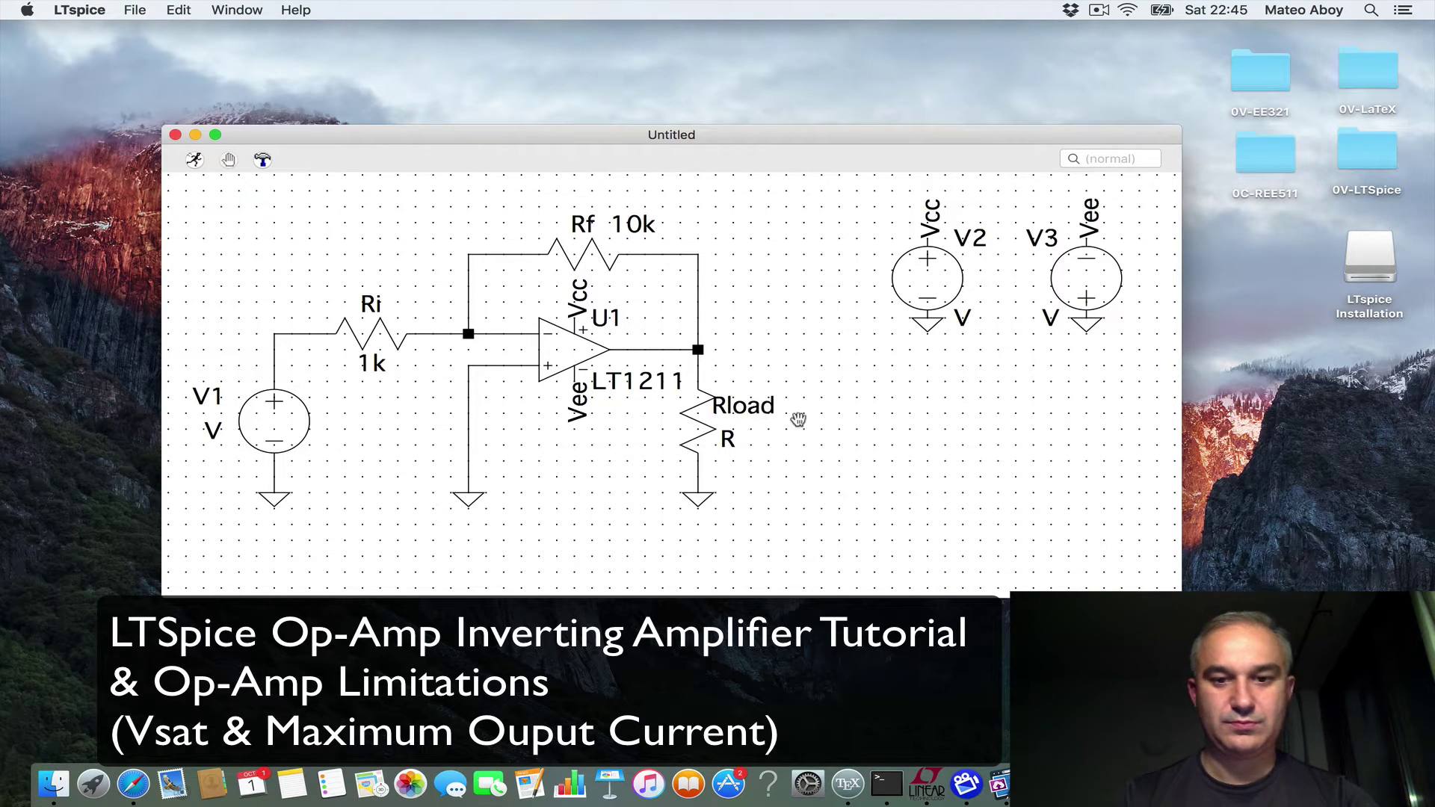
pyautogui.press('Escape')
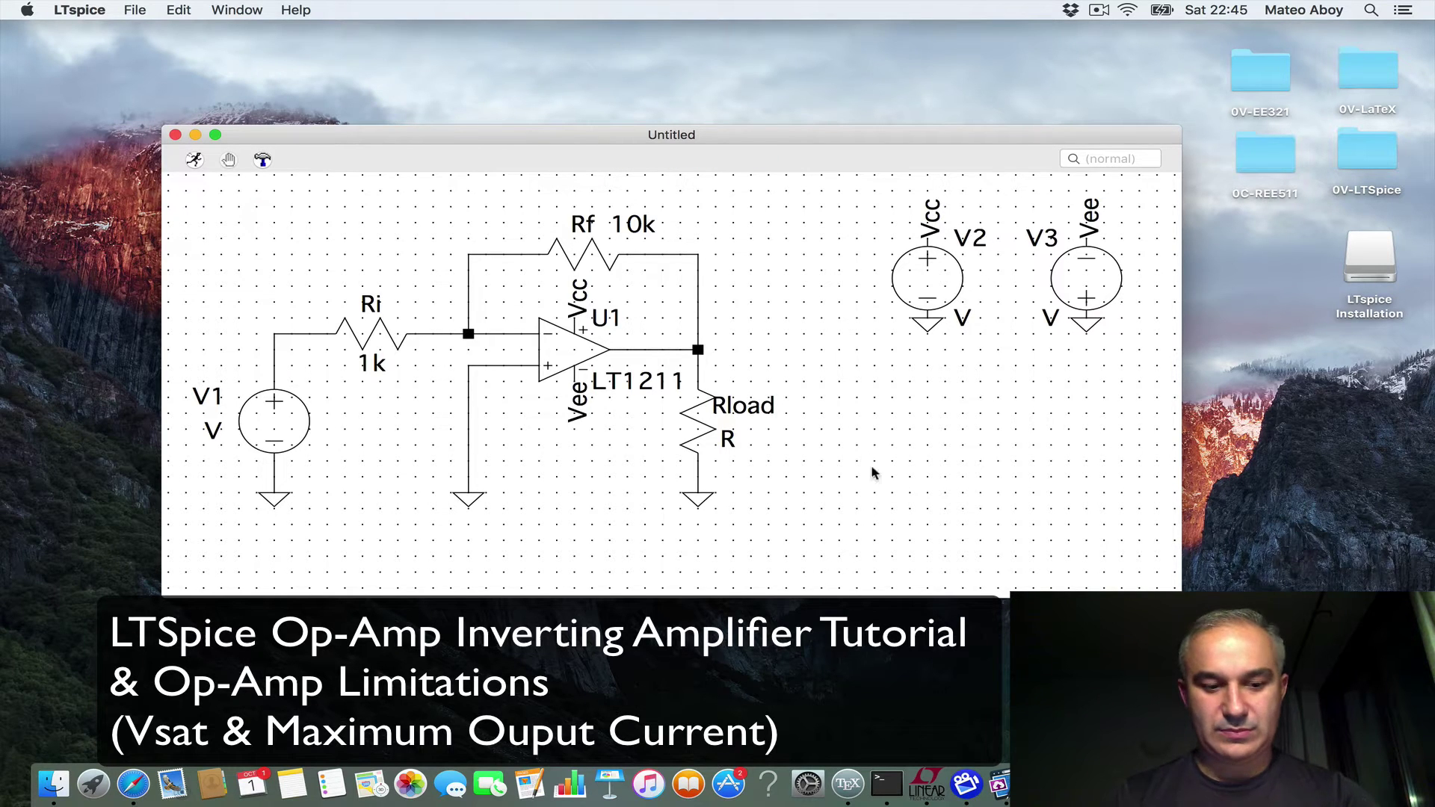
# Add a Vin net name label on the wire between V1 and Ri.
pyautogui.rightClick(873, 472)
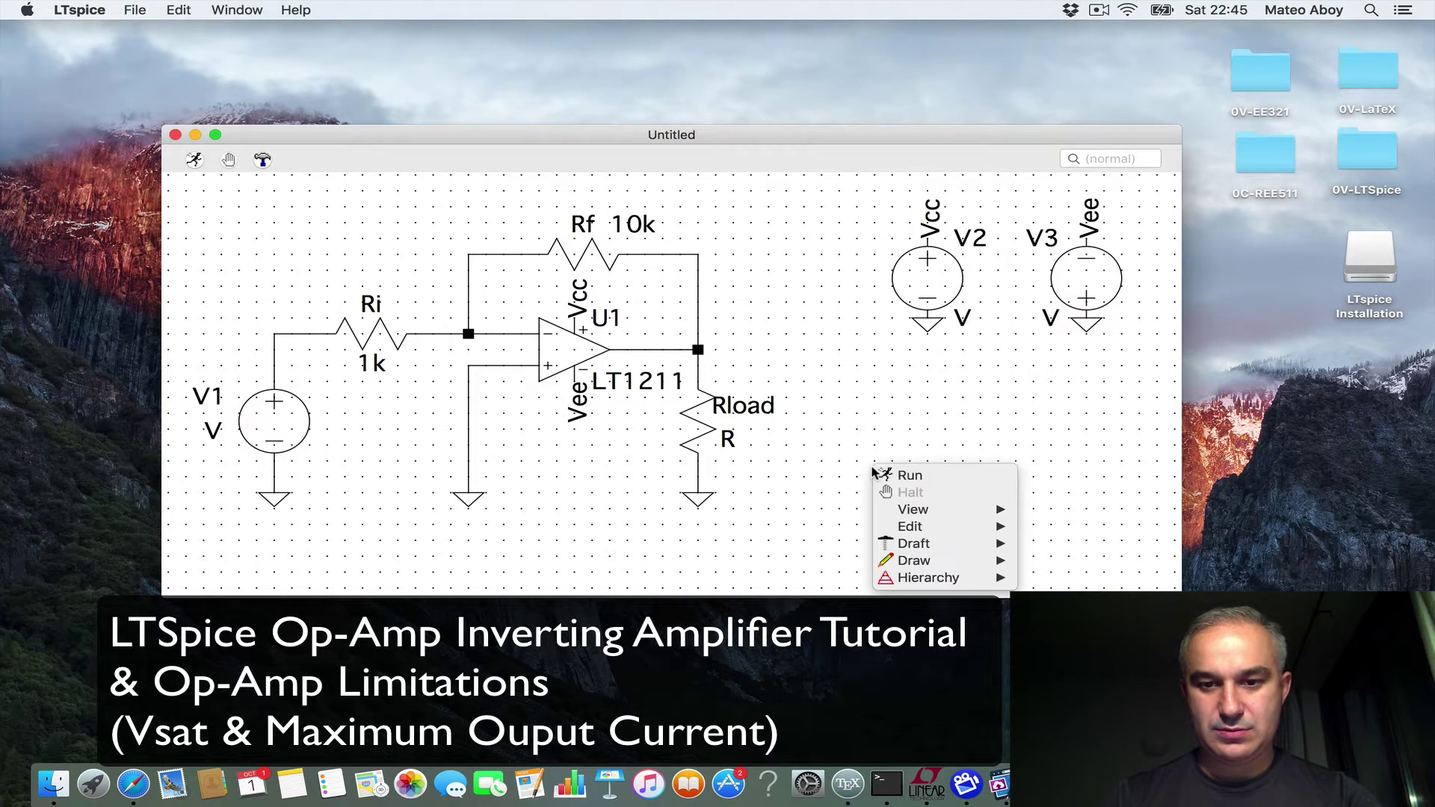
pyautogui.moveTo(972, 527)
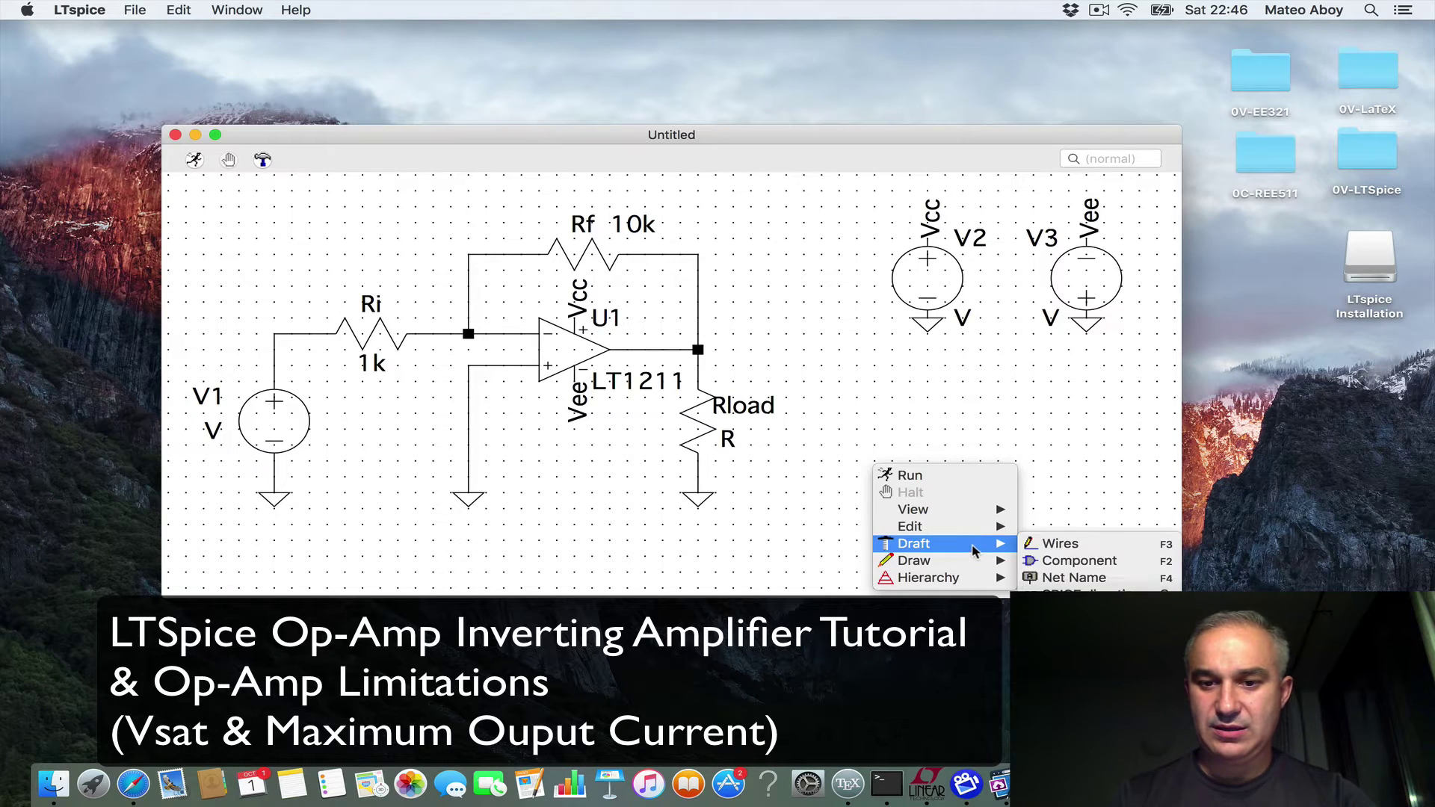
pyautogui.click(1054, 579)
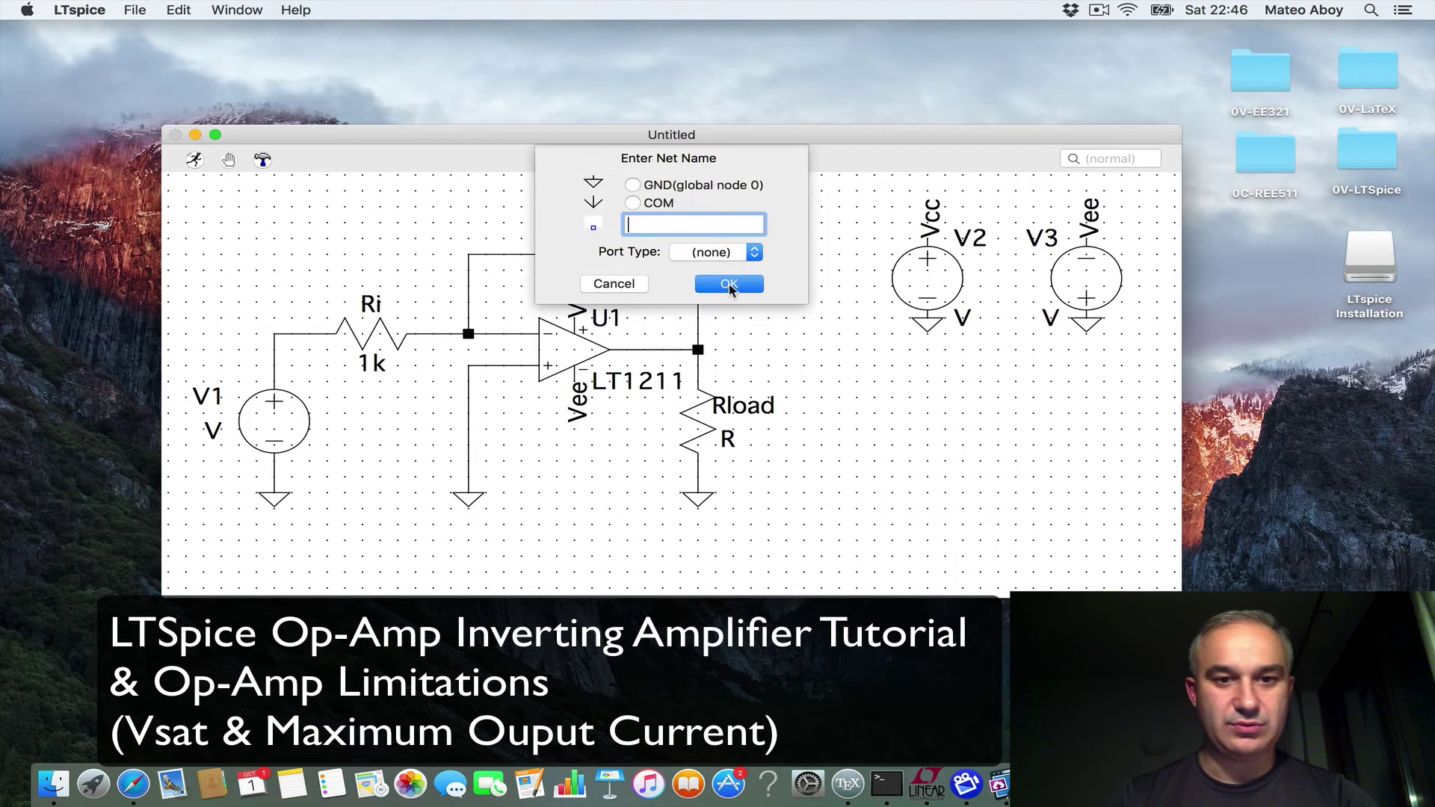
pyautogui.write('Vin')
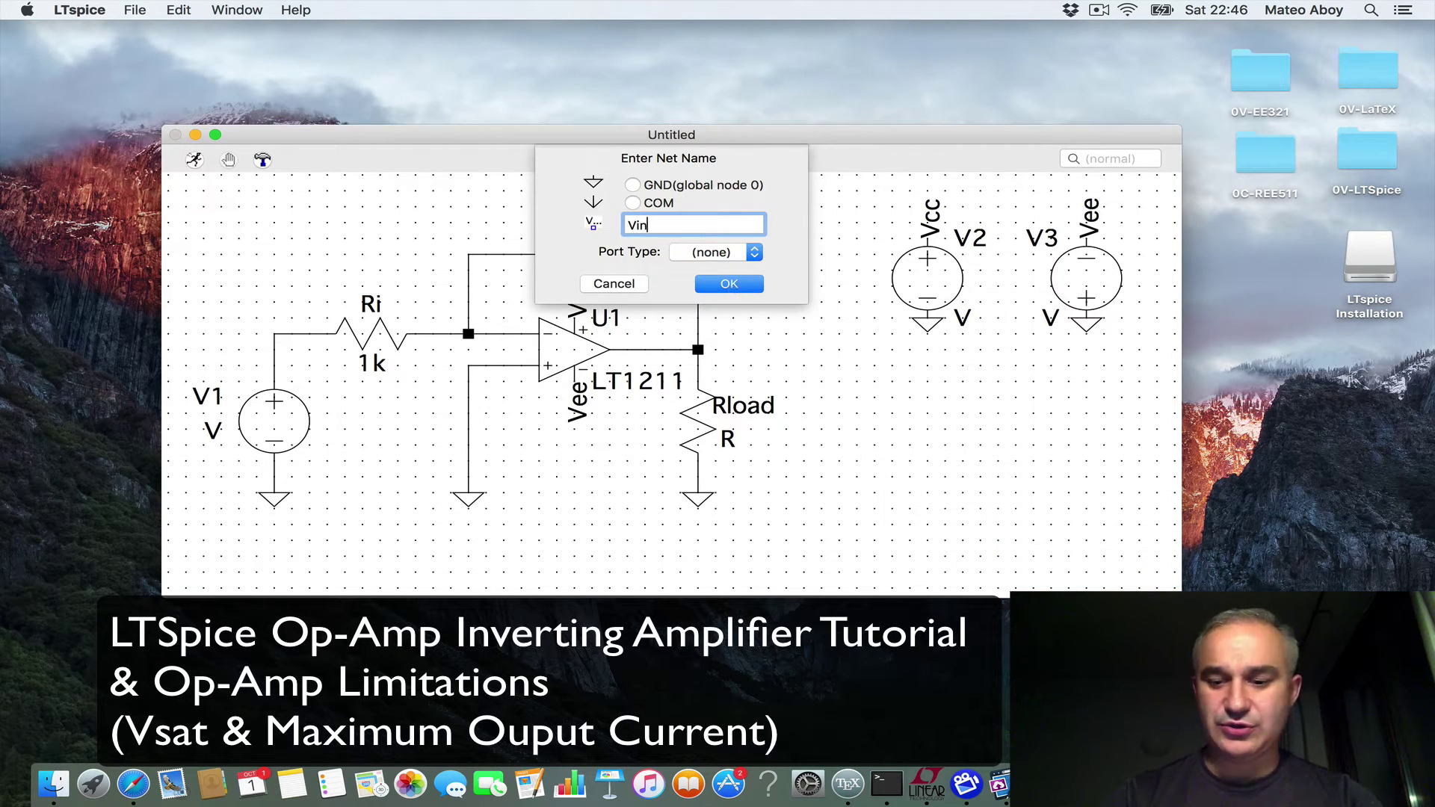
pyautogui.press('Return')
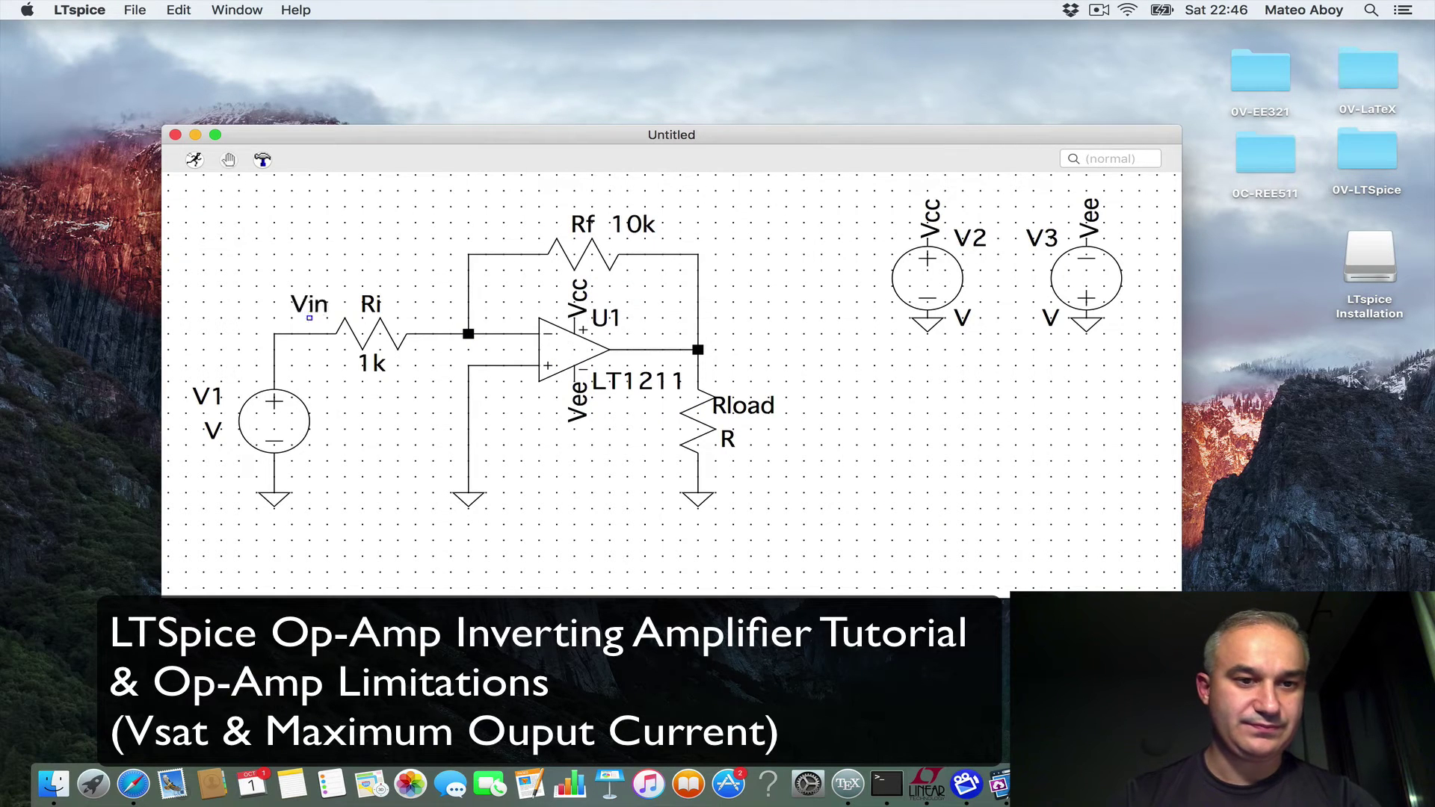
pyautogui.click(275, 334)
pyautogui.rightClick(818, 353)
# Add a Vout net name label on the op-amp output node feeding Rload.
pyautogui.rightClick(815, 357)
pyautogui.moveTo(894, 441)
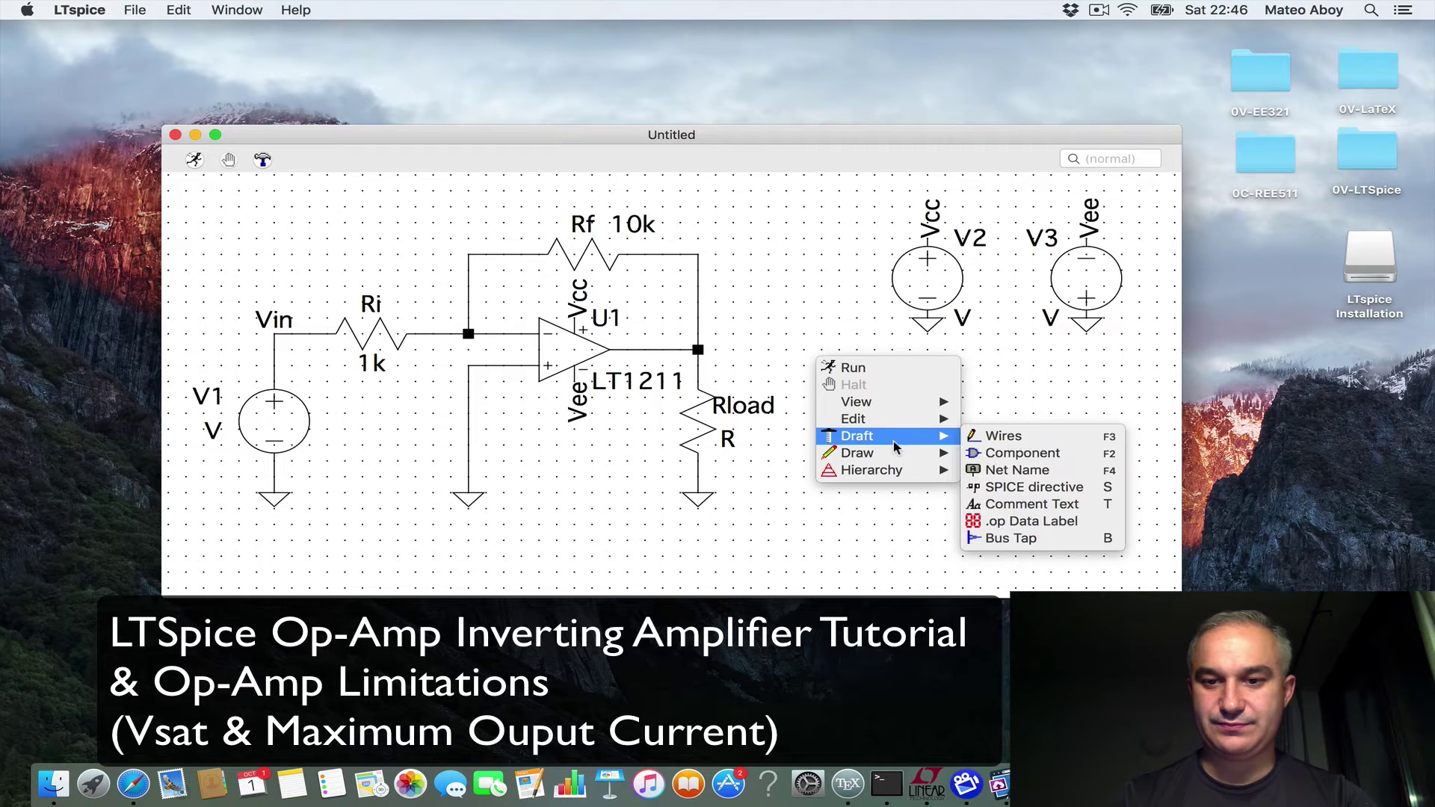
pyautogui.click(1029, 467)
pyautogui.write('Vou')
pyautogui.press('BackSpace')
pyautogui.press('BackSpace')
pyautogui.write('ou')
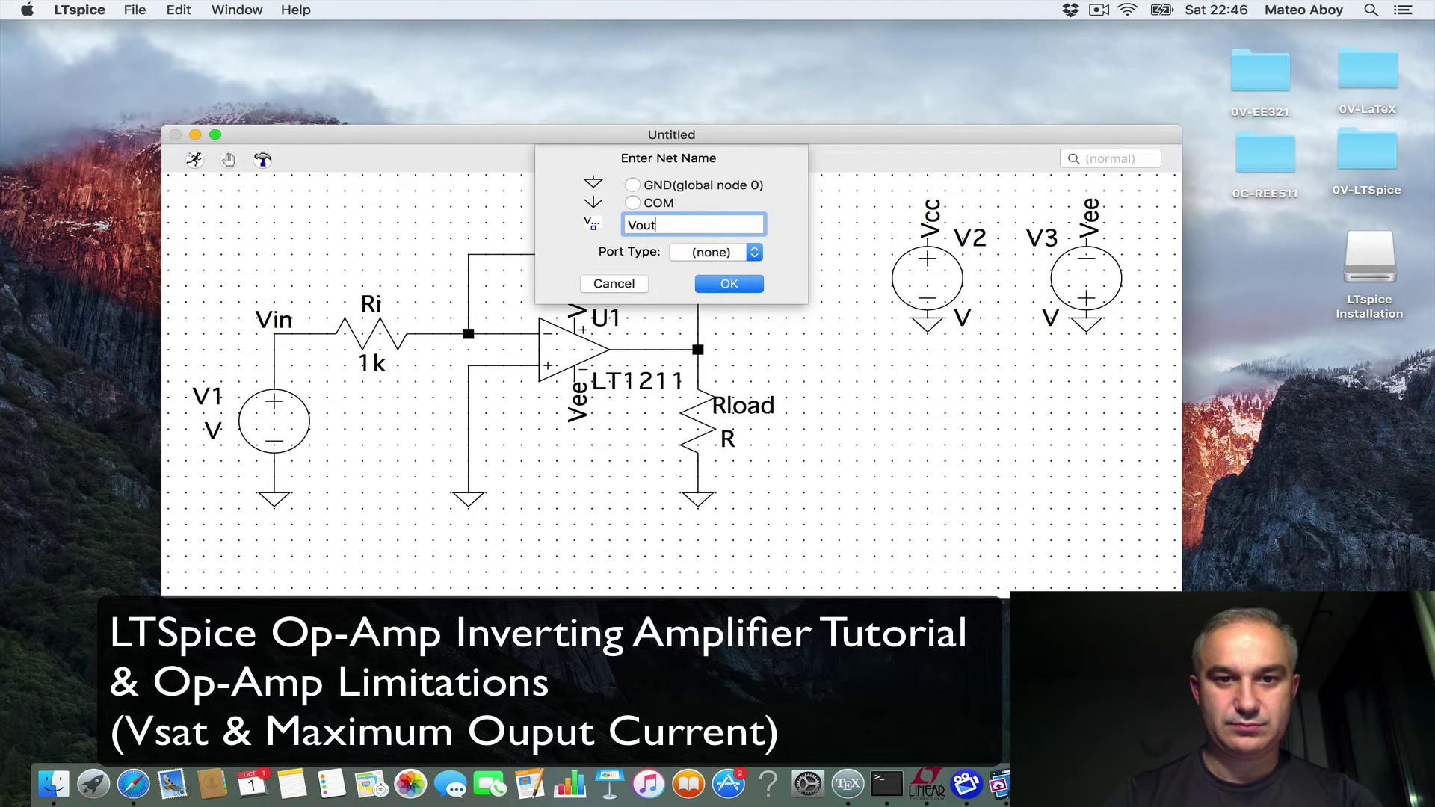
pyautogui.write('t')
pyautogui.press('Return')
pyautogui.click(698, 350)
pyautogui.press('Escape')
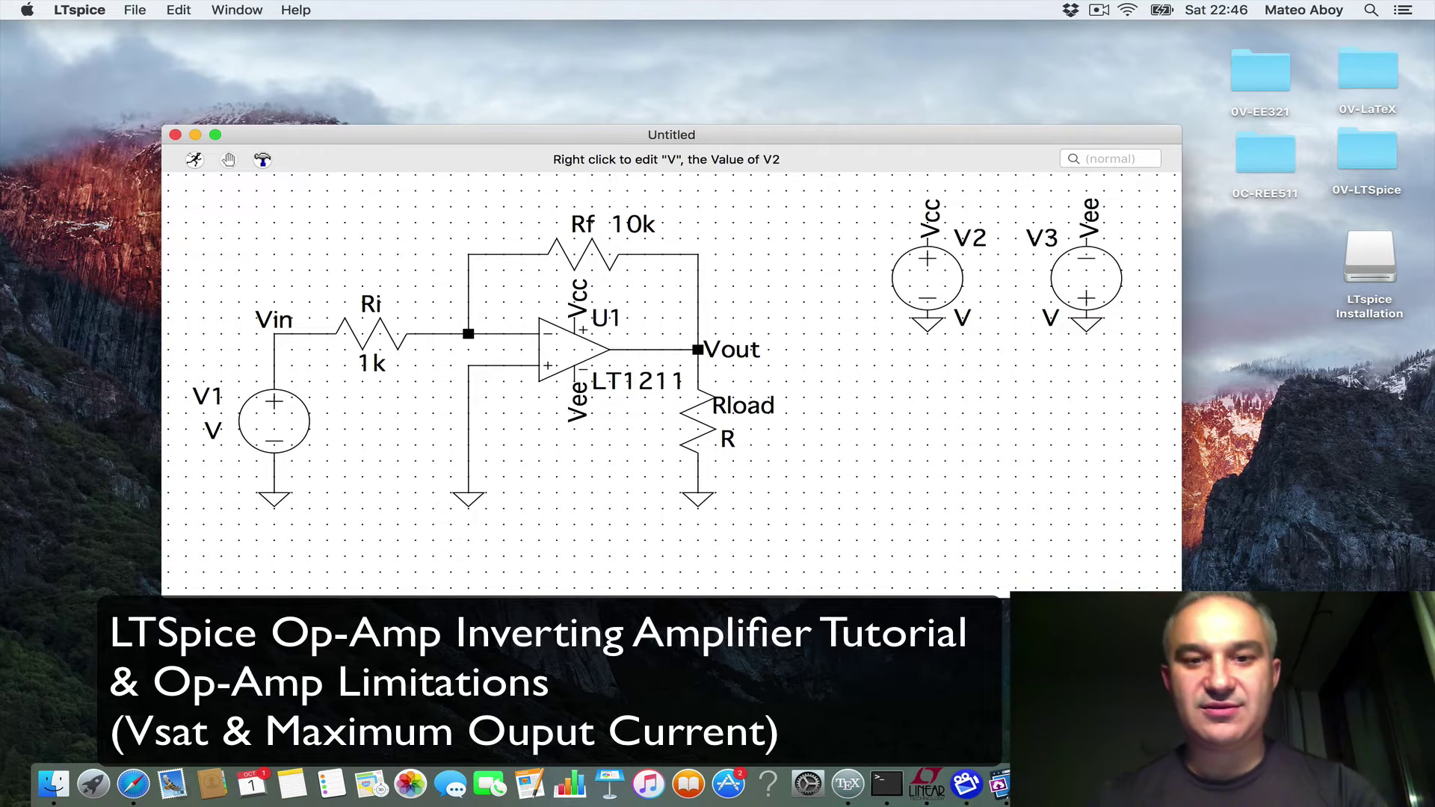
# Set supply sources V2 and V3 to 15 each.
pyautogui.rightClick(963, 318)
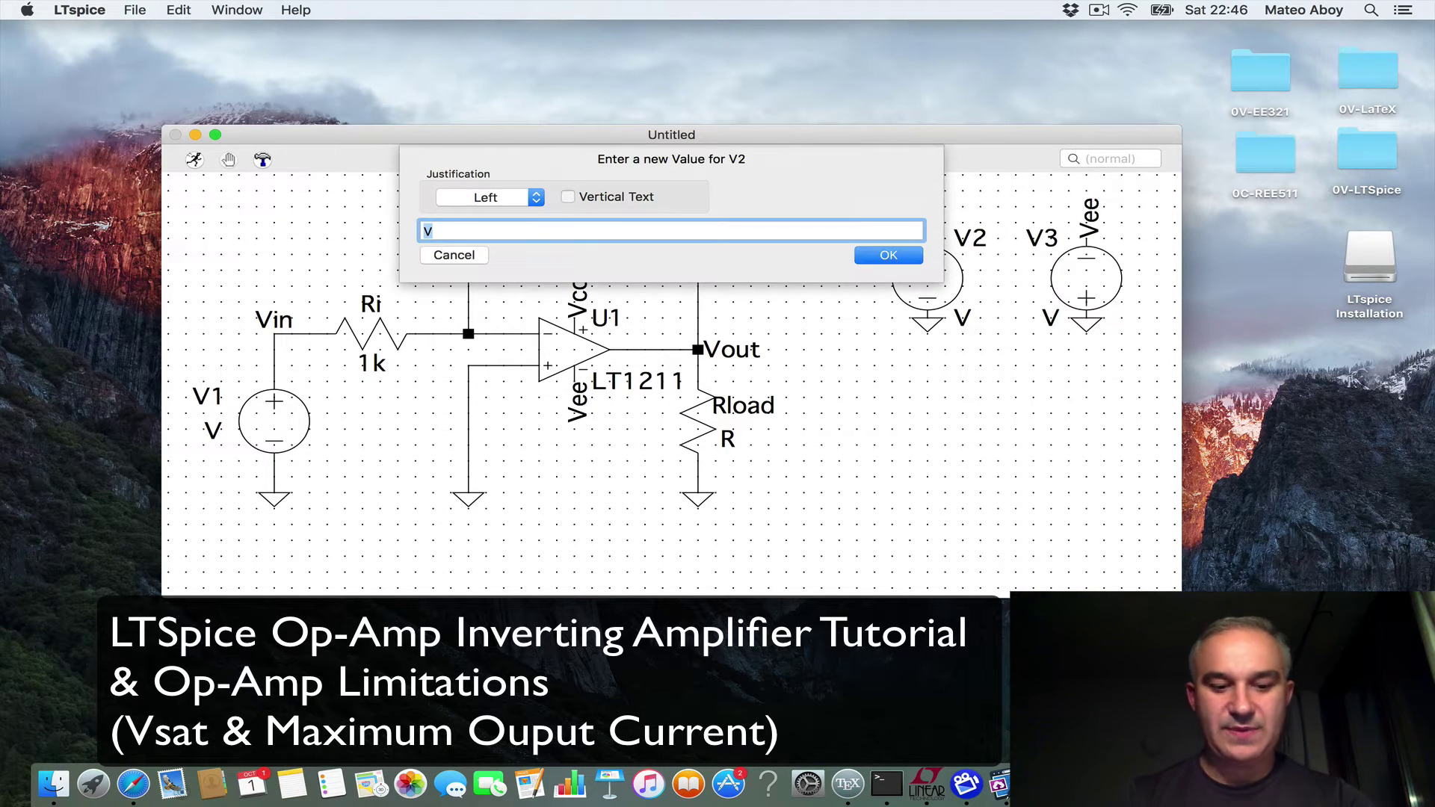
pyautogui.write('15')
pyautogui.press('Return')
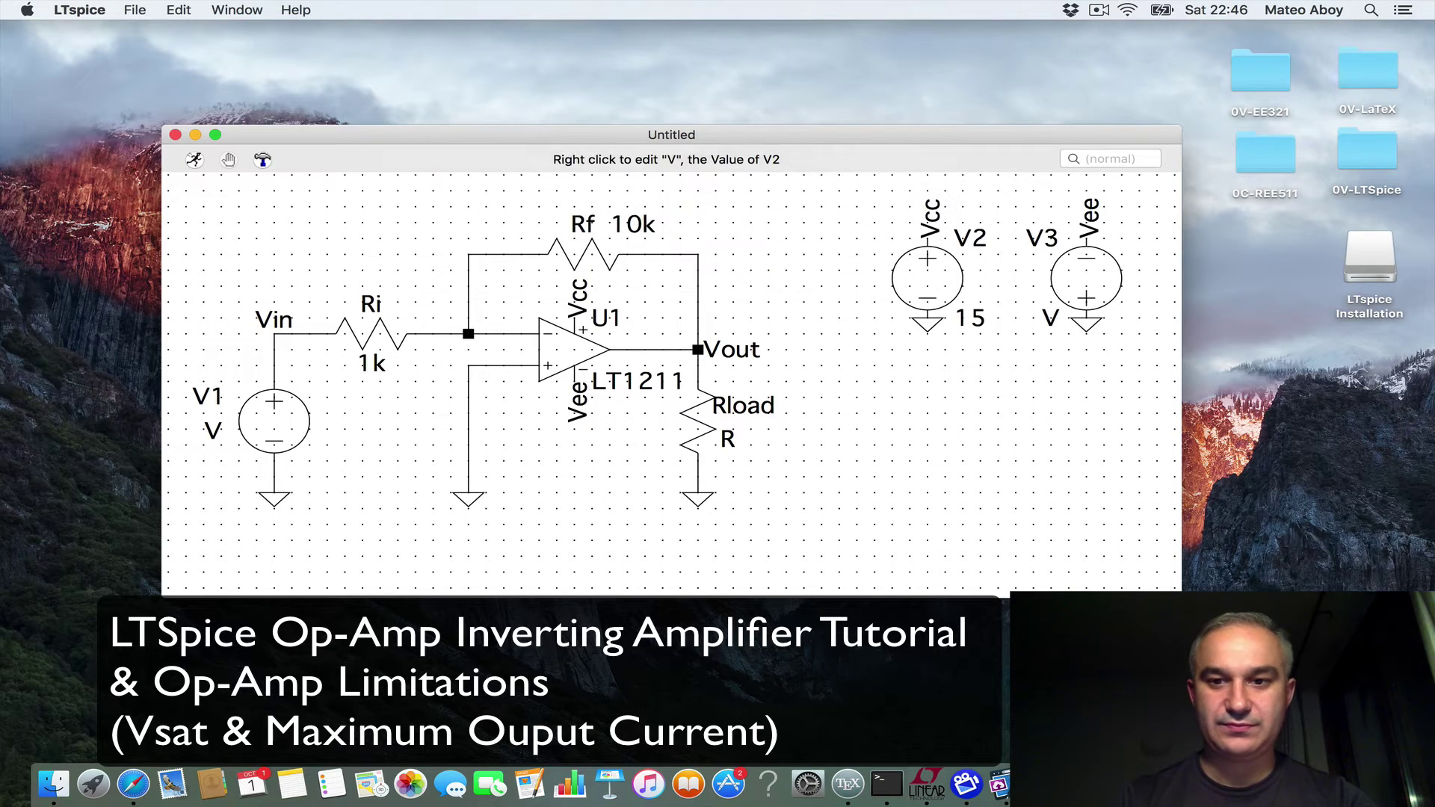
pyautogui.rightClick(1051, 318)
pyautogui.write('1')
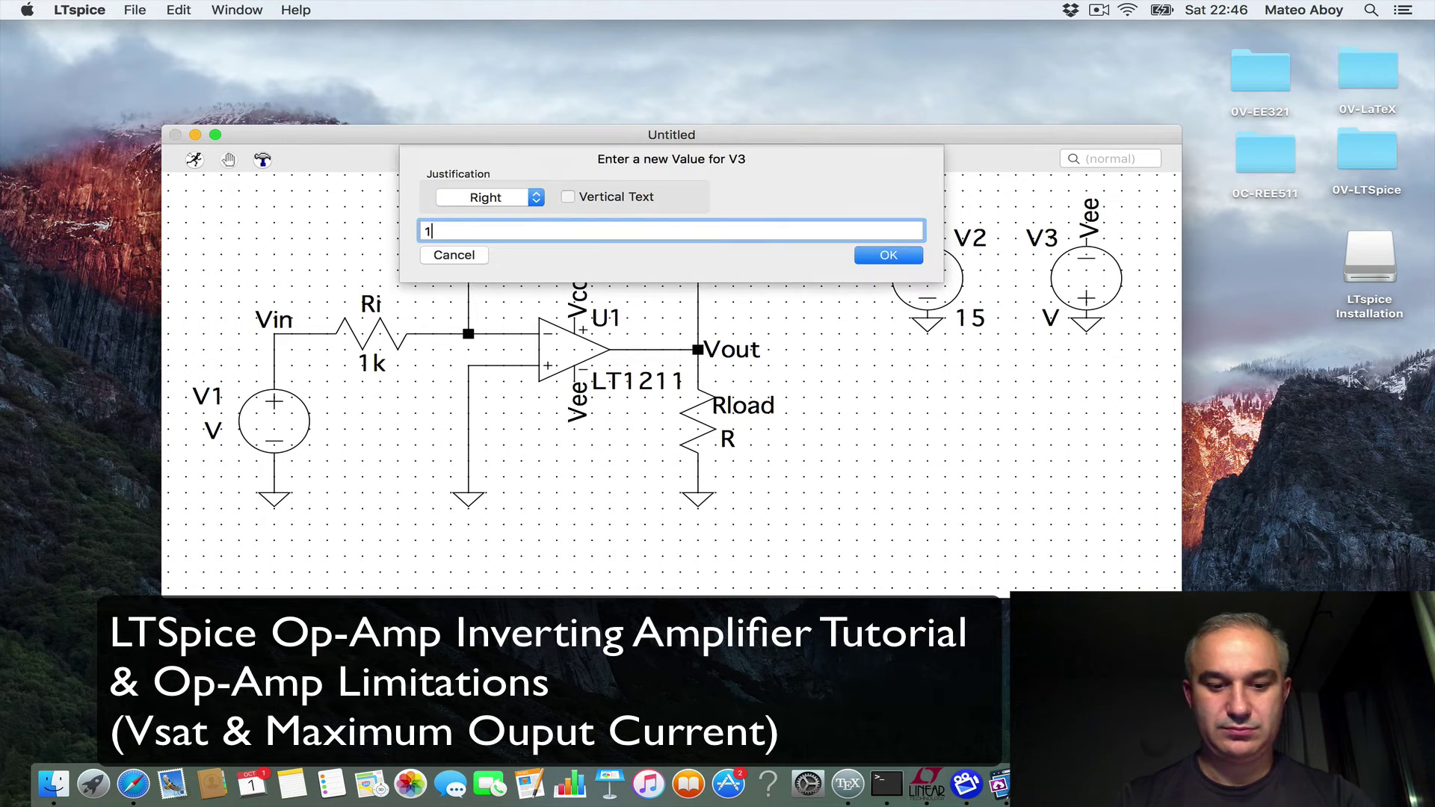
pyautogui.write('5')
pyautogui.press('Return')
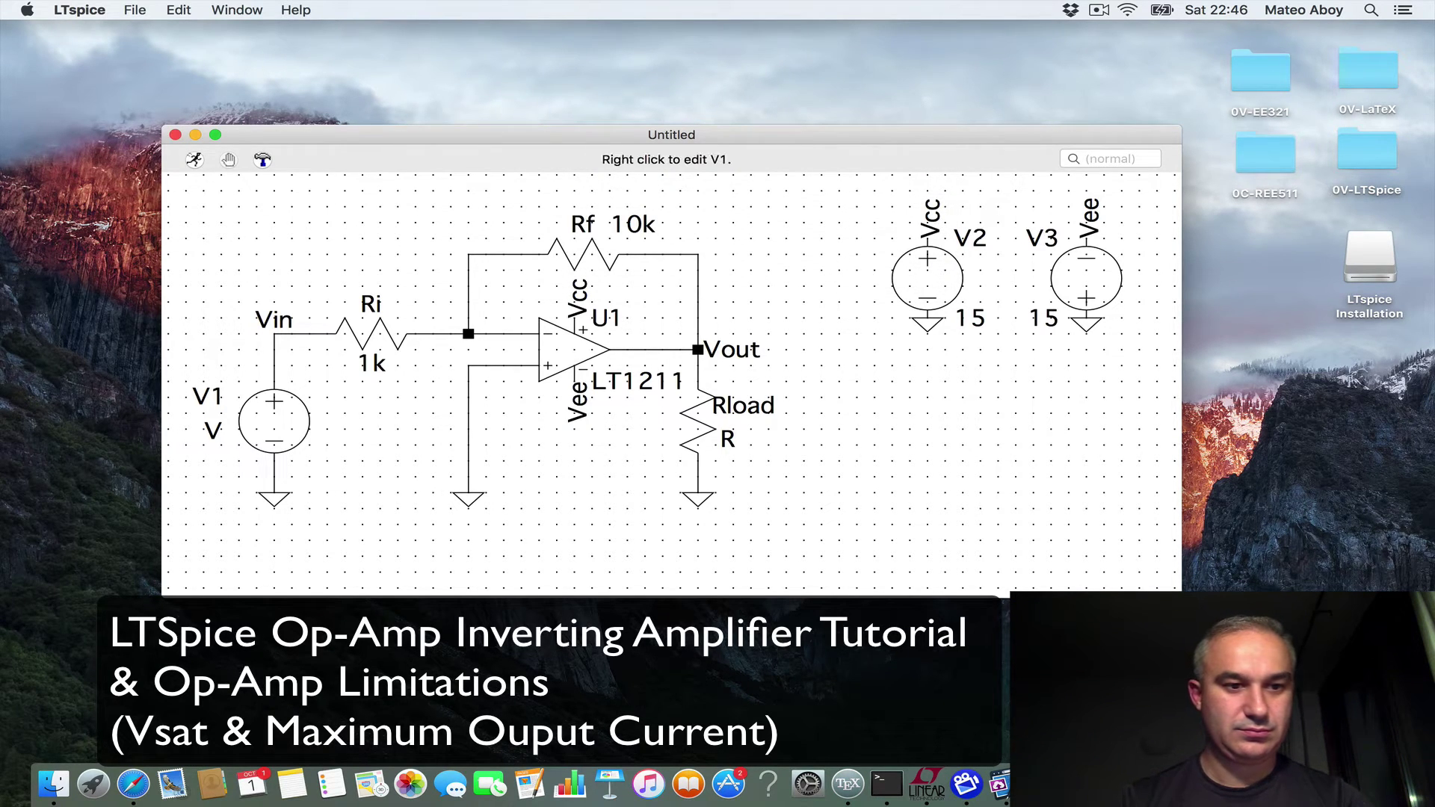
# Give input source V1 a DC value of 1.
pyautogui.rightClick(274, 421)
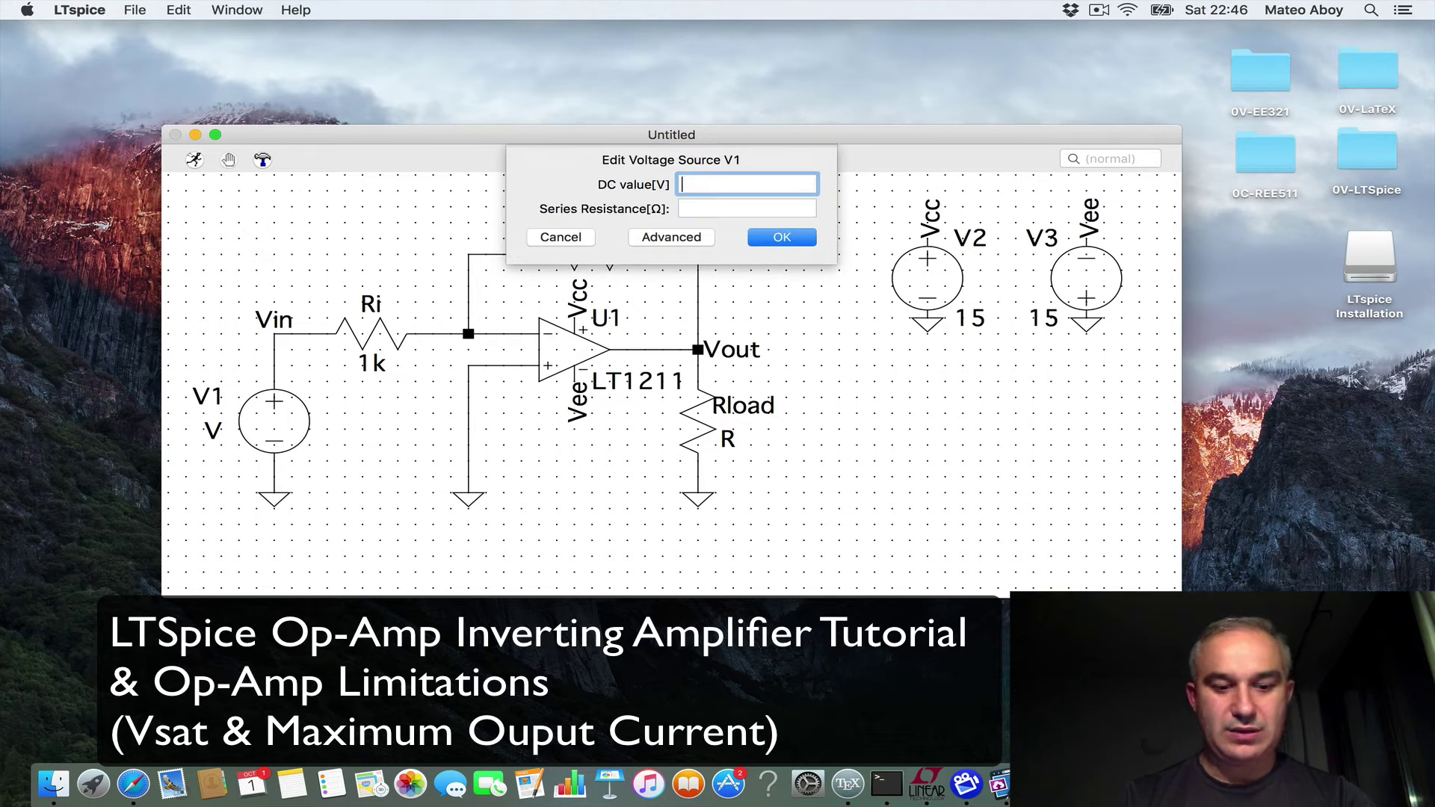
pyautogui.press('Return')
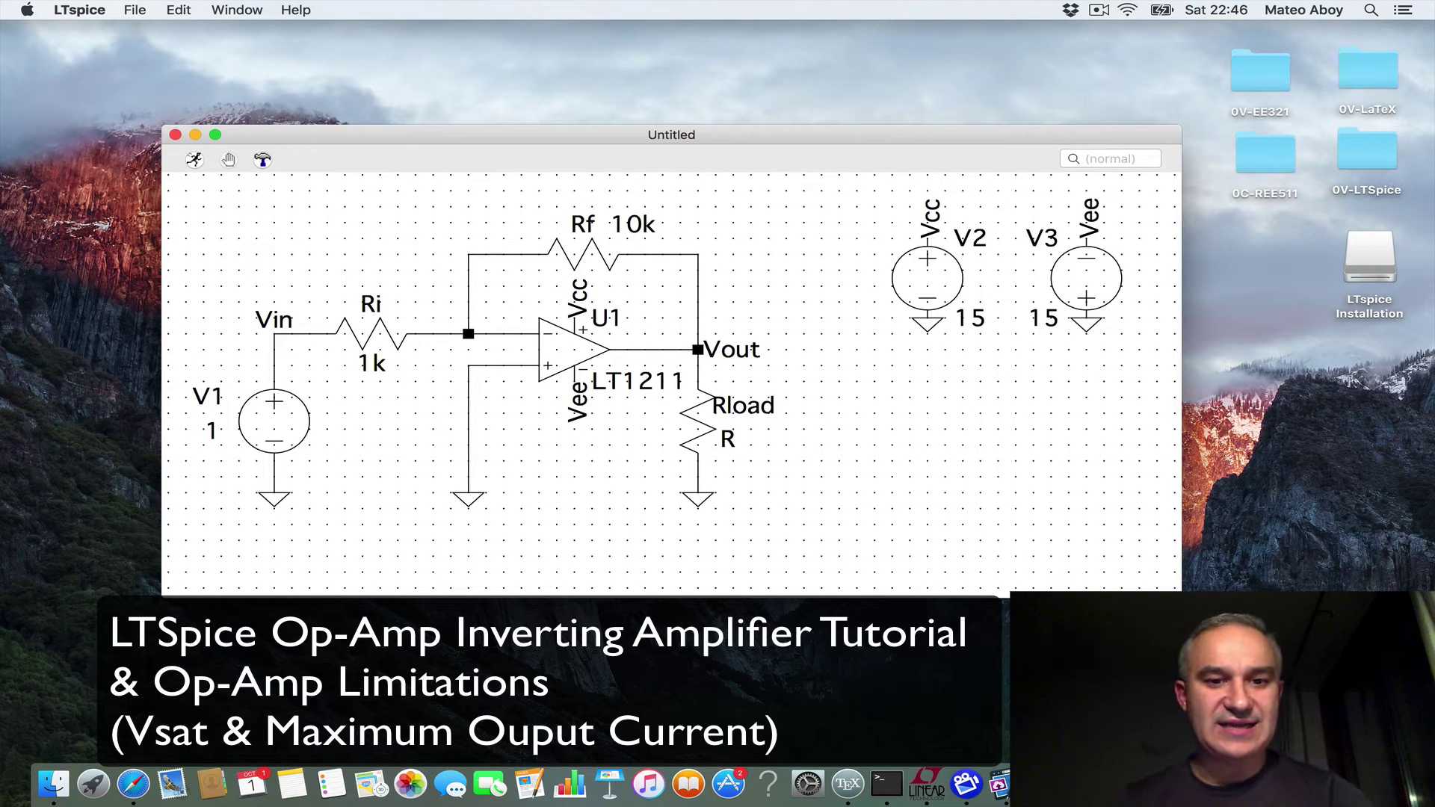
pyautogui.rightClick(558, 461)
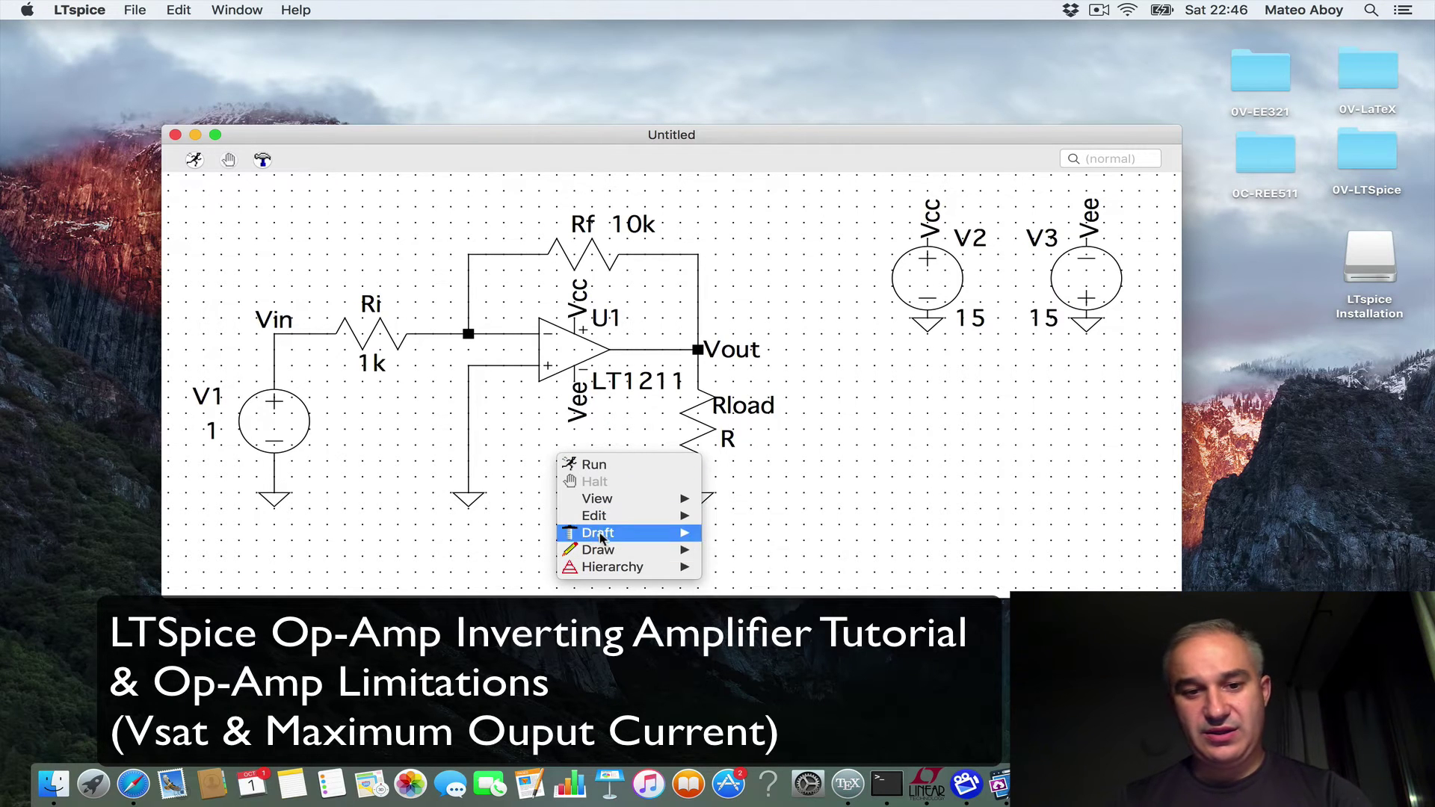
# Place a .tran 10m SPICE directive below the circuit and run the simulation.
pyautogui.moveTo(606, 521)
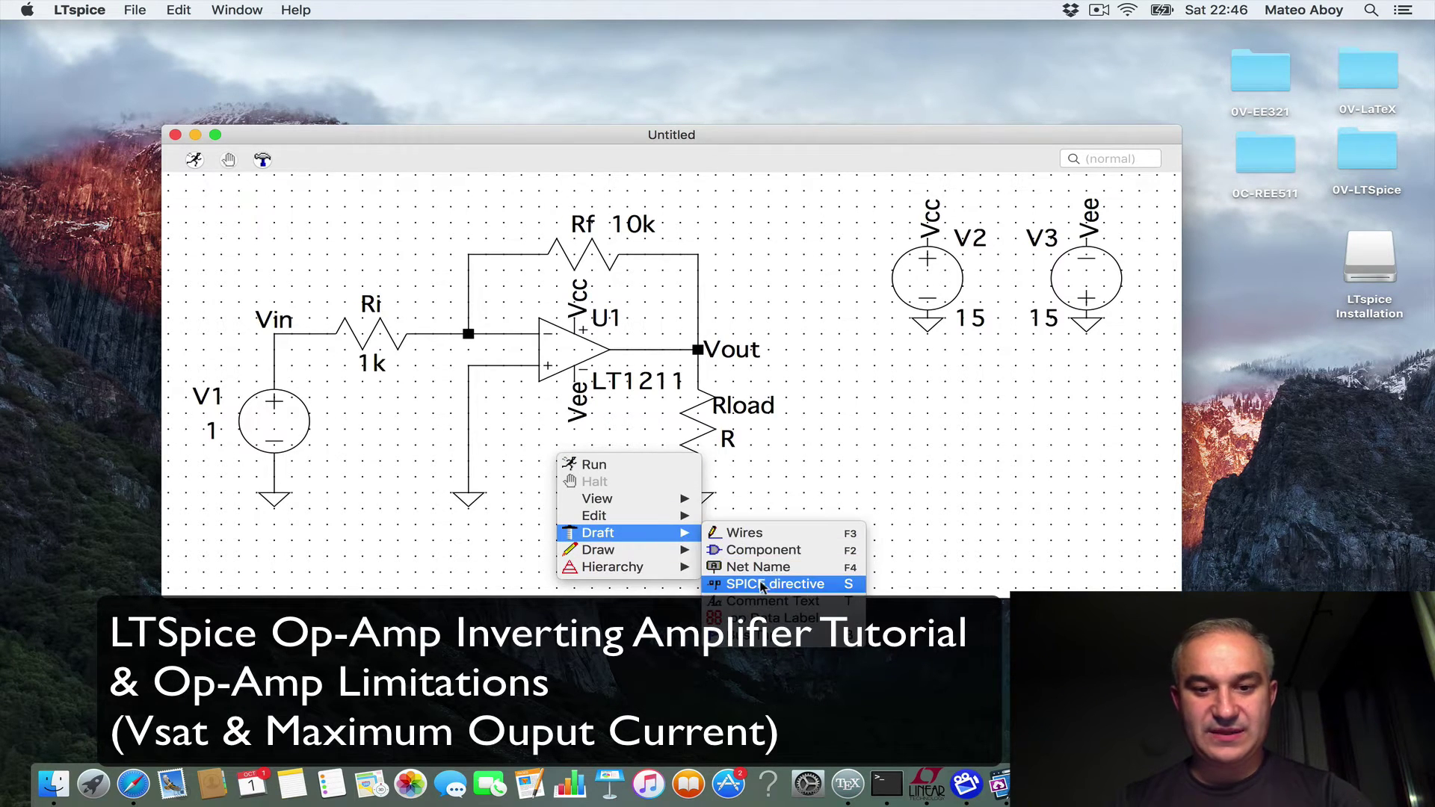
pyautogui.click(762, 586)
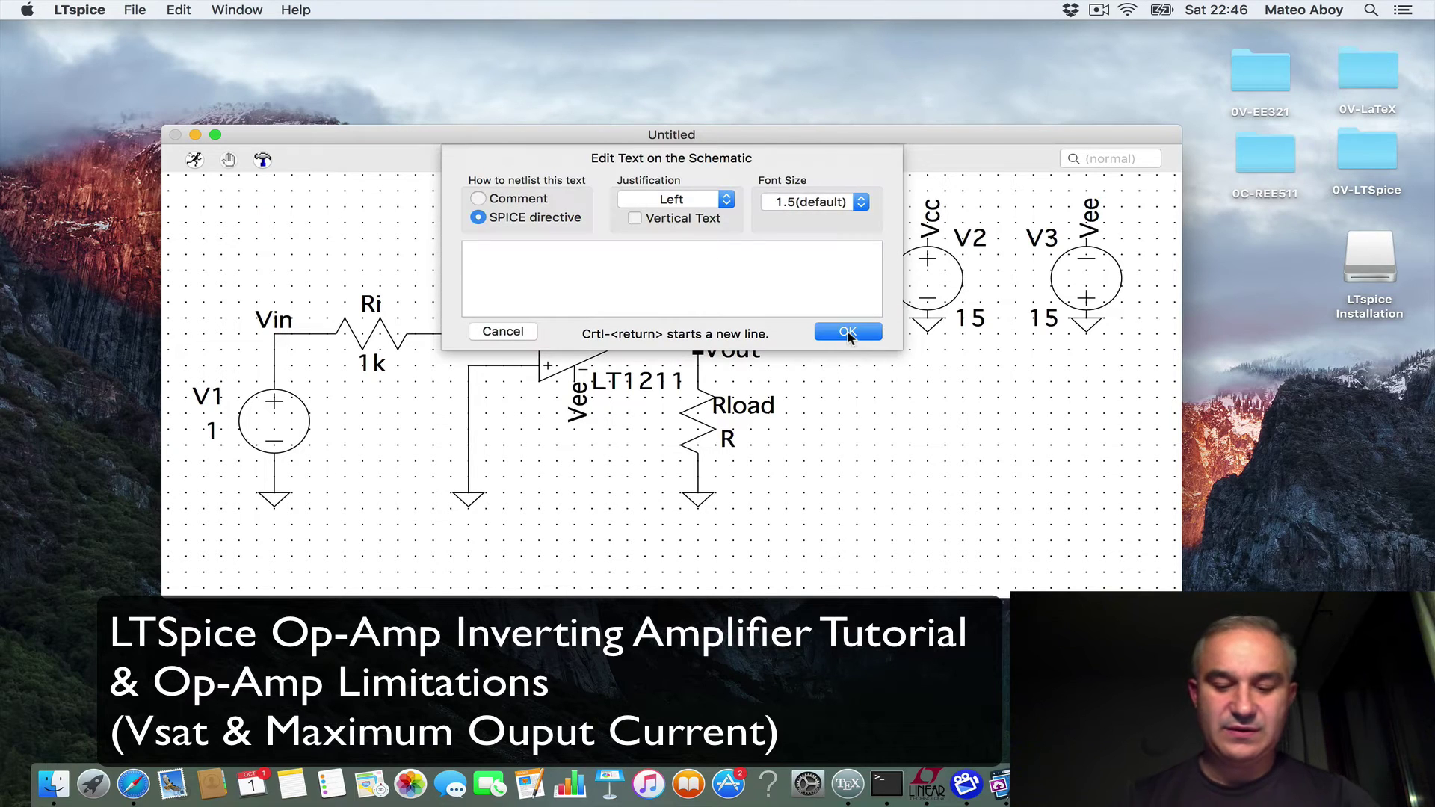
pyautogui.write('.tran')
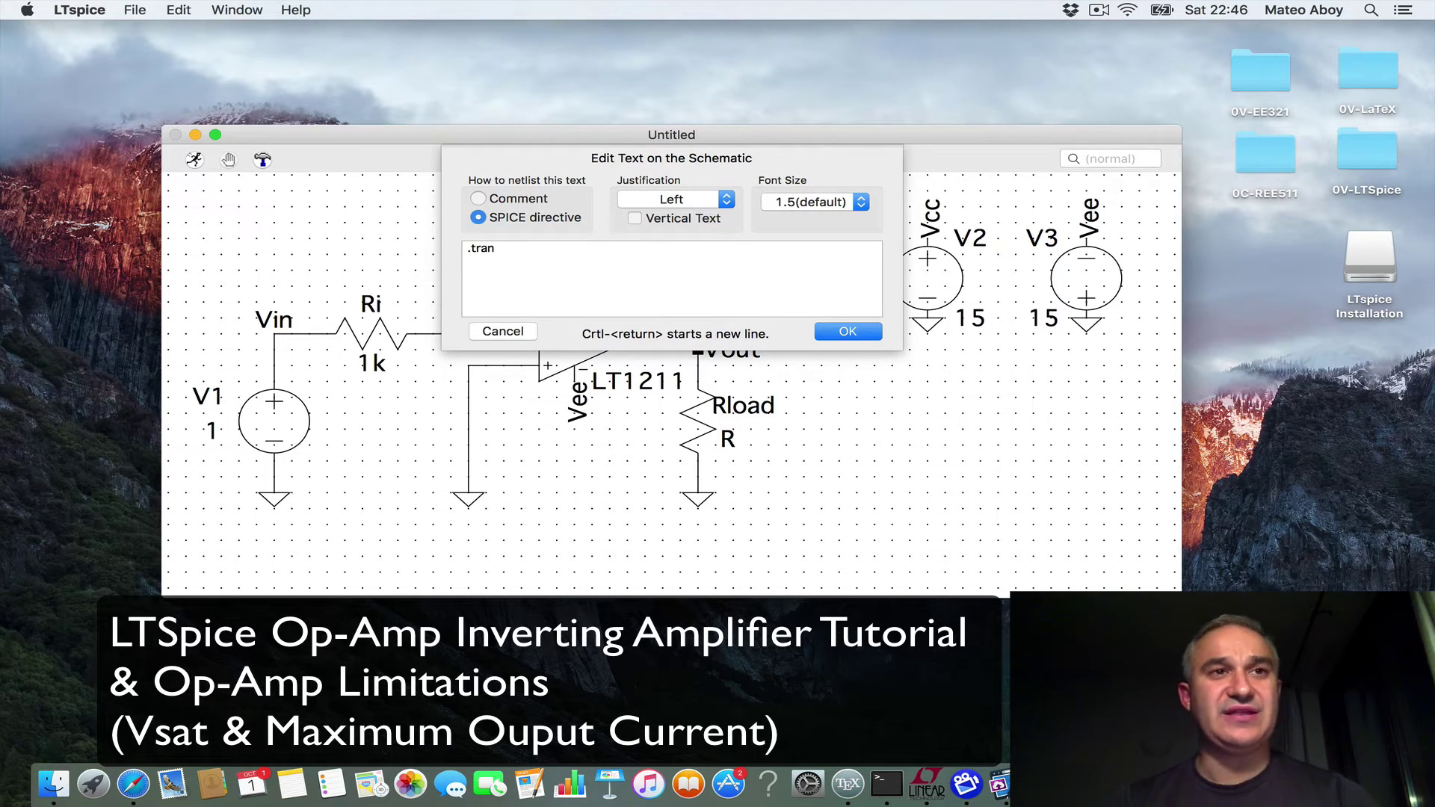
pyautogui.write(' 10m')
pyautogui.press('Return')
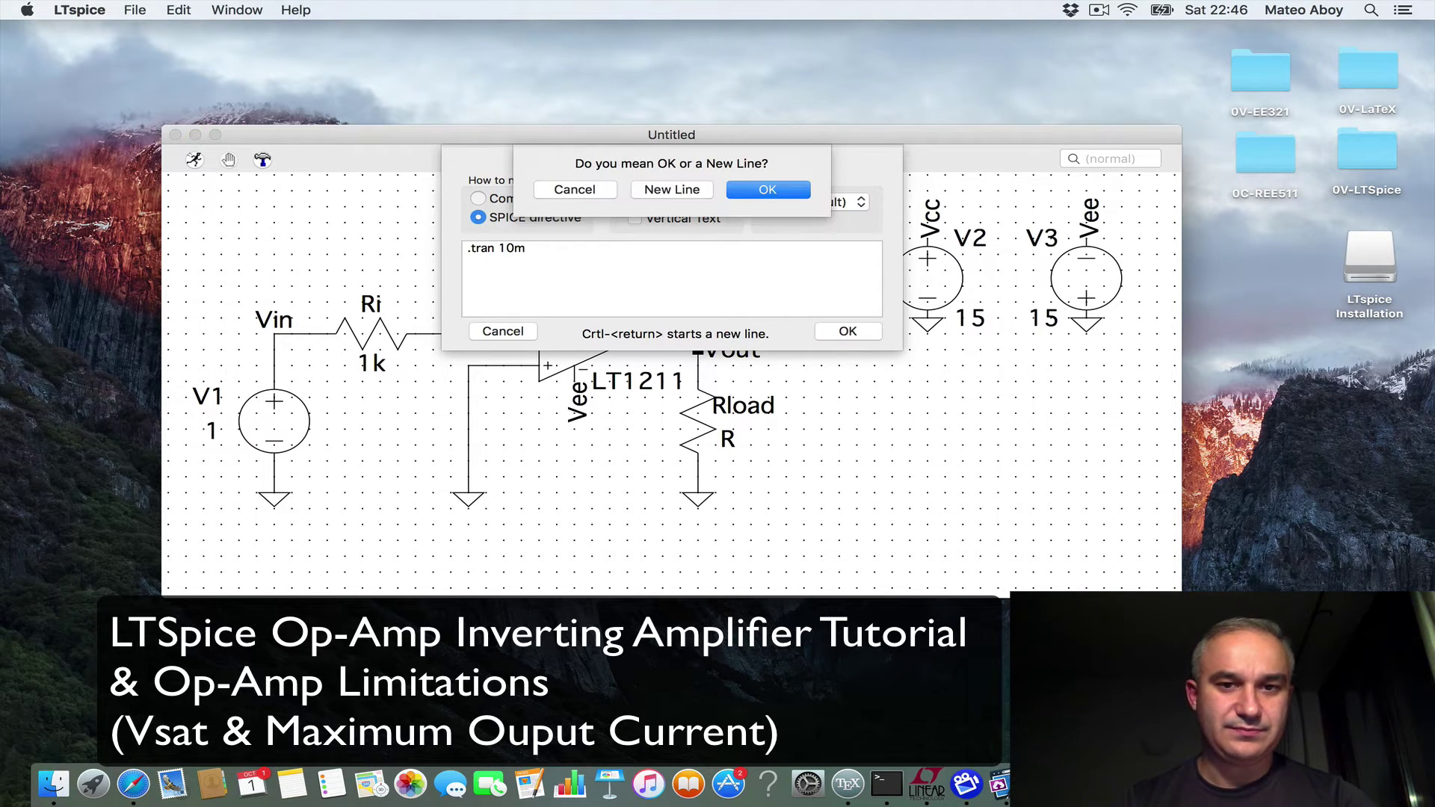
pyautogui.click(774, 193)
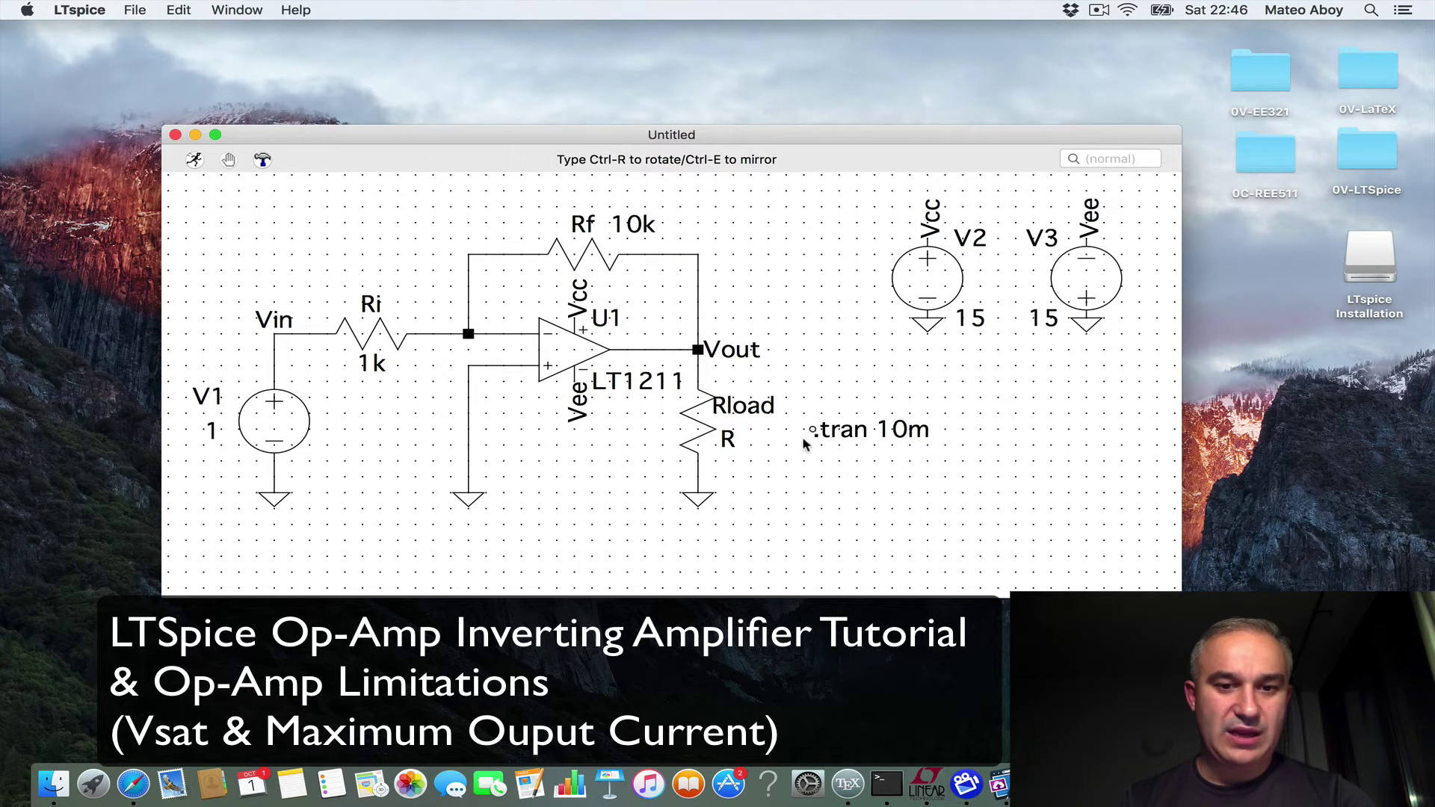
pyautogui.click(445, 555)
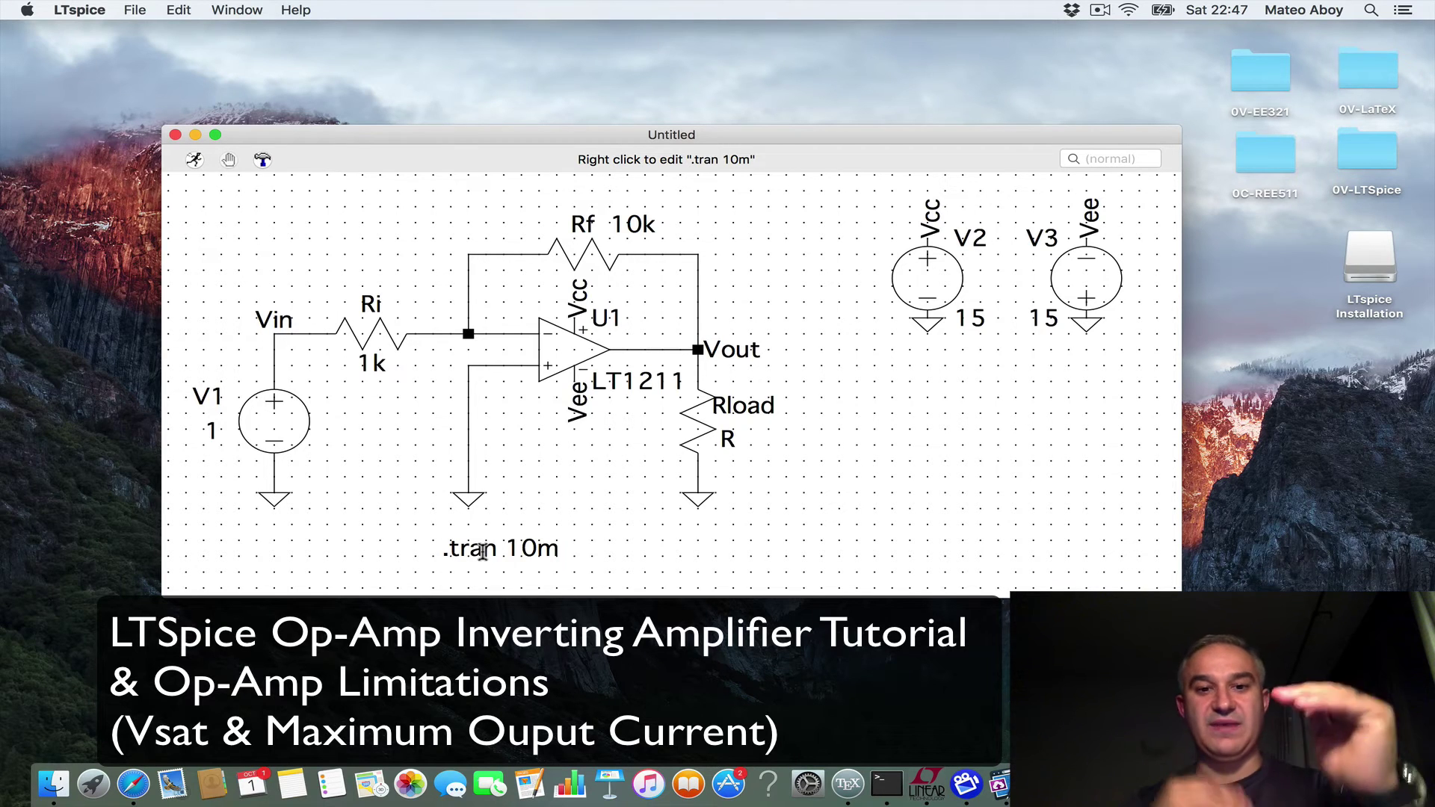
pyautogui.click(195, 160)
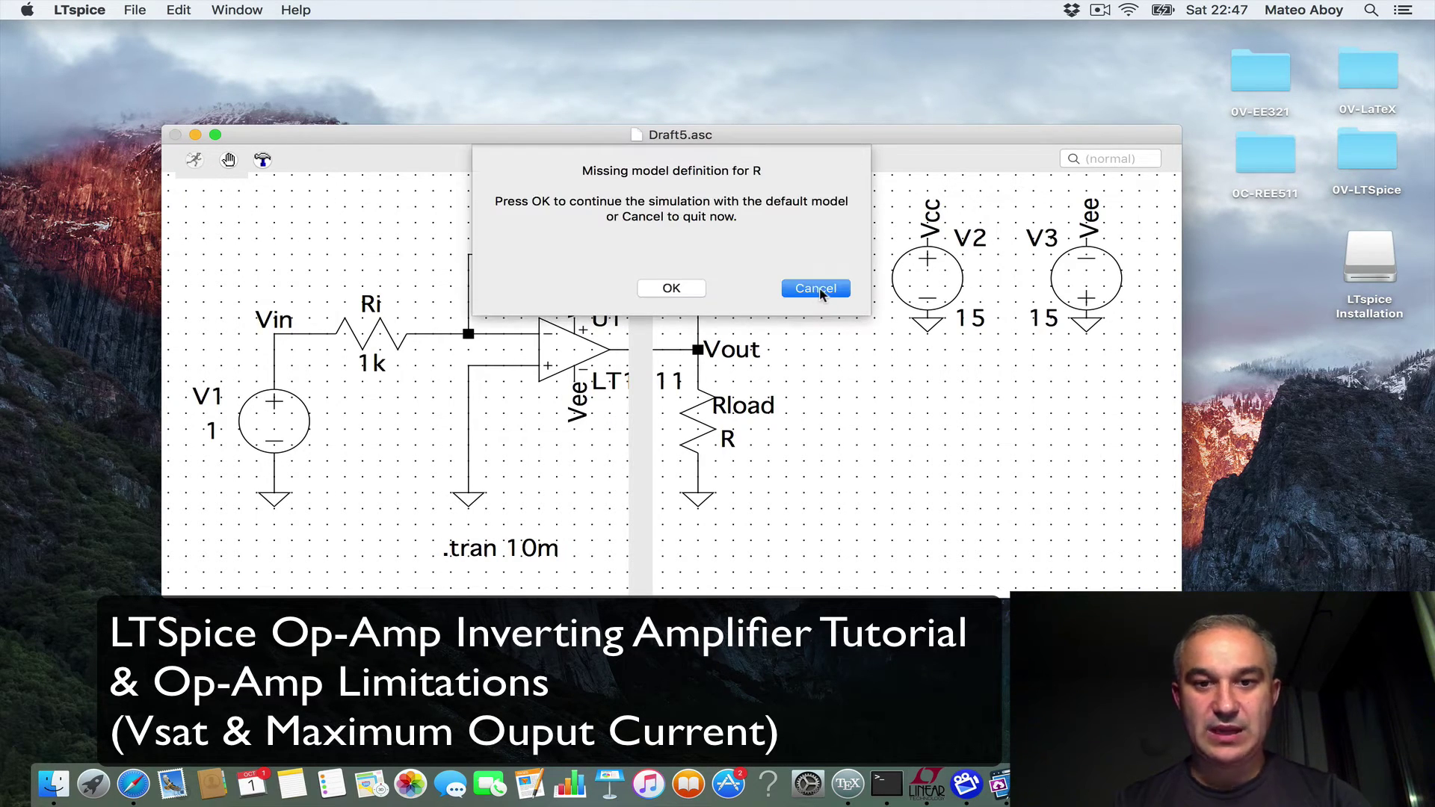
# Dismiss the missing-model and Rload warnings, then set Rload's value from R to 10k.
pyautogui.click(699, 288)
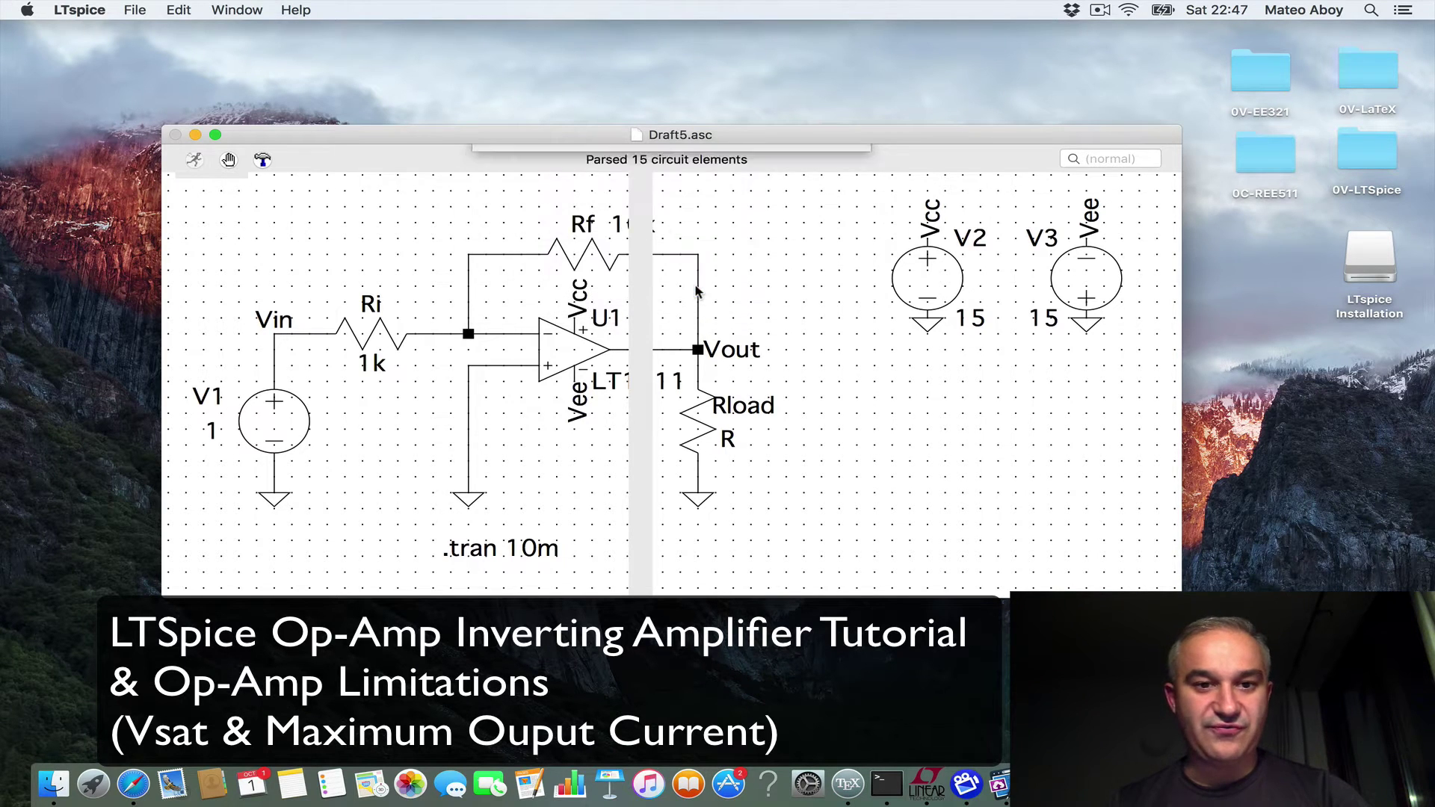
pyautogui.click(683, 281)
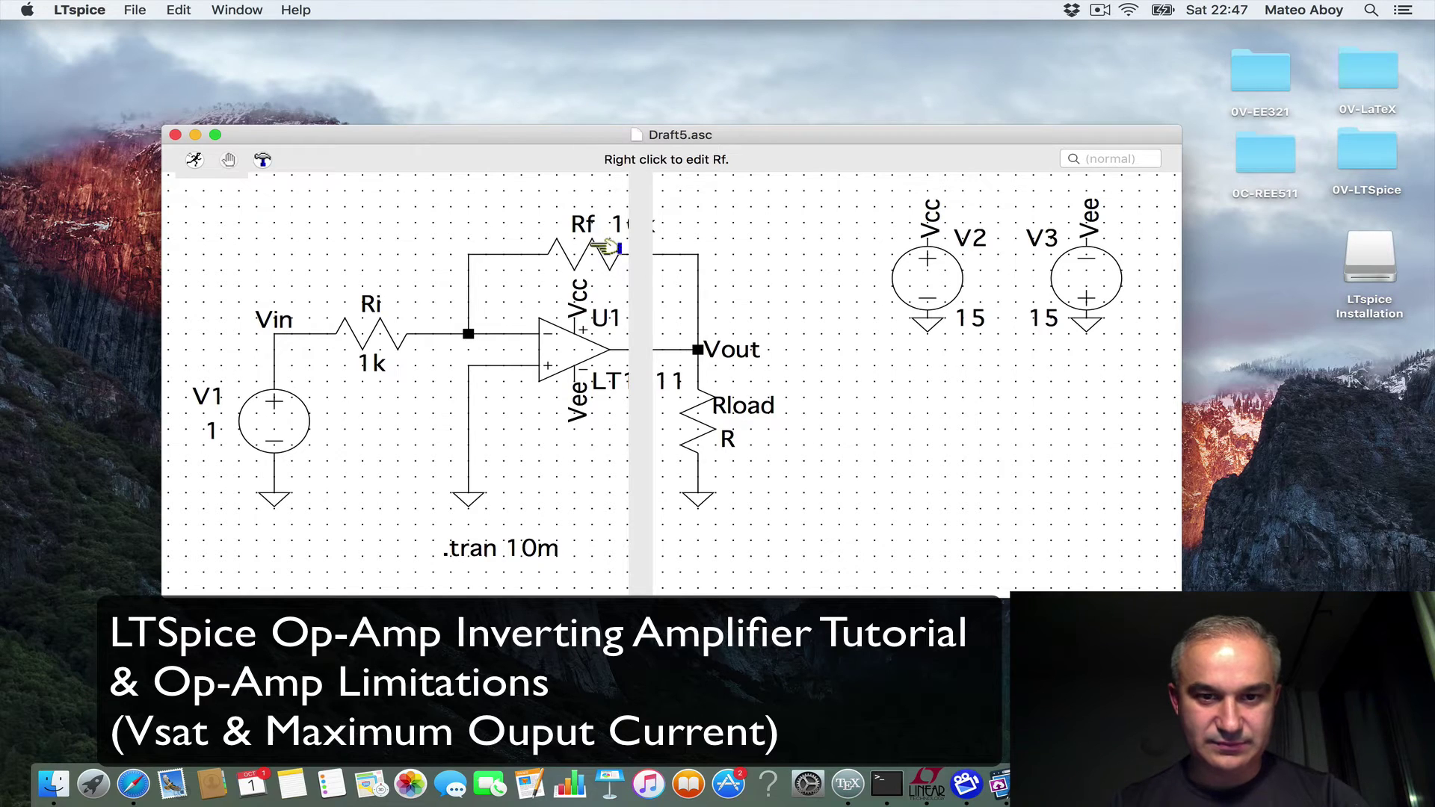
pyautogui.rightClick(723, 440)
pyautogui.write('10k')
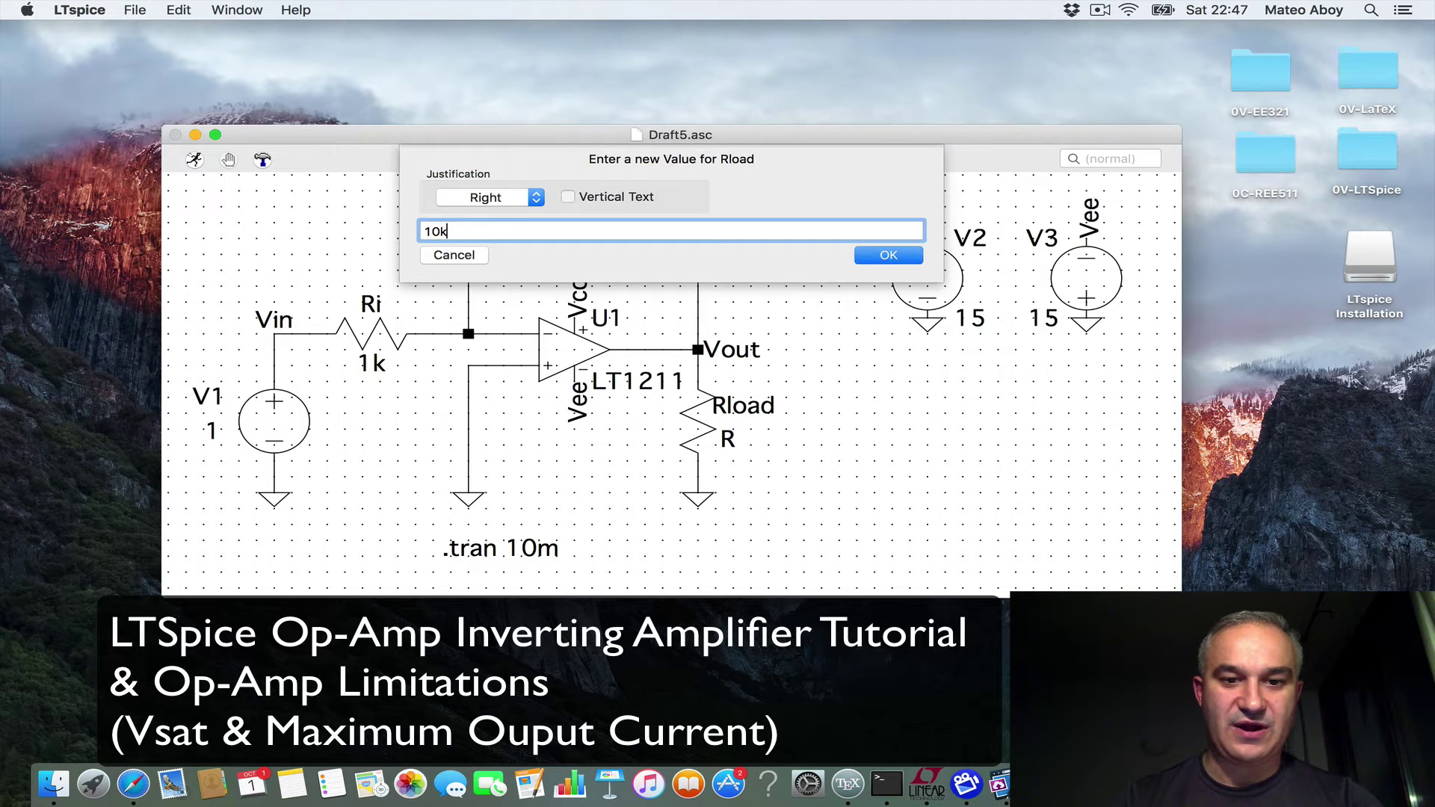
pyautogui.press('Return')
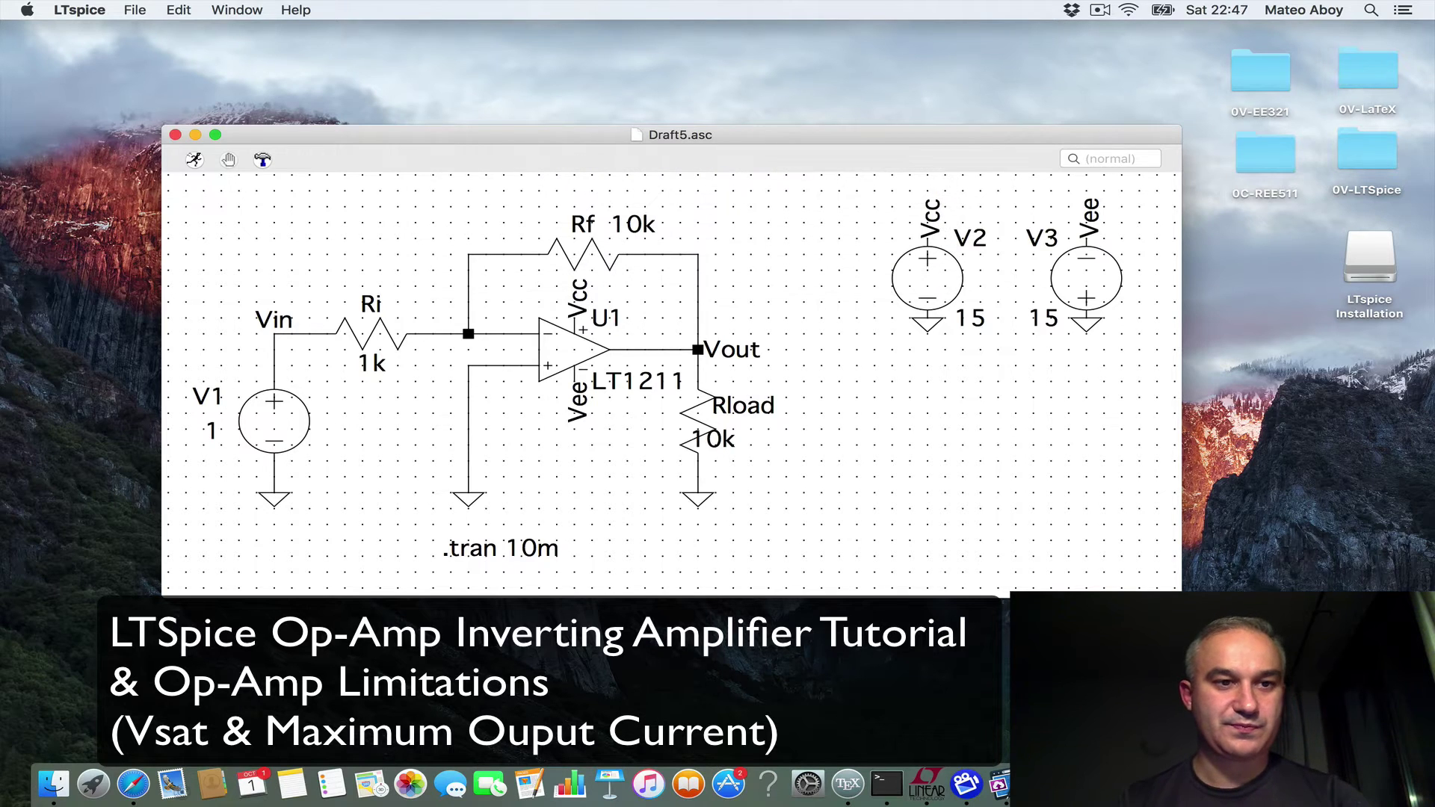
# Rerun the simulation and arrange the Draft5.asc and Draft5.raw windows side by side.
pyautogui.click(194, 159)
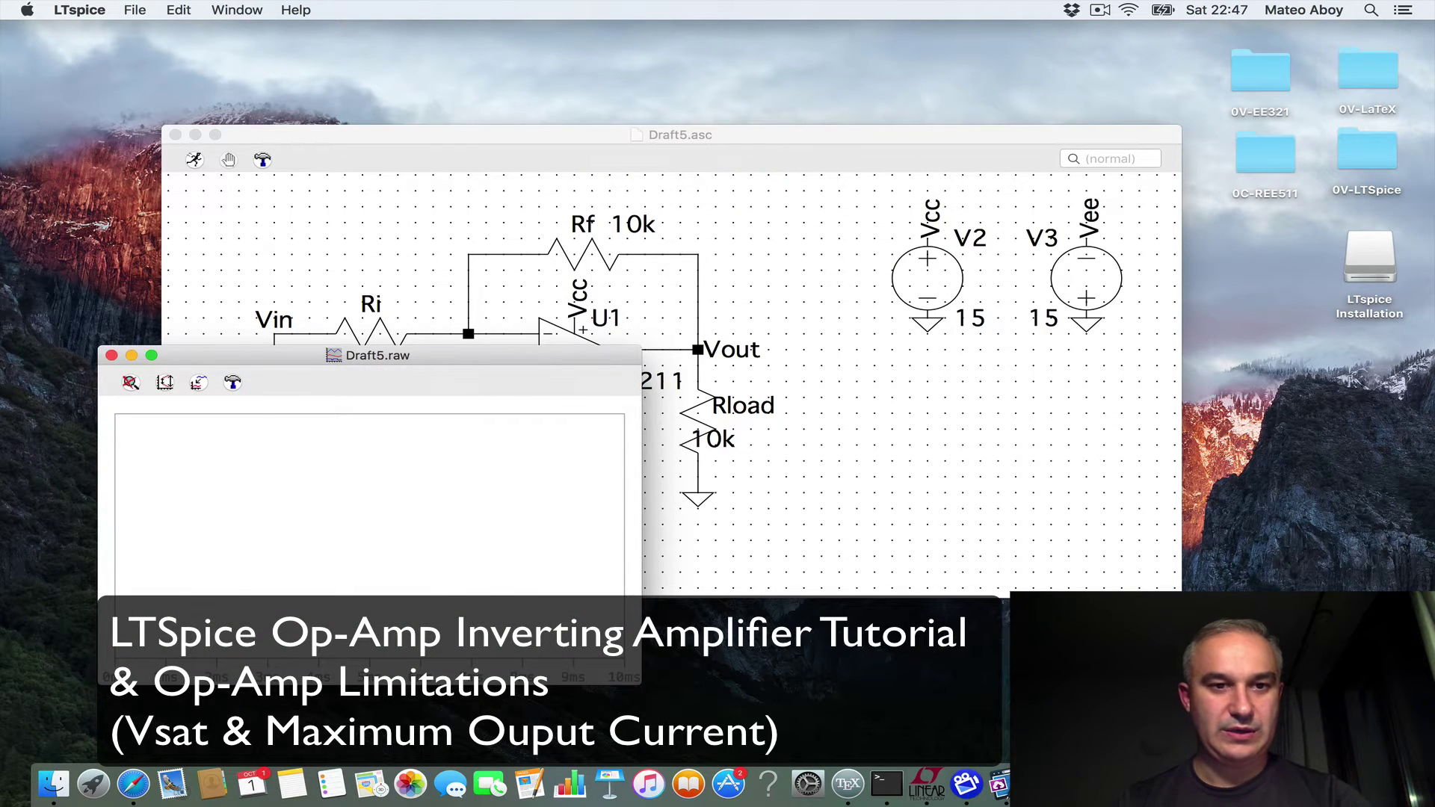
pyautogui.click(823, 135)
pyautogui.moveTo(822, 134); pyautogui.dragTo(758, 126)
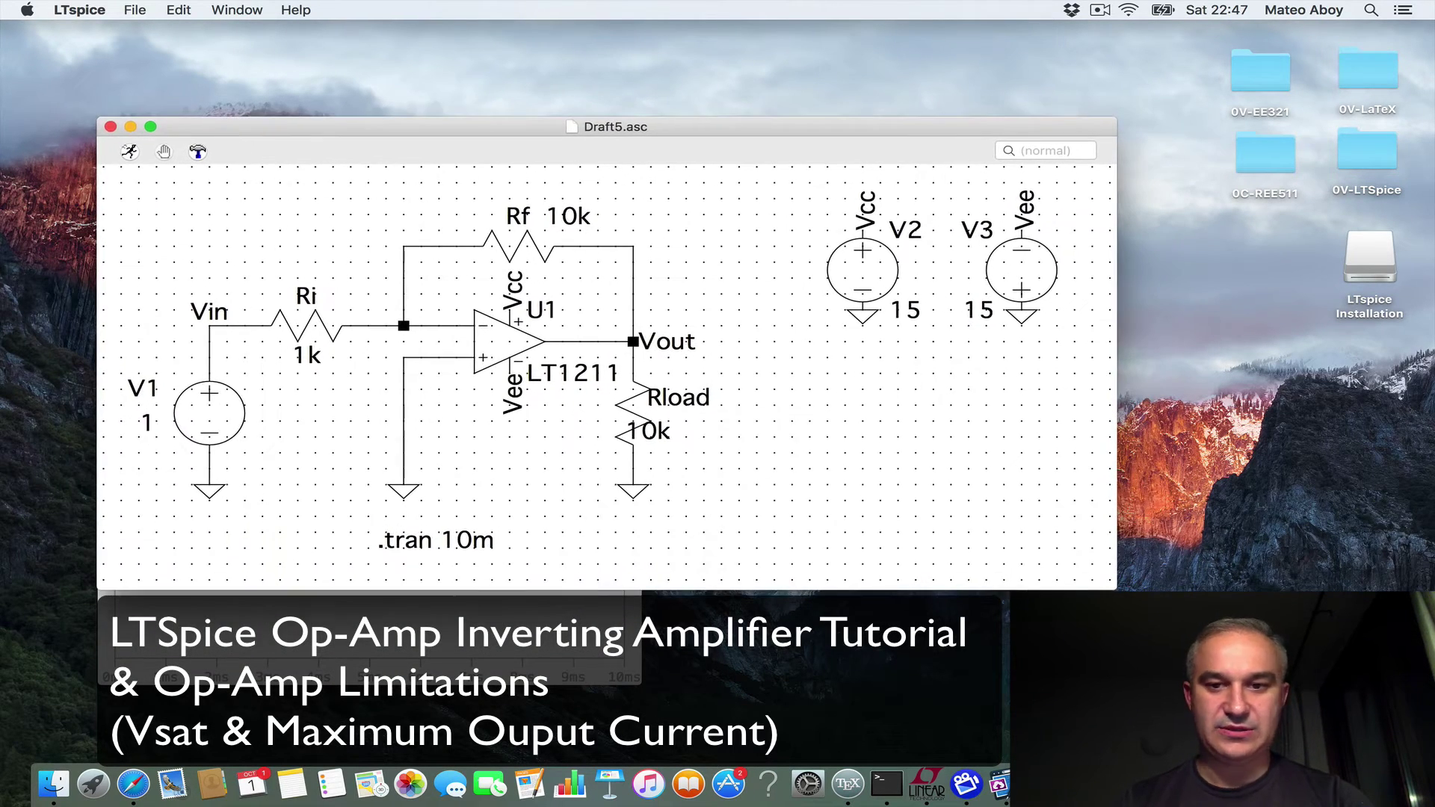
pyautogui.moveTo(1117, 374); pyautogui.dragTo(1013, 374)
pyautogui.click(373, 594)
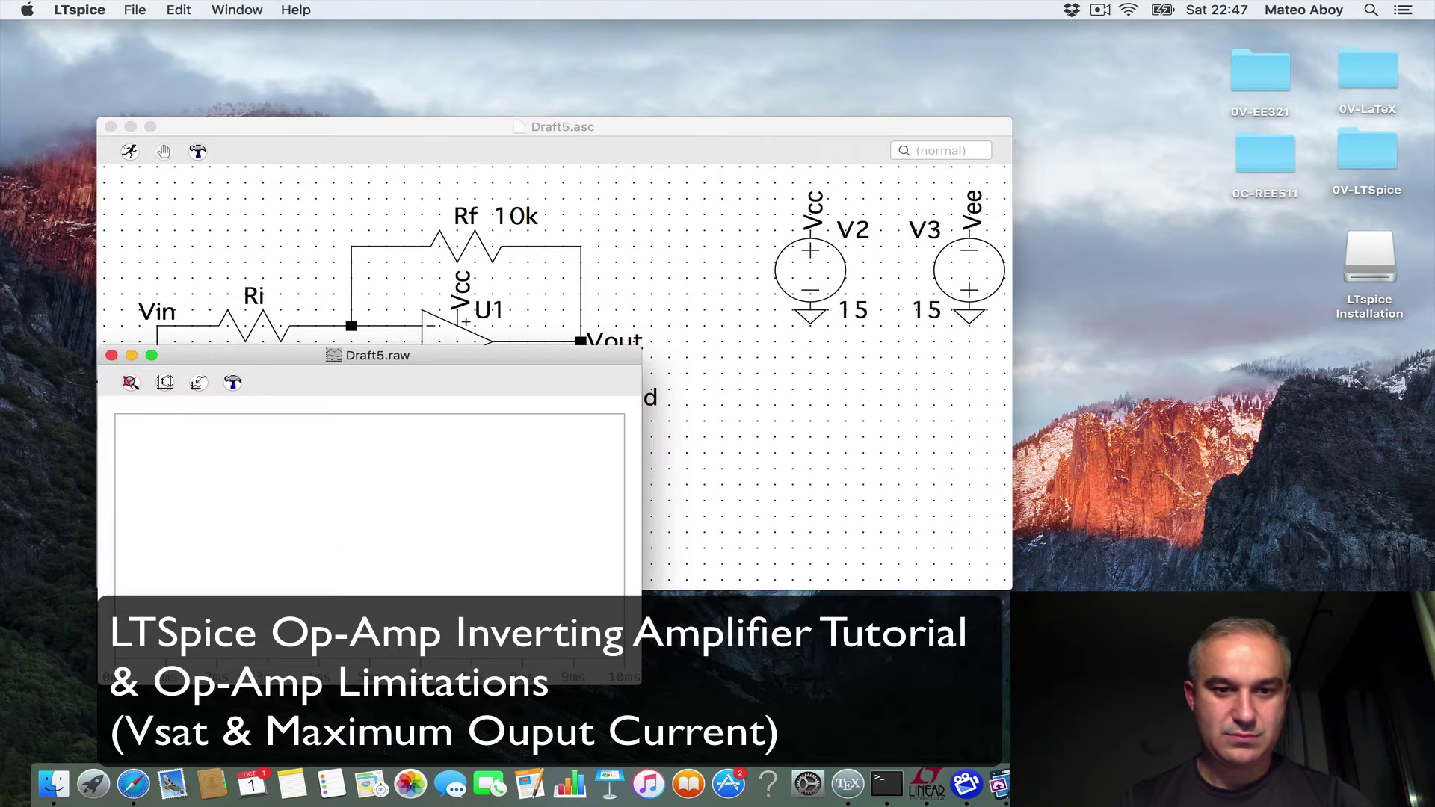
pyautogui.moveTo(448, 352); pyautogui.dragTo(1089, 127)
pyautogui.moveTo(1296, 455); pyautogui.dragTo(1364, 587)
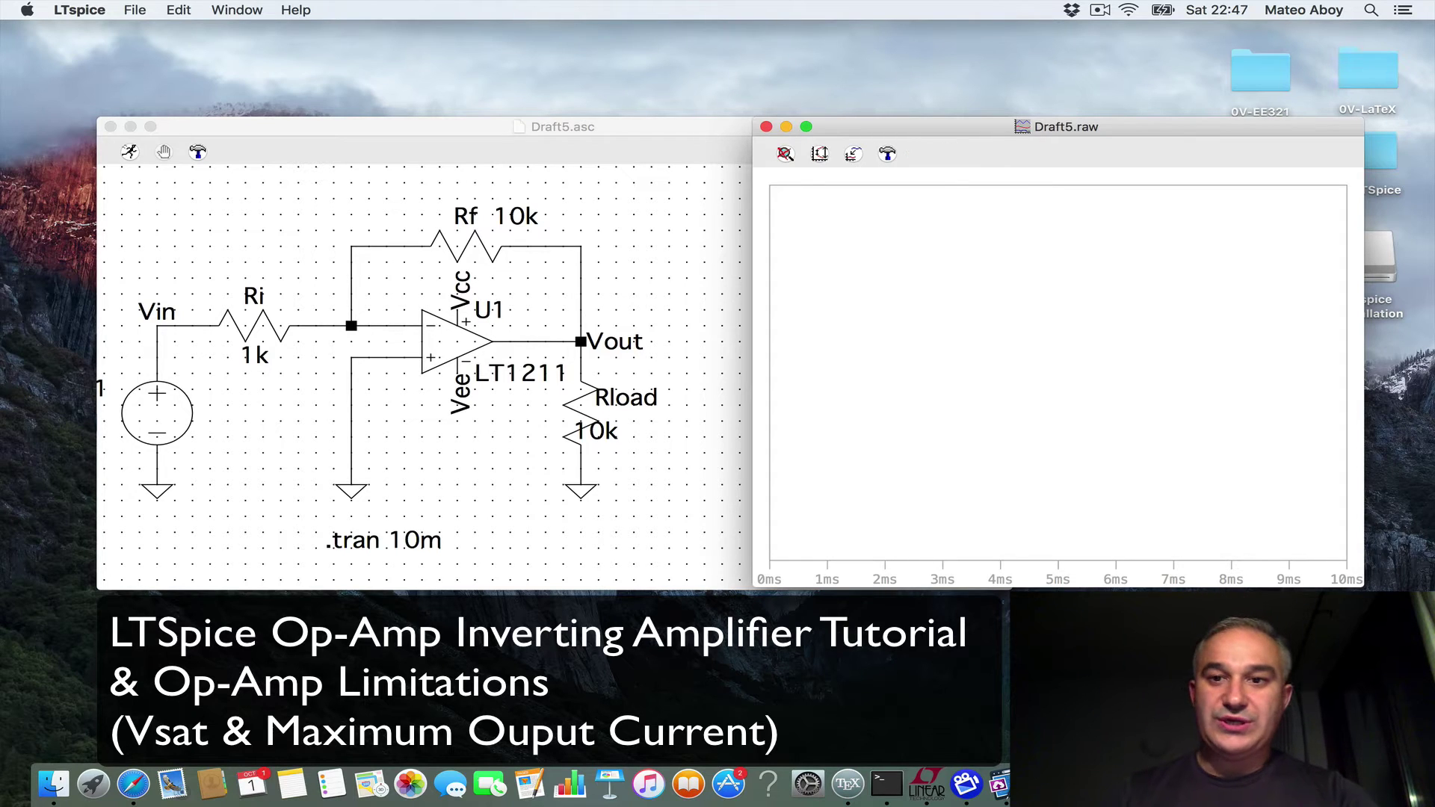
pyautogui.moveTo(935, 126); pyautogui.dragTo(896, 126)
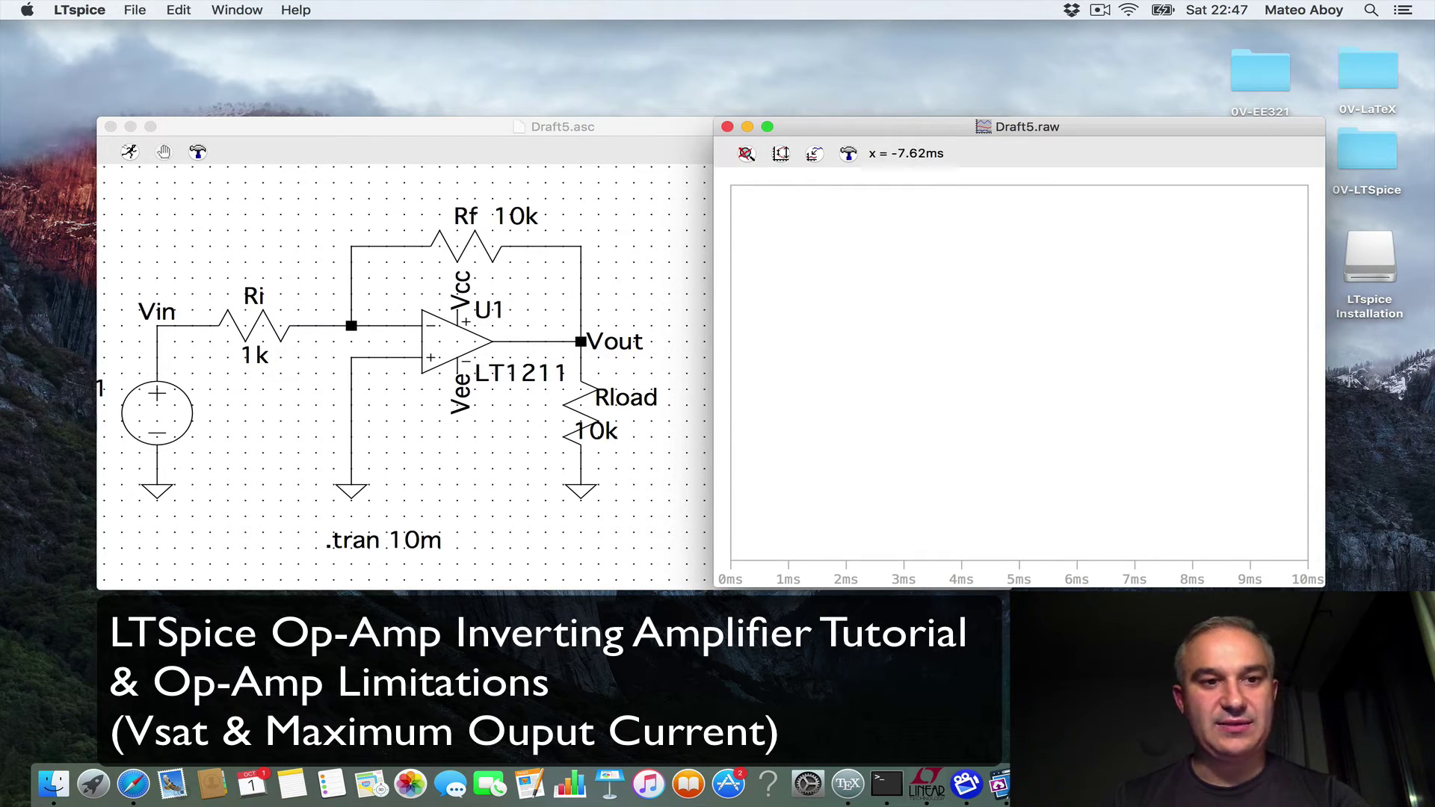
# Probe the Vin and Vout nets to plot V(vin) and V(vout).
pyautogui.press('super+grave')
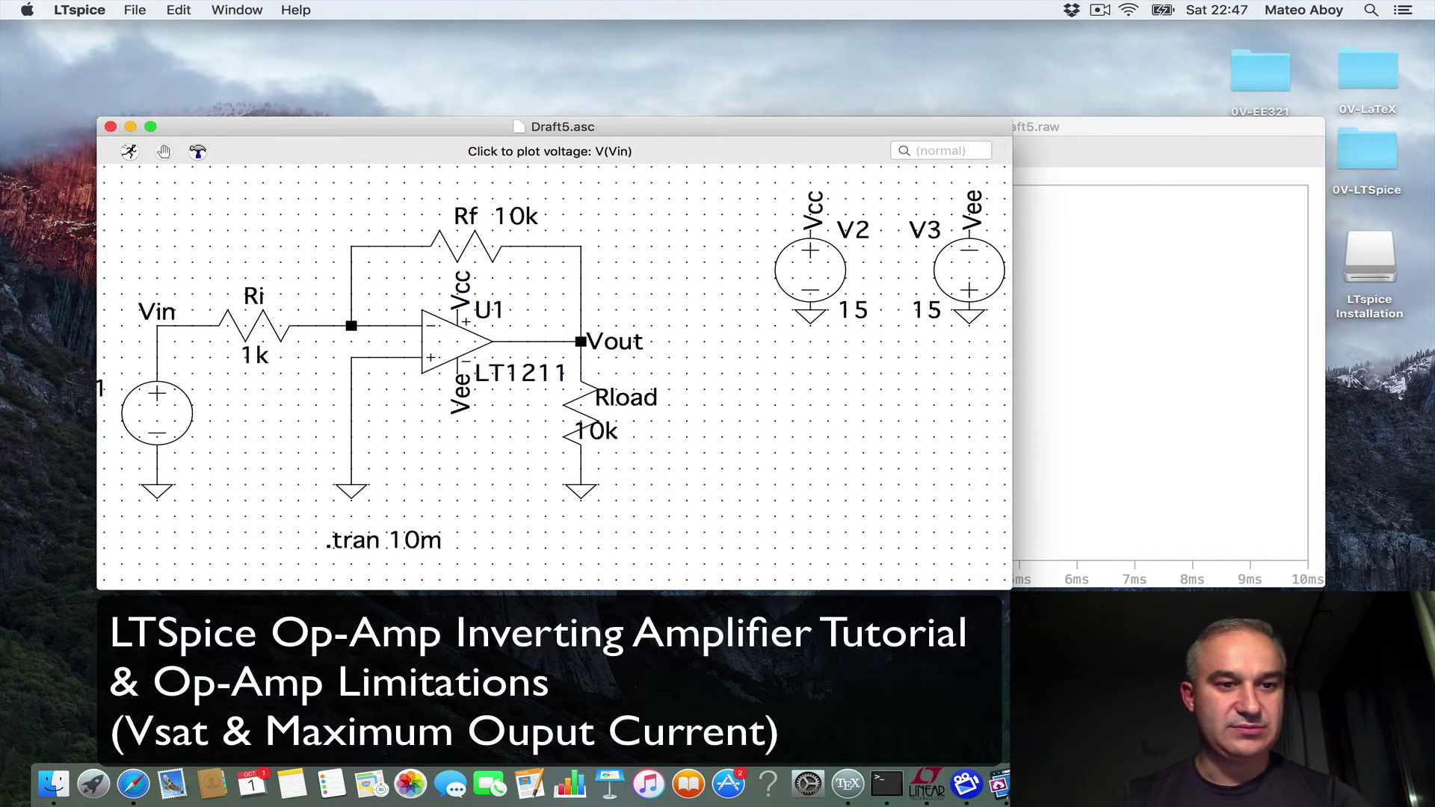
pyautogui.click(187, 326)
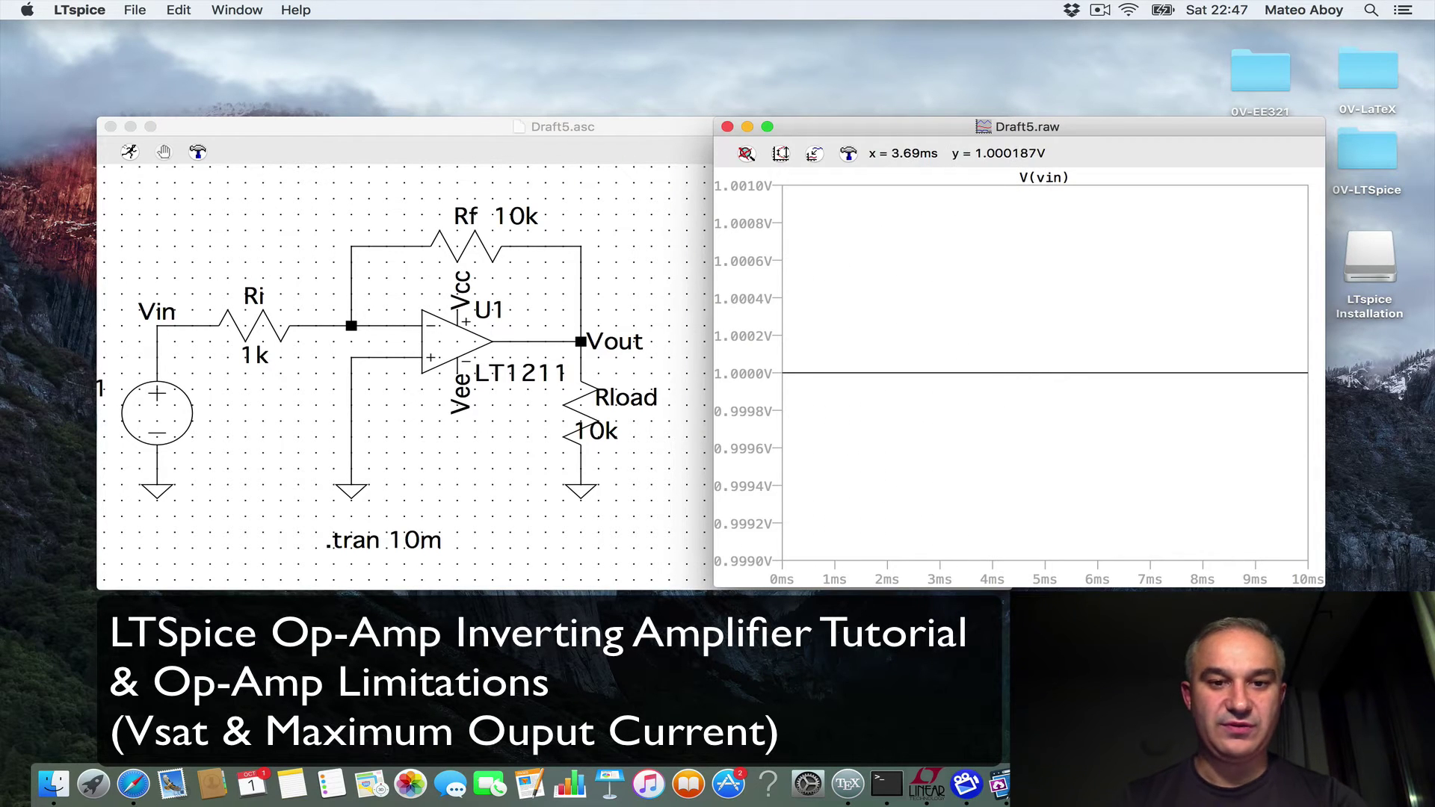
pyautogui.click(636, 449)
pyautogui.click(545, 341)
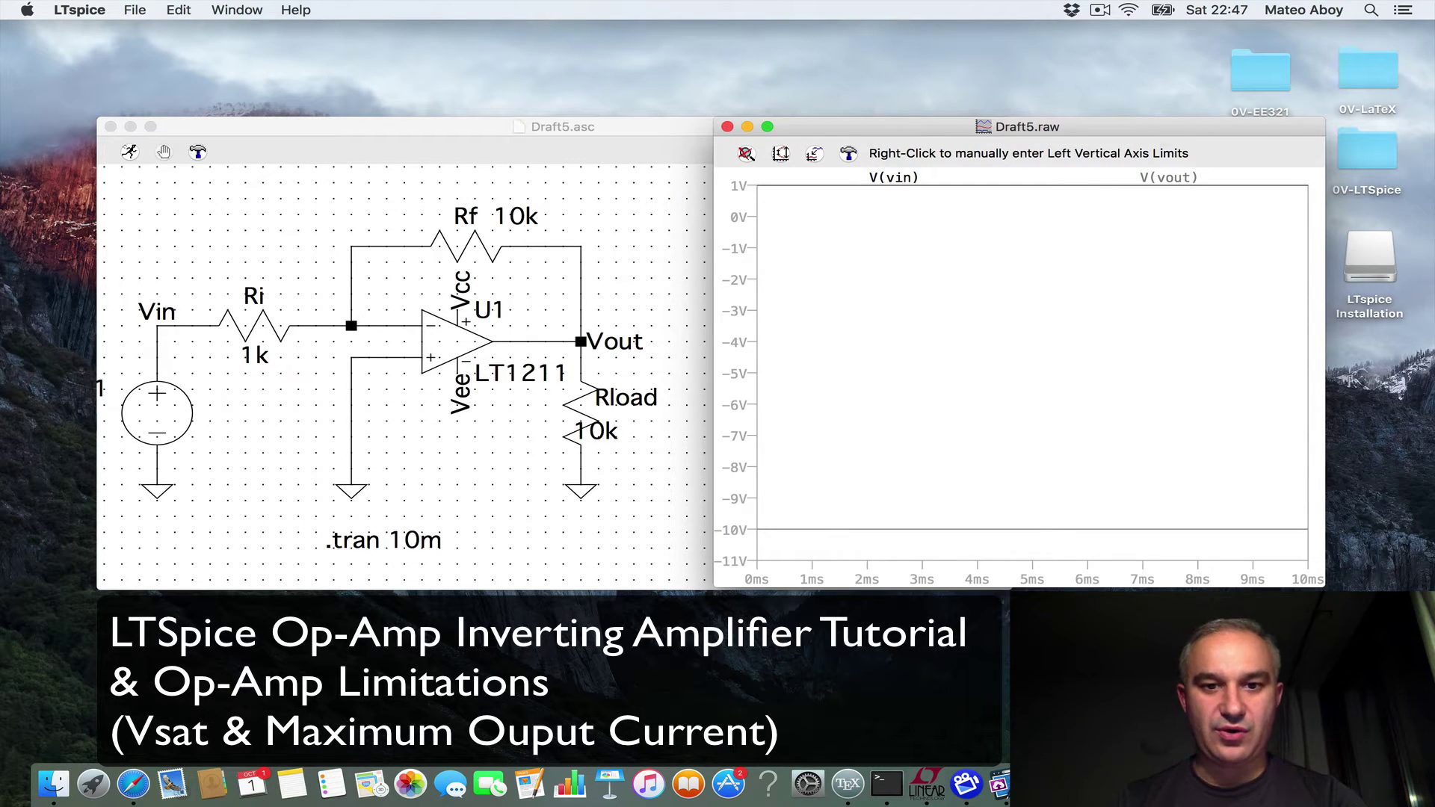
# Set the vertical axis manual limits to Top 15 and Bottom -15.
pyautogui.rightClick(736, 336)
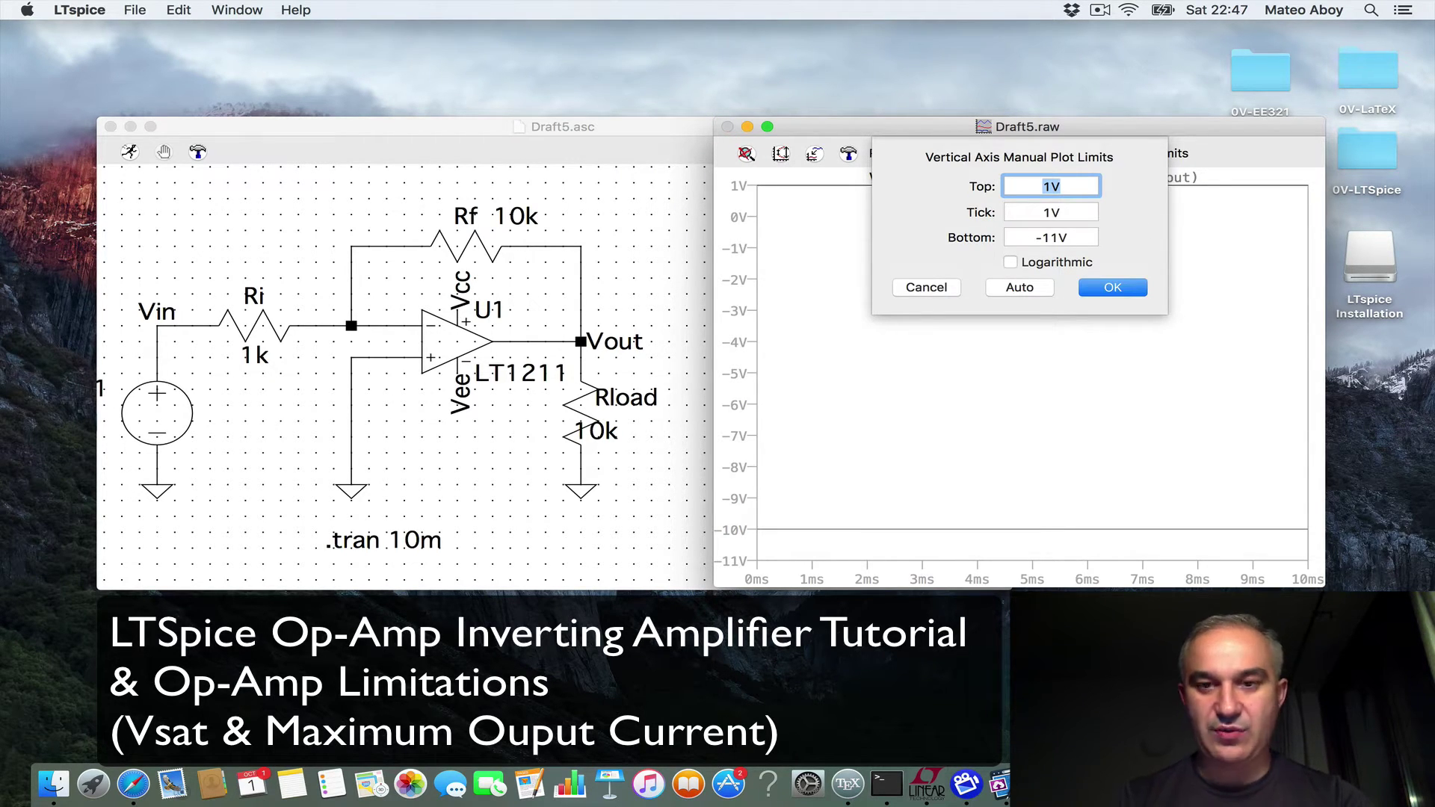
pyautogui.write('15')
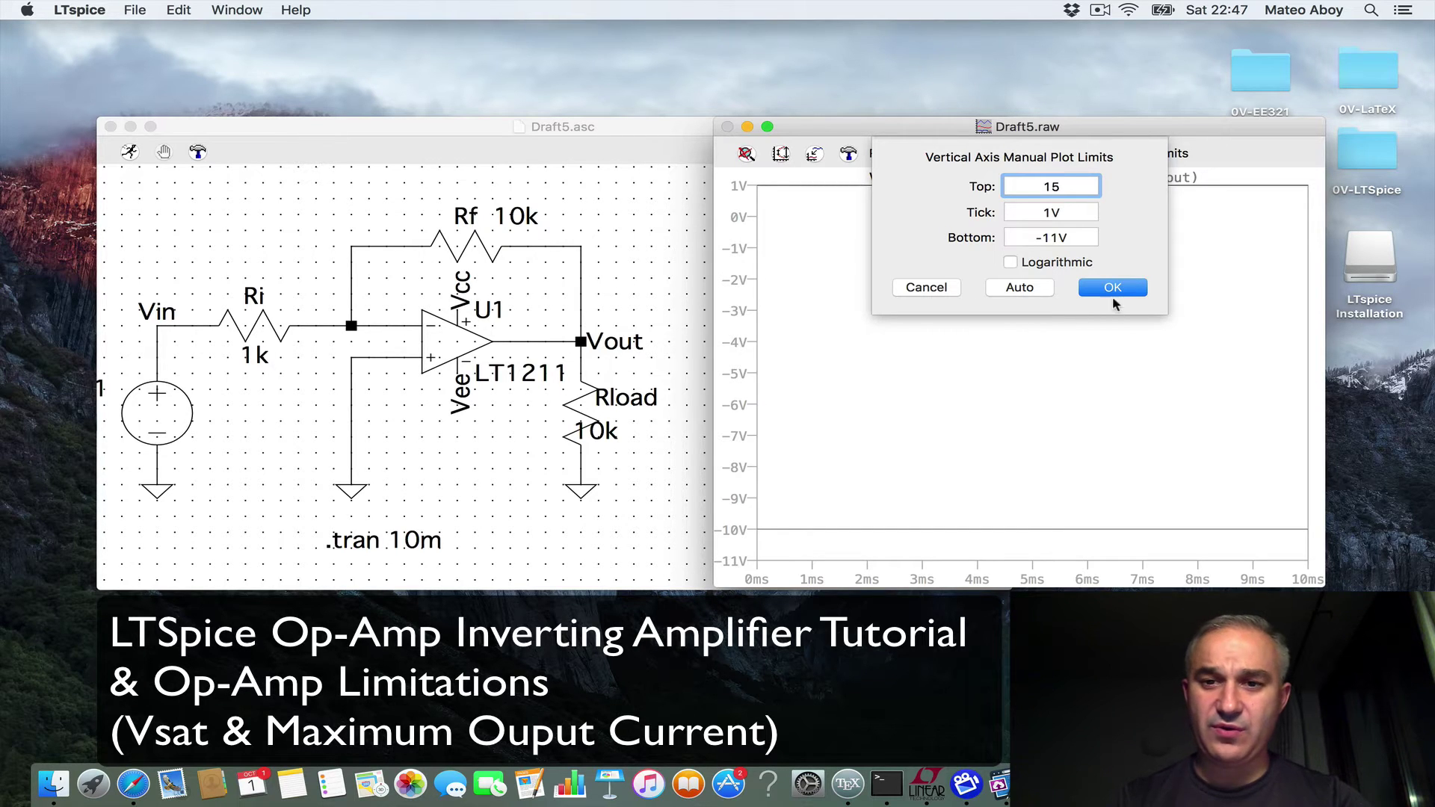
pyautogui.click(1057, 238)
pyautogui.doubleClick(1056, 237)
pyautogui.write('-15')
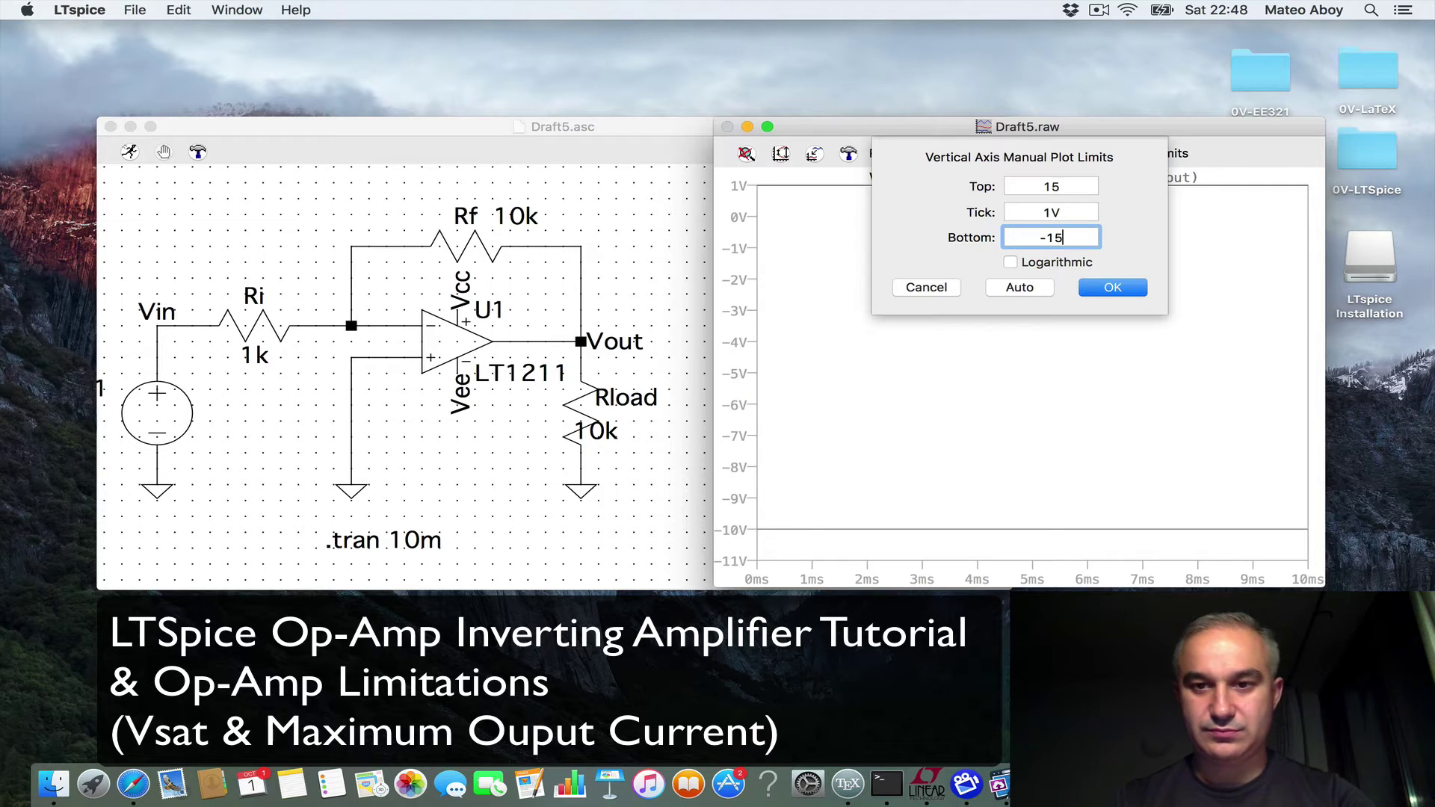
pyautogui.press('Return')
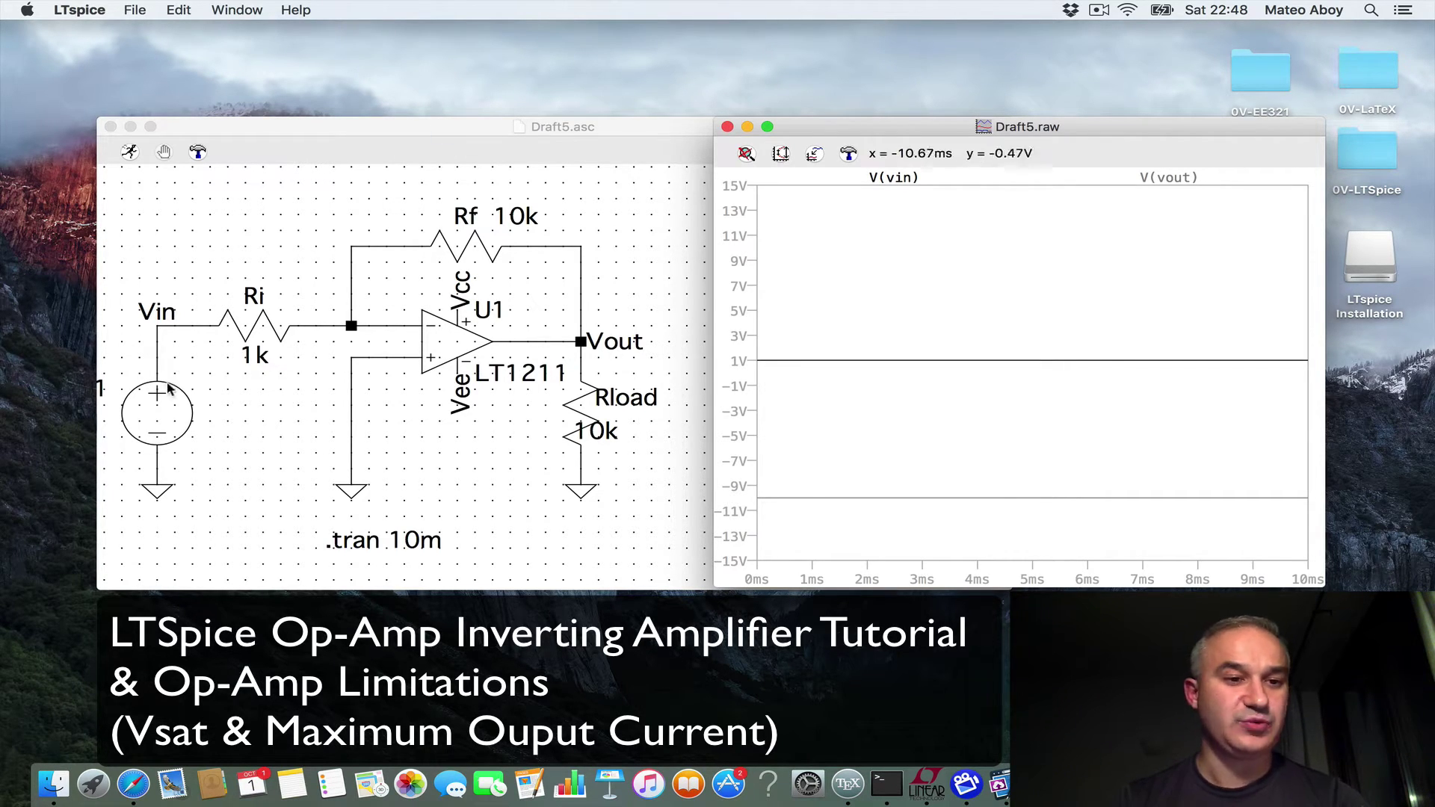
# Make V1 a SINE source with offset 0, amplitude 1, frequency 1k, then run the simulation.
pyautogui.rightClick(176, 416)
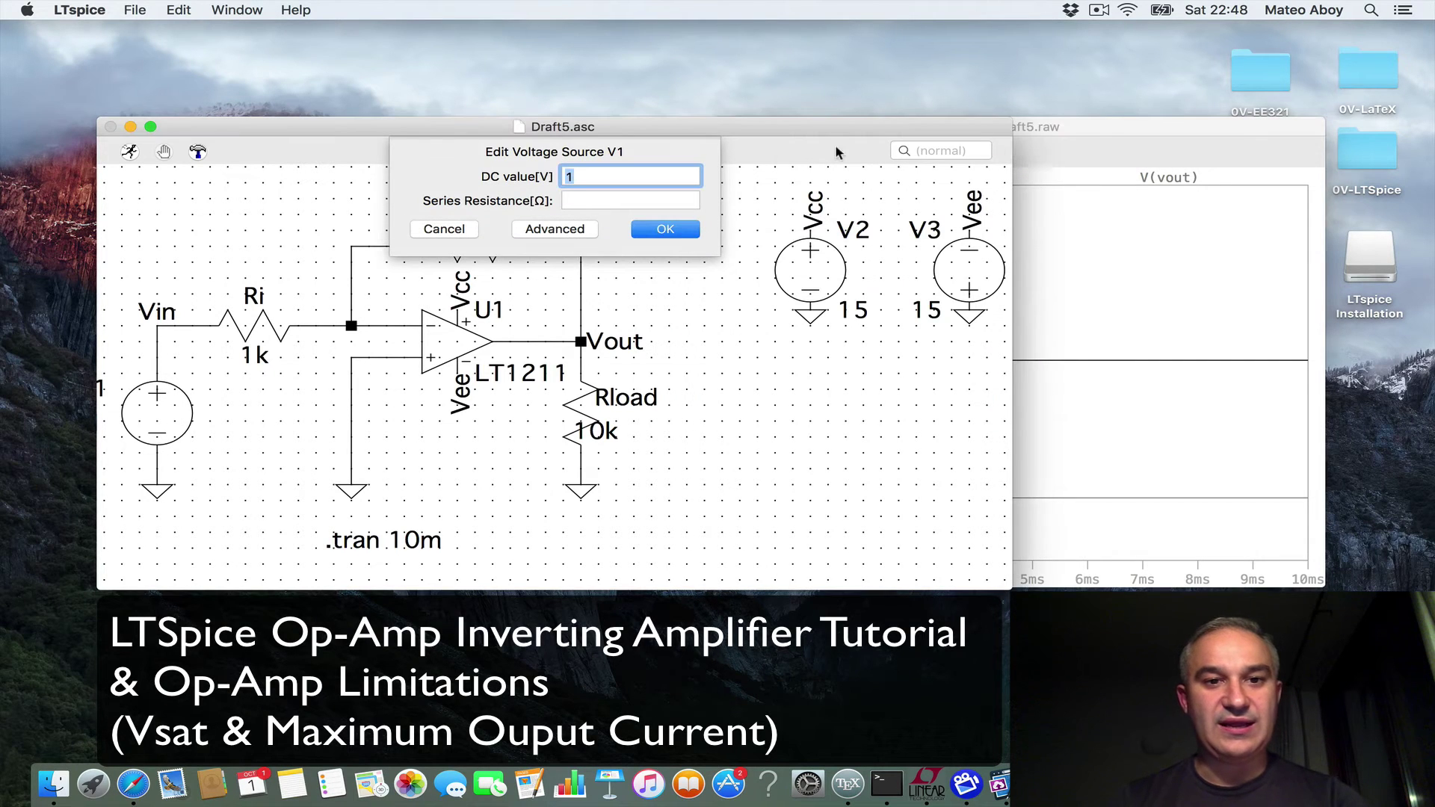
pyautogui.click(555, 229)
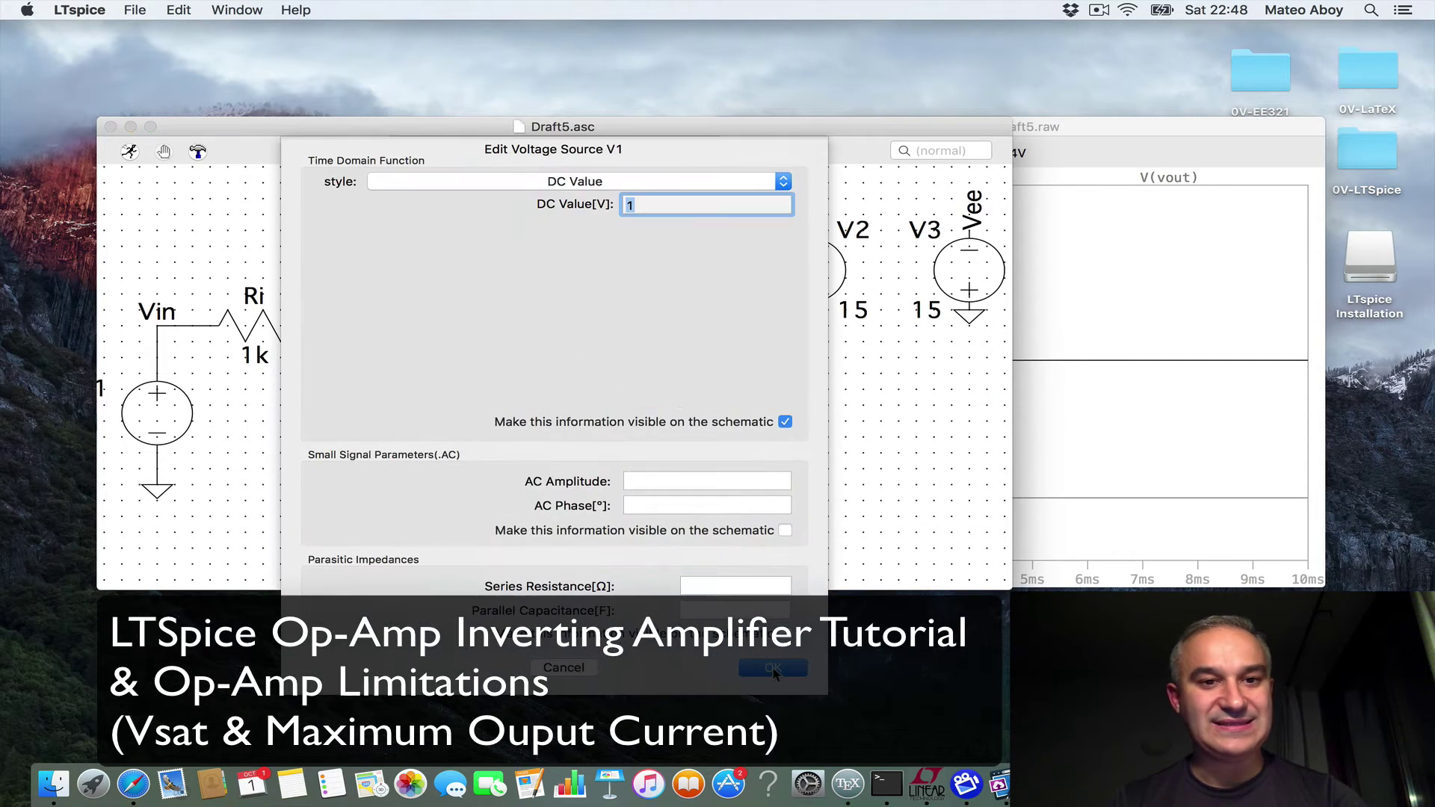
pyautogui.click(634, 181)
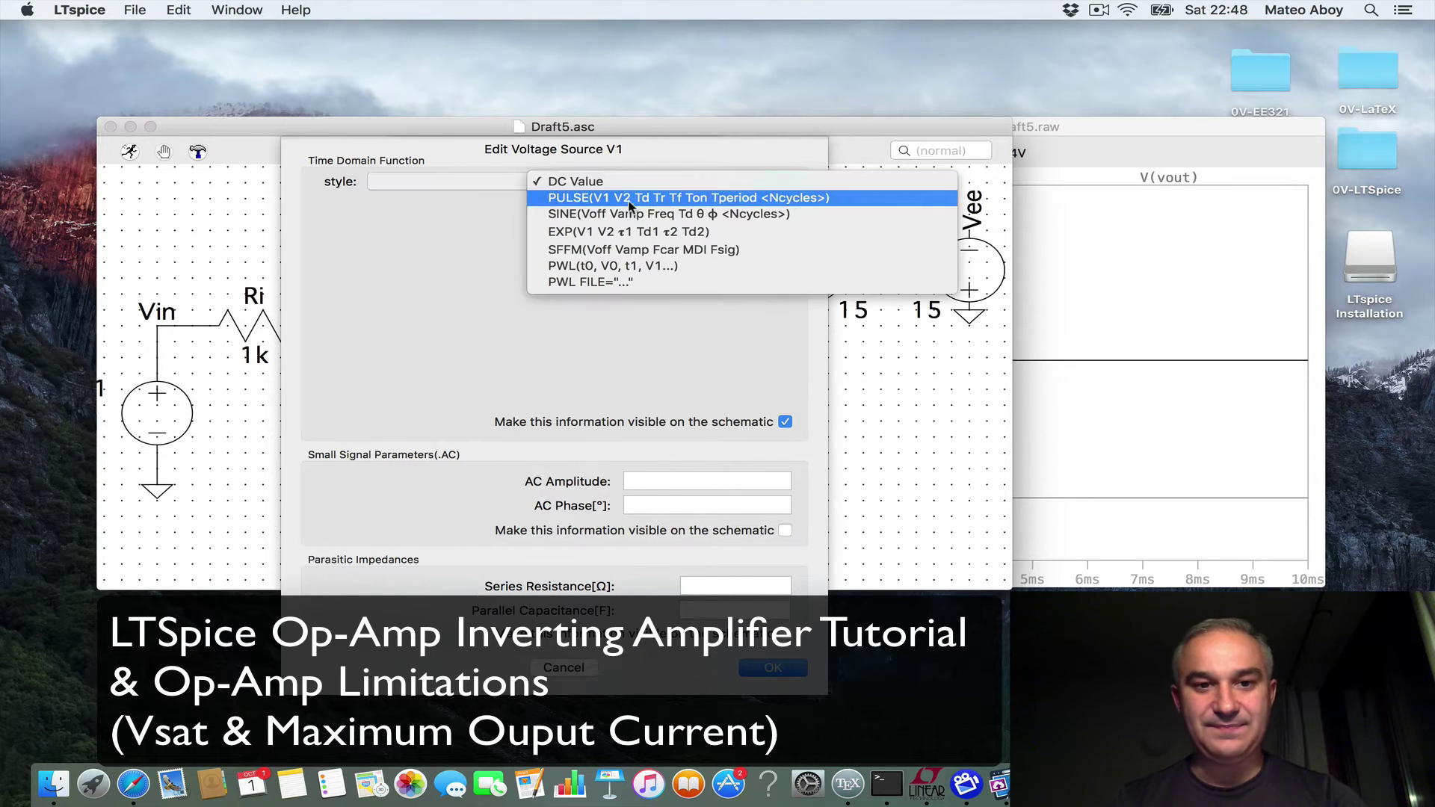
pyautogui.click(627, 212)
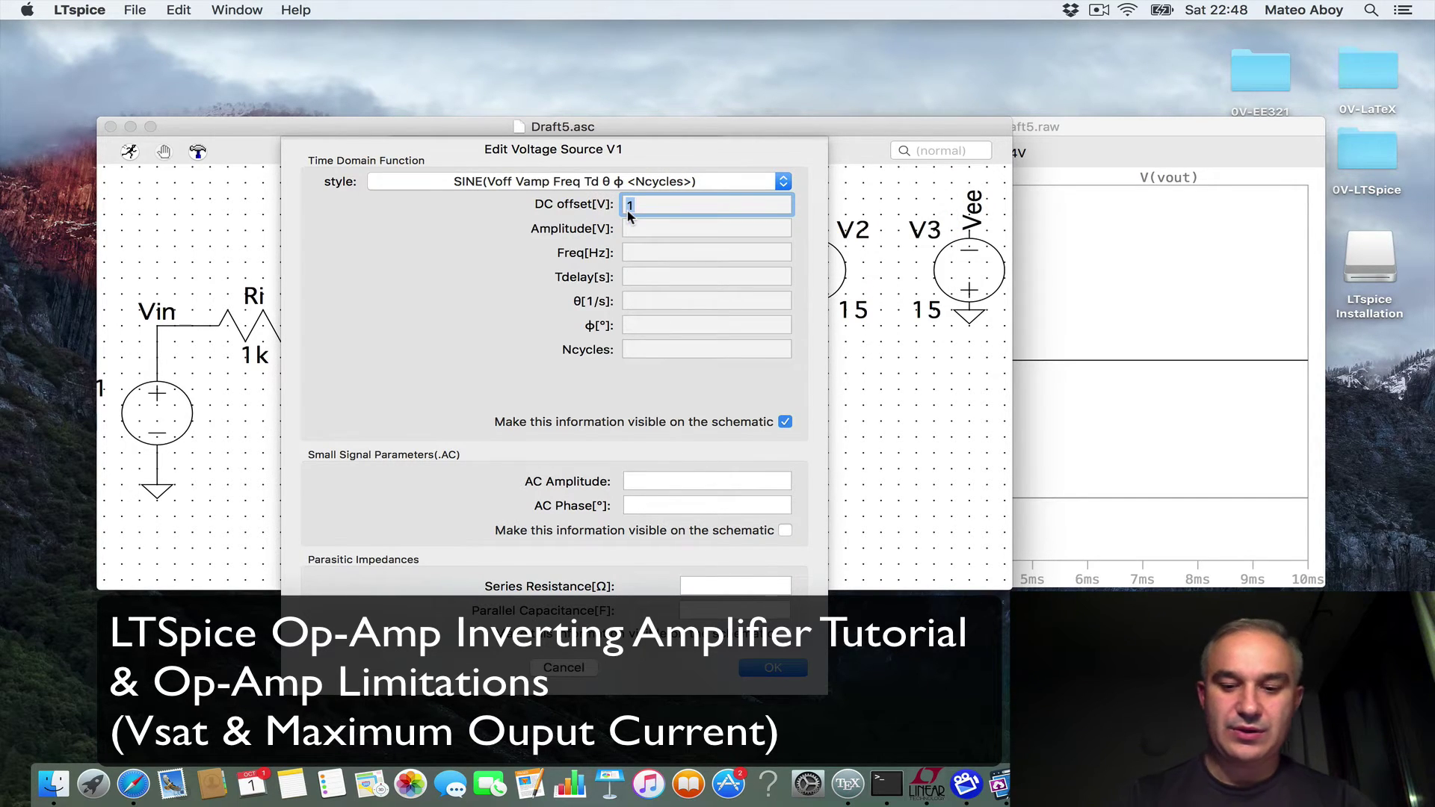
pyautogui.write('0')
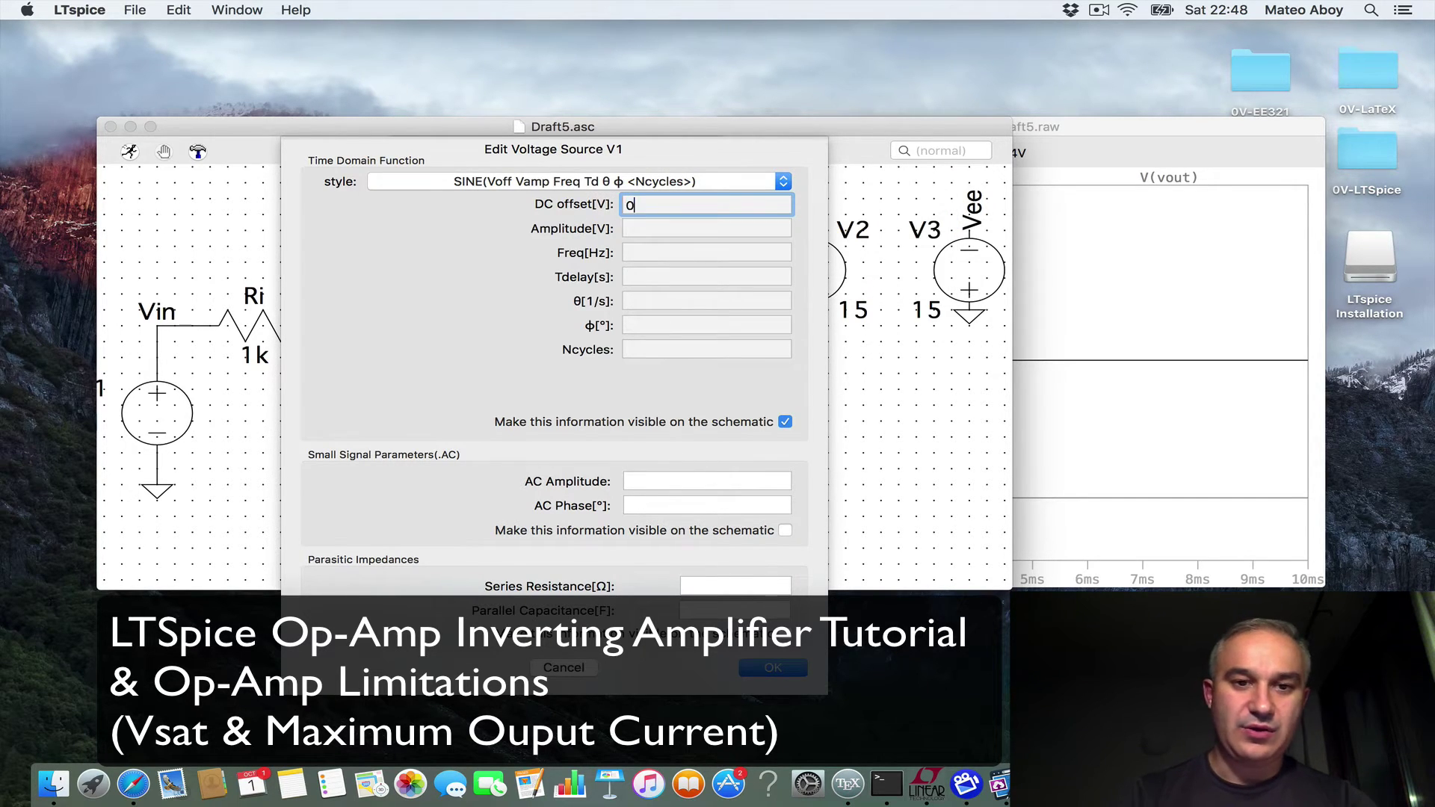
pyautogui.click(652, 224)
pyautogui.write('1')
pyautogui.click(648, 250)
pyautogui.write('1k')
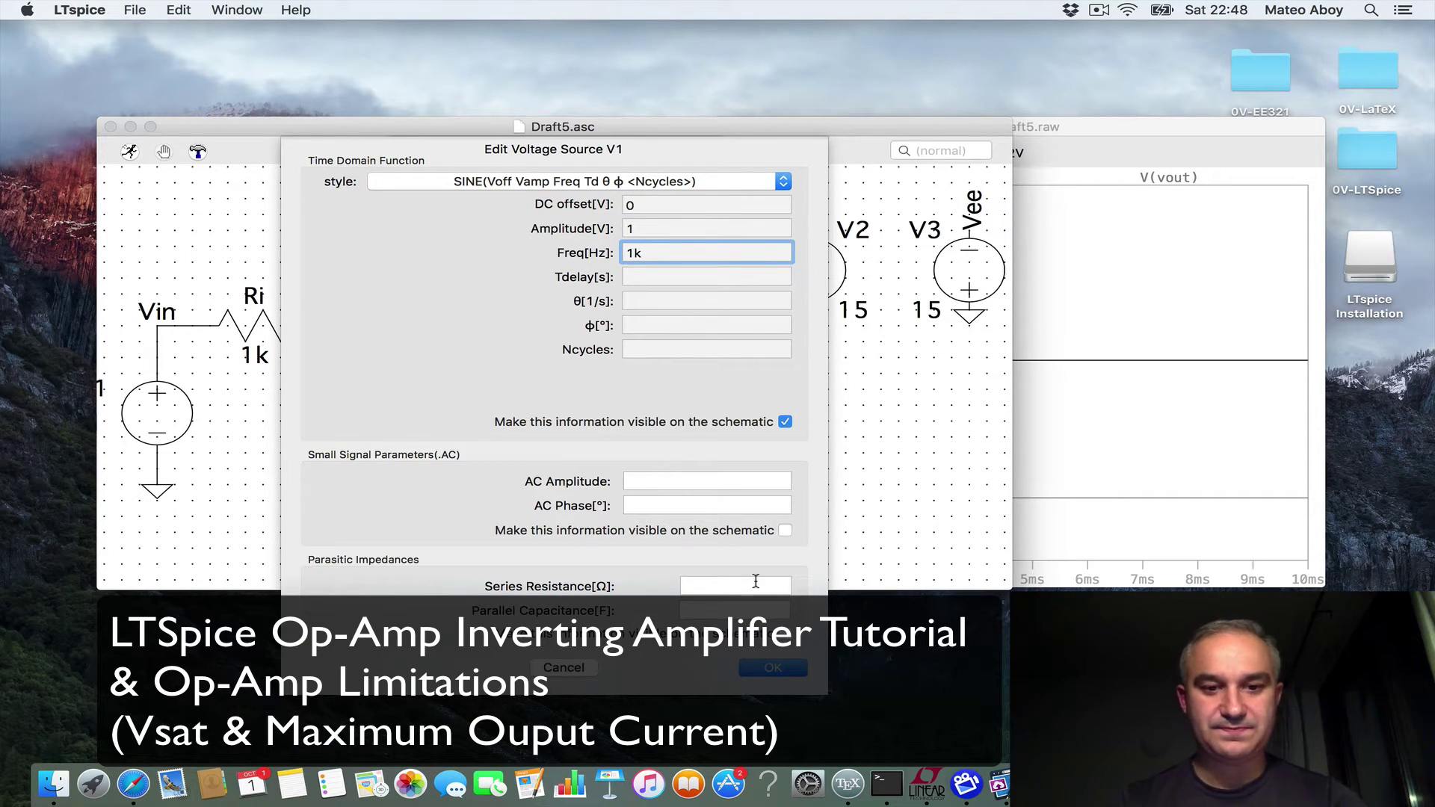
pyautogui.click(771, 666)
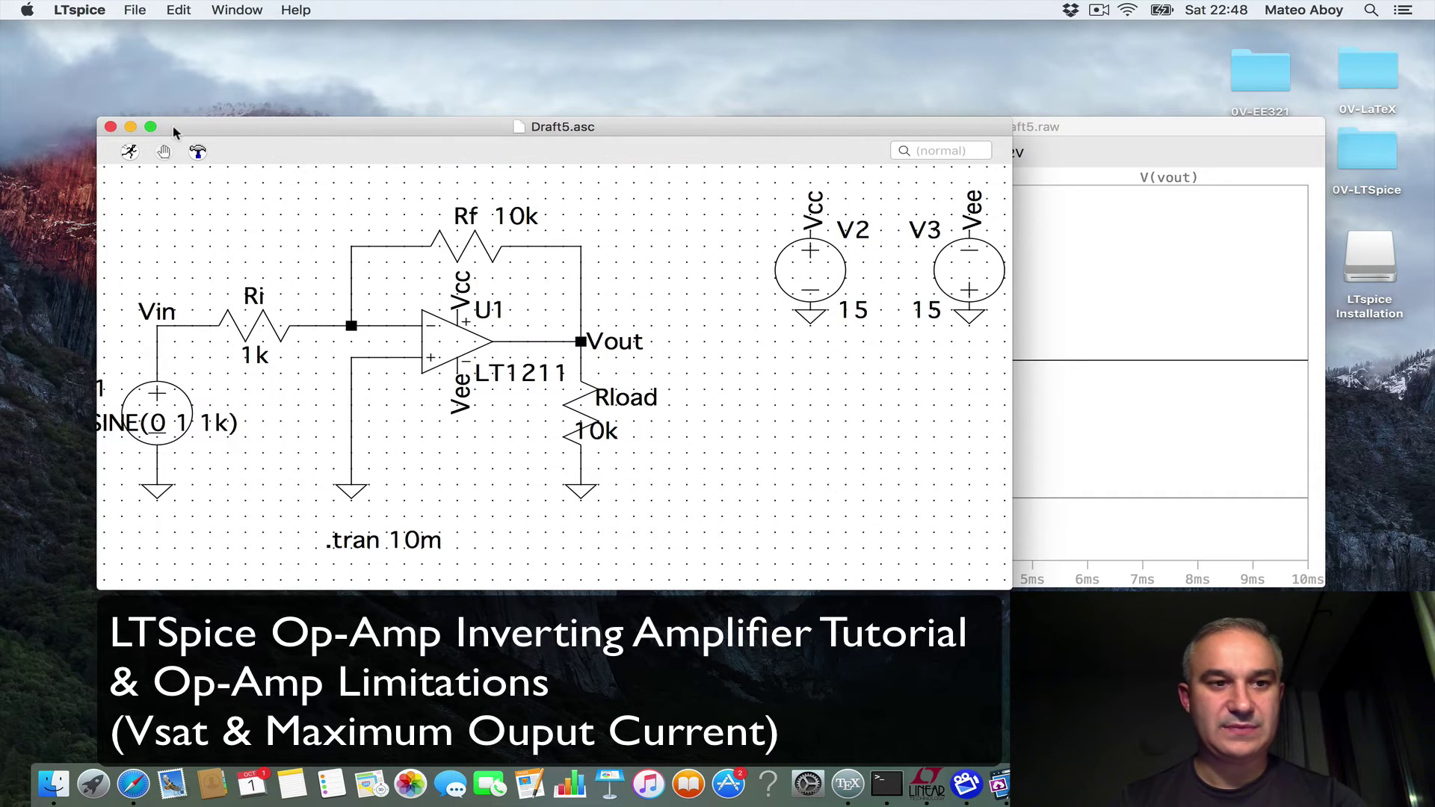
pyautogui.click(130, 151)
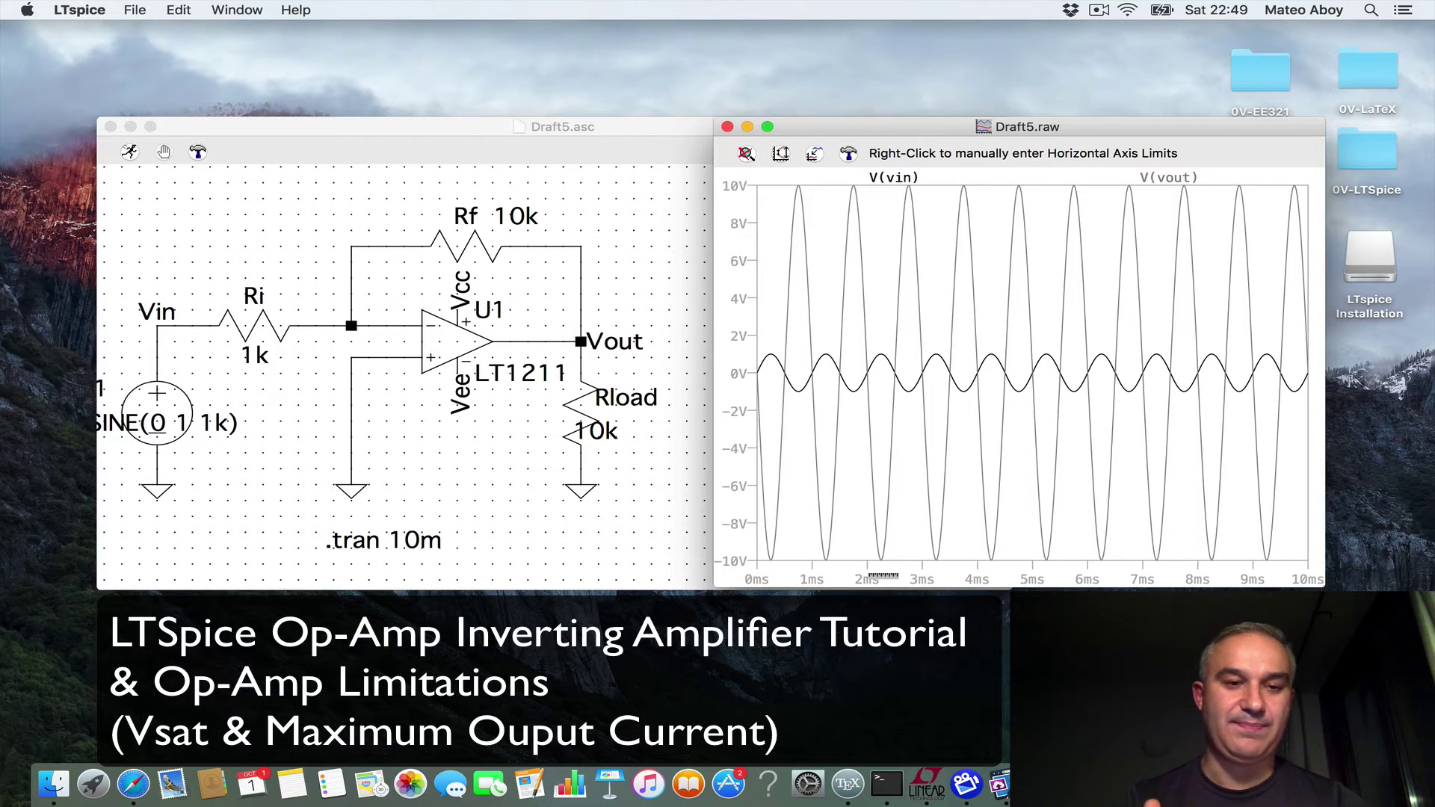
# Probe source V1 on the schematic to add I(V1) to the plot.
pyautogui.click(625, 482)
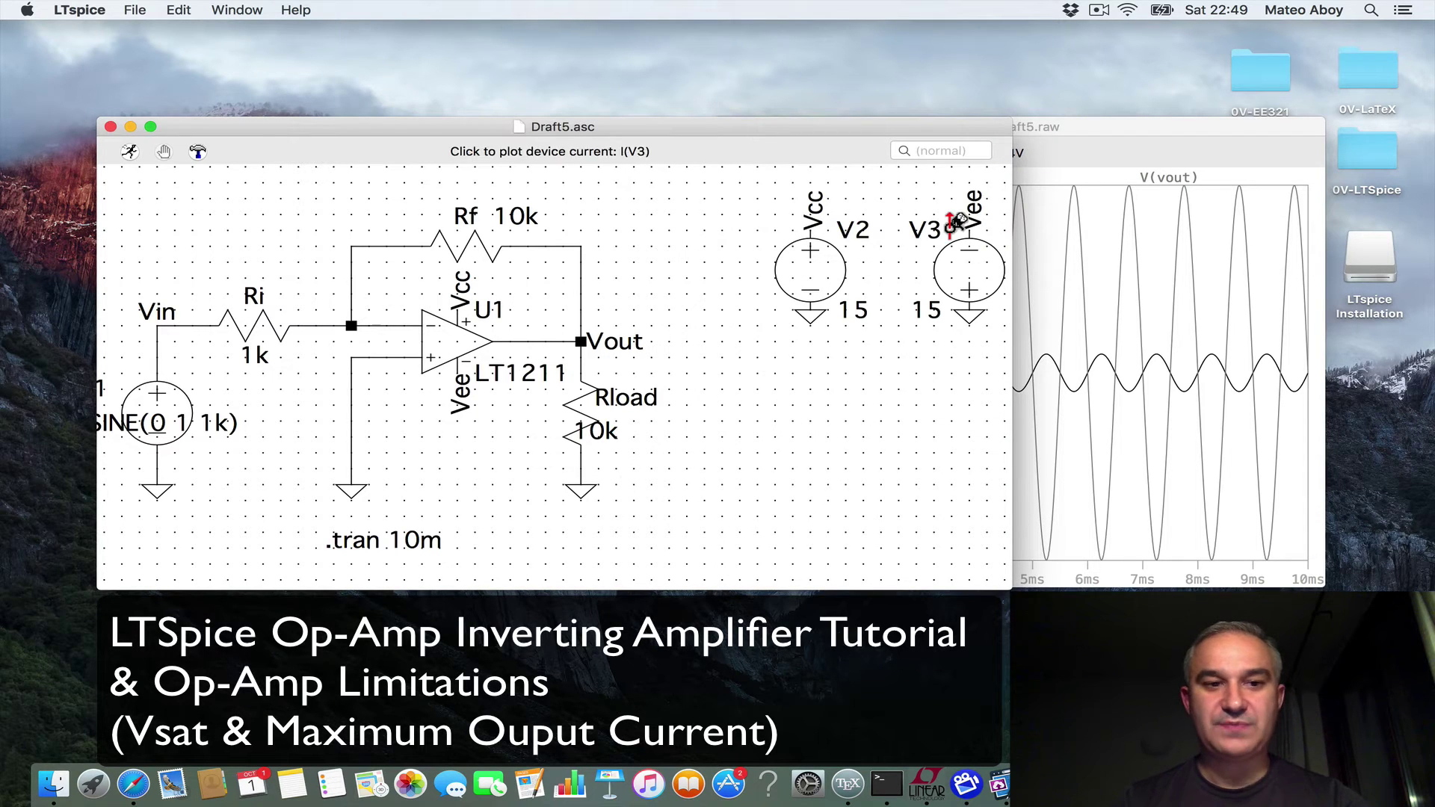
pyautogui.click(149, 425)
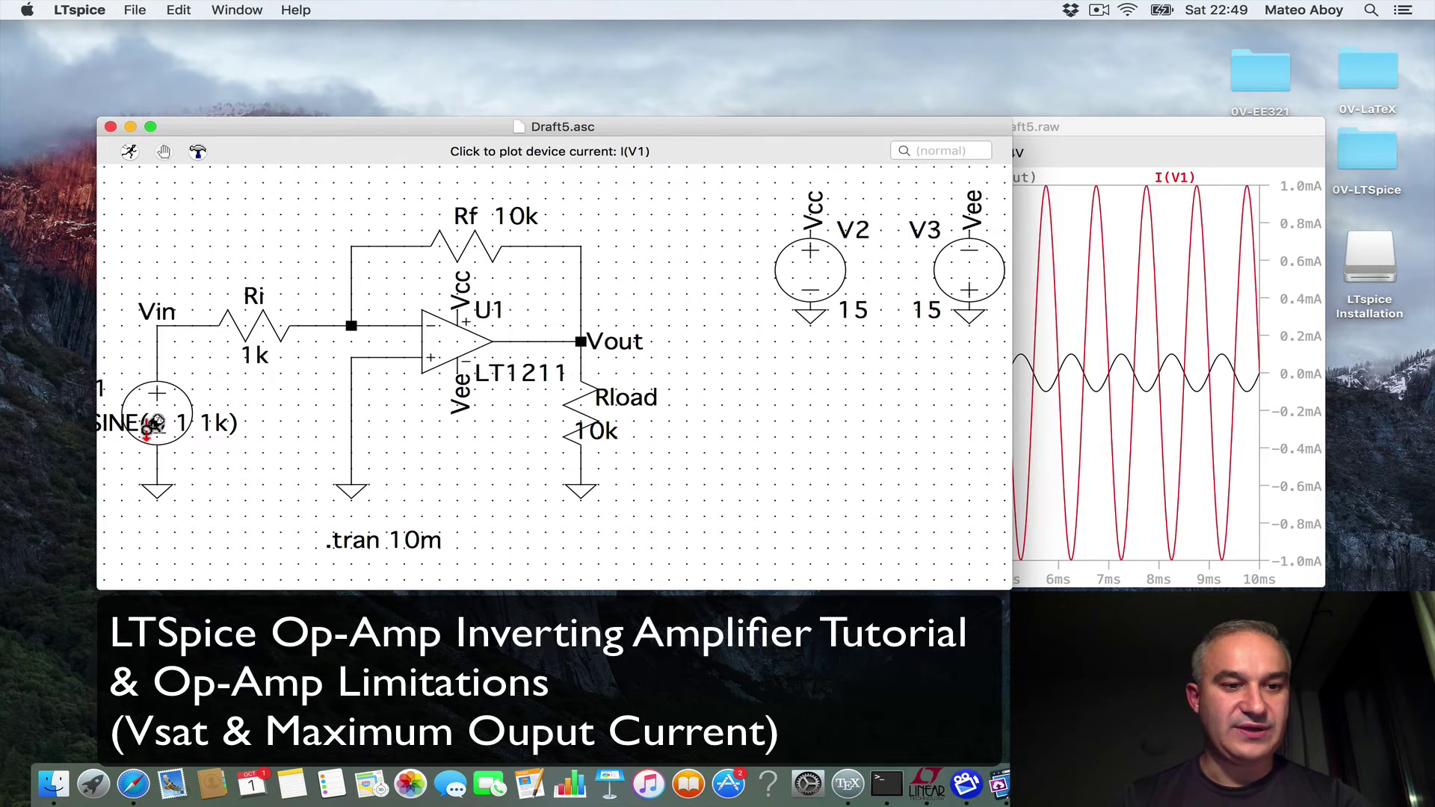
# Replace V1's amplitude 1 with 2 so its value reads SINE(0 2 1k).
pyautogui.rightClick(152, 424)
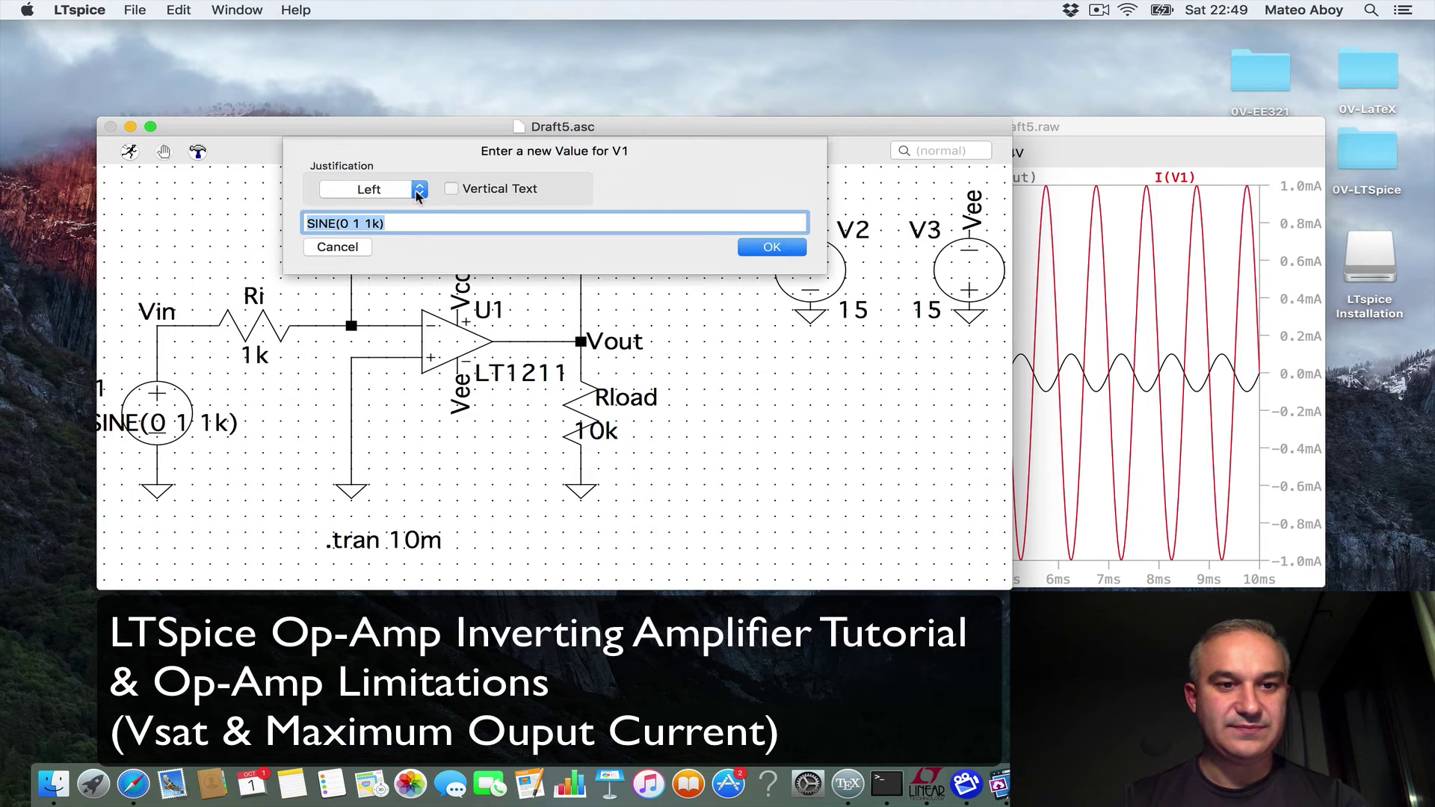
pyautogui.click(439, 223)
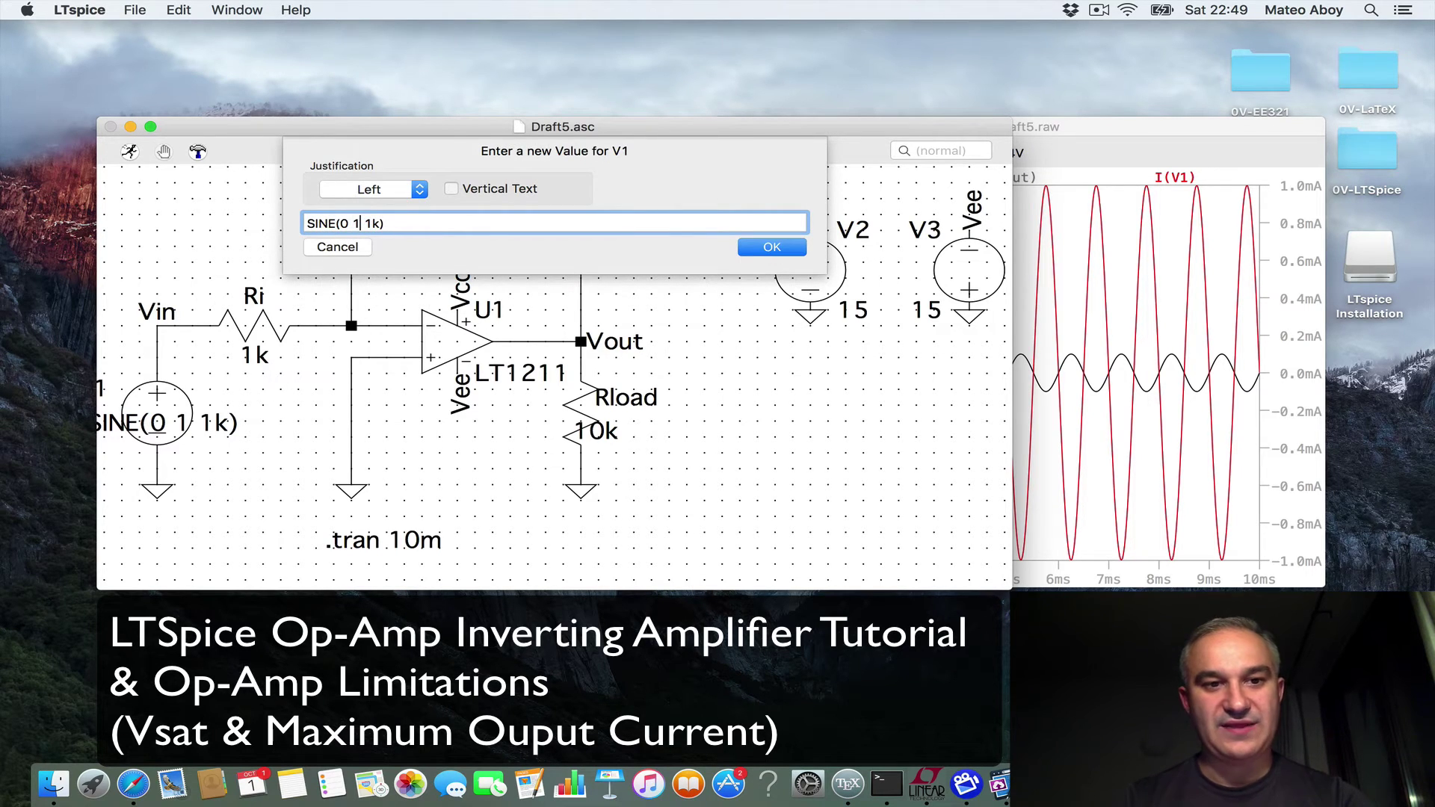
pyautogui.press('BackSpace')
pyautogui.write('2')
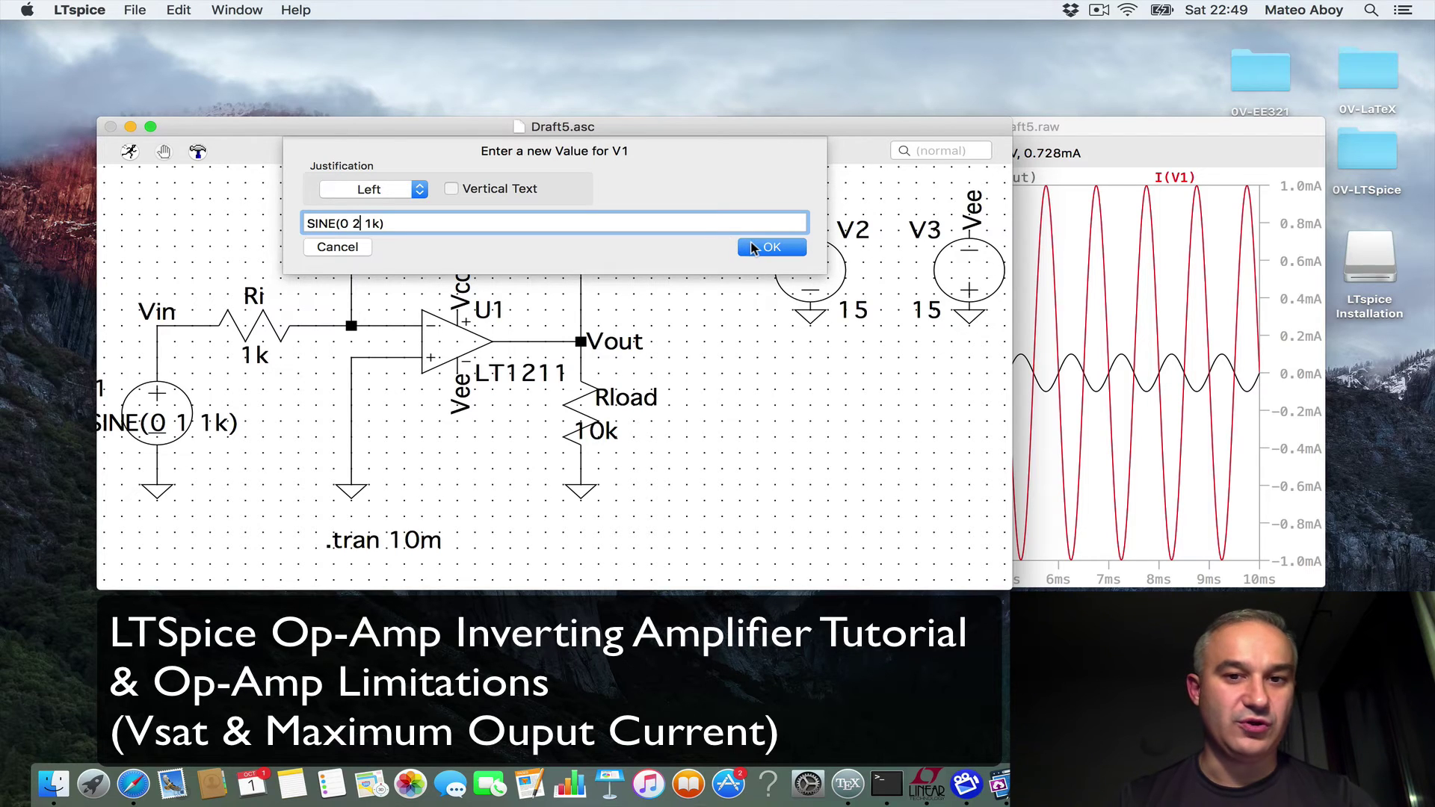
pyautogui.click(770, 247)
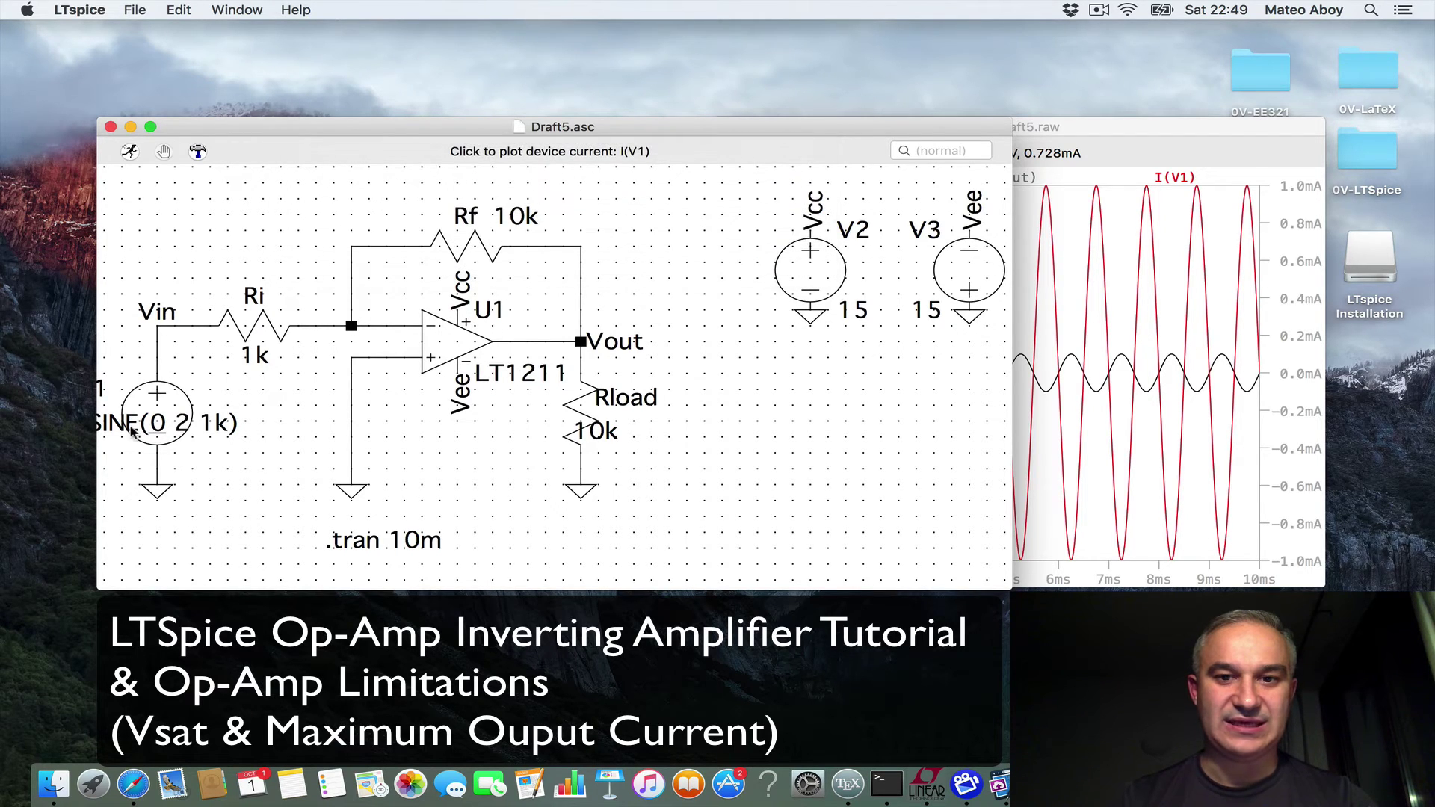
# Rerun the simulation and set the left voltage axis limits to Top 20 and Bottom -20.
pyautogui.click(130, 151)
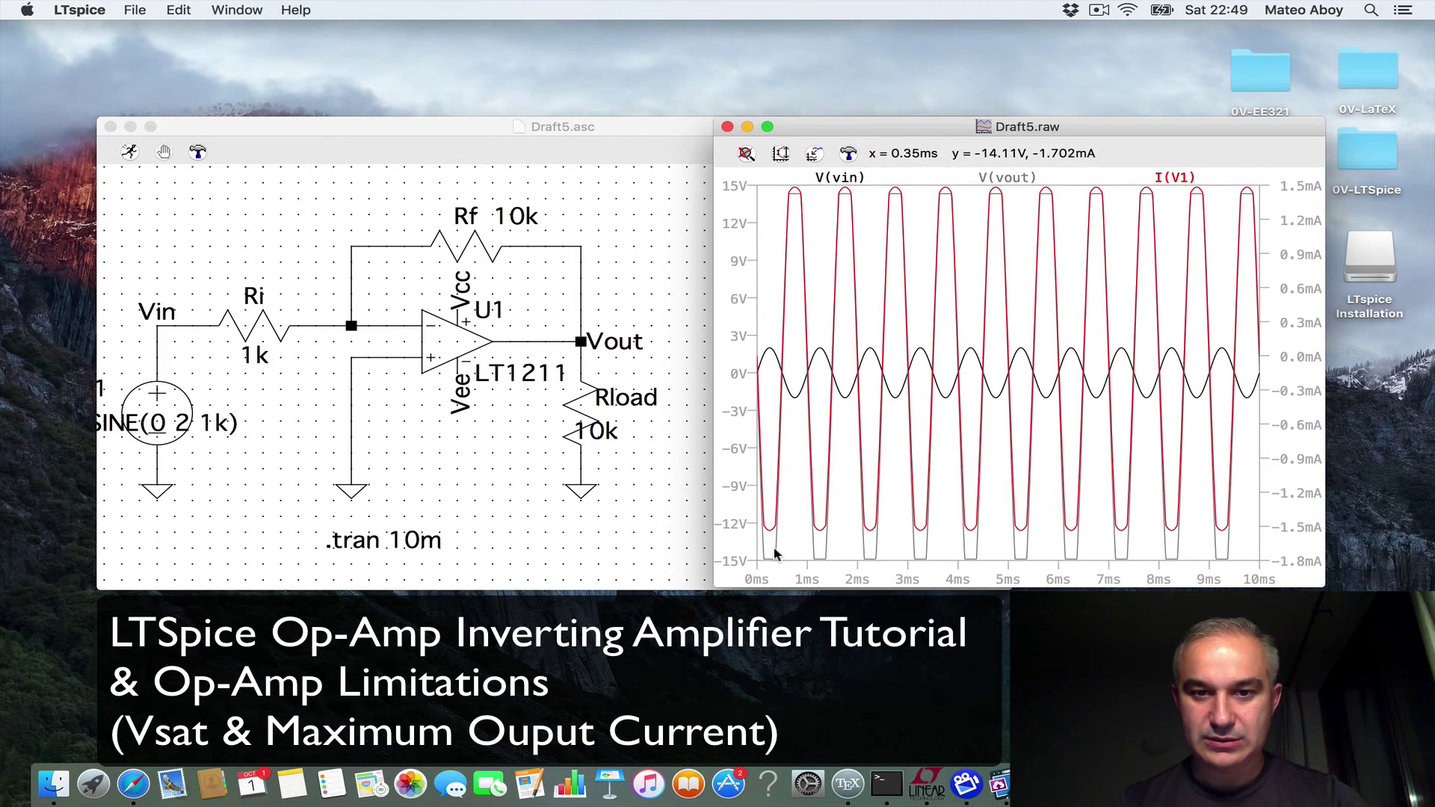
pyautogui.rightClick(737, 271)
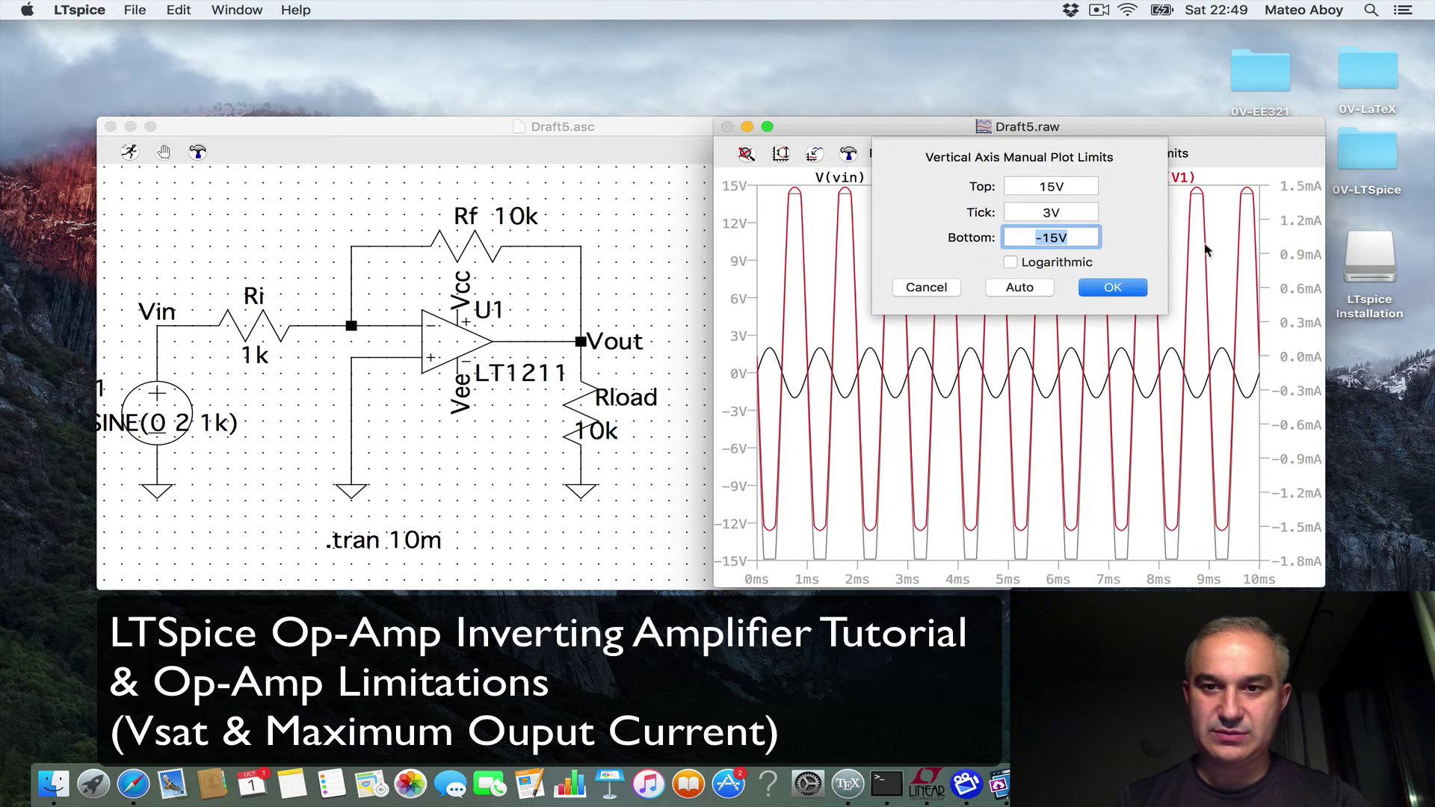
pyautogui.click(1090, 187)
pyautogui.write('1')
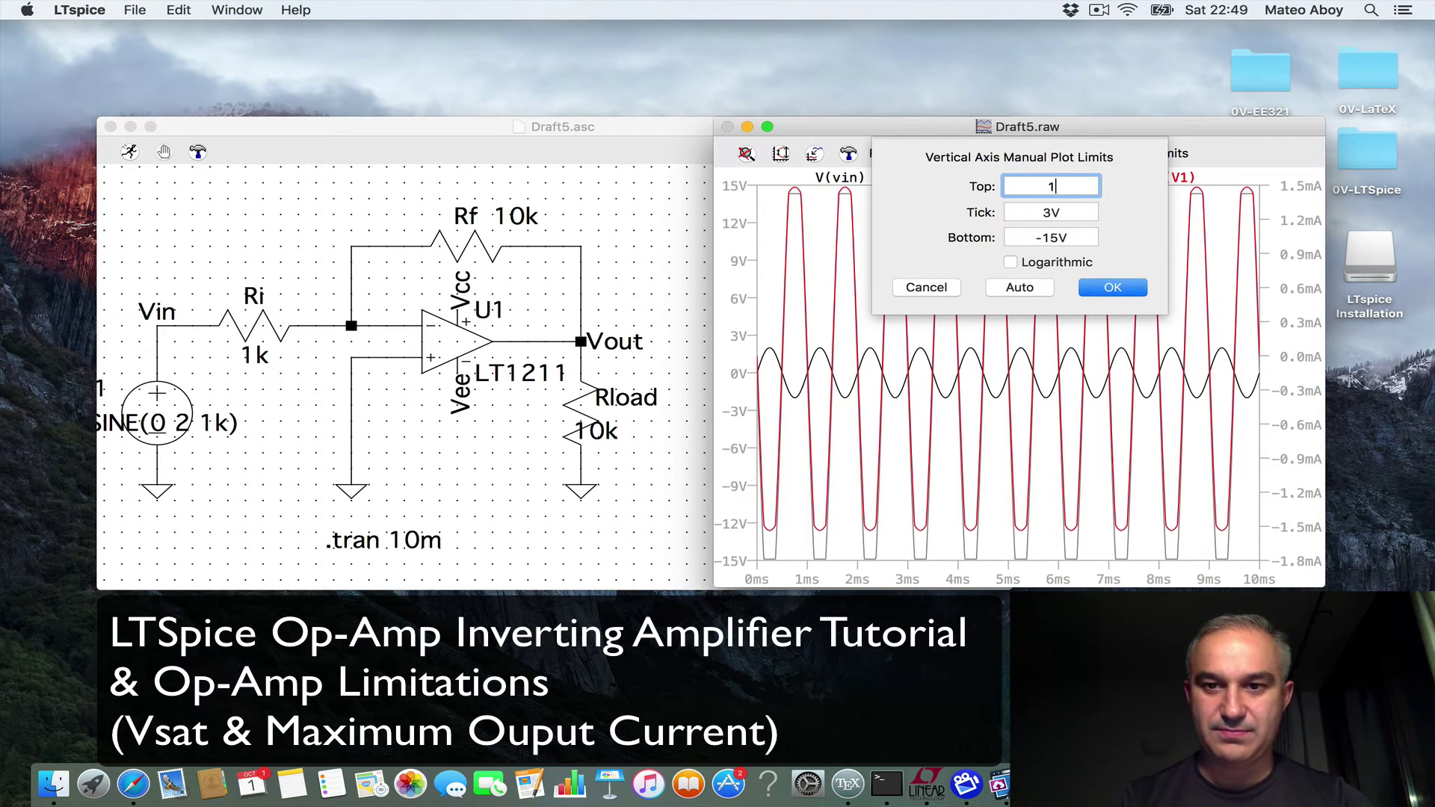
pyautogui.press('BackSpace')
pyautogui.write('20')
pyautogui.click(1067, 237)
pyautogui.press('BackSpace')
pyautogui.press('BackSpace')
pyautogui.press('BackSpace')
pyautogui.write('20')
pyautogui.click(1113, 288)
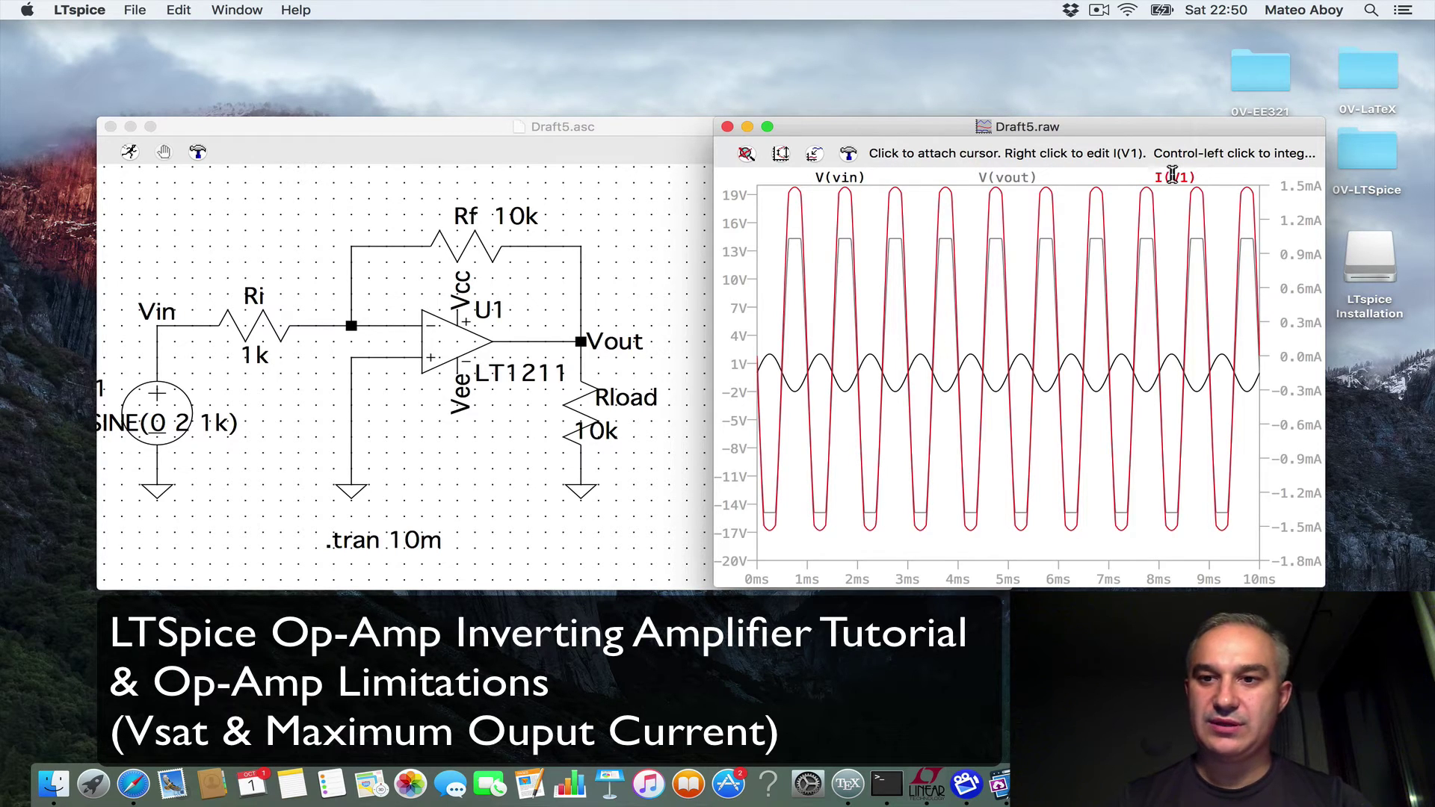
# Delete the I(V1) current trace from the waveform plot.
pyautogui.rightClick(1171, 176)
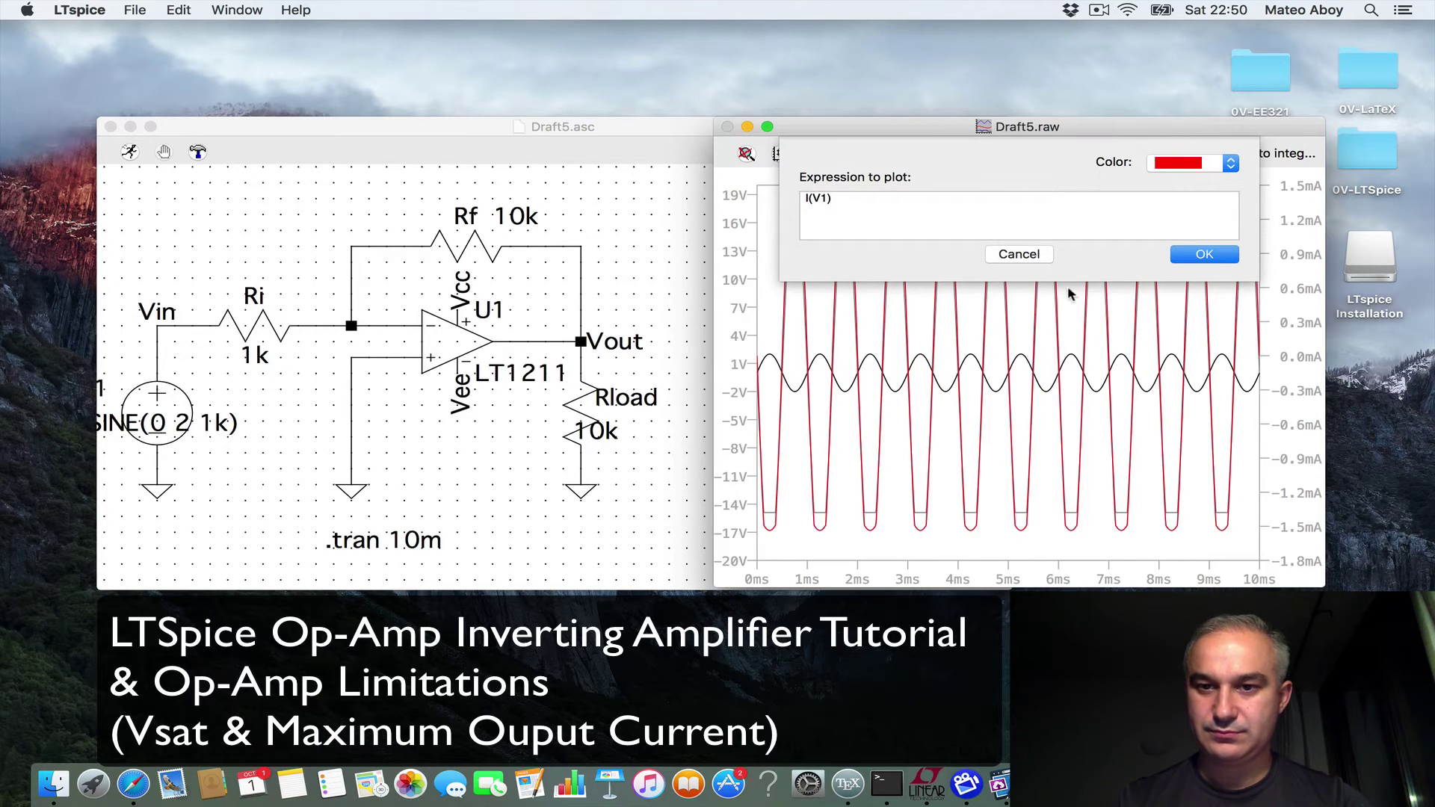
pyautogui.click(1040, 250)
pyautogui.rightClick(1077, 438)
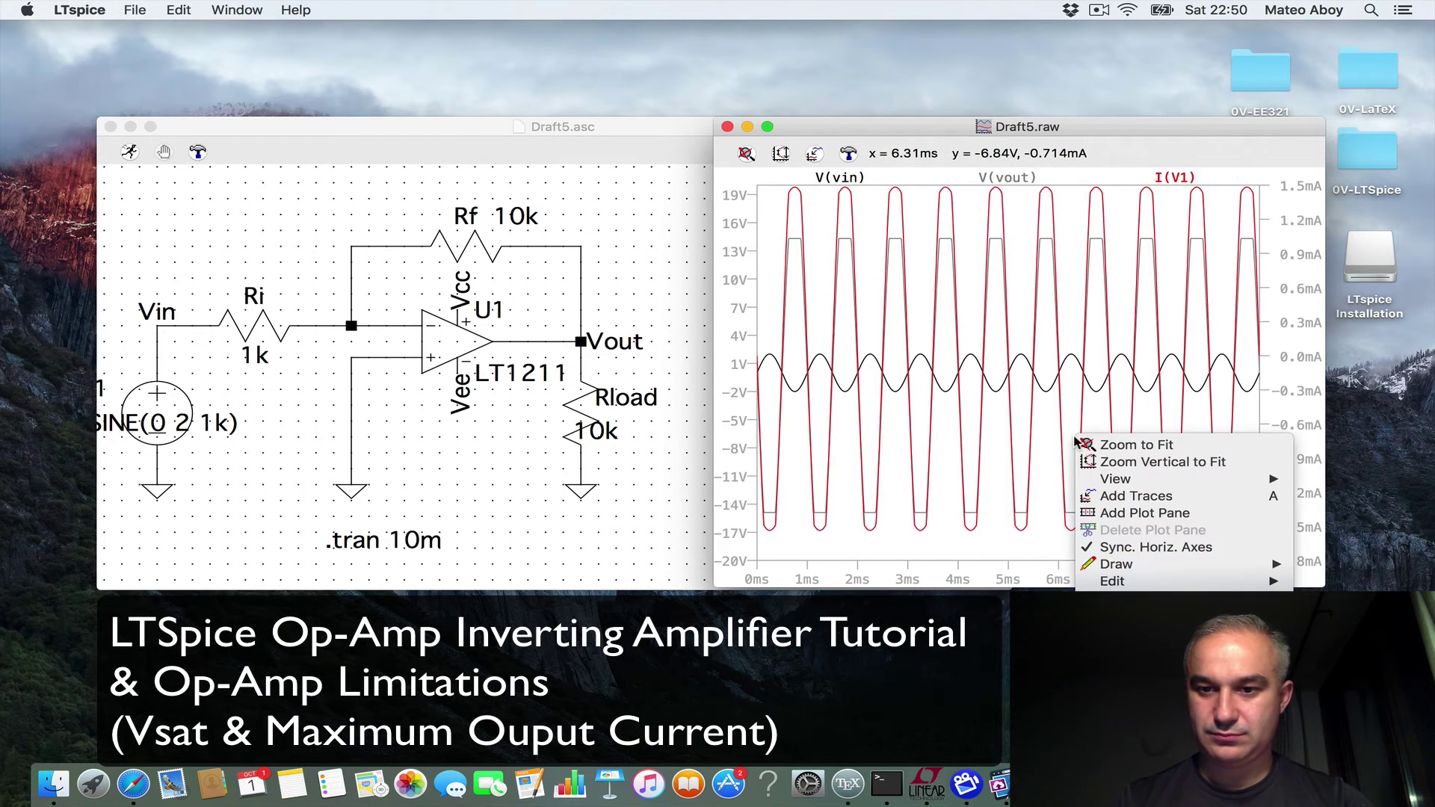
pyautogui.moveTo(1132, 573)
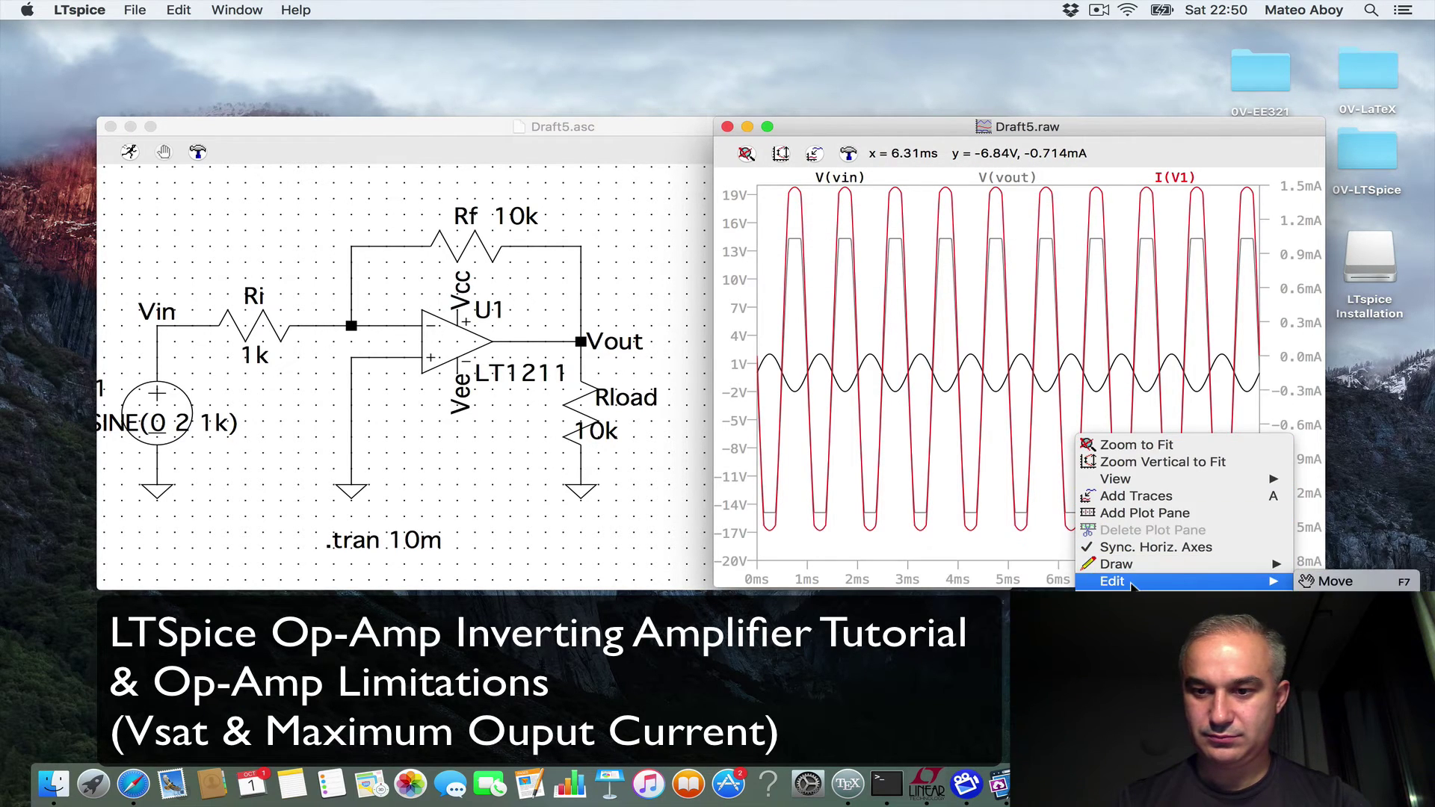
pyautogui.click(1335, 581)
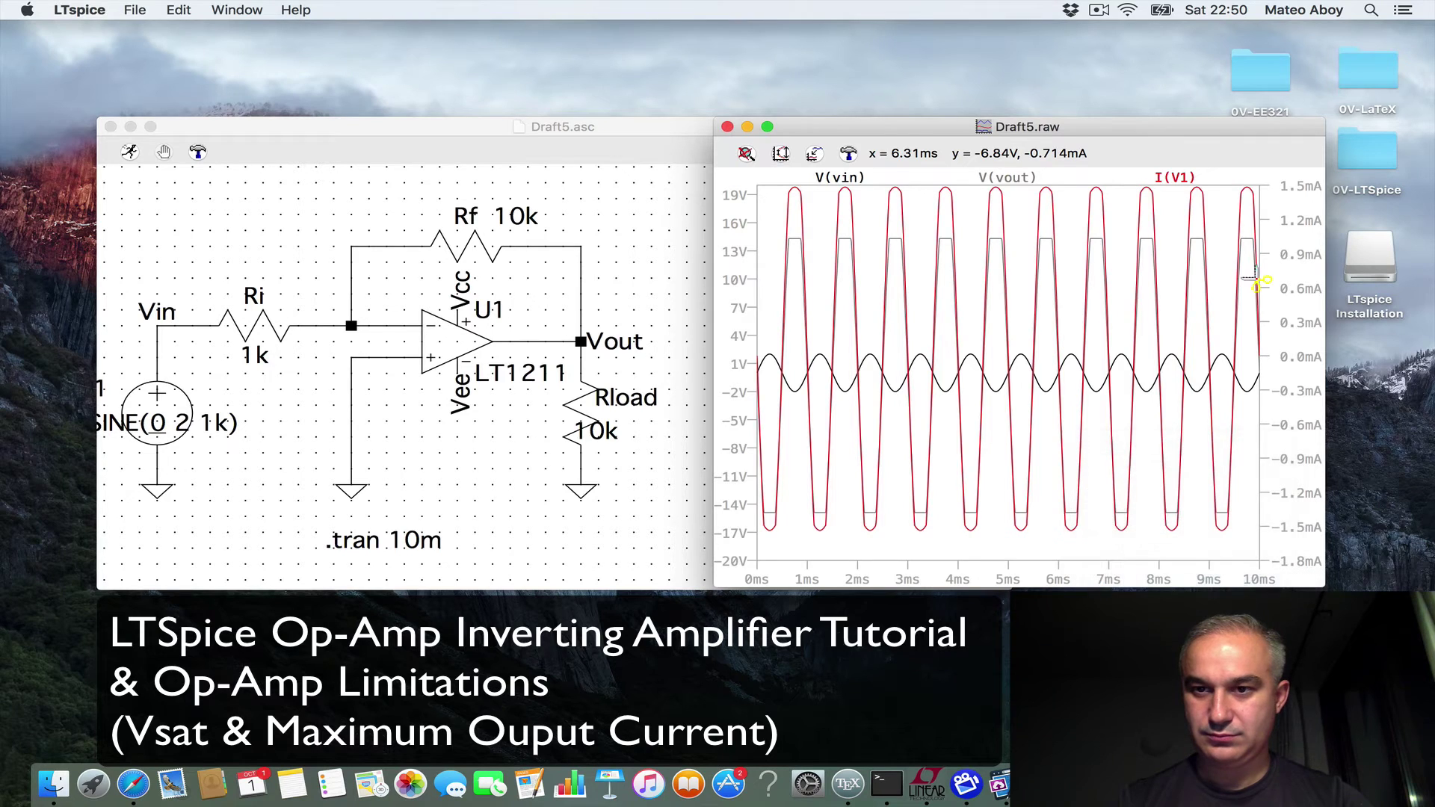
pyautogui.click(1175, 178)
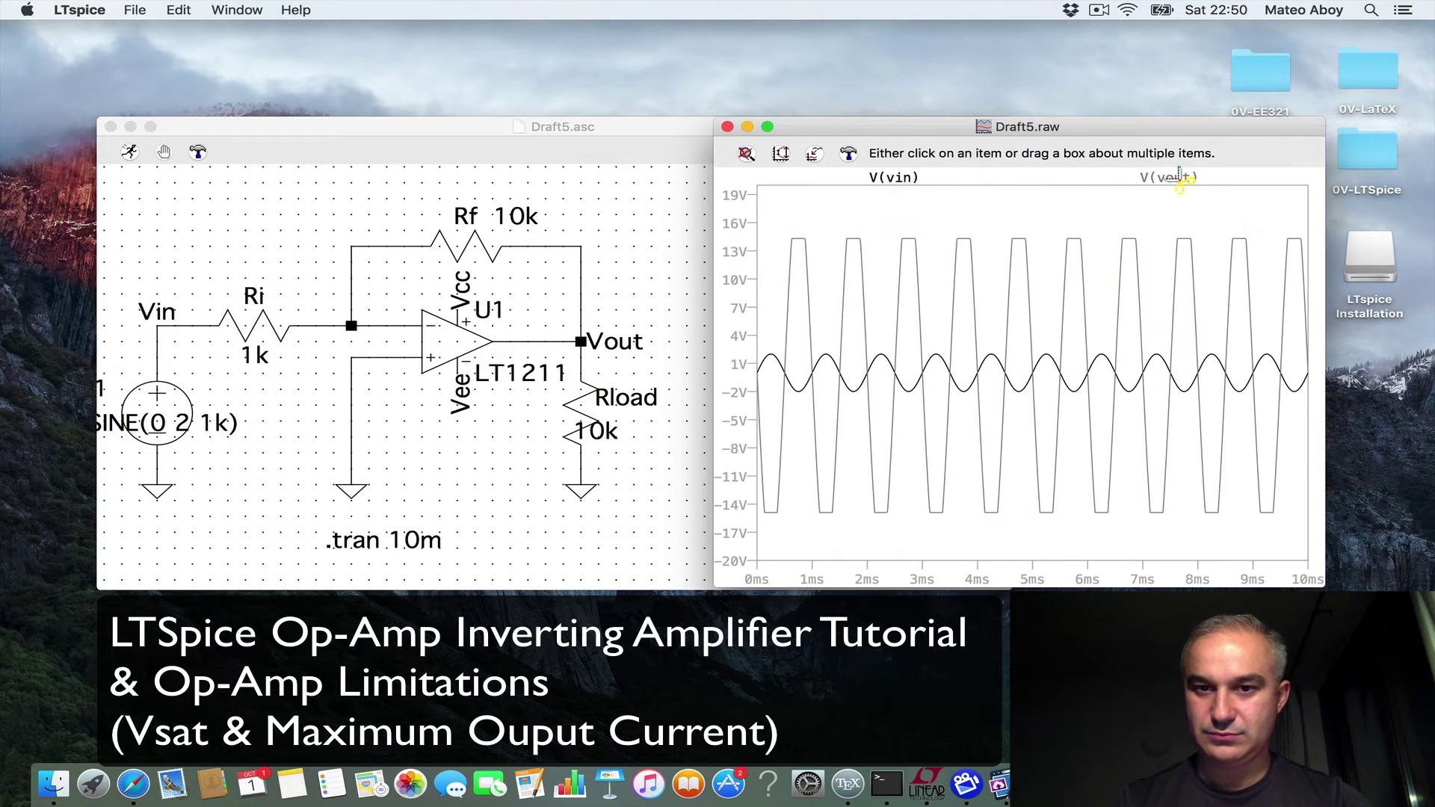
# Turn on the plot grid and autorange the view to fit V(vin) and V(vout).
pyautogui.rightClick(907, 216)
pyautogui.rightClick(864, 216)
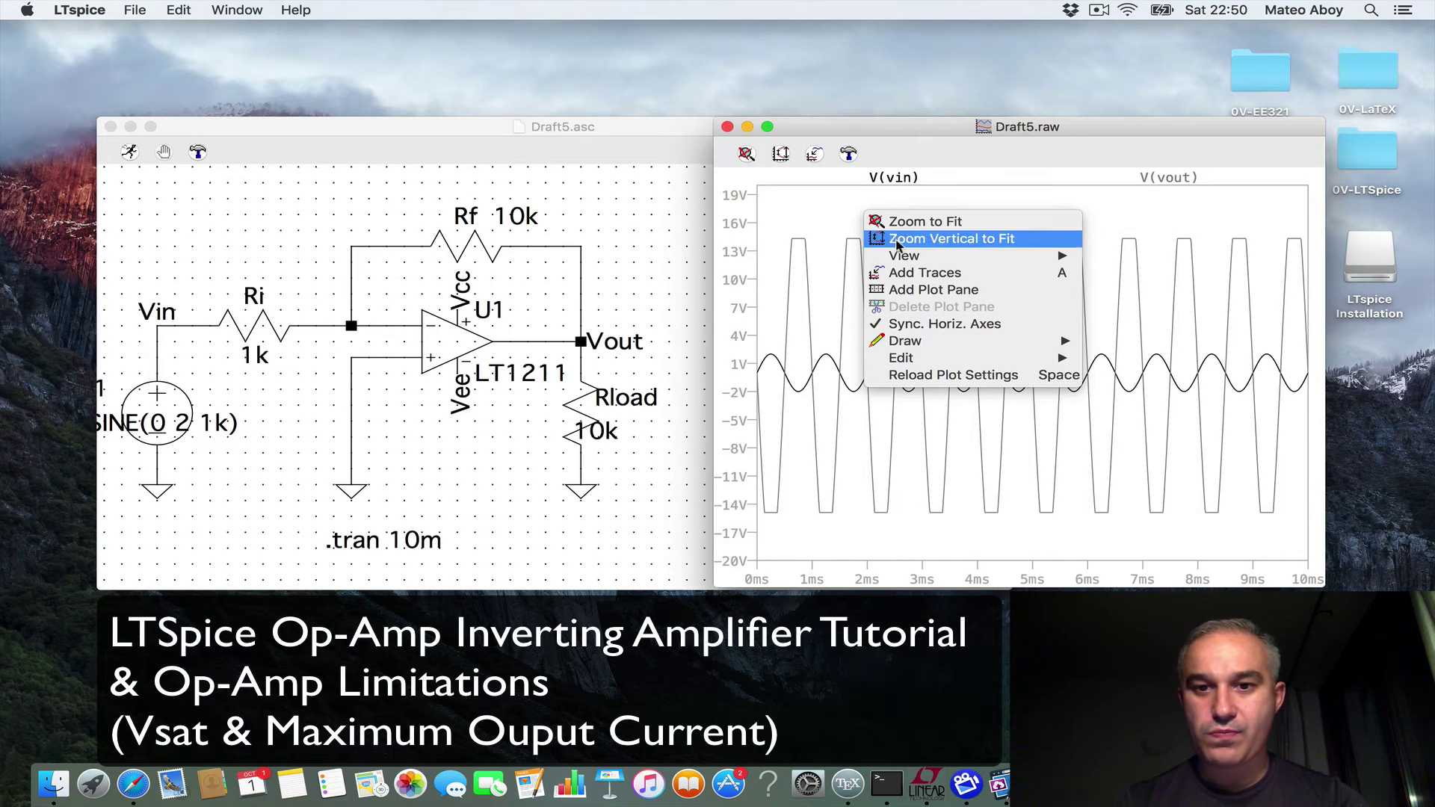
pyautogui.moveTo(972, 256)
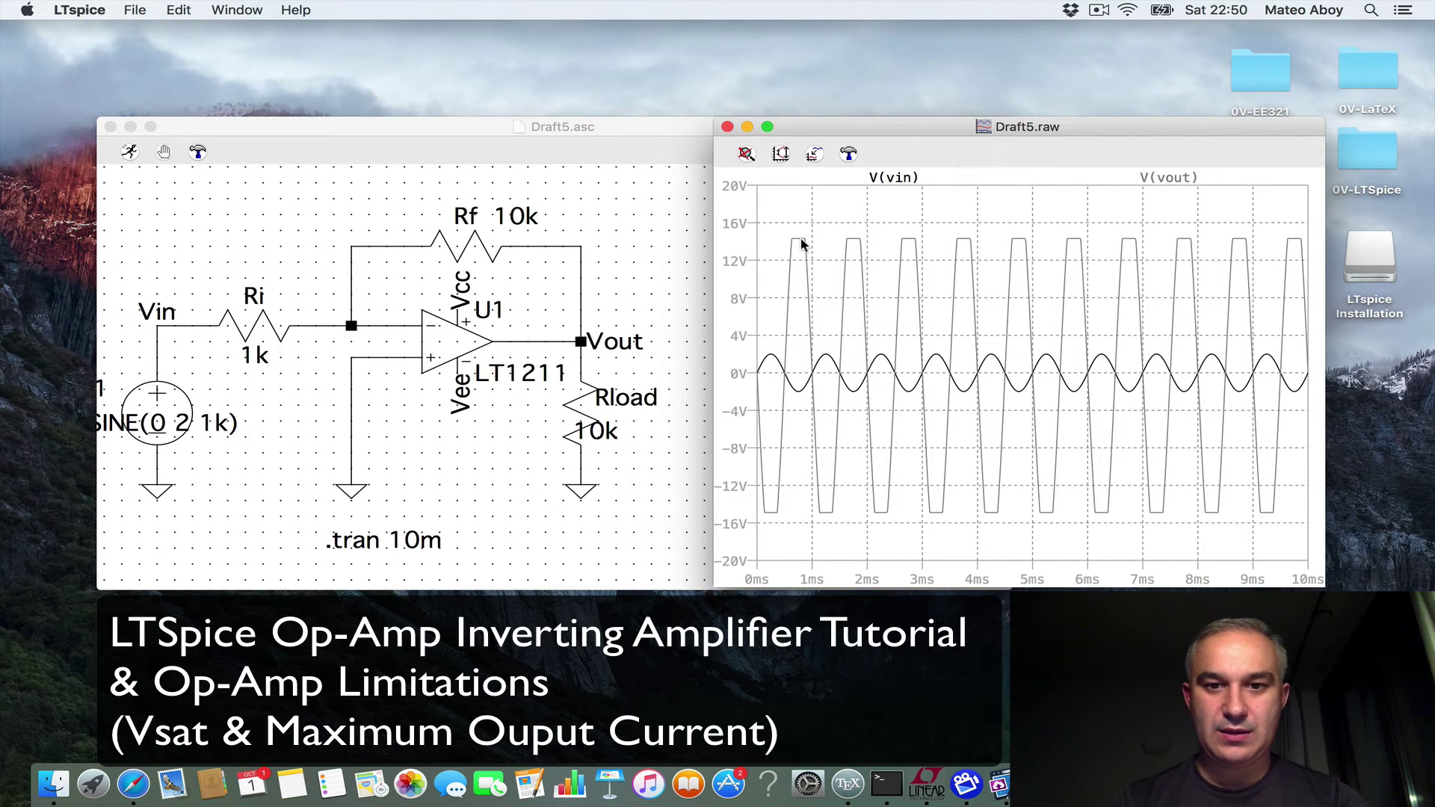
pyautogui.click(814, 153)
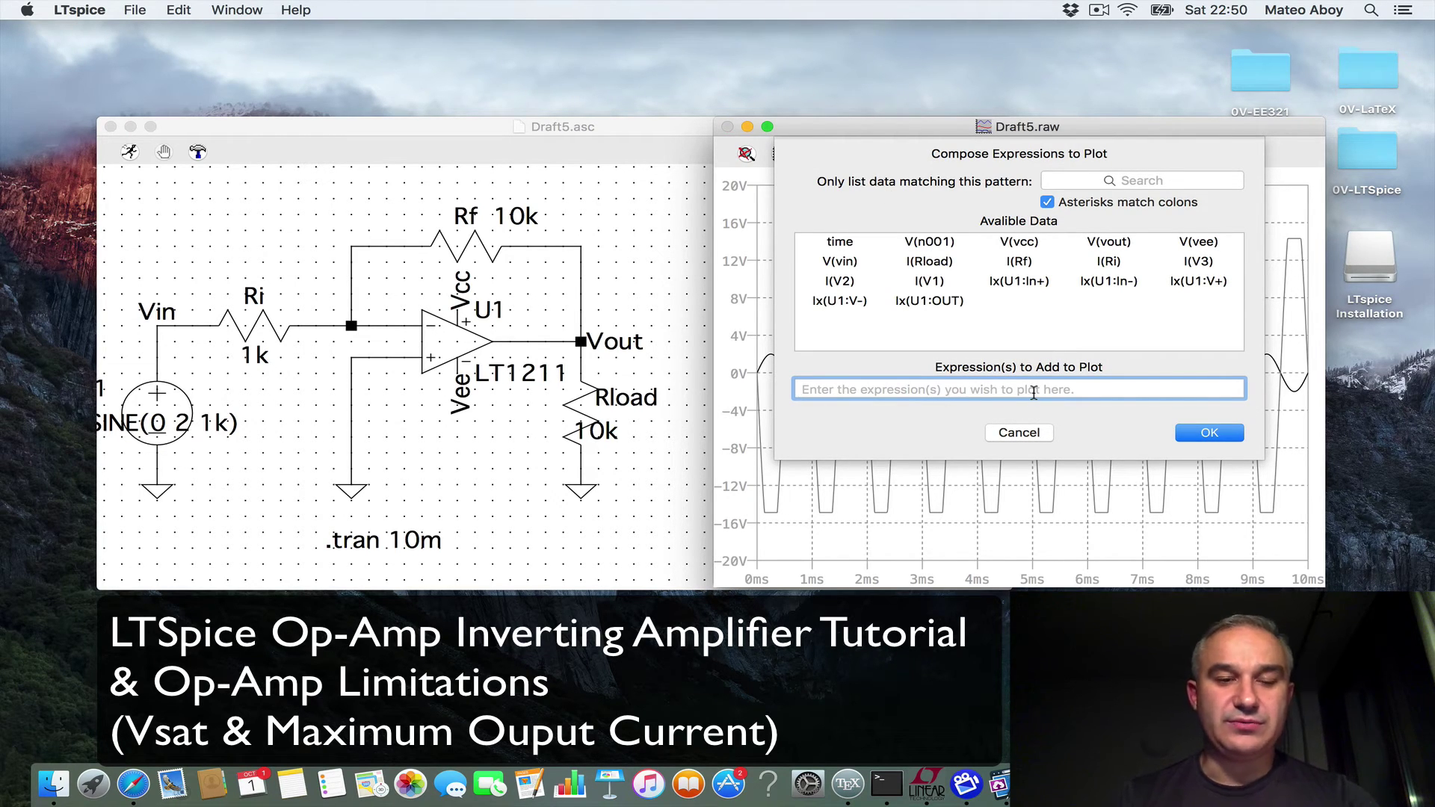
pyautogui.click(1025, 432)
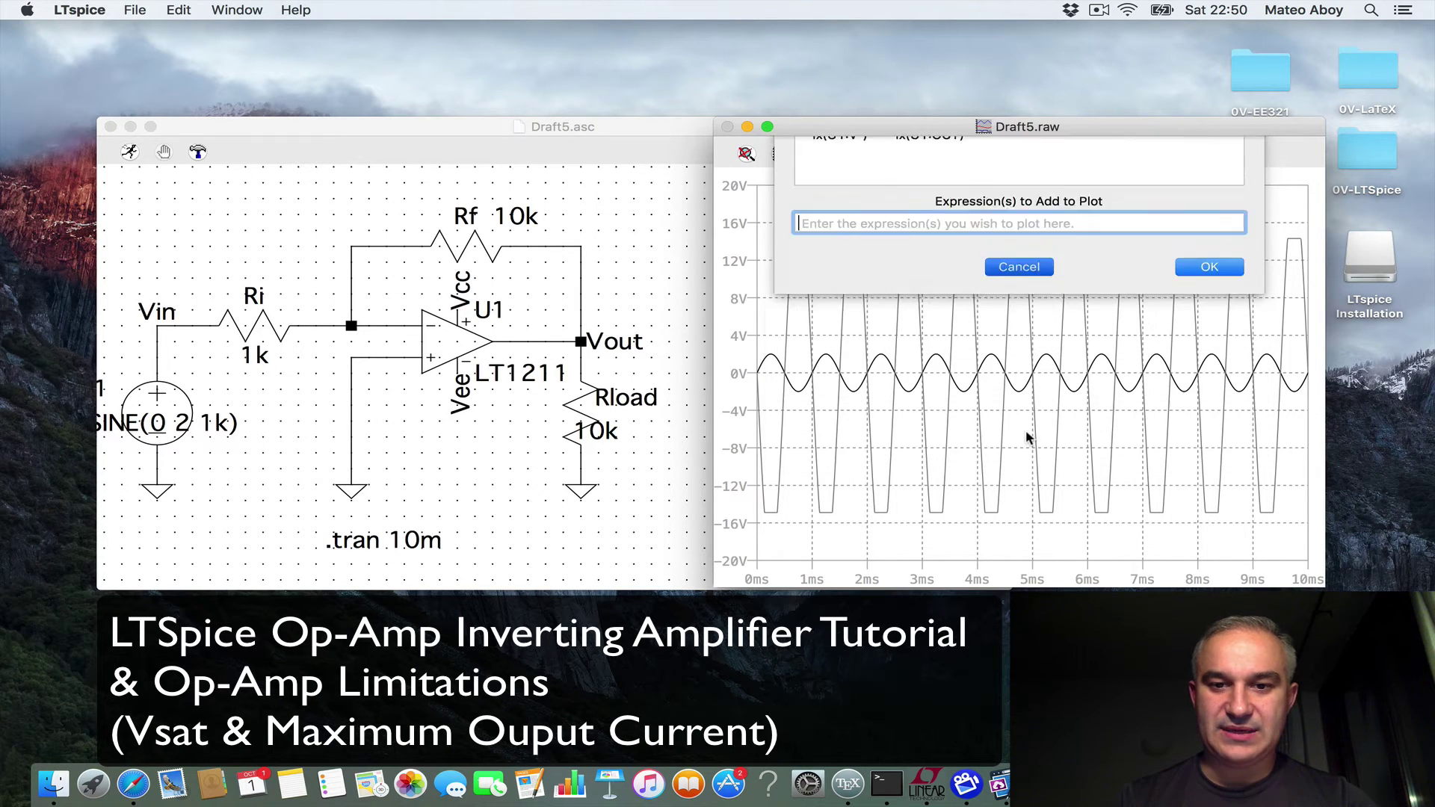
pyautogui.click(746, 153)
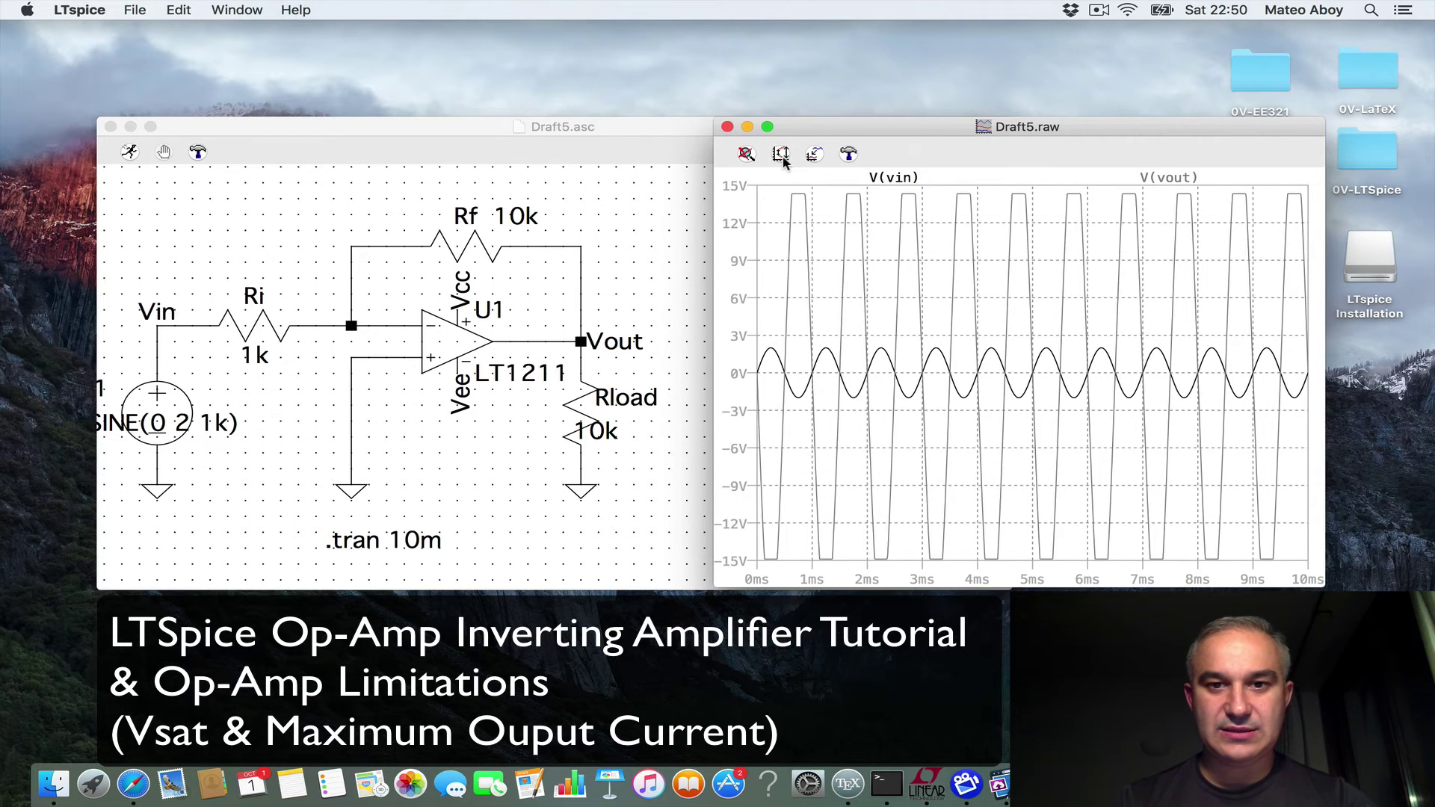
# Zoom in on V(vout)'s first clipped positive peak, then zoom back to fit the full waveforms.
pyautogui.moveTo(781, 194); pyautogui.dragTo(821, 209)
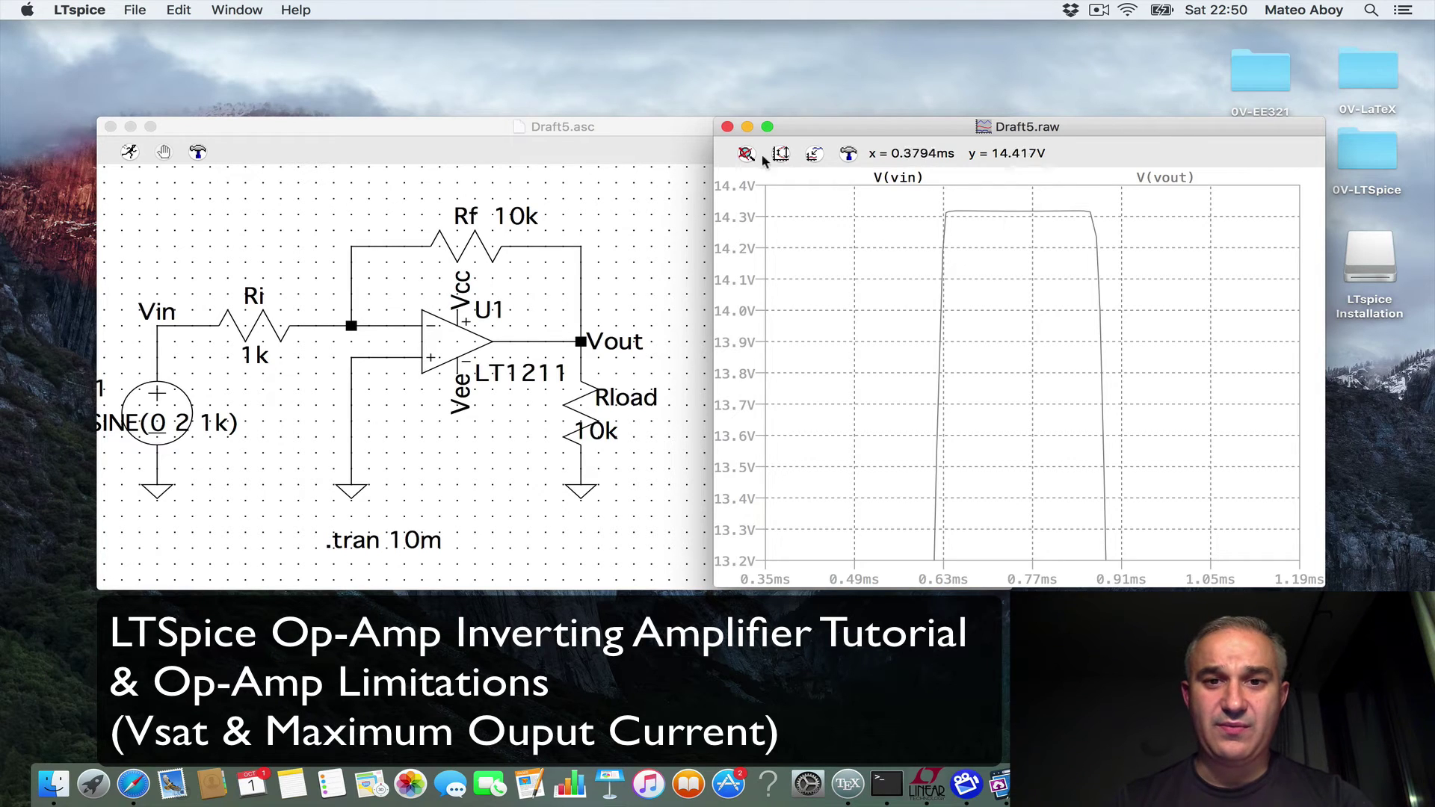
pyautogui.rightClick(834, 258)
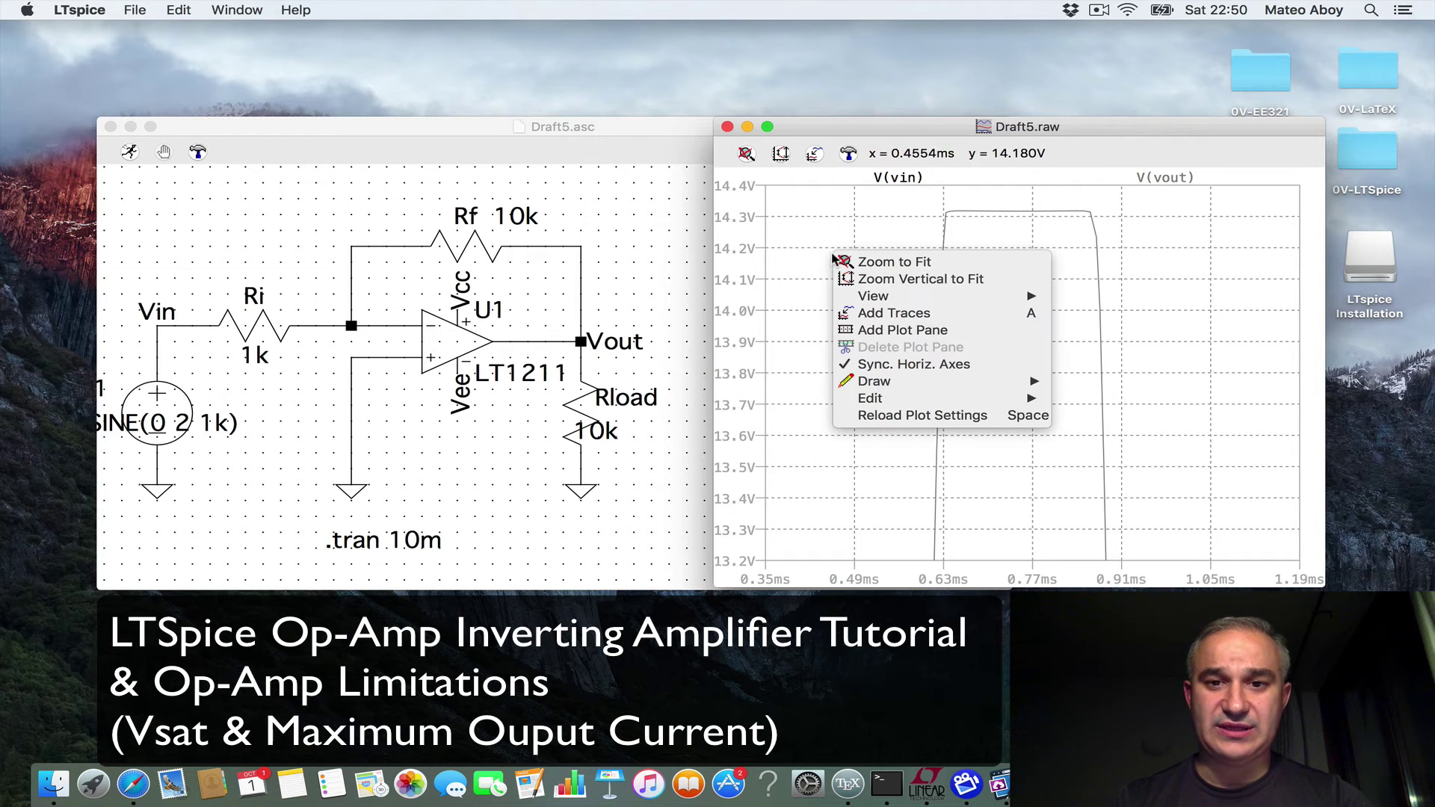
pyautogui.click(875, 261)
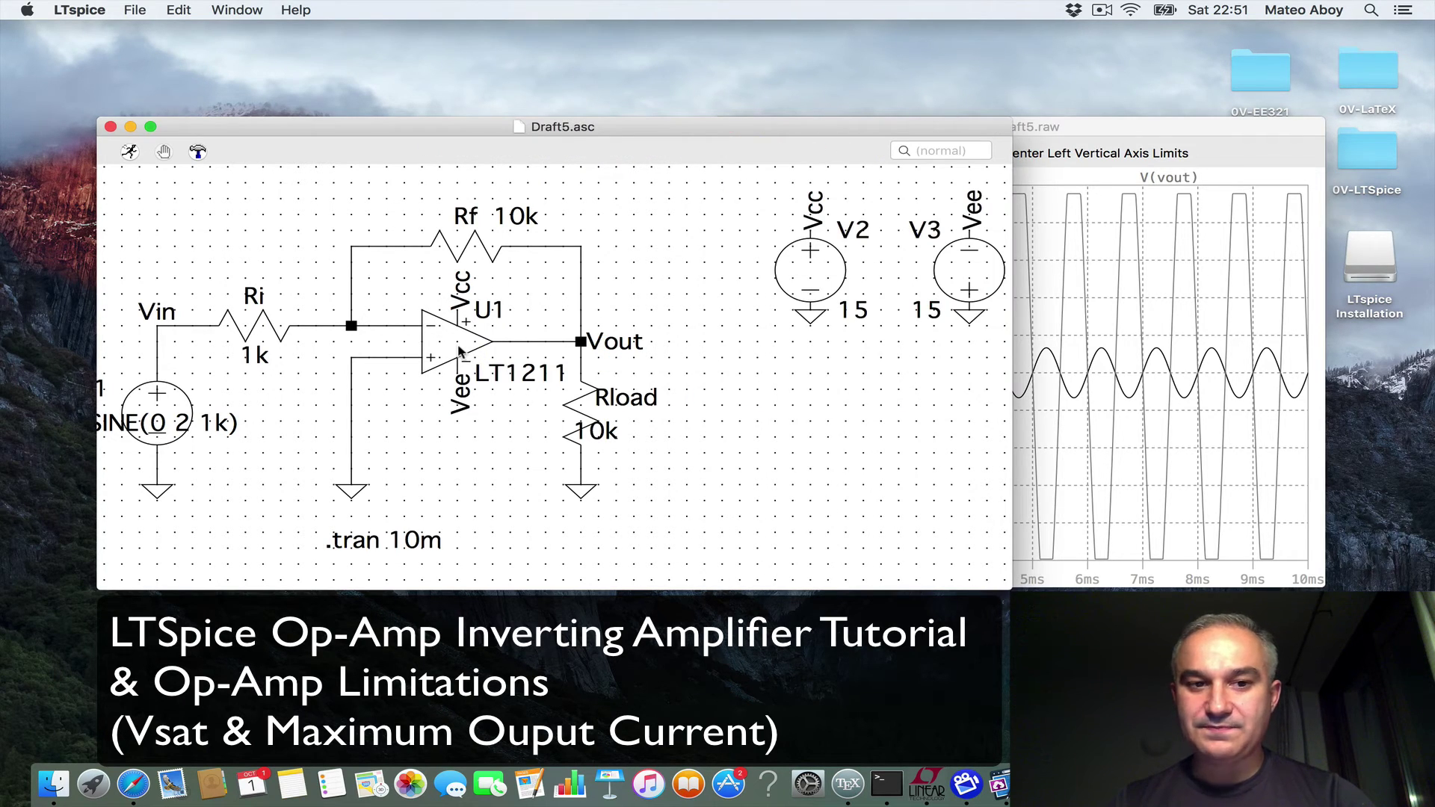
# Open the LT1211/LT1212 datasheet PDF to its electrical characteristics in Safari, then close it.
pyautogui.rightClick(459, 351)
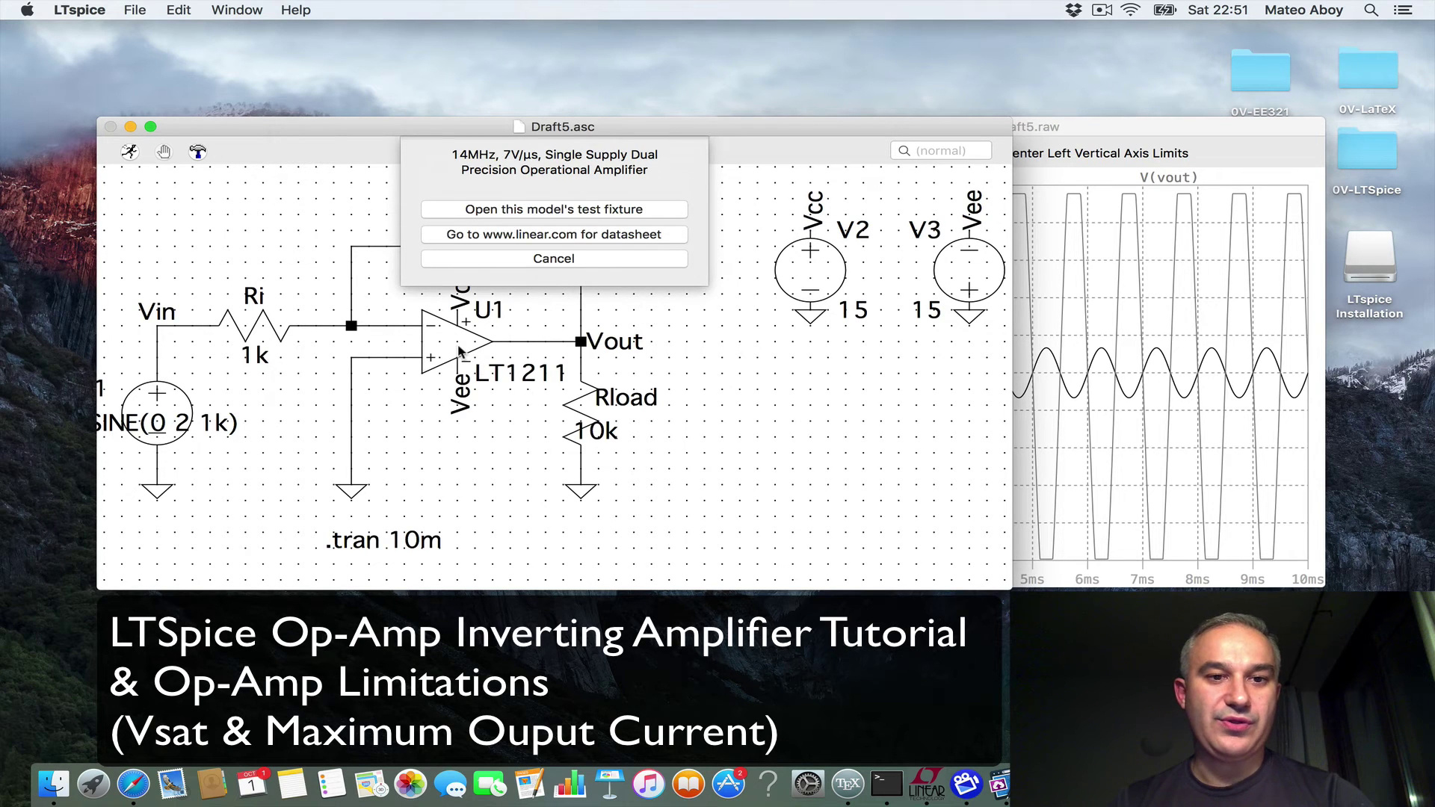
pyautogui.click(523, 235)
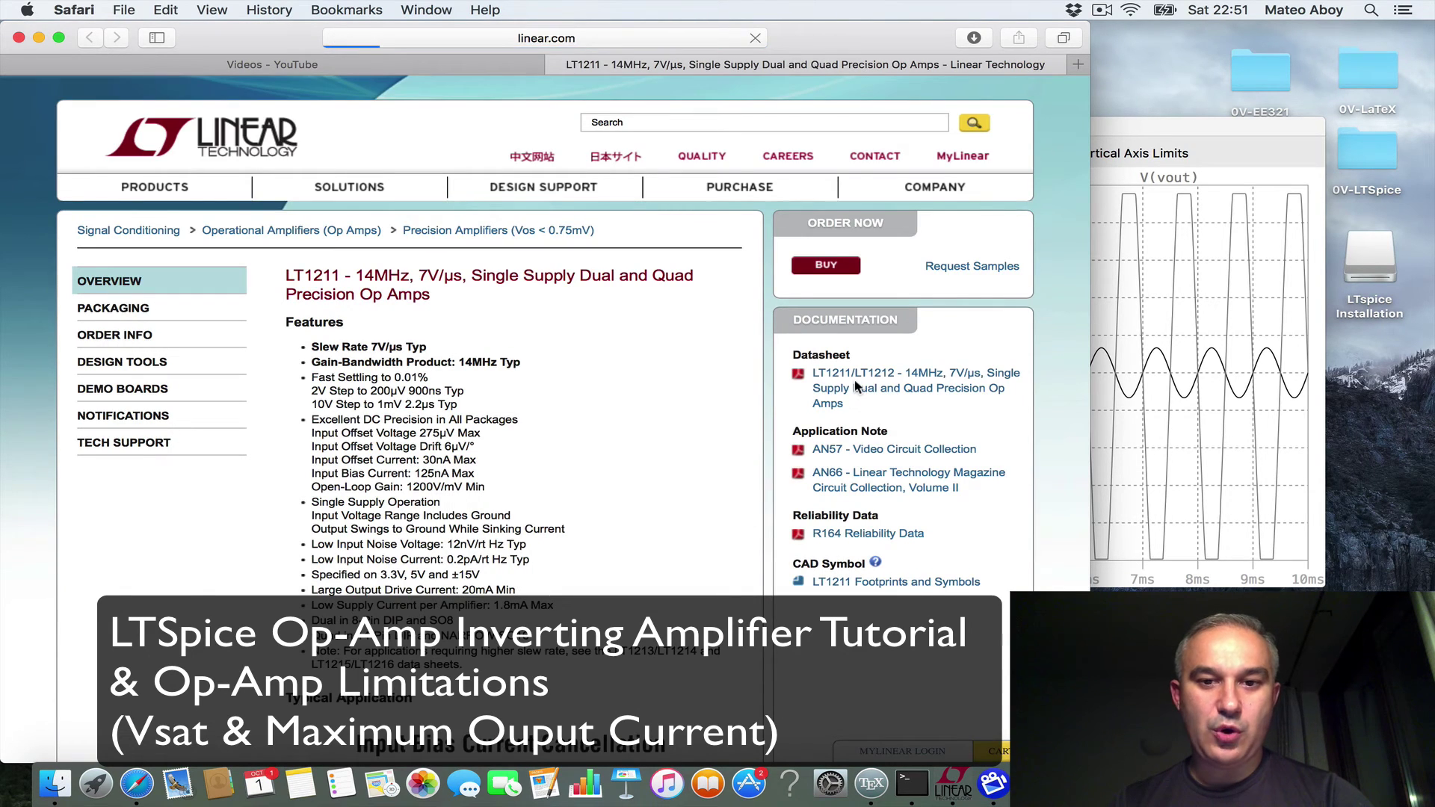
pyautogui.click(857, 386)
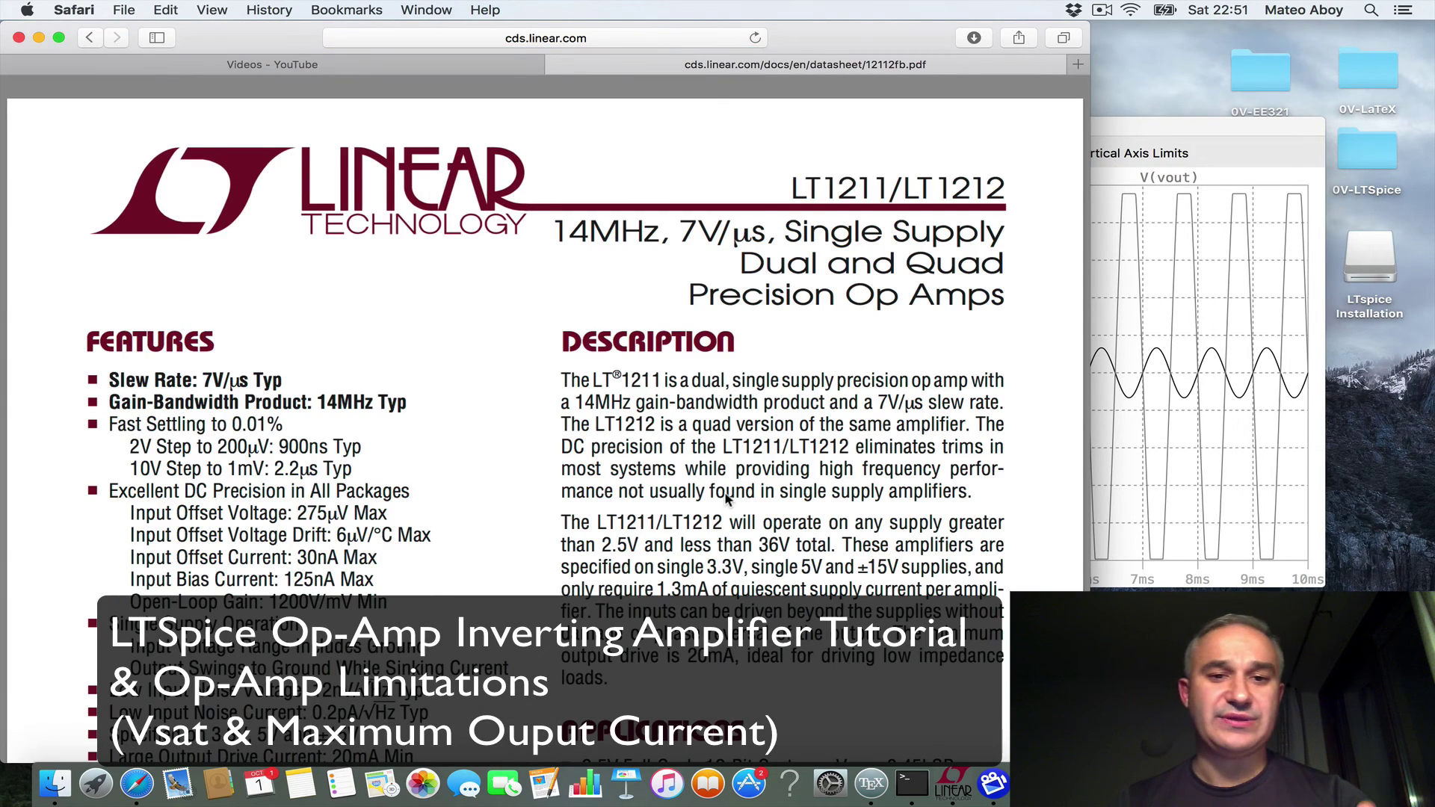
pyautogui.scroll(-3, 726, 499)
pyautogui.scroll(-20, 727, 500)
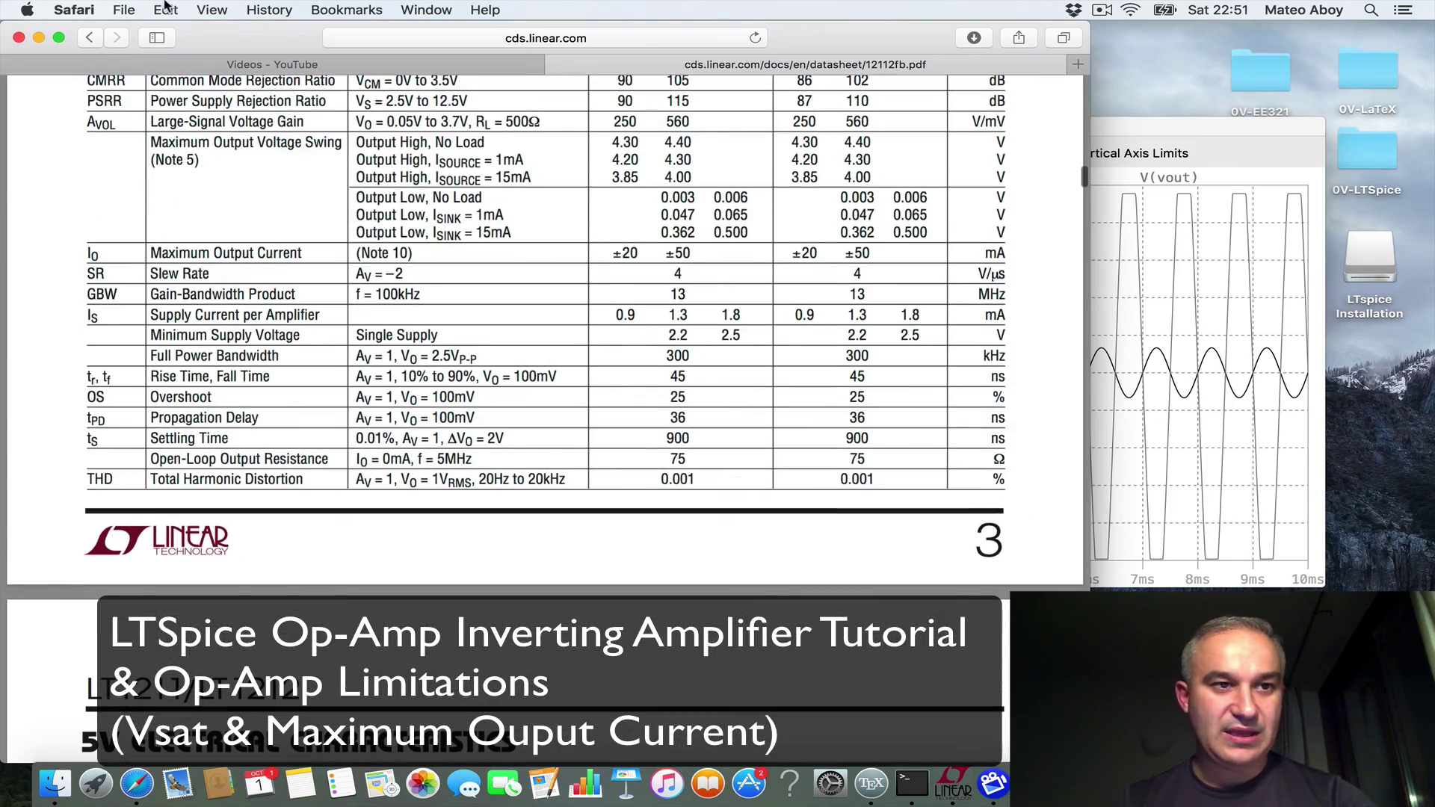
pyautogui.click(40, 37)
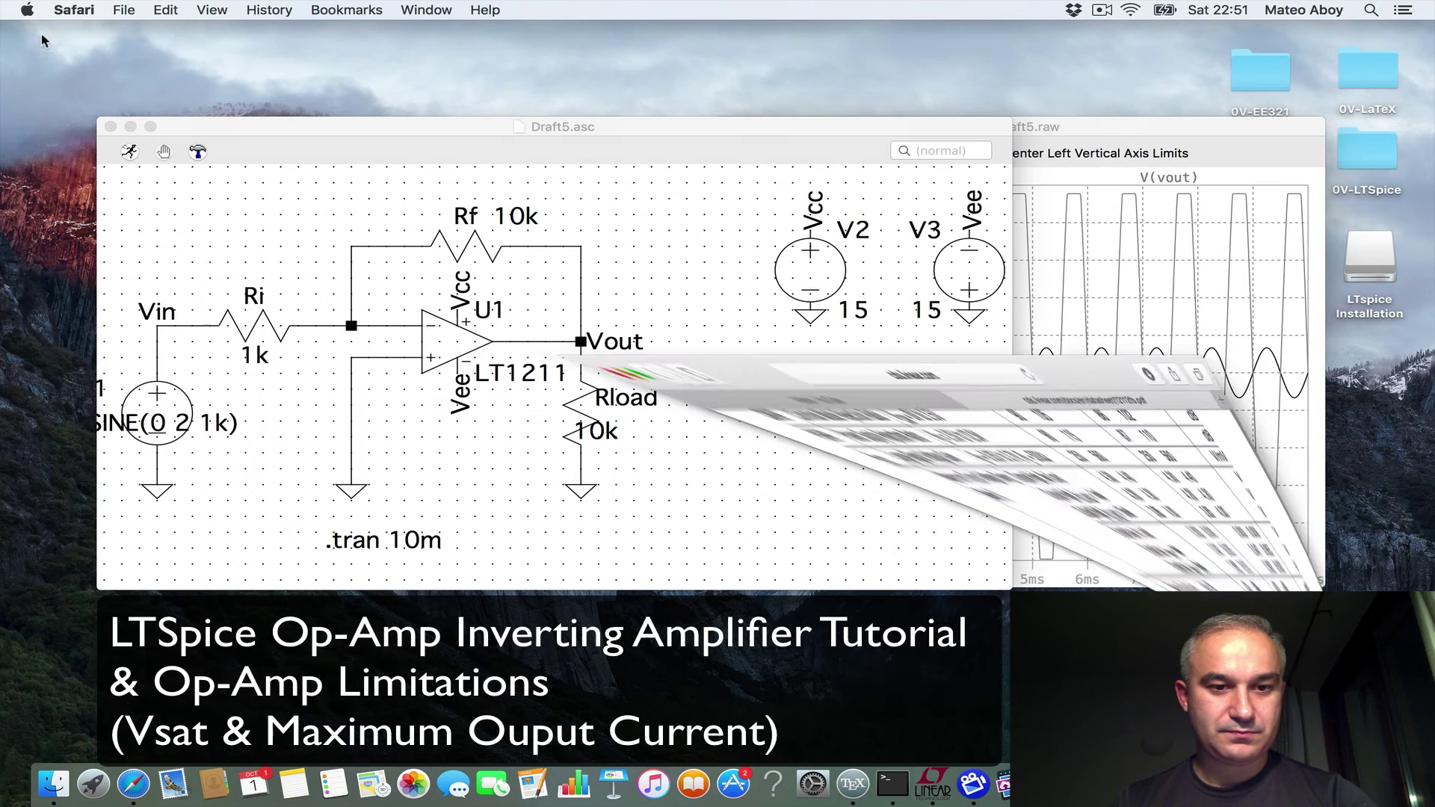
# Change Rload from 10k to 100 and rerun the simulation.
pyautogui.click(499, 501)
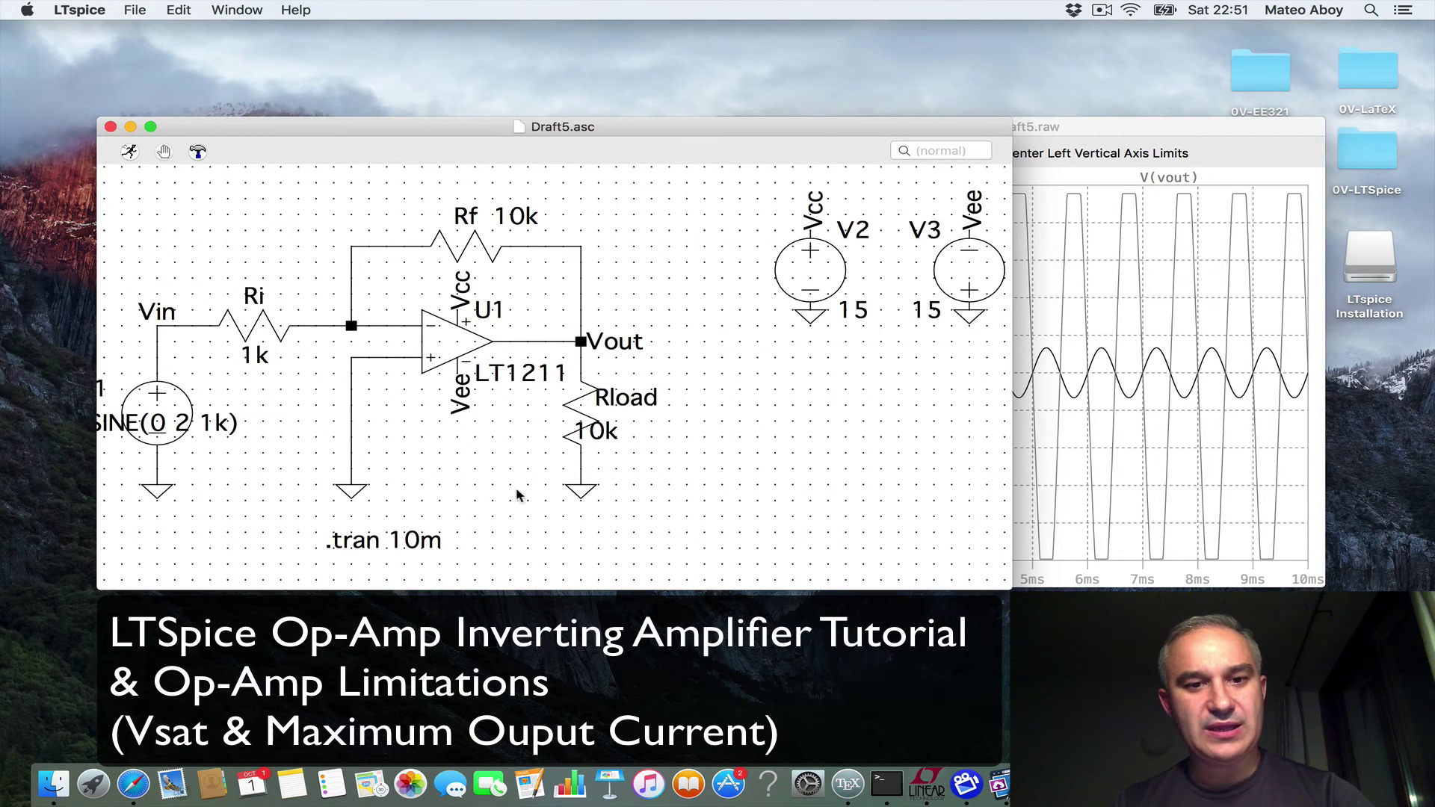
pyautogui.rightClick(598, 434)
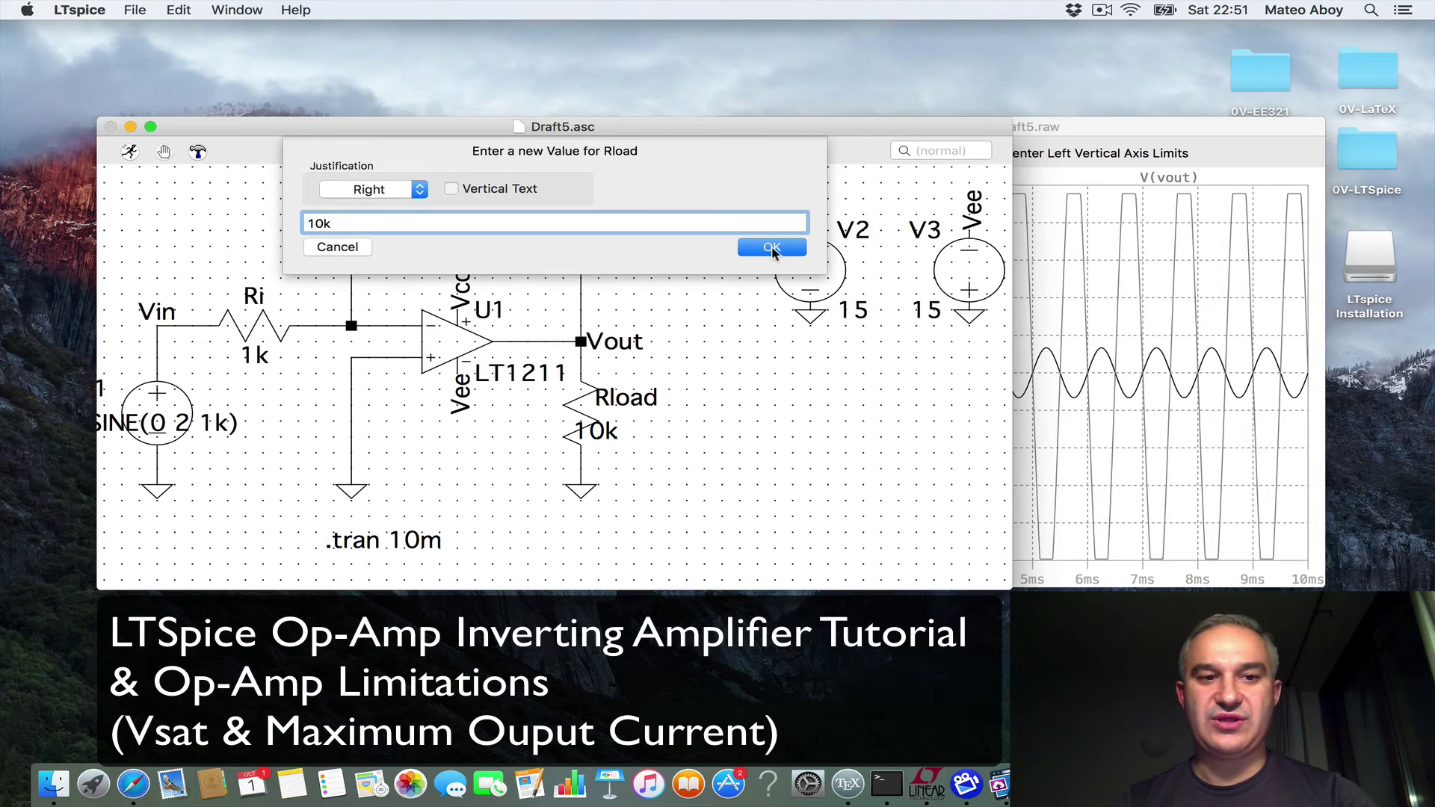
pyautogui.press('BackSpace')
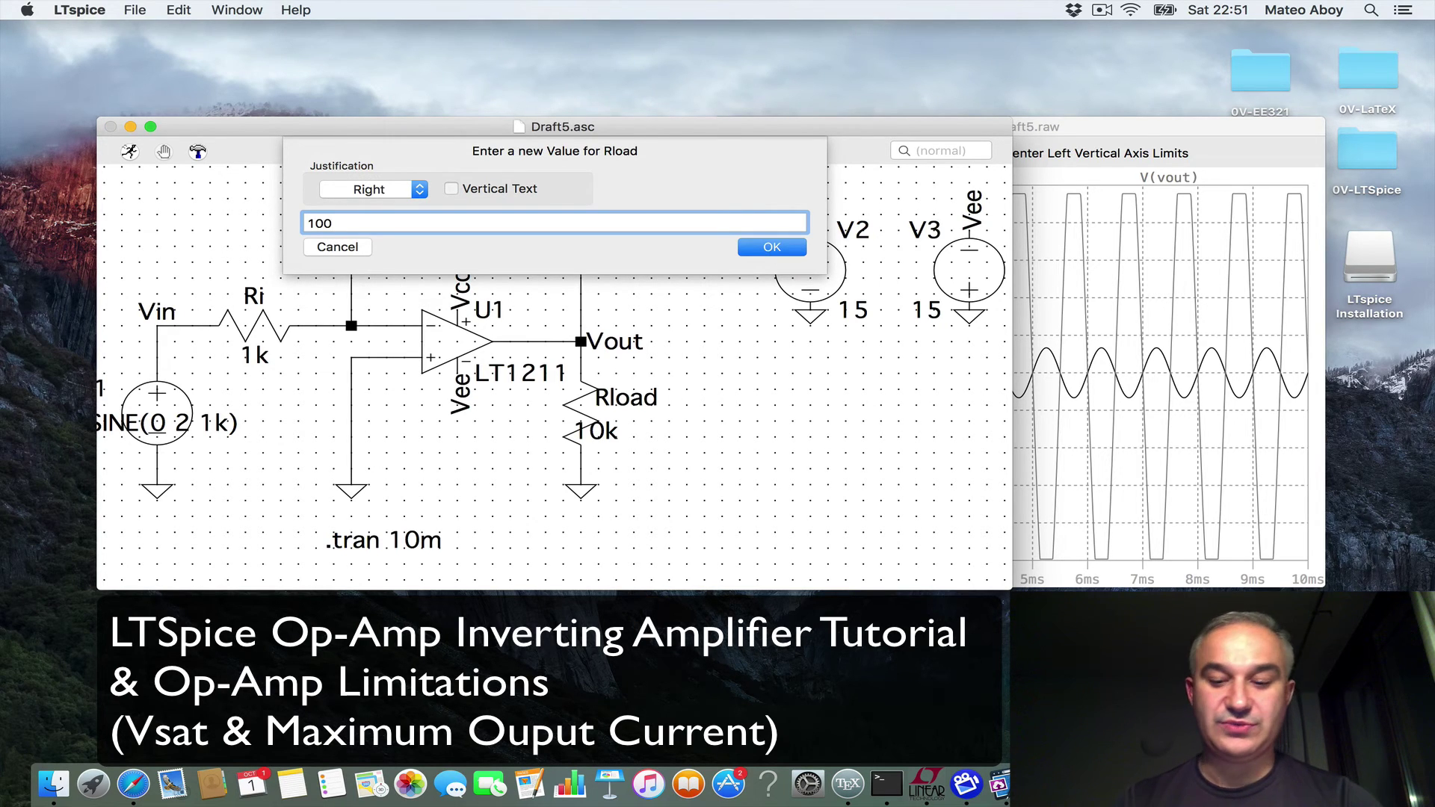
pyautogui.press('Return')
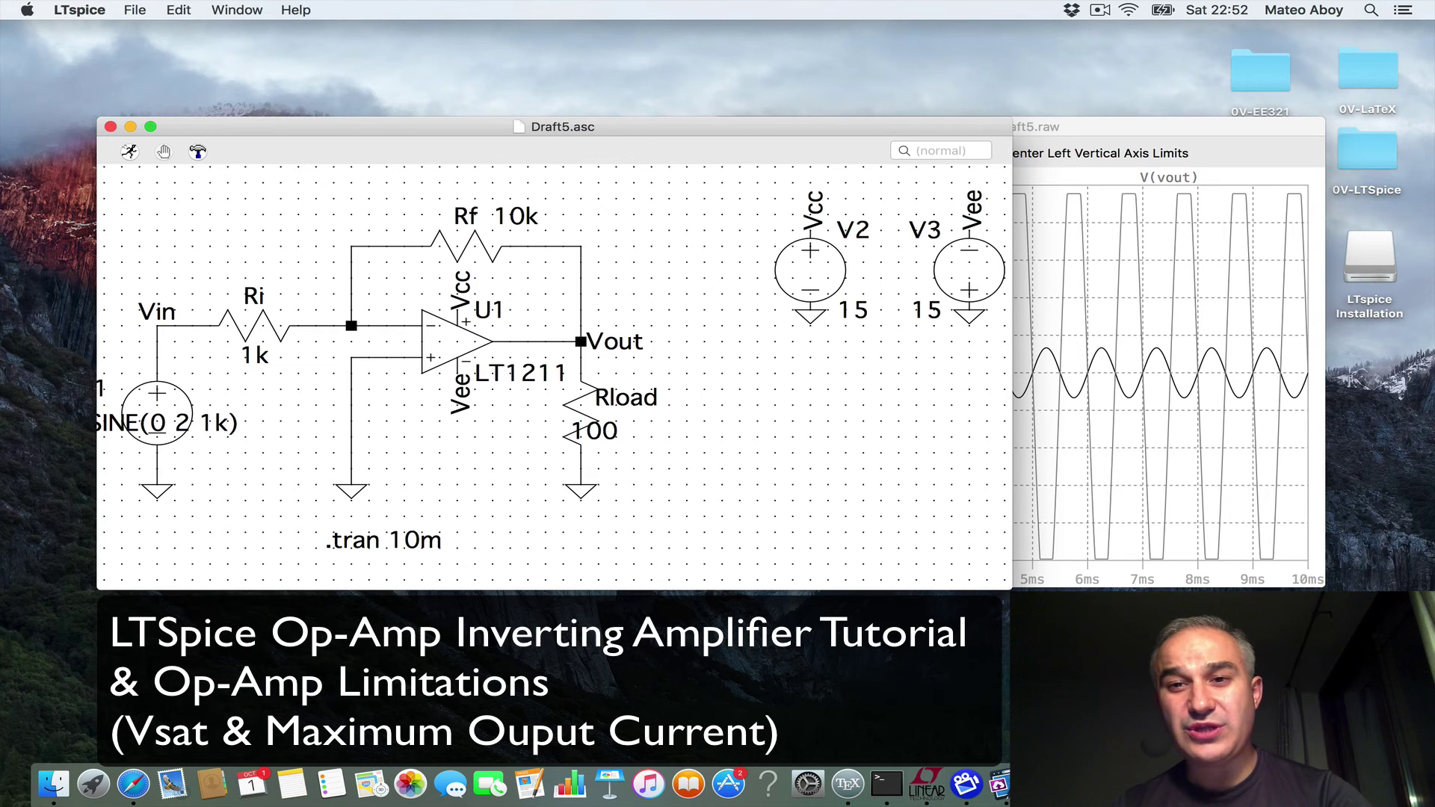
pyautogui.click(1031, 336)
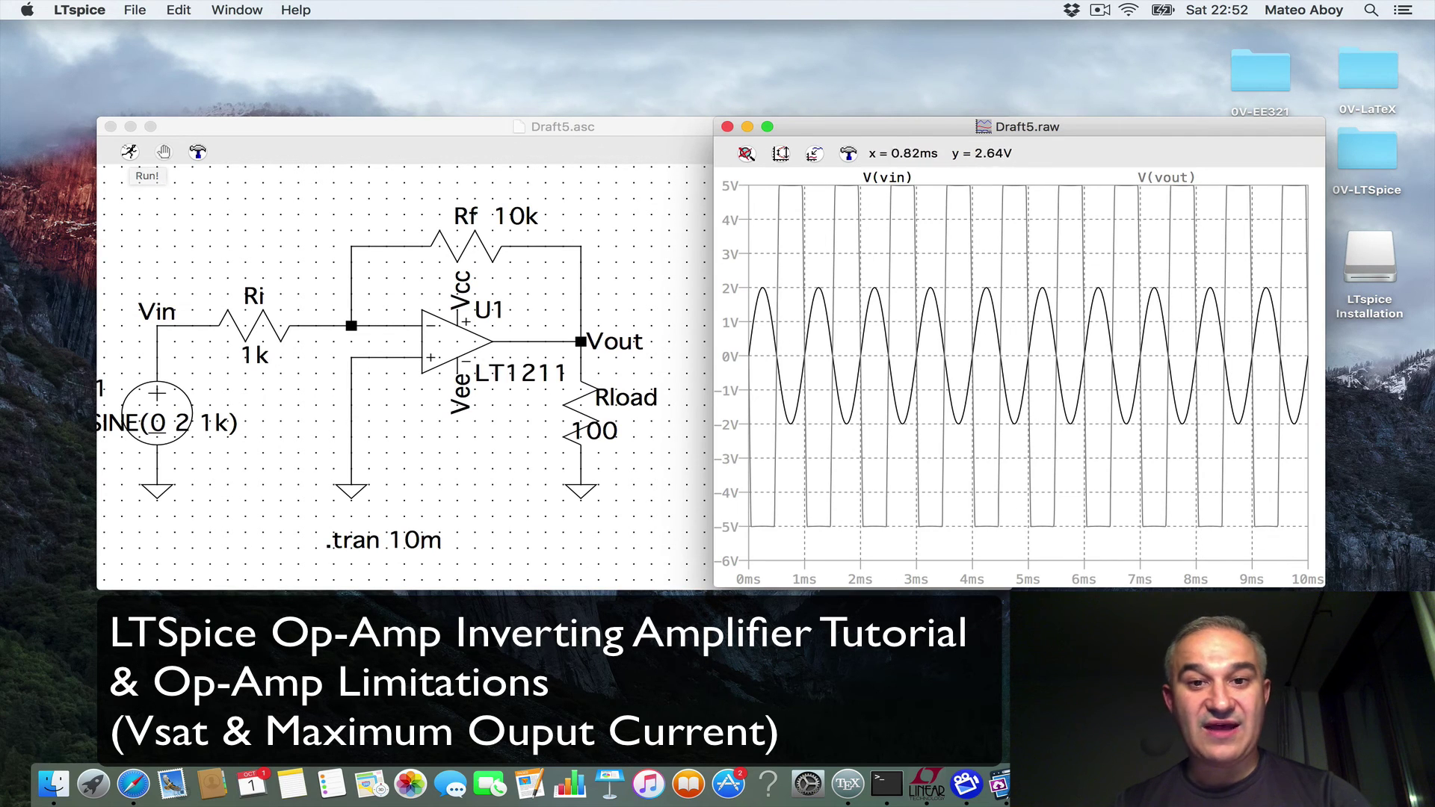
# Set the plot's vertical axis limits manually to Top 15 V and Bottom -15 V.
pyautogui.rightClick(886, 243)
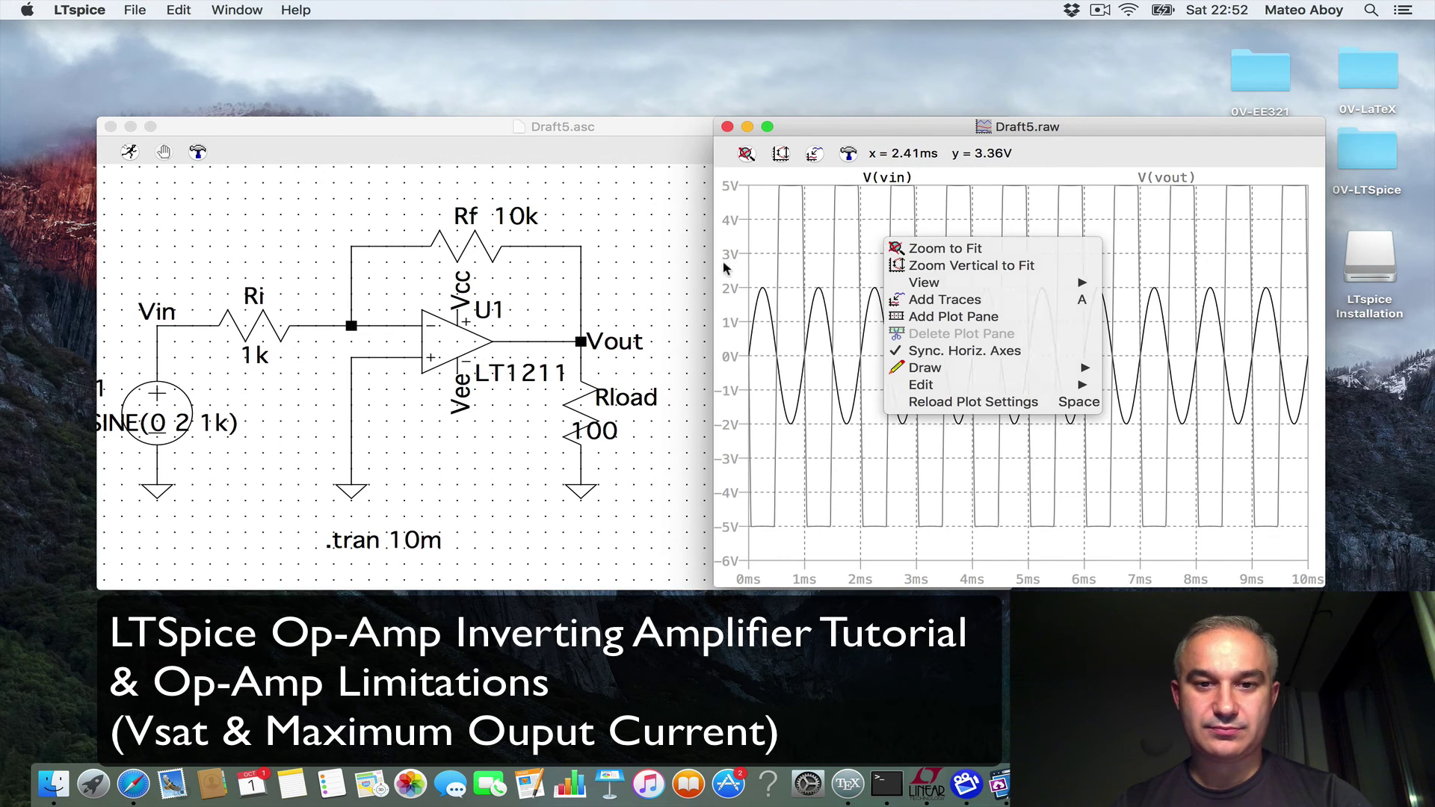
pyautogui.click(729, 374)
pyautogui.click(1093, 186)
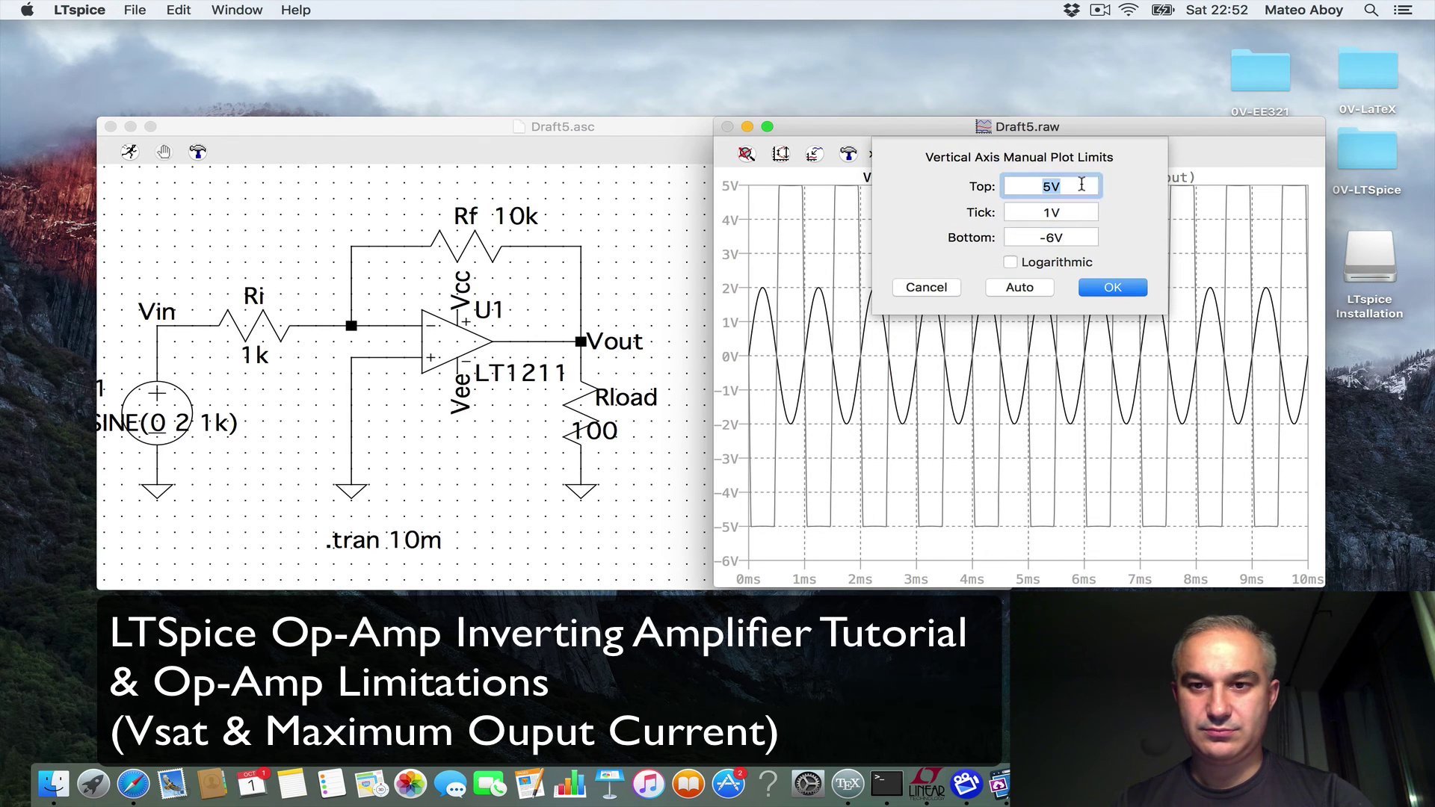
pyautogui.press('BackSpace')
pyautogui.press('BackSpace')
pyautogui.write('15')
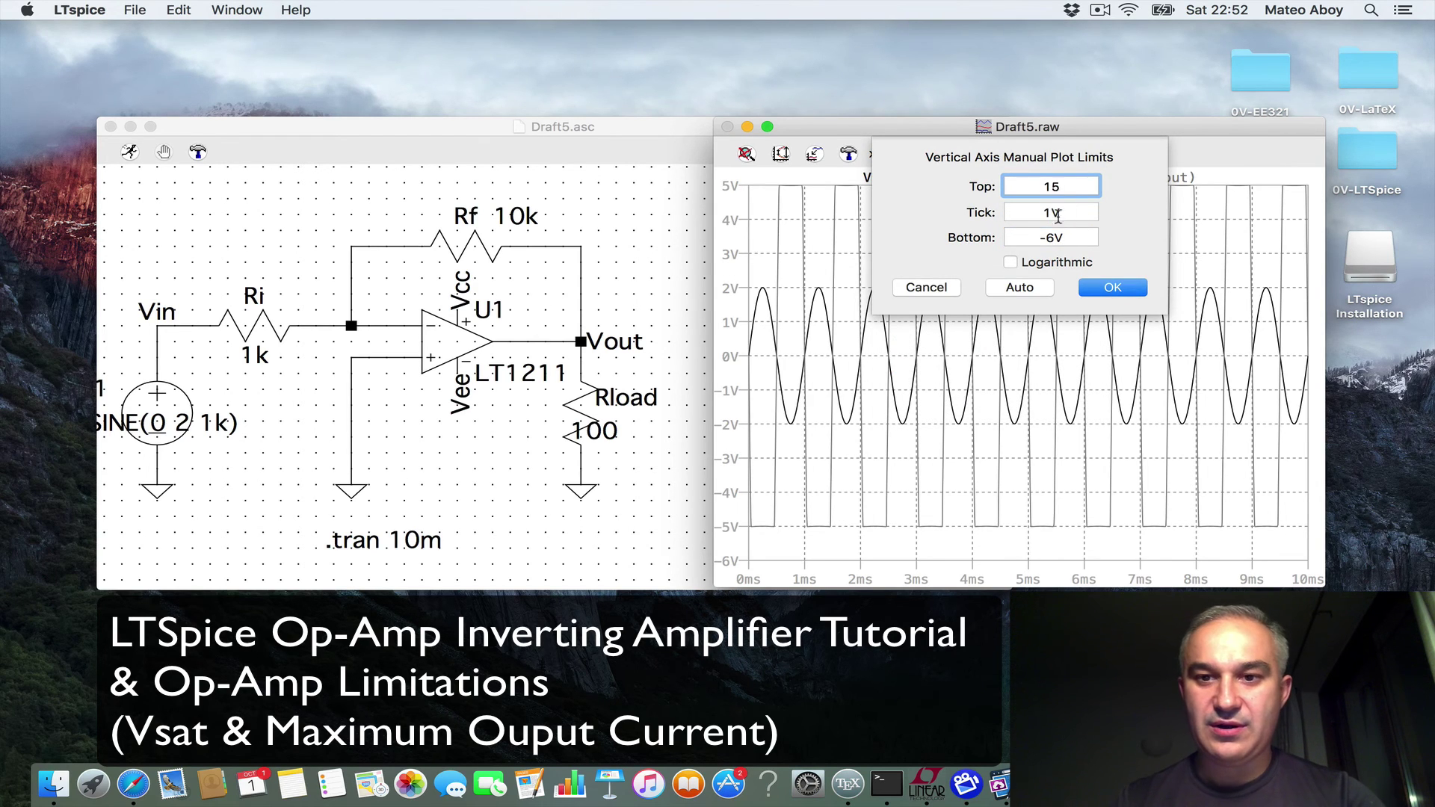
pyautogui.doubleClick(1056, 238)
pyautogui.press('BackSpace')
pyautogui.write('15')
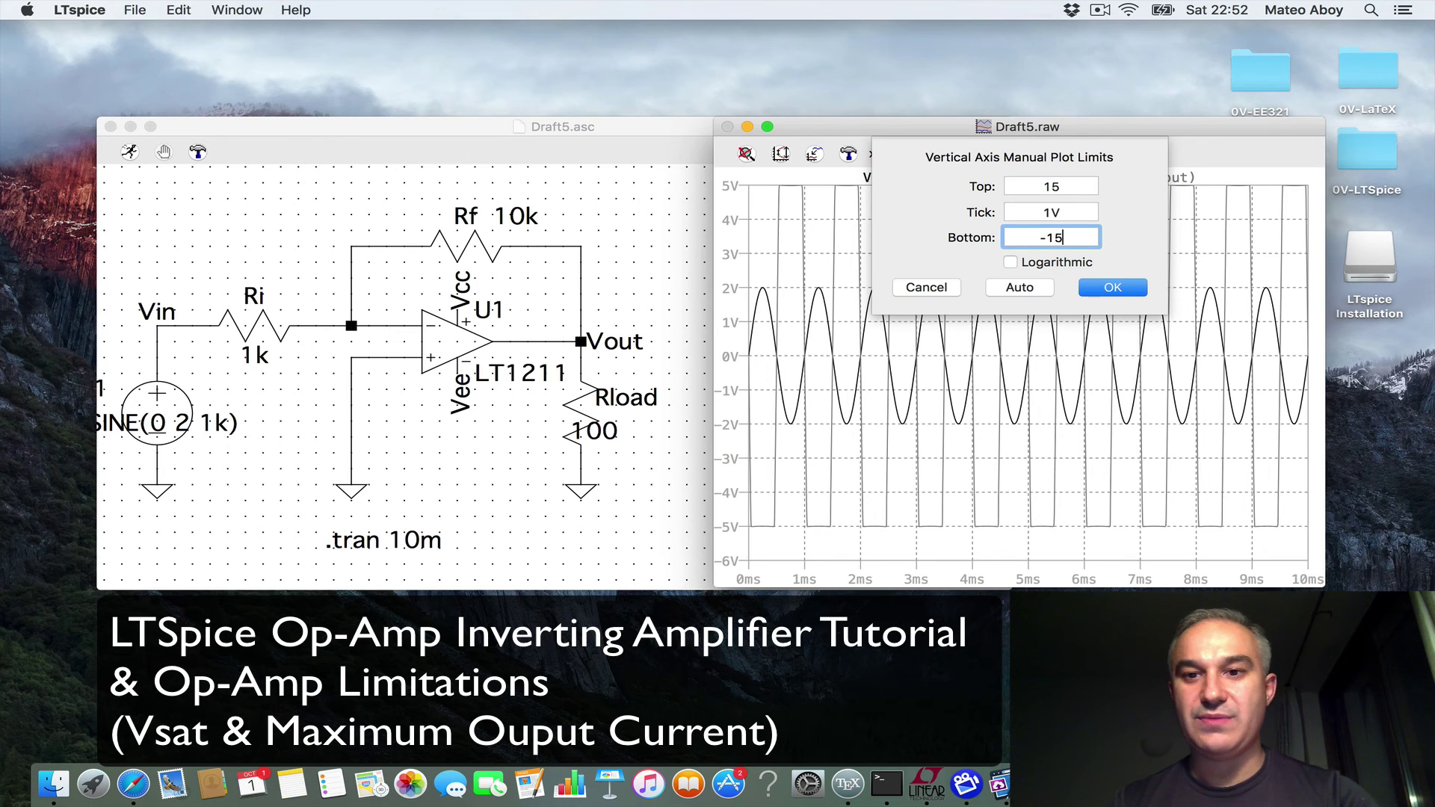
pyautogui.click(1117, 290)
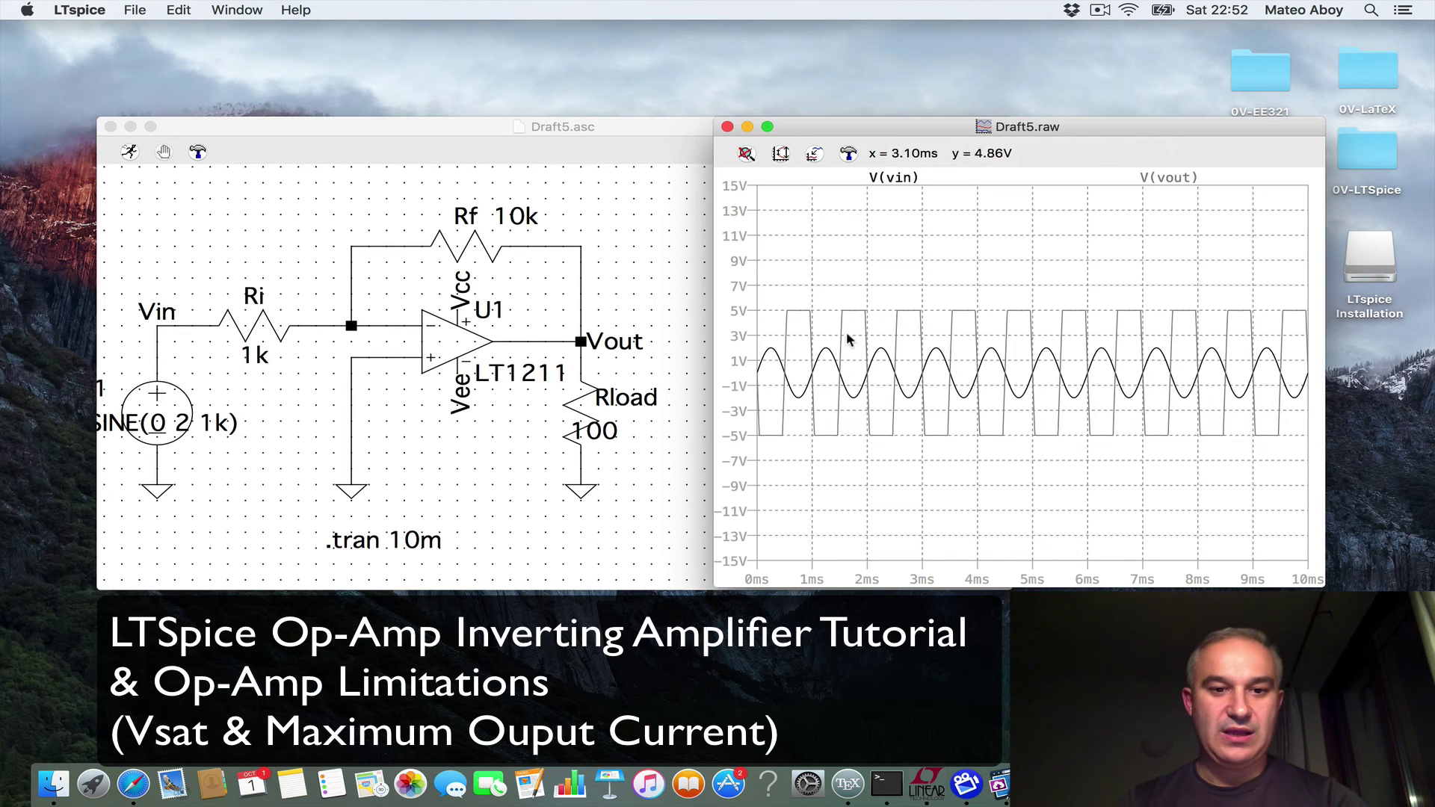
# Set Rload to 500 and rerun the simulation.
pyautogui.click(605, 437)
pyautogui.rightClick(606, 438)
pyautogui.click(391, 215)
pyautogui.doubleClick(391, 215)
pyautogui.write('500')
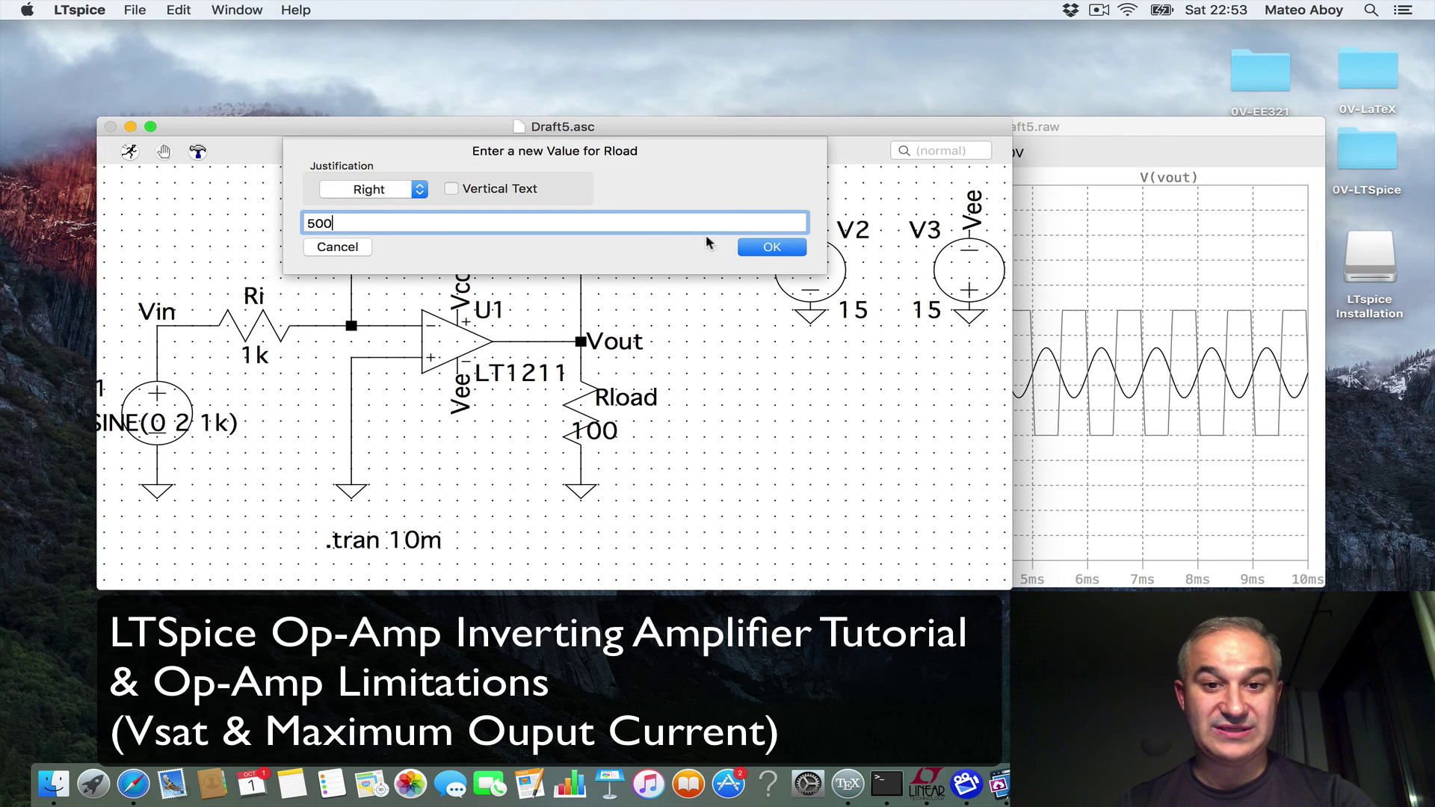
pyautogui.click(752, 246)
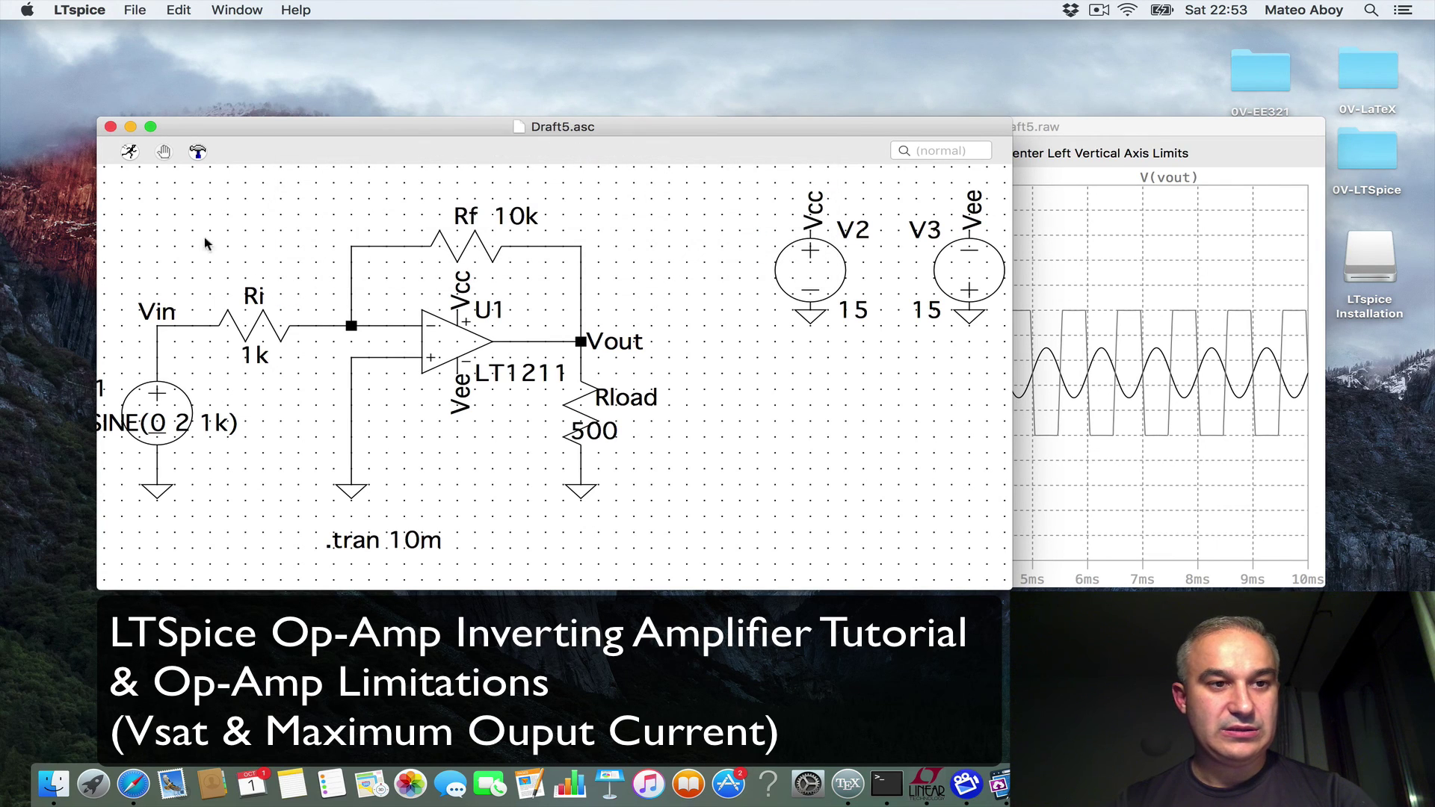
pyautogui.click(129, 152)
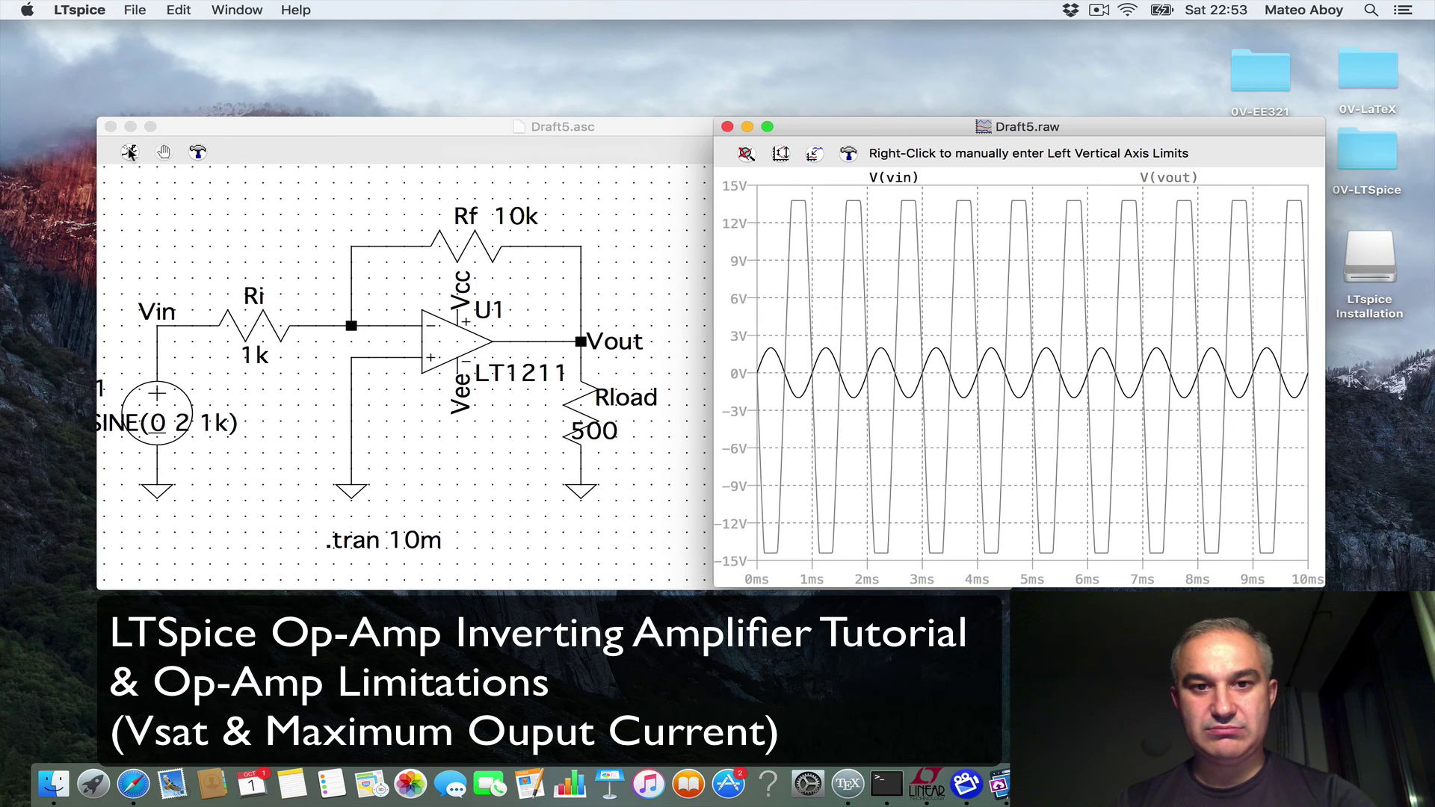
# Change Rload's value to 200.
pyautogui.rightClick(590, 432)
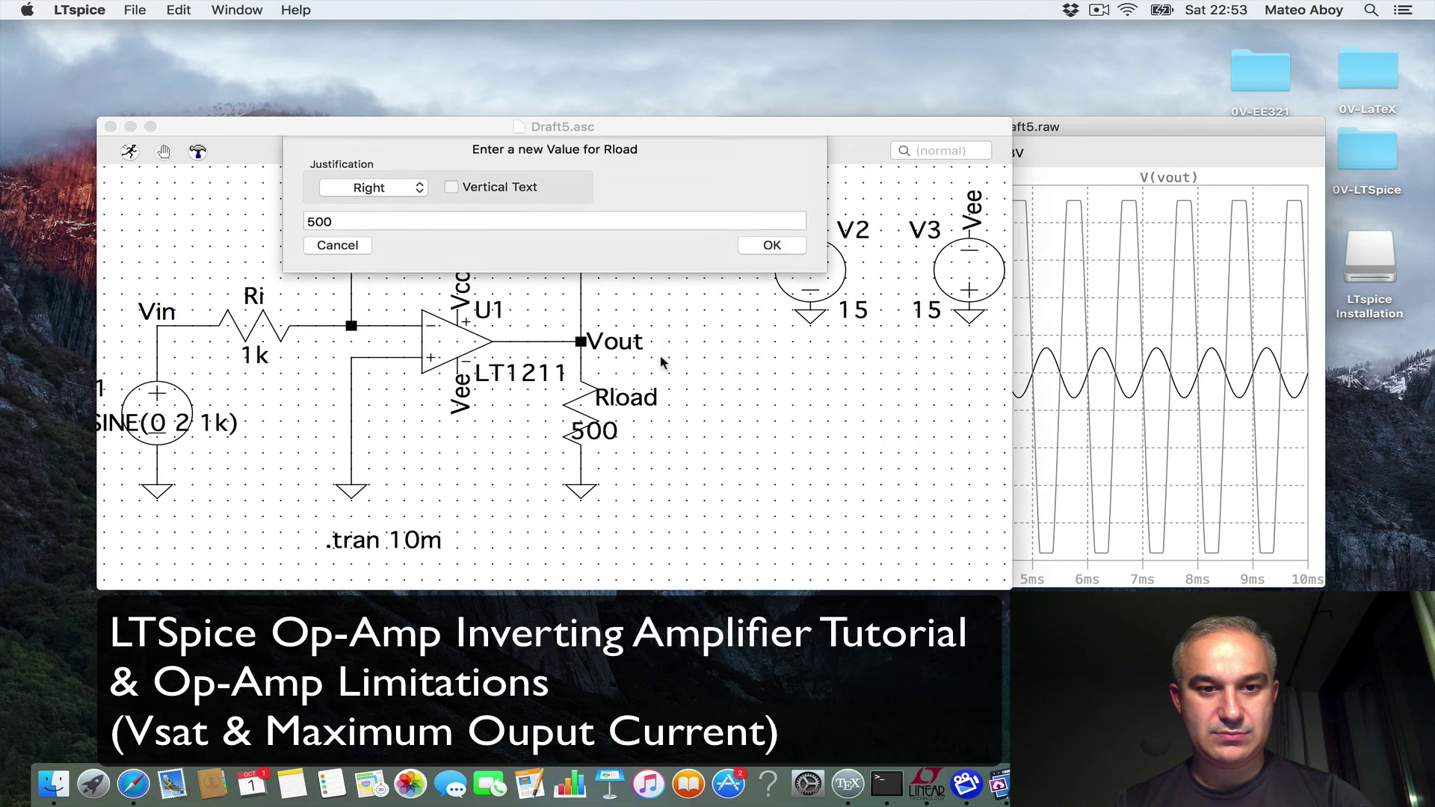
pyautogui.write('5')
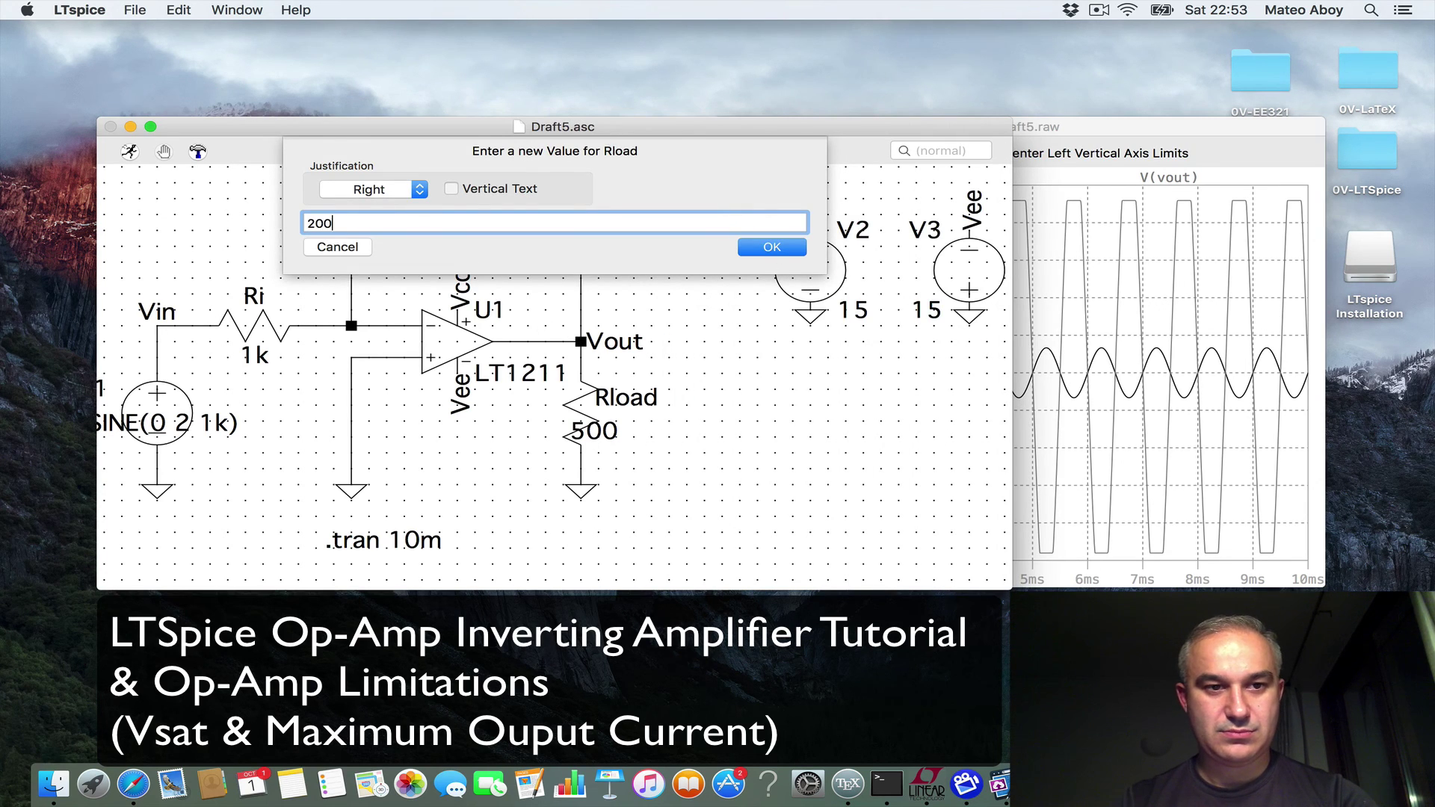
pyautogui.write('00')
pyautogui.press('Return')
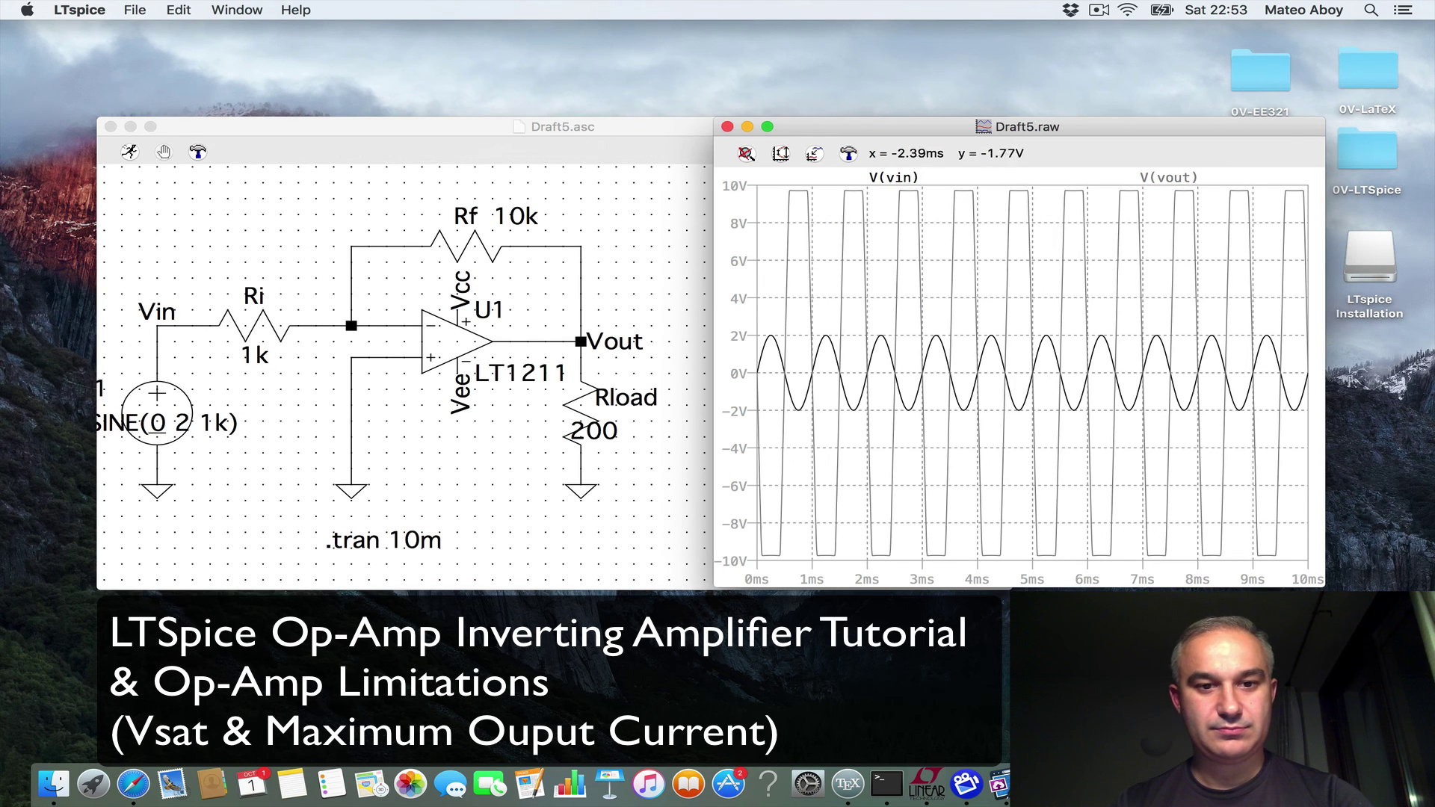
pyautogui.rightClick(591, 432)
pyautogui.press('Escape')
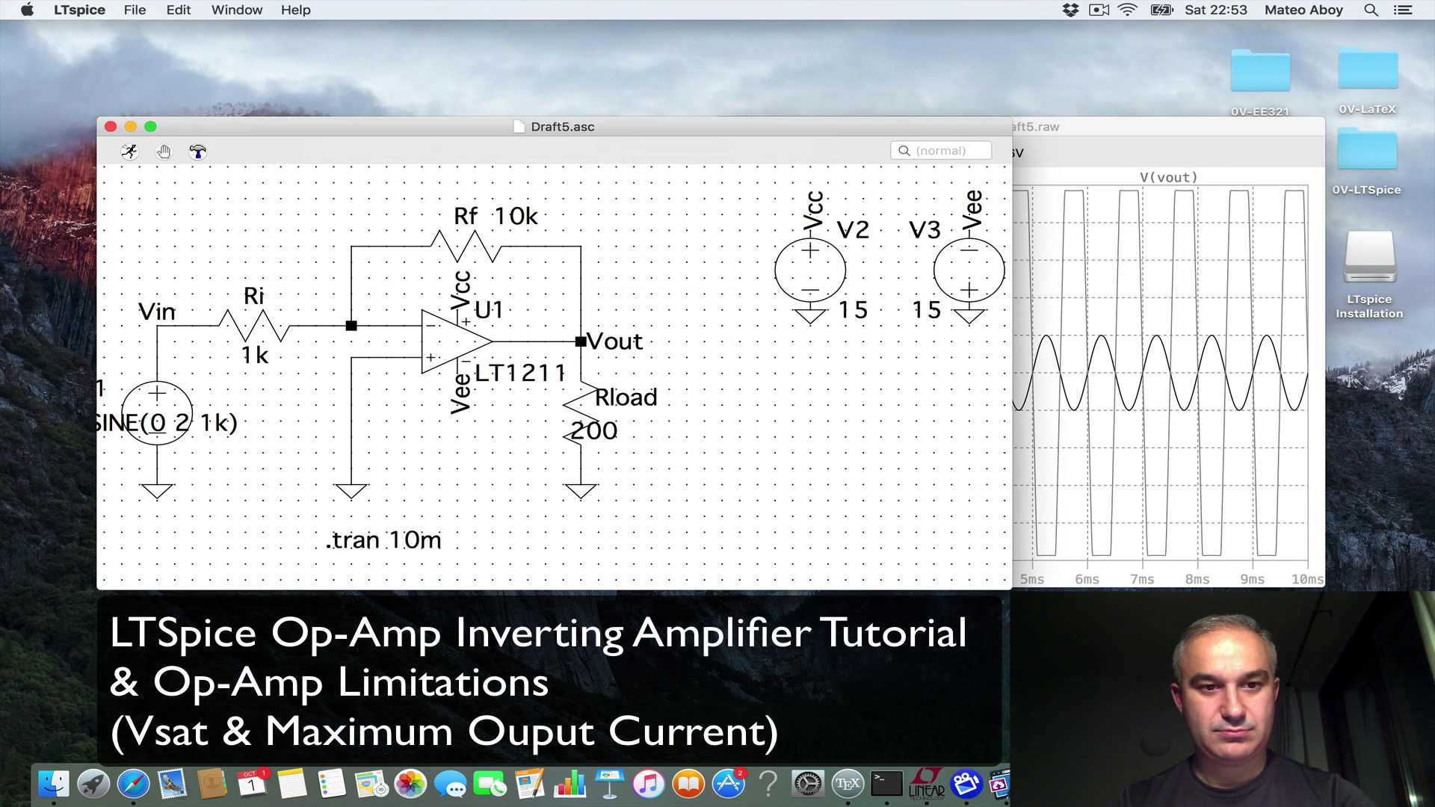
# Set Rload to 150 and rerun the simulation.
pyautogui.rightClick(591, 432)
pyautogui.write('150')
pyautogui.click(781, 251)
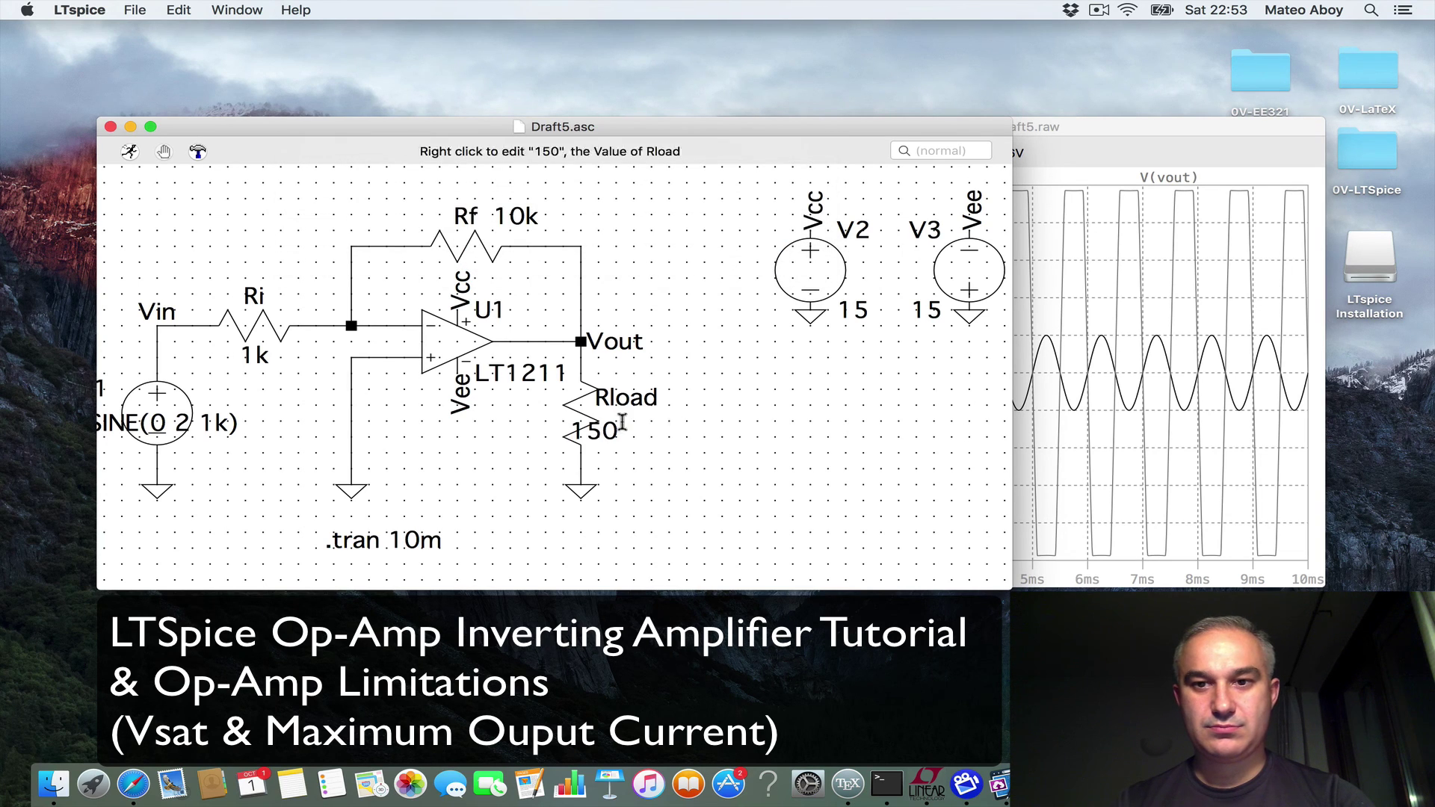
pyautogui.click(136, 150)
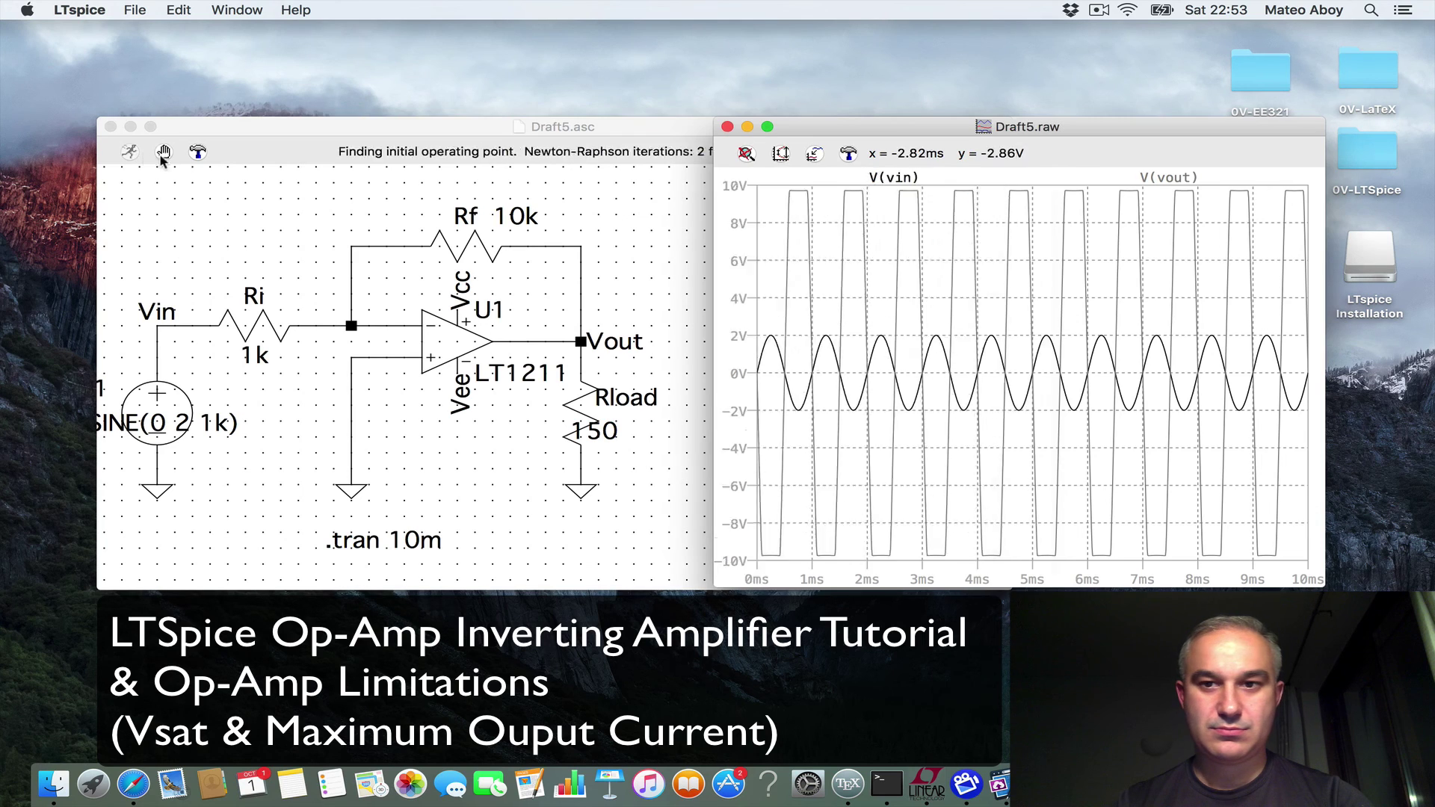
pyautogui.rightClick(598, 432)
# Set Rload to 50 and rerun the simulation.
pyautogui.press('BackSpace')
pyautogui.press('BackSpace')
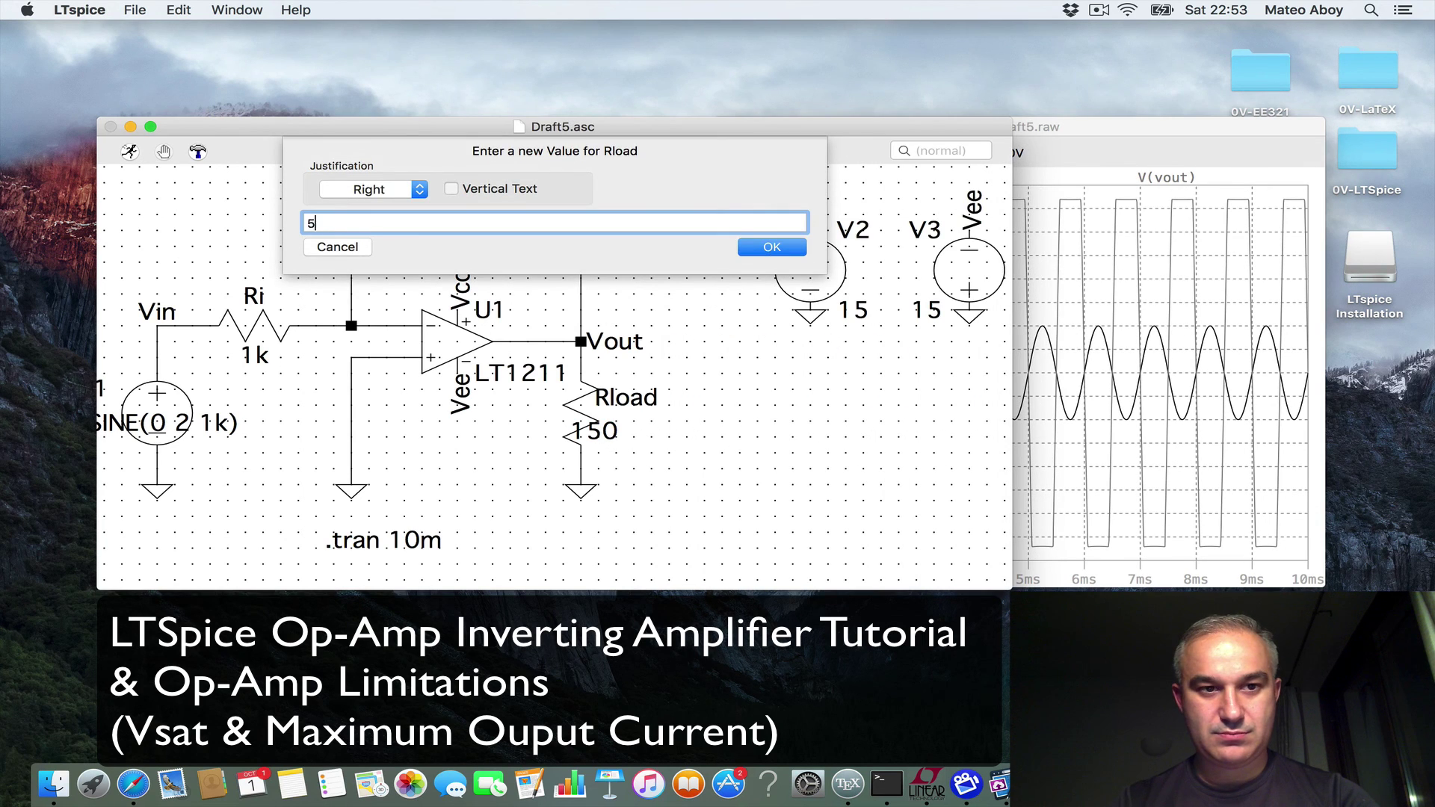
pyautogui.write('50')
pyautogui.press('Return')
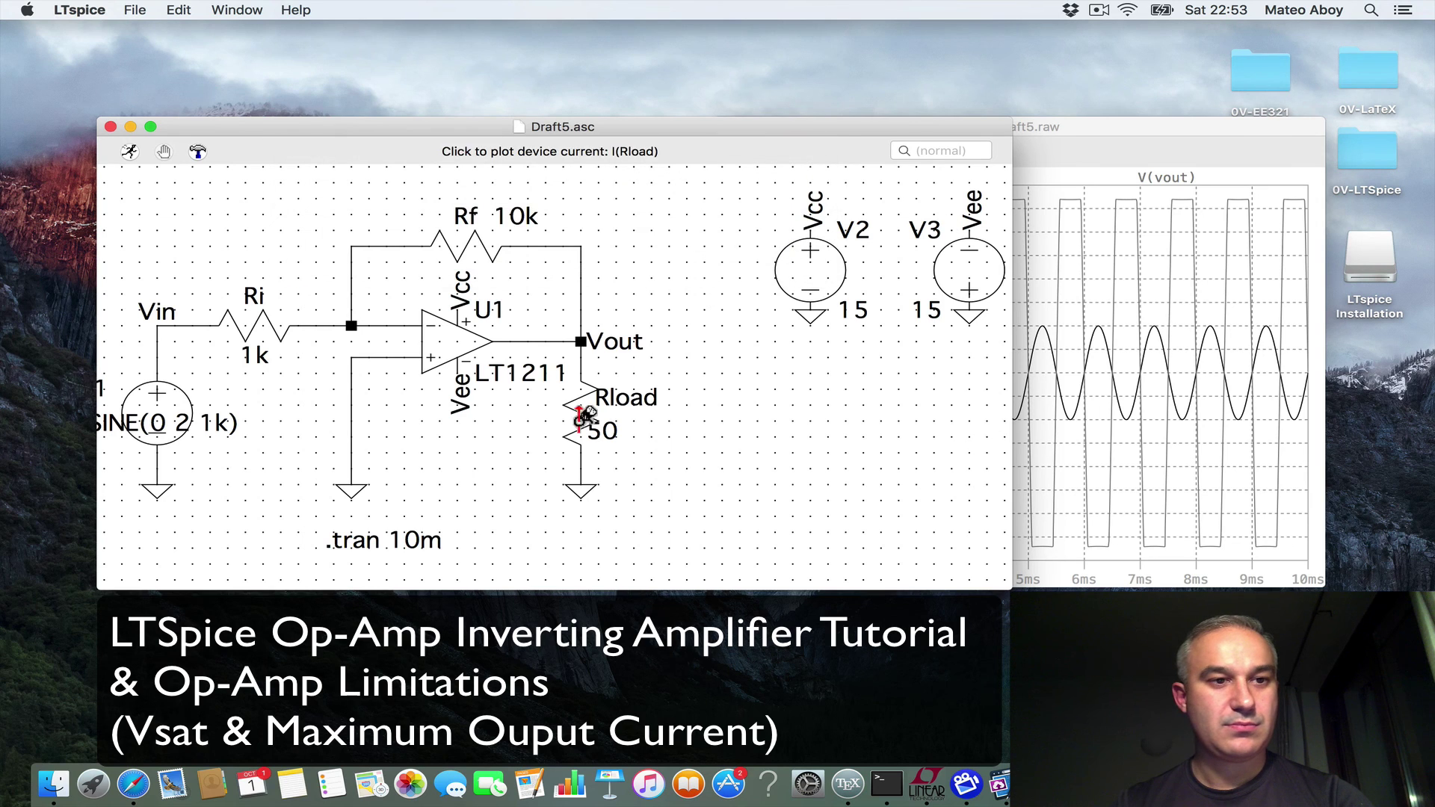
pyautogui.click(130, 152)
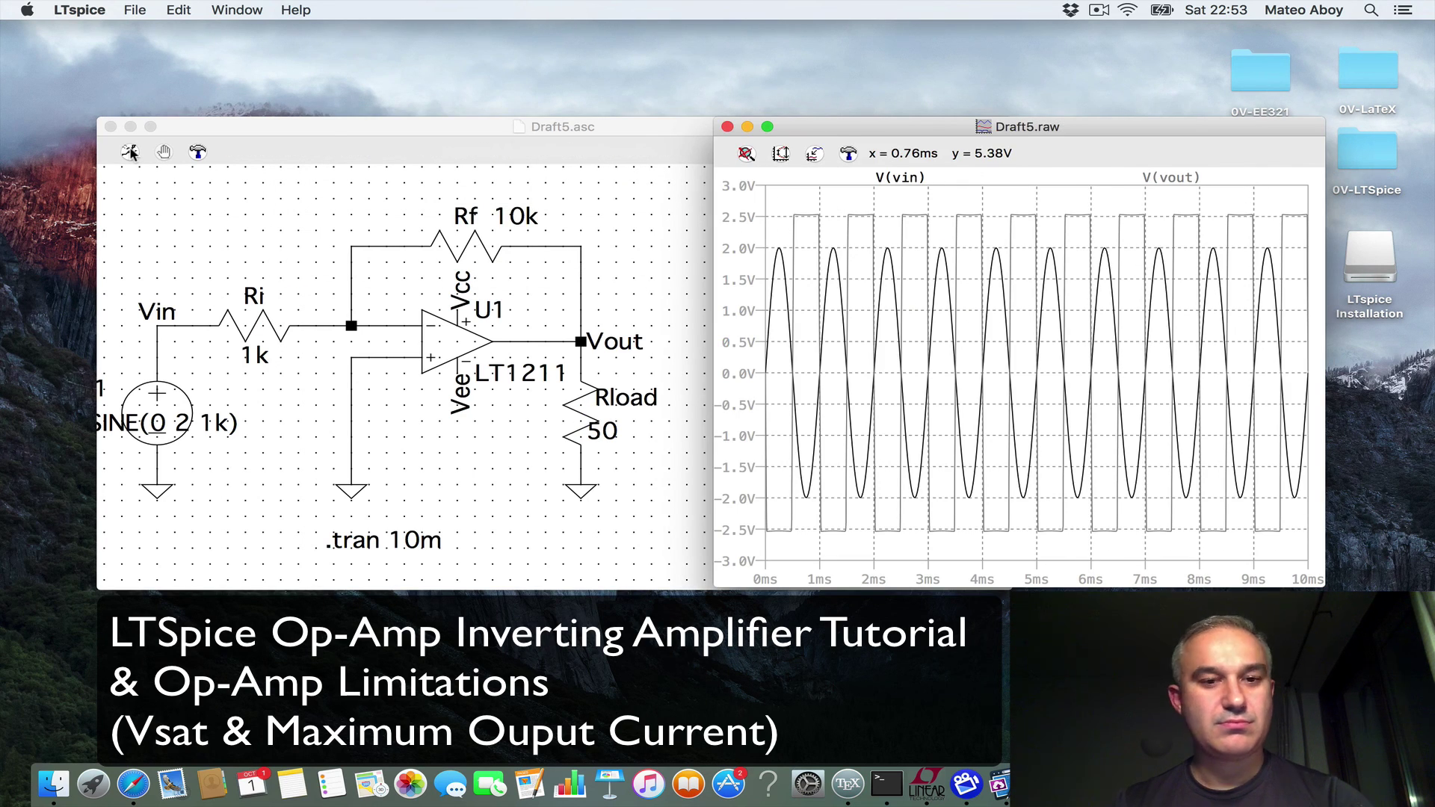
# Change Rload's value to 1k.
pyautogui.click(594, 432)
pyautogui.rightClick(595, 432)
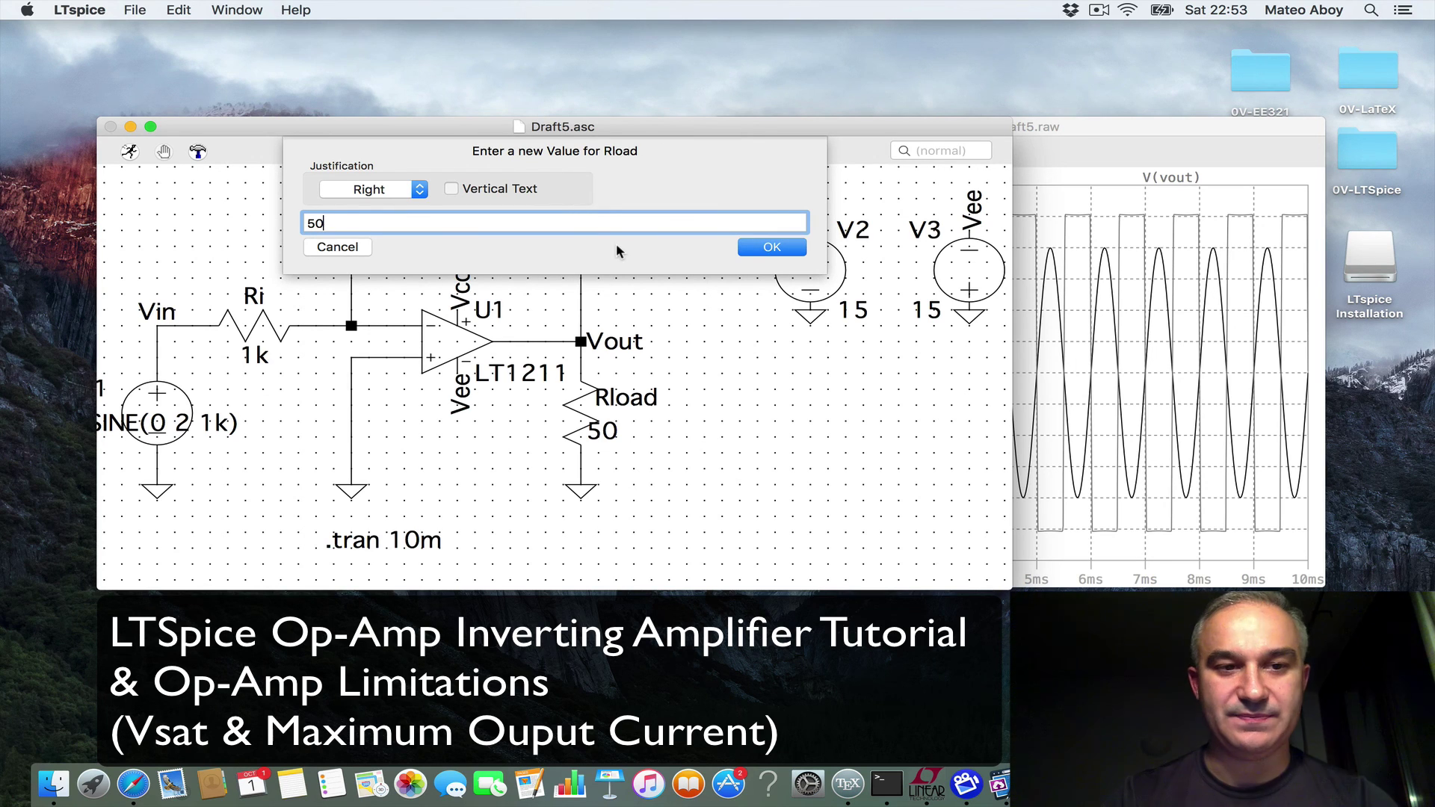
pyautogui.press('BackSpace')
pyautogui.press('BackSpace')
pyautogui.write('1k')
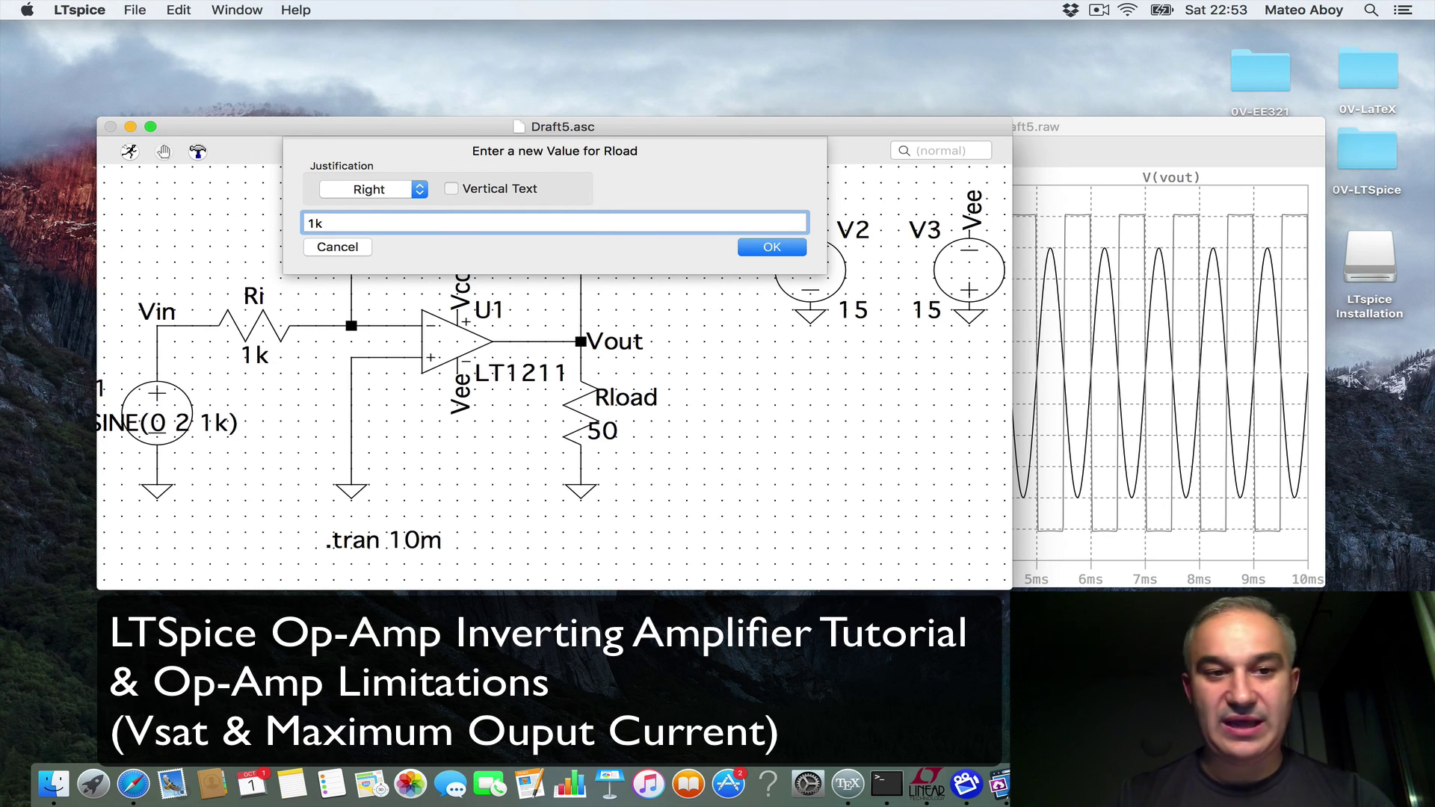
pyautogui.click(787, 247)
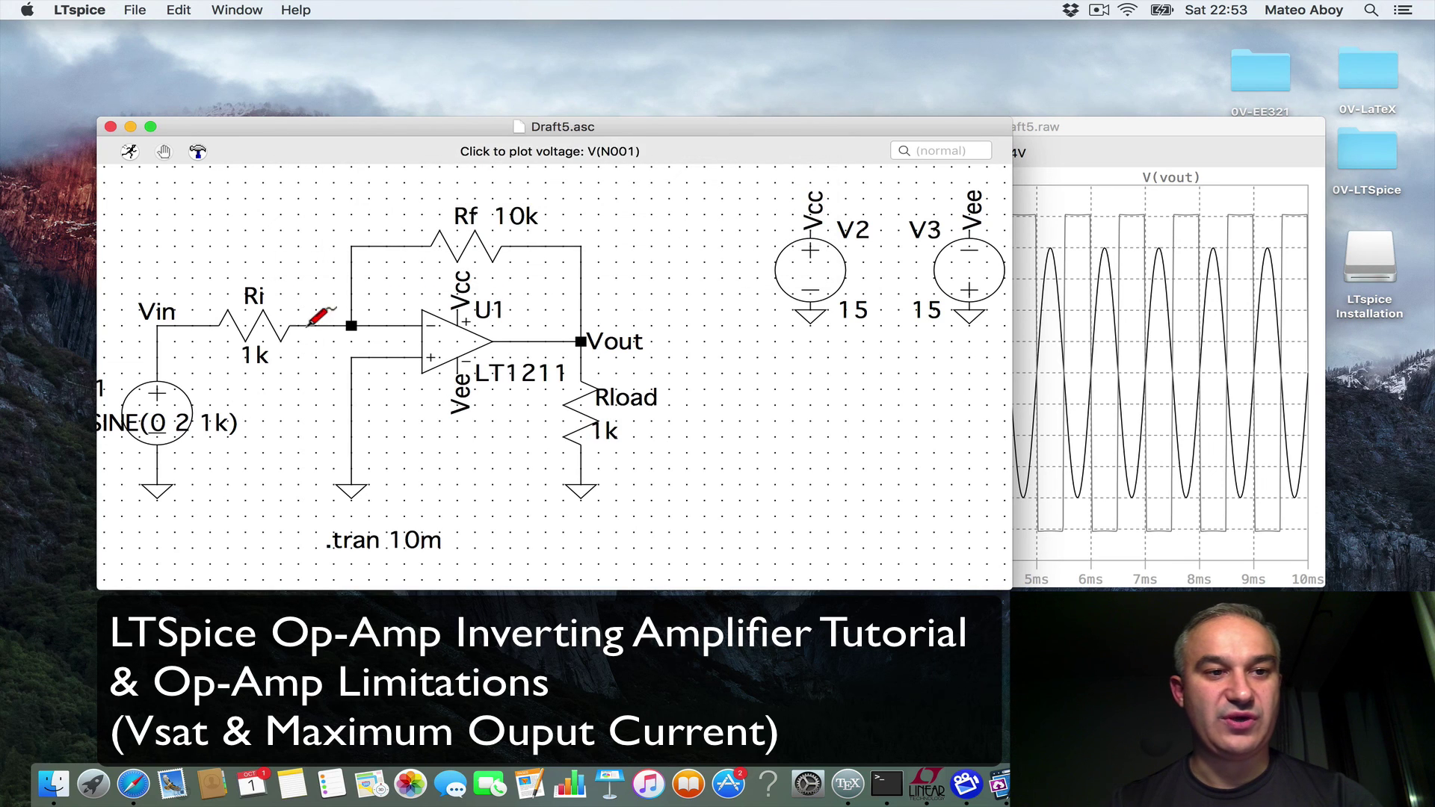
pyautogui.click(129, 152)
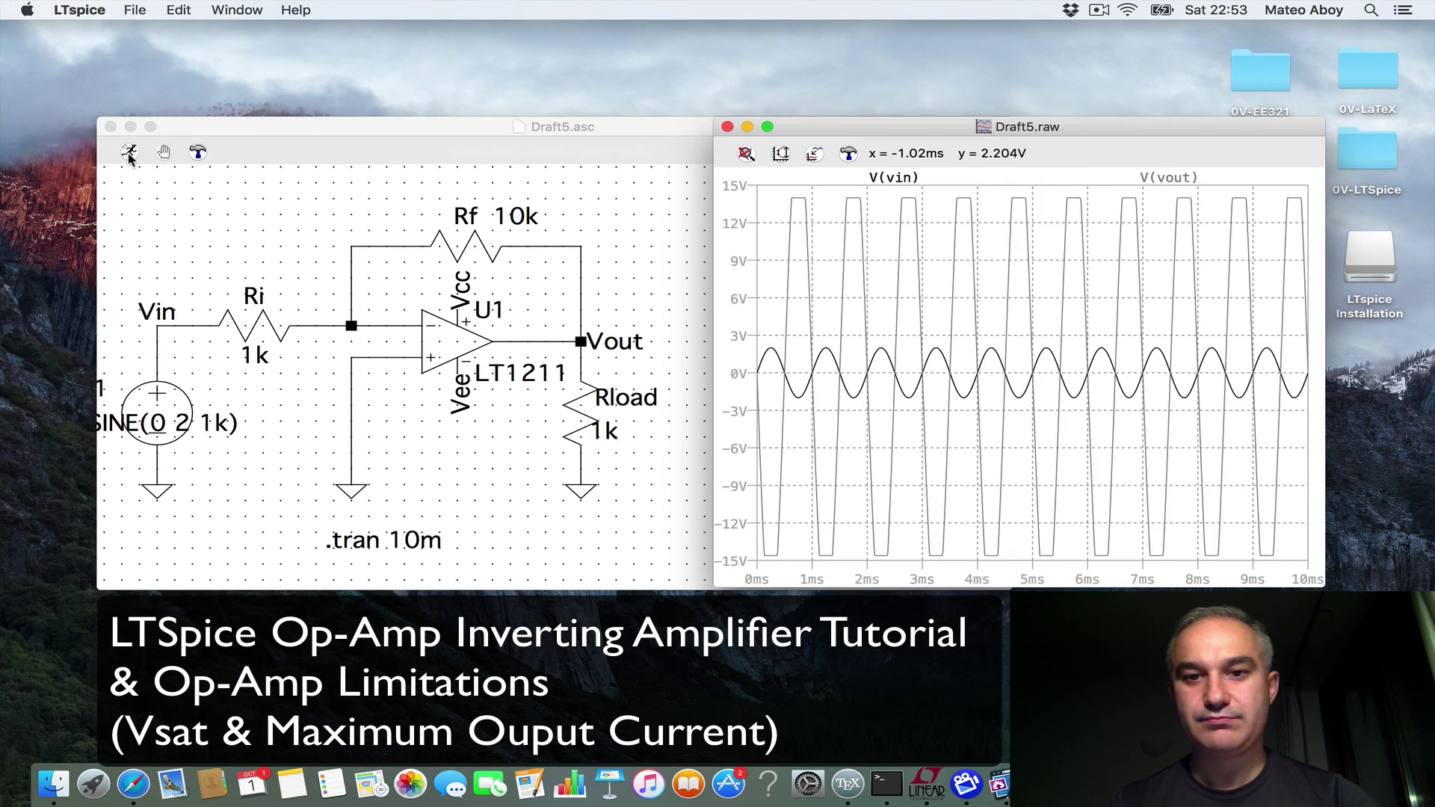